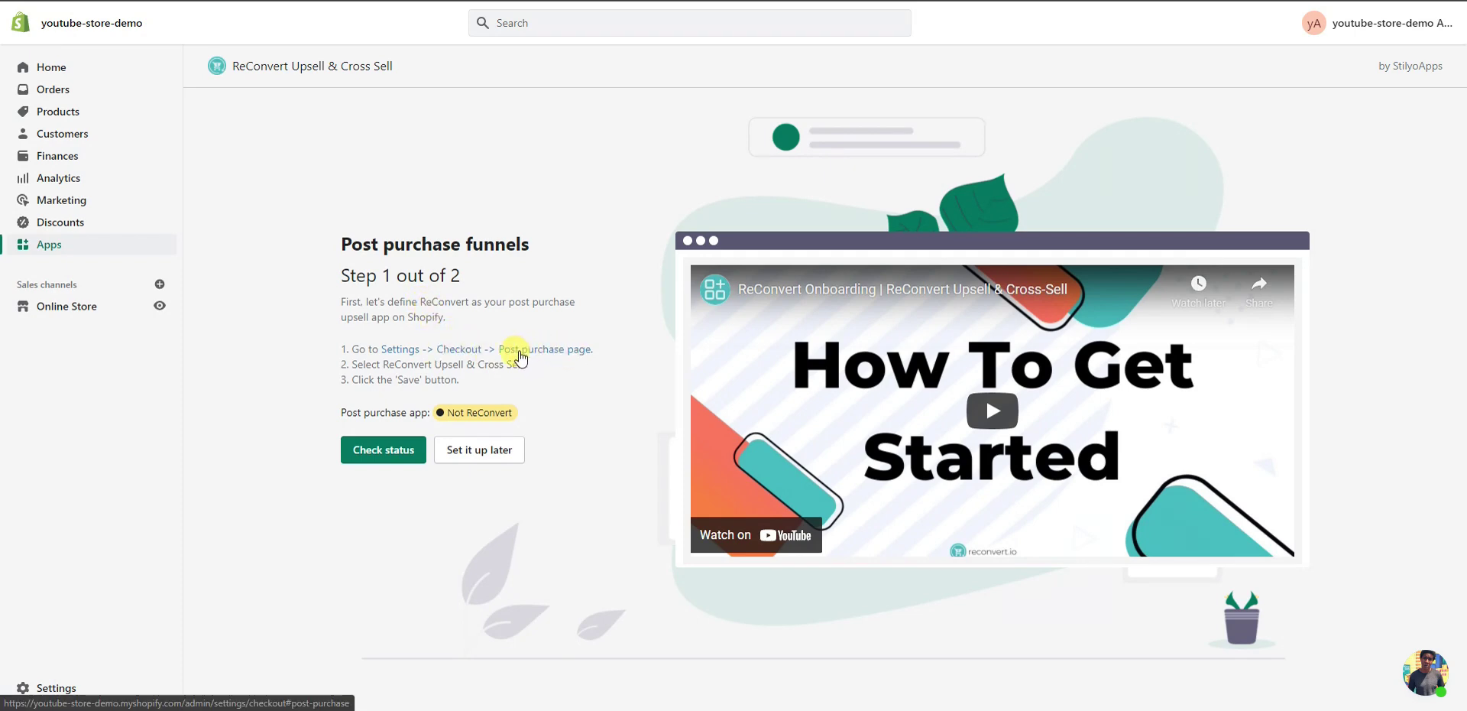
Step: Select ReConvert Upsell & Cross Sell as the post-purchase page app in the store's checkout settings and save
left_click(385, 449)
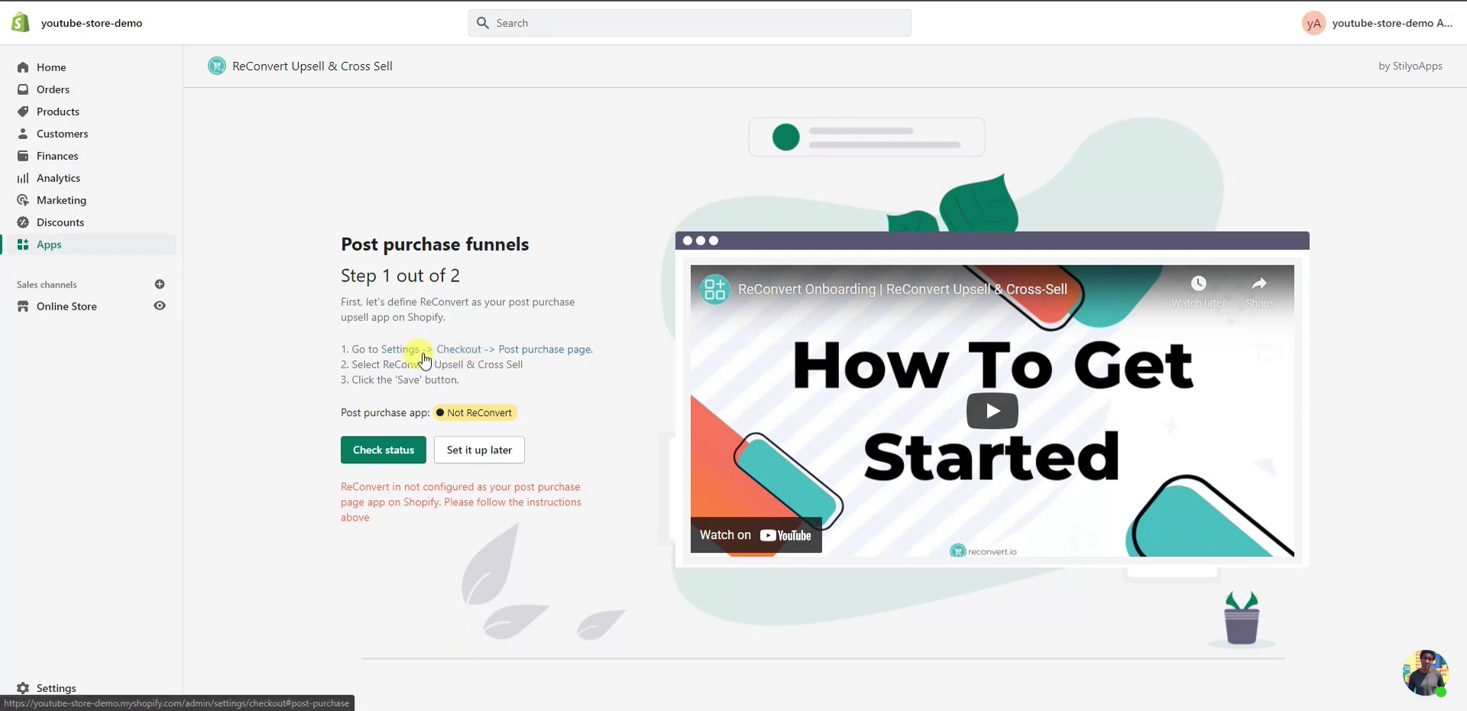
left_click(423, 353)
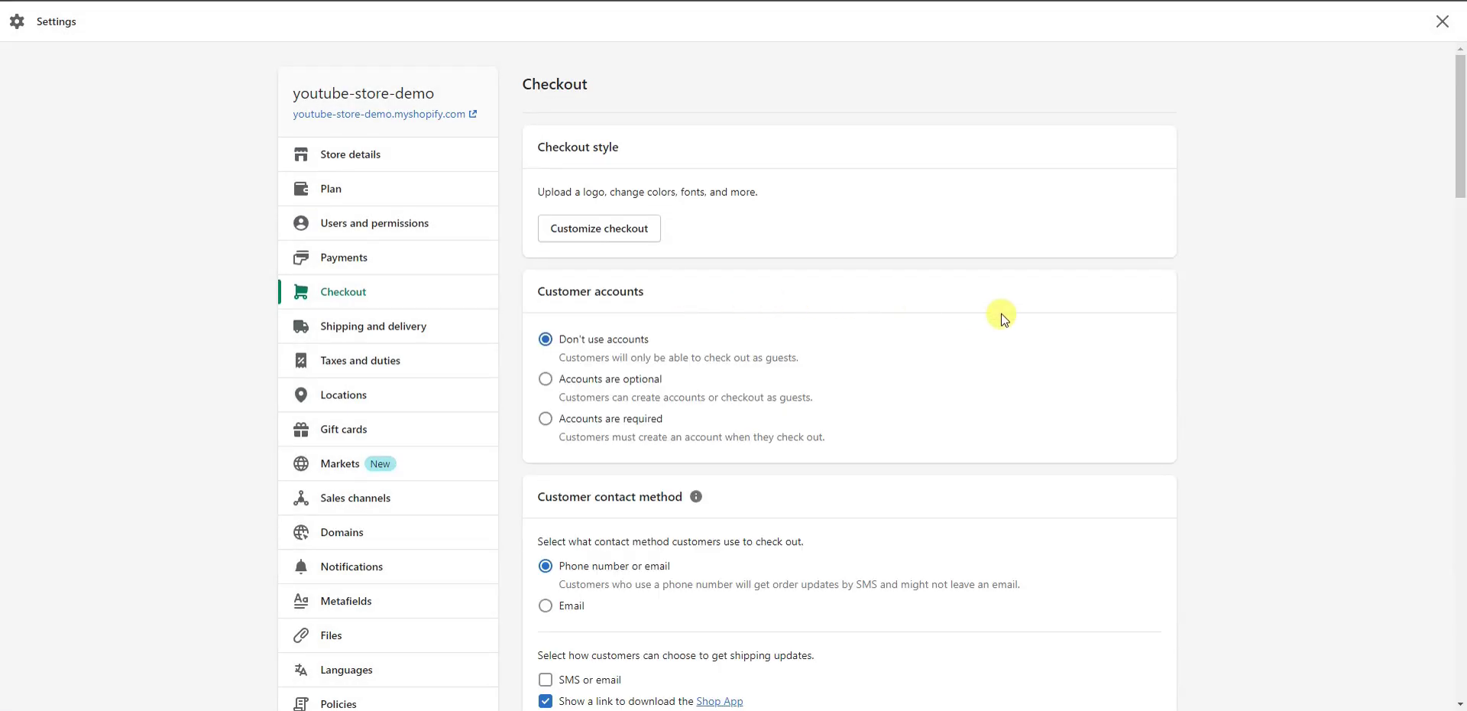
scroll(1003, 319, "down", 6)
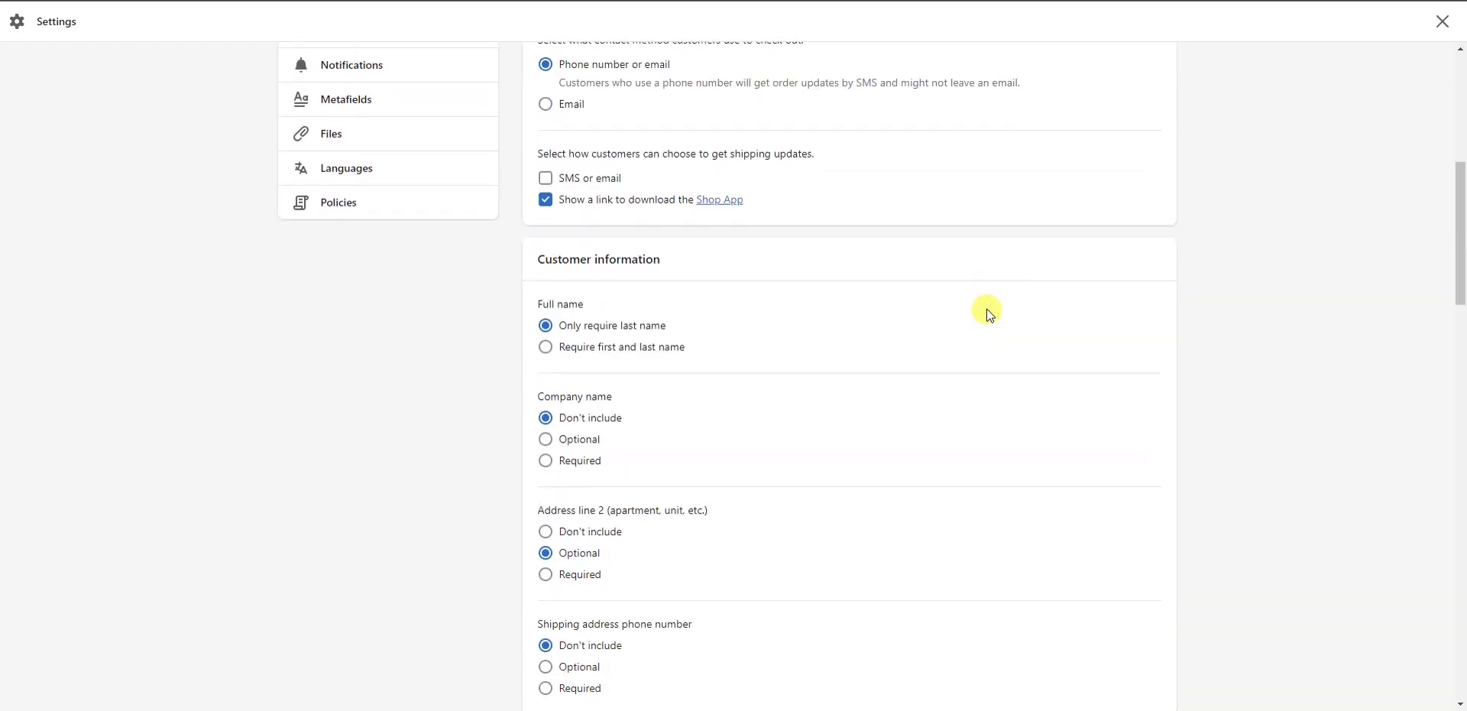
scroll(990, 314, "down", 13)
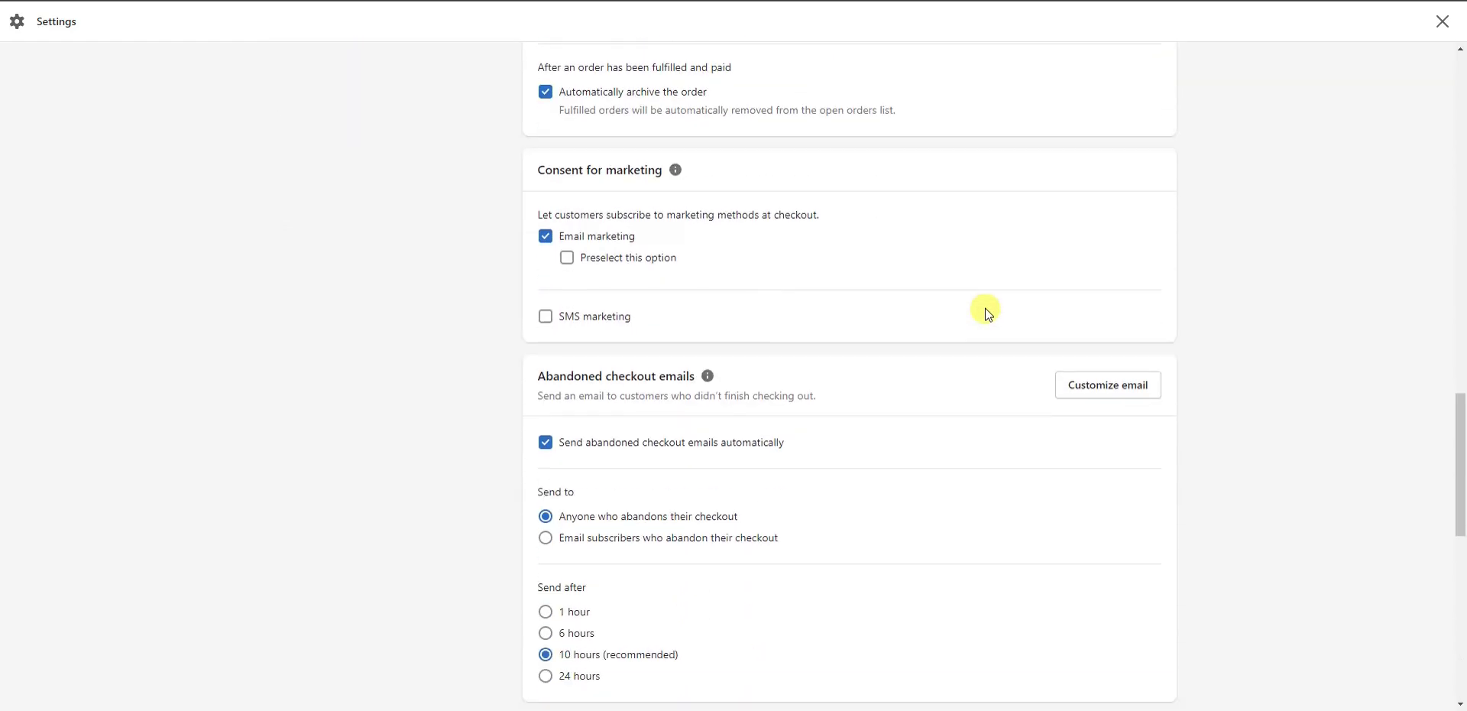
scroll(987, 313, "down", 7)
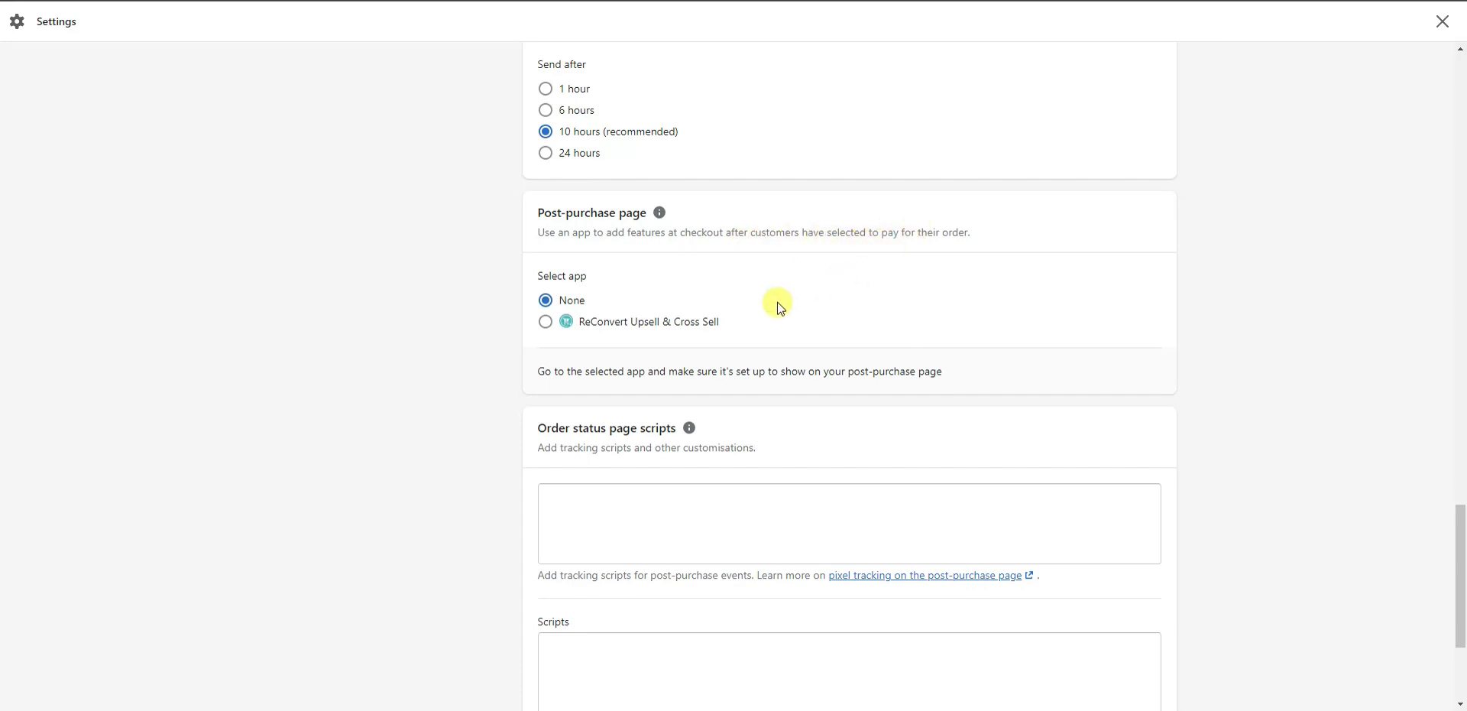
left_click(548, 322)
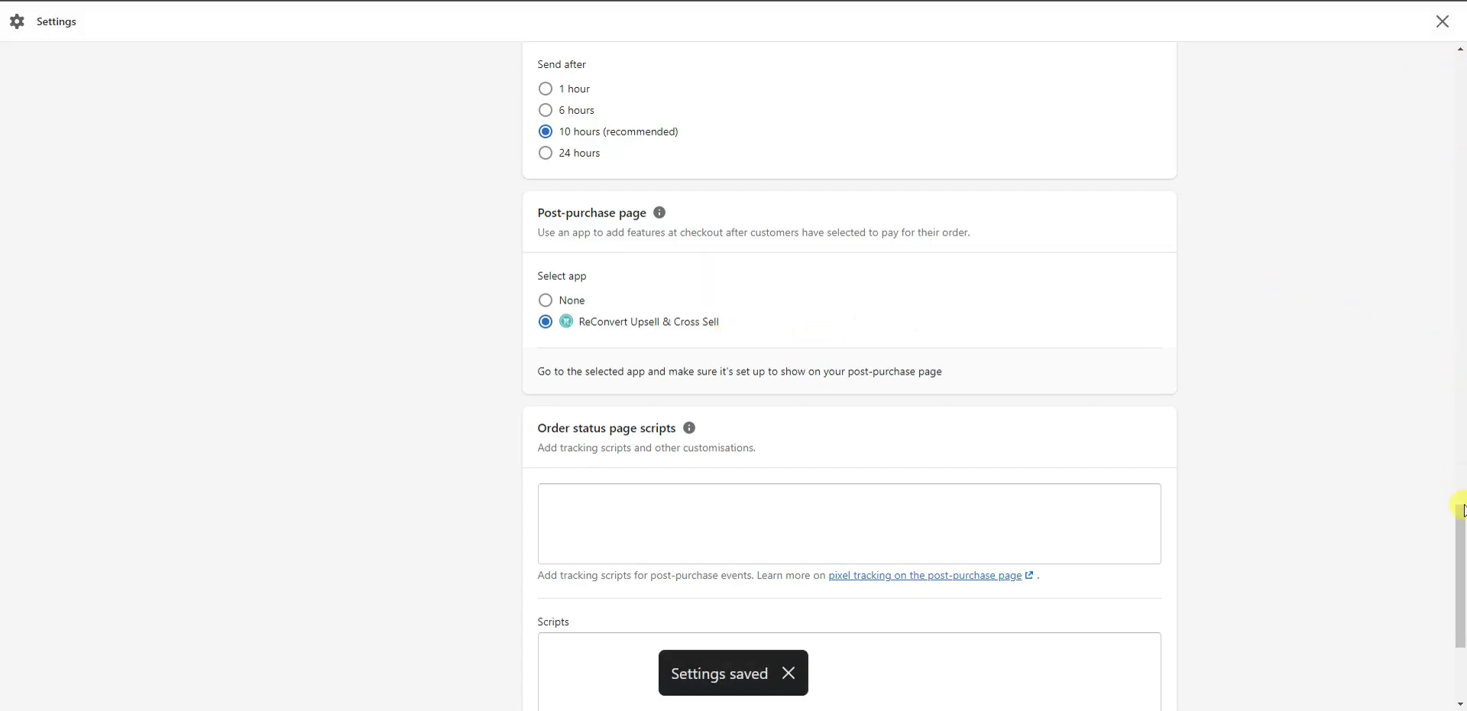
scroll(1146, 377, "up", 5)
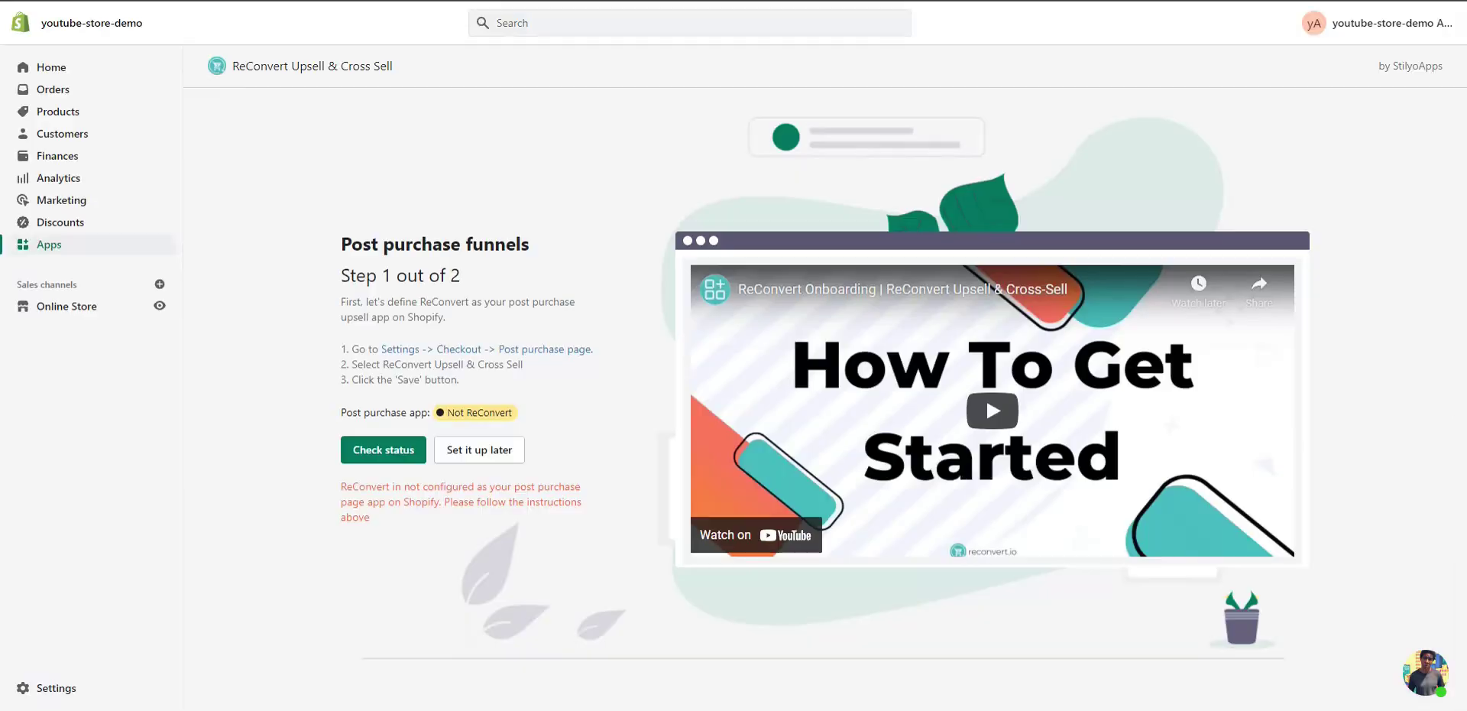
Step: Recheck the post purchase app status in ReConvert and start the quick-start funnel setup
left_click(409, 451)
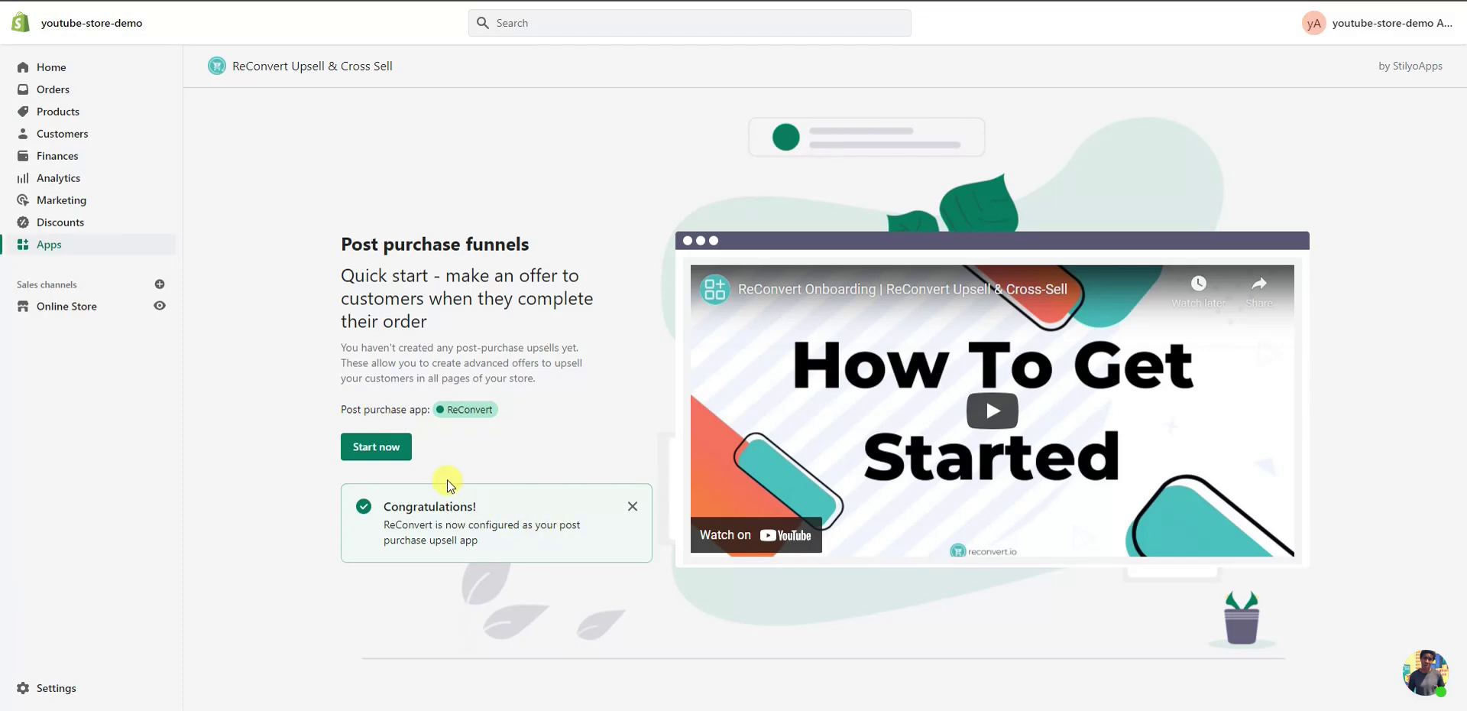
left_click(381, 449)
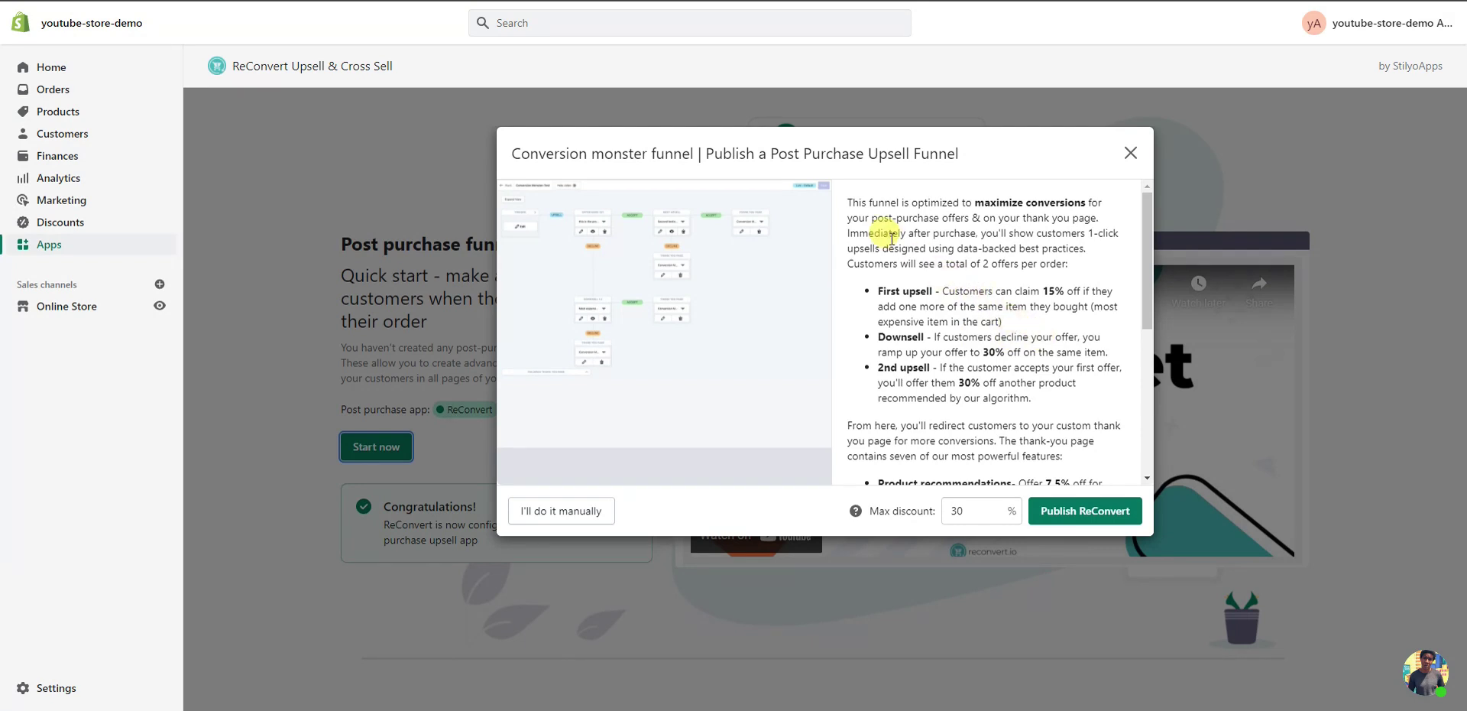
Step: Read the Conversion monster funnel description, covering its upsell and downsell offers and thank-you page features
left_click_drag(994, 235, 1108, 233)
left_click_drag(894, 249, 1041, 265)
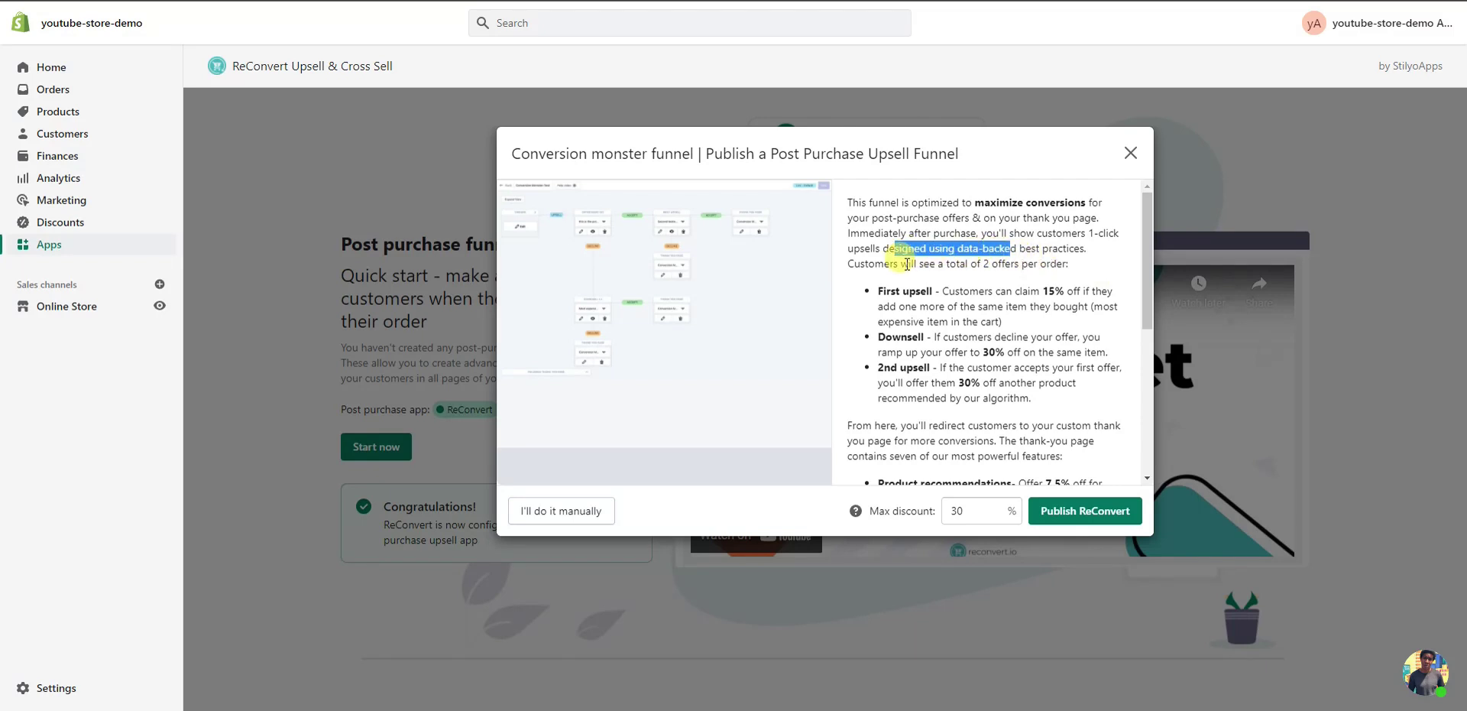
left_click_drag(906, 263, 1085, 264)
left_click(1084, 269)
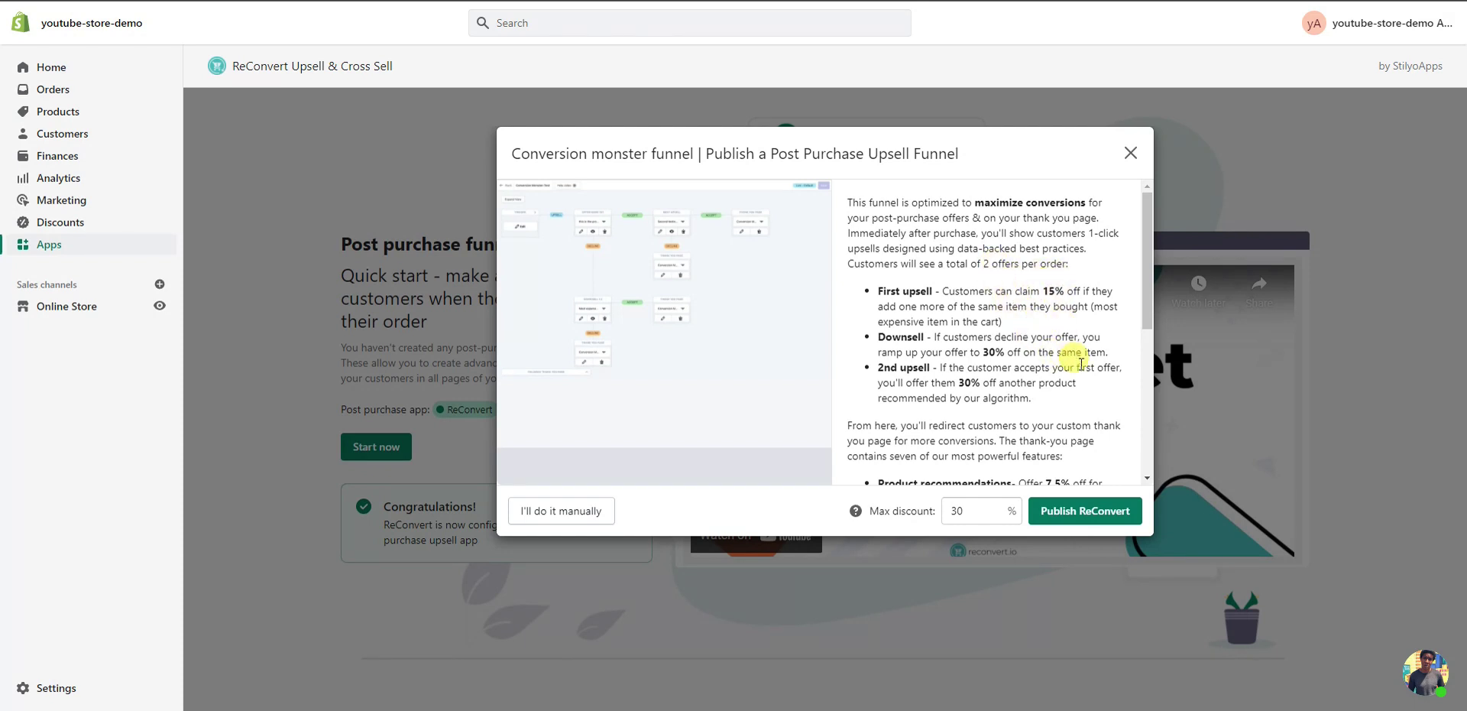
scroll(1047, 351, "down", 1)
left_click_drag(878, 245, 1052, 350)
left_click(1053, 350)
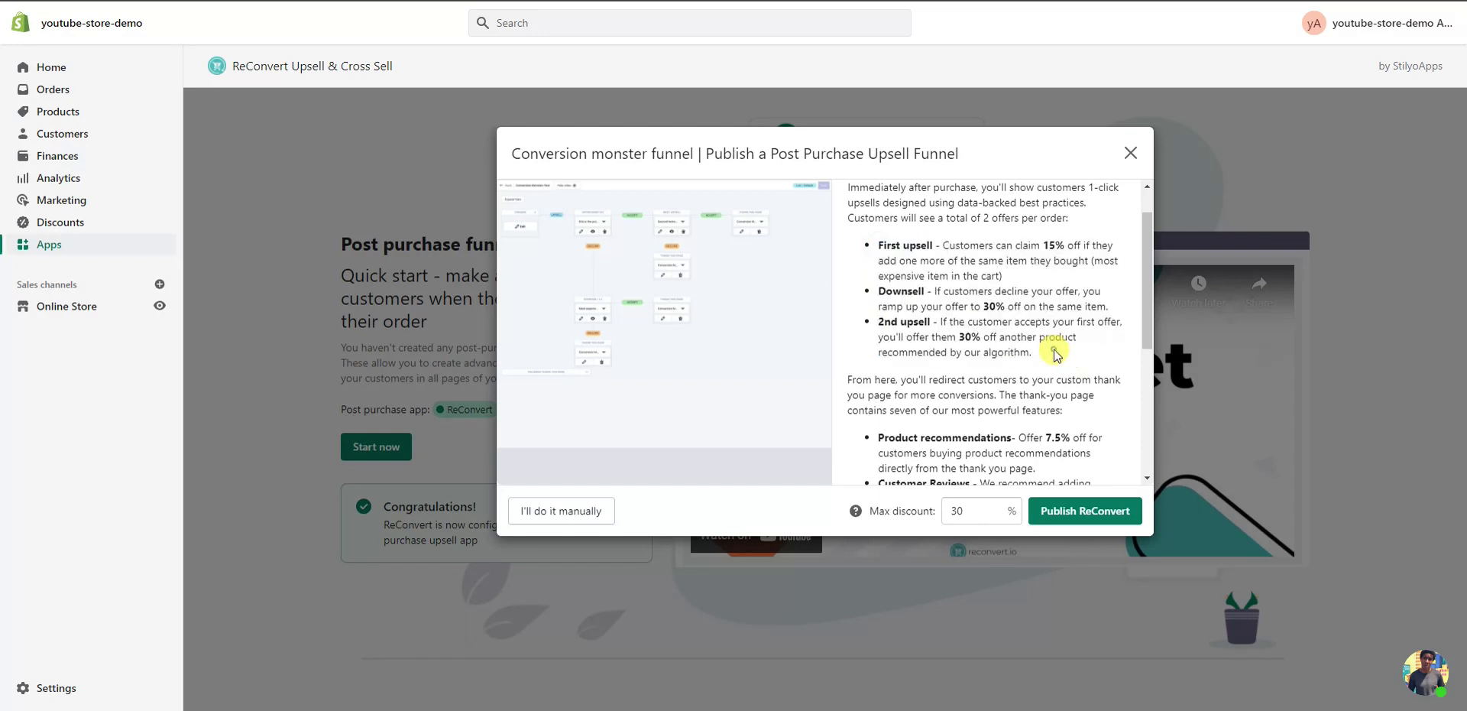
scroll(1039, 340, "up", 1)
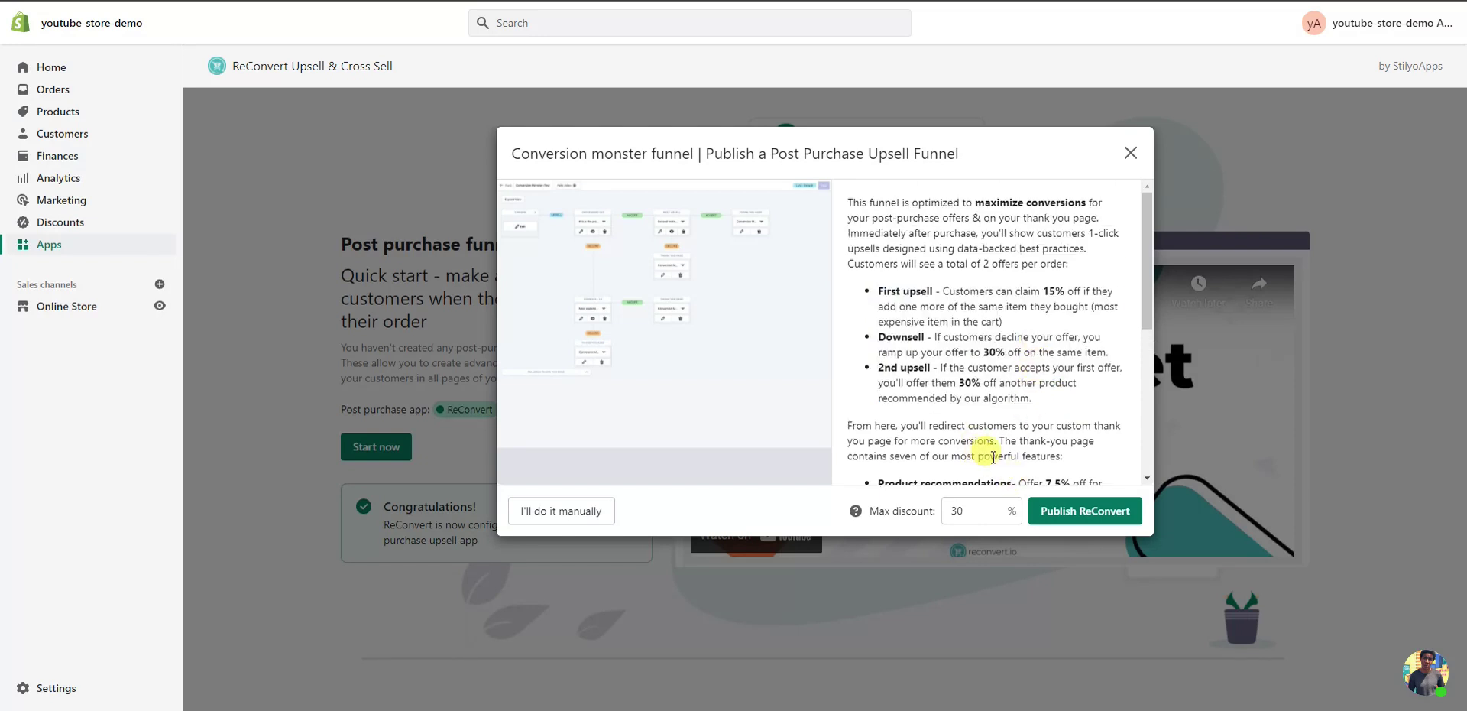
scroll(992, 456, "down", 2)
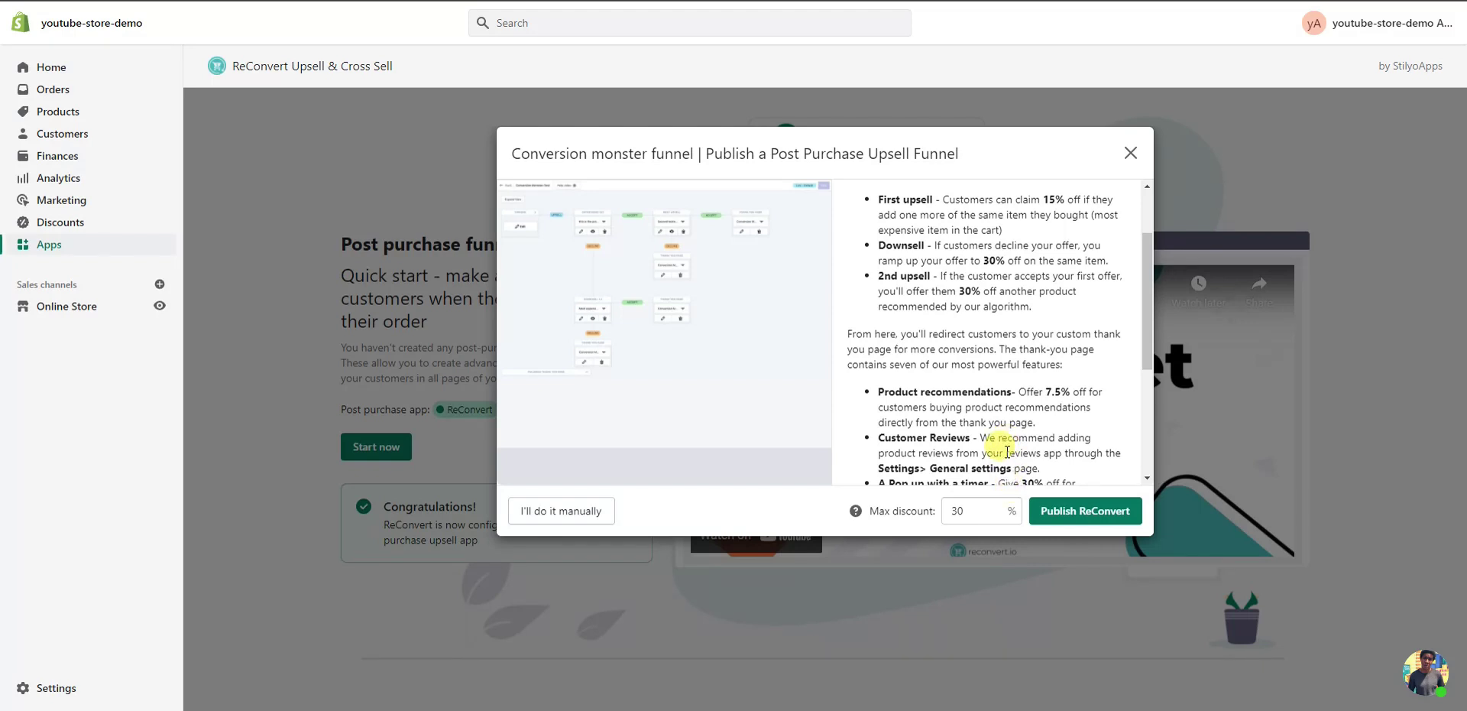
scroll(1001, 447, "up", 1)
scroll(994, 458, "down", 1)
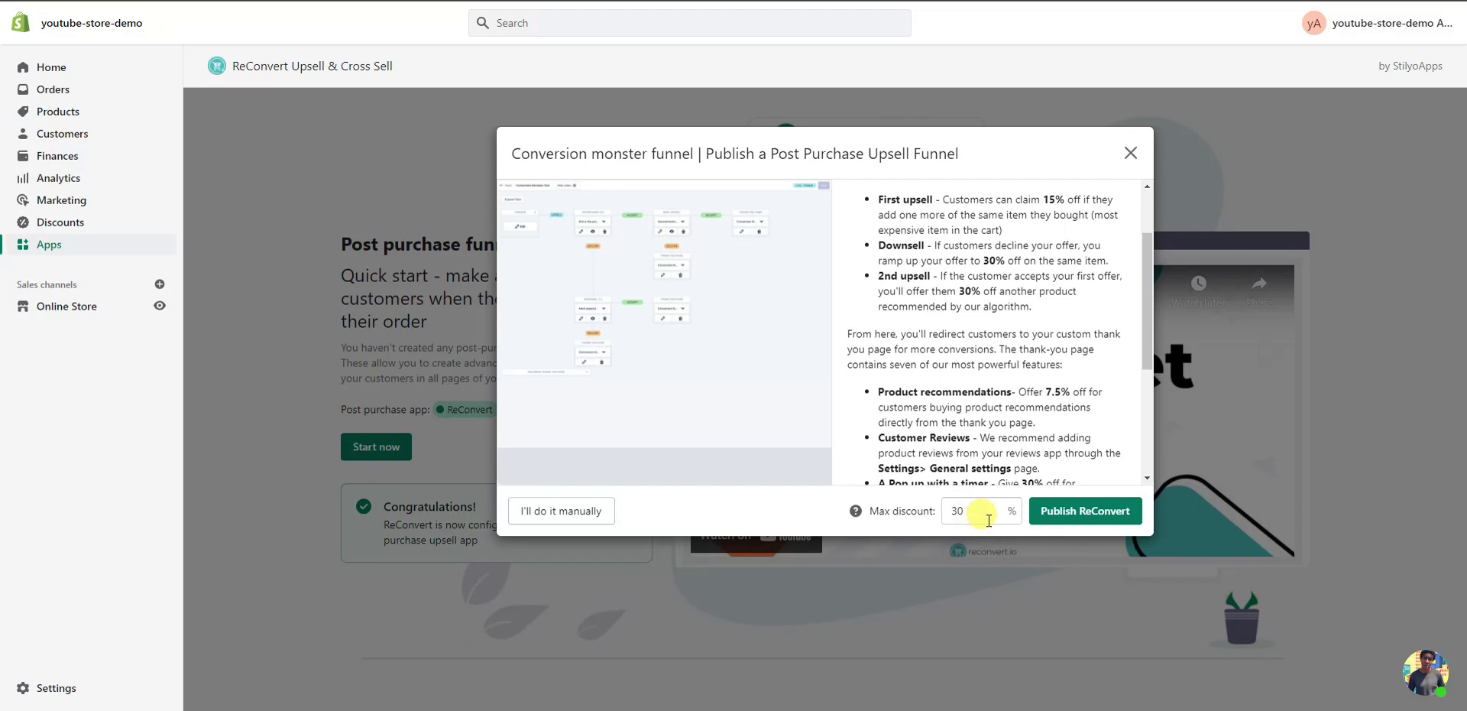
Step: Try a maximum discount of 40% and then 50% for the funnel and review the resulting offers
left_click_drag(976, 510, 939, 512)
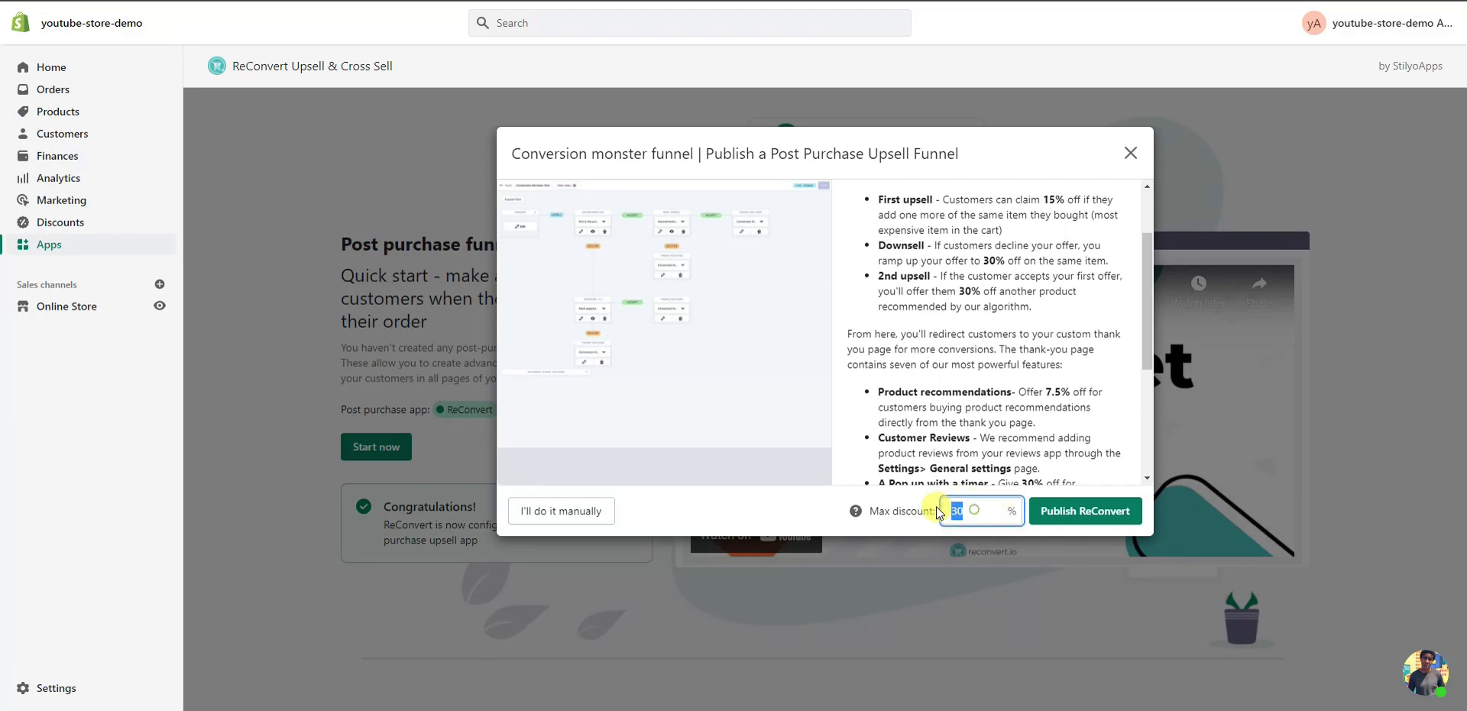
type("40")
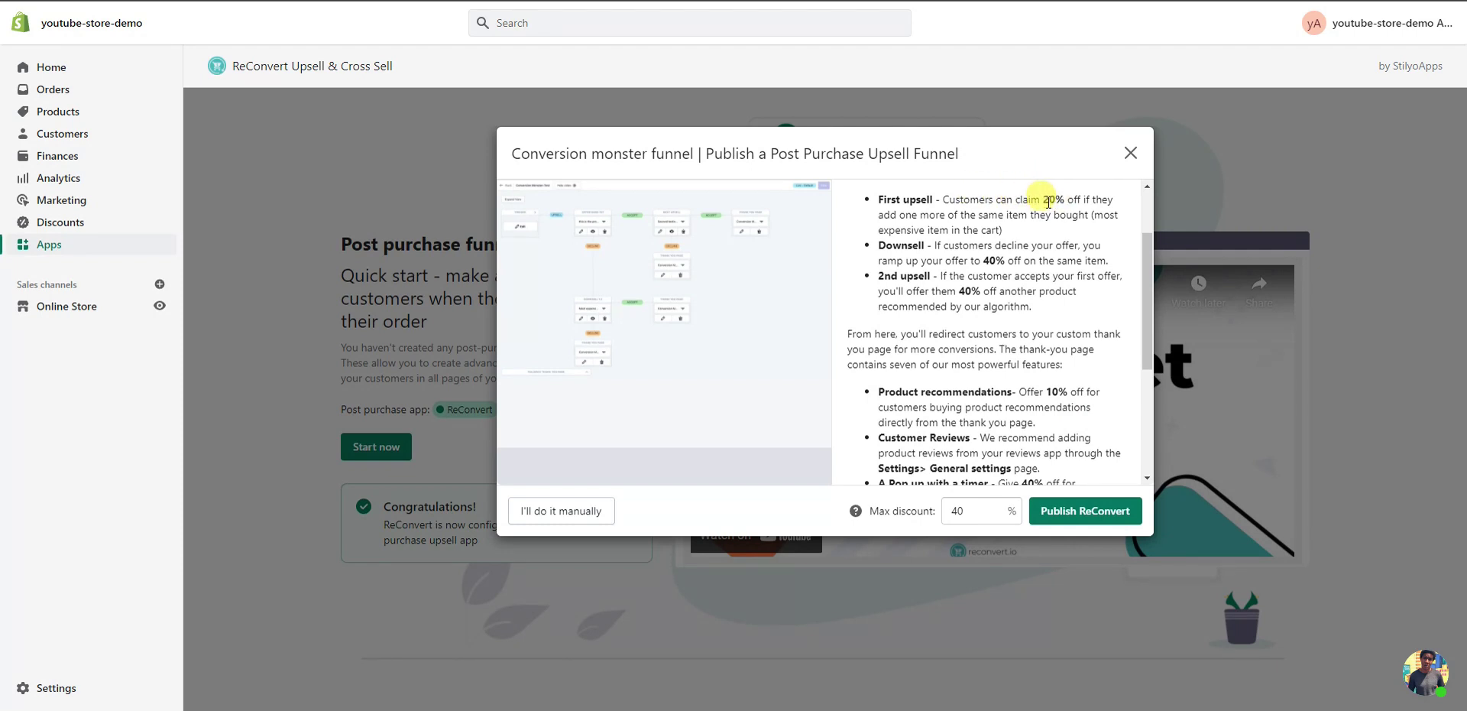
left_click_drag(986, 510, 901, 511)
type("5")
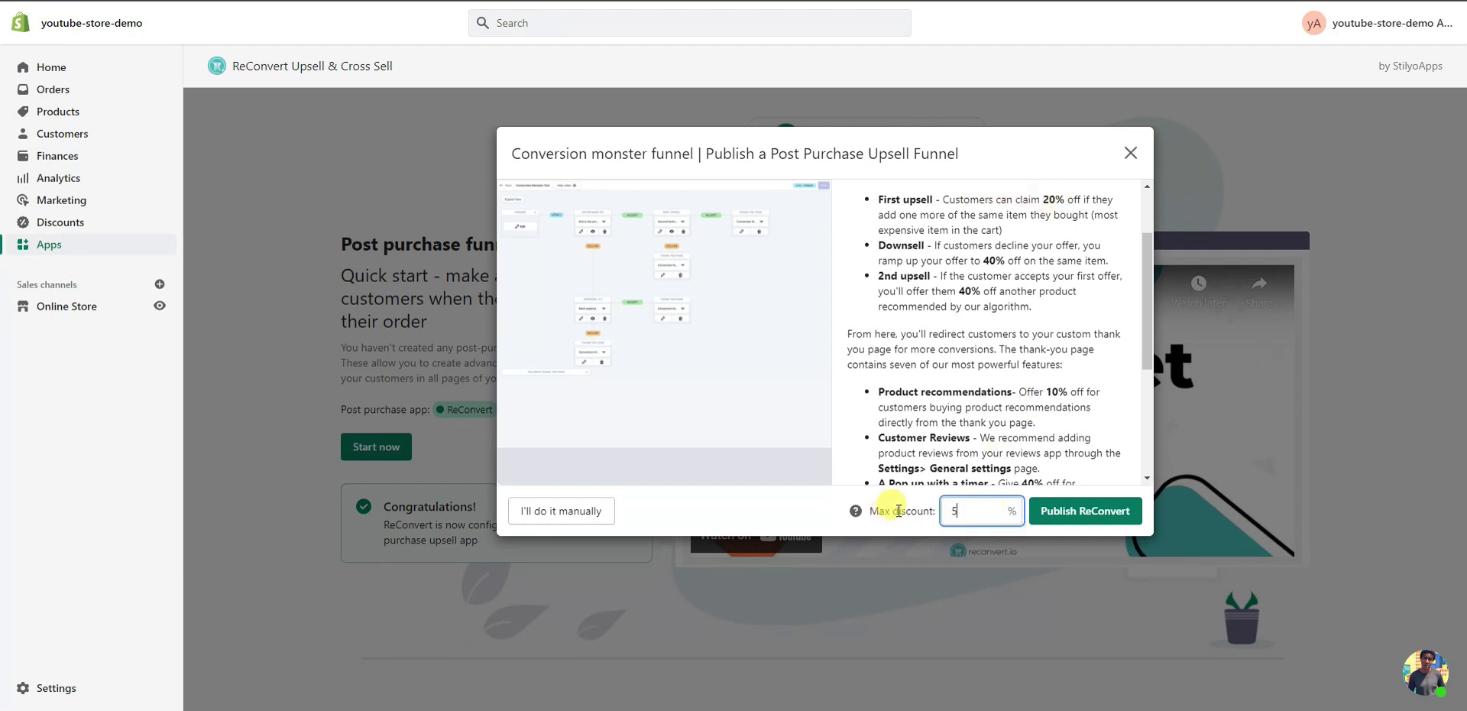
type("0")
scroll(1030, 375, "down", 1)
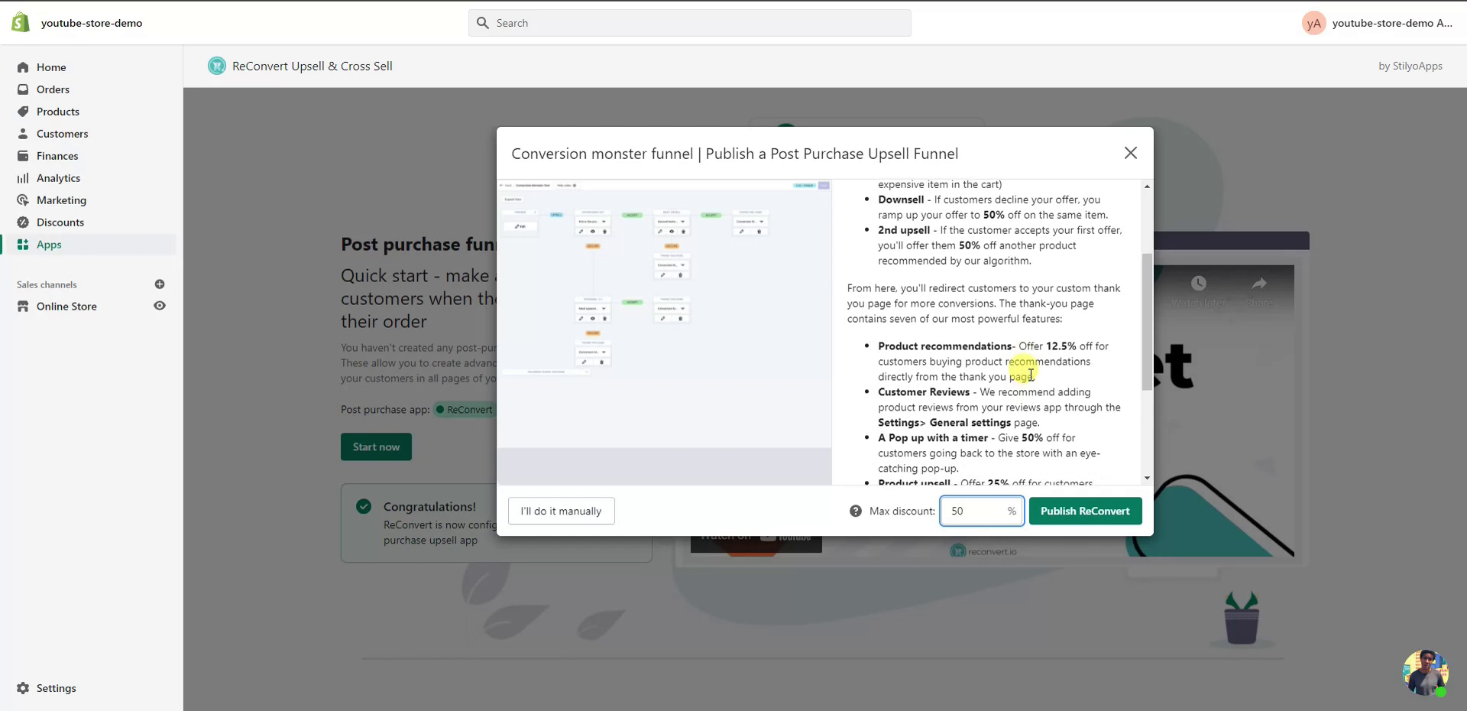
scroll(1037, 340, "down", 1)
Step: Set the funnel's maximum discount to 30%, publish ReConvert and close the congratulations message
double_click(955, 510)
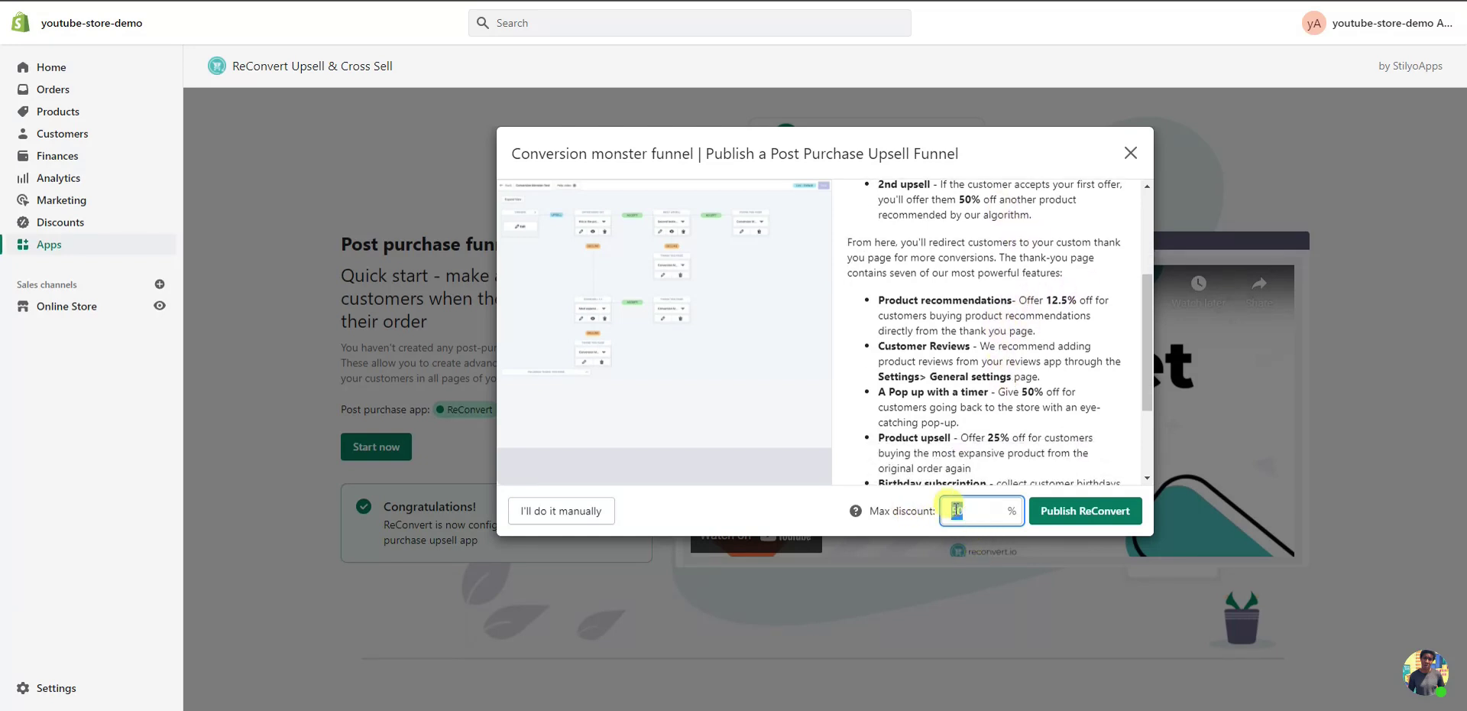
type("30")
scroll(1039, 382, "down", 1)
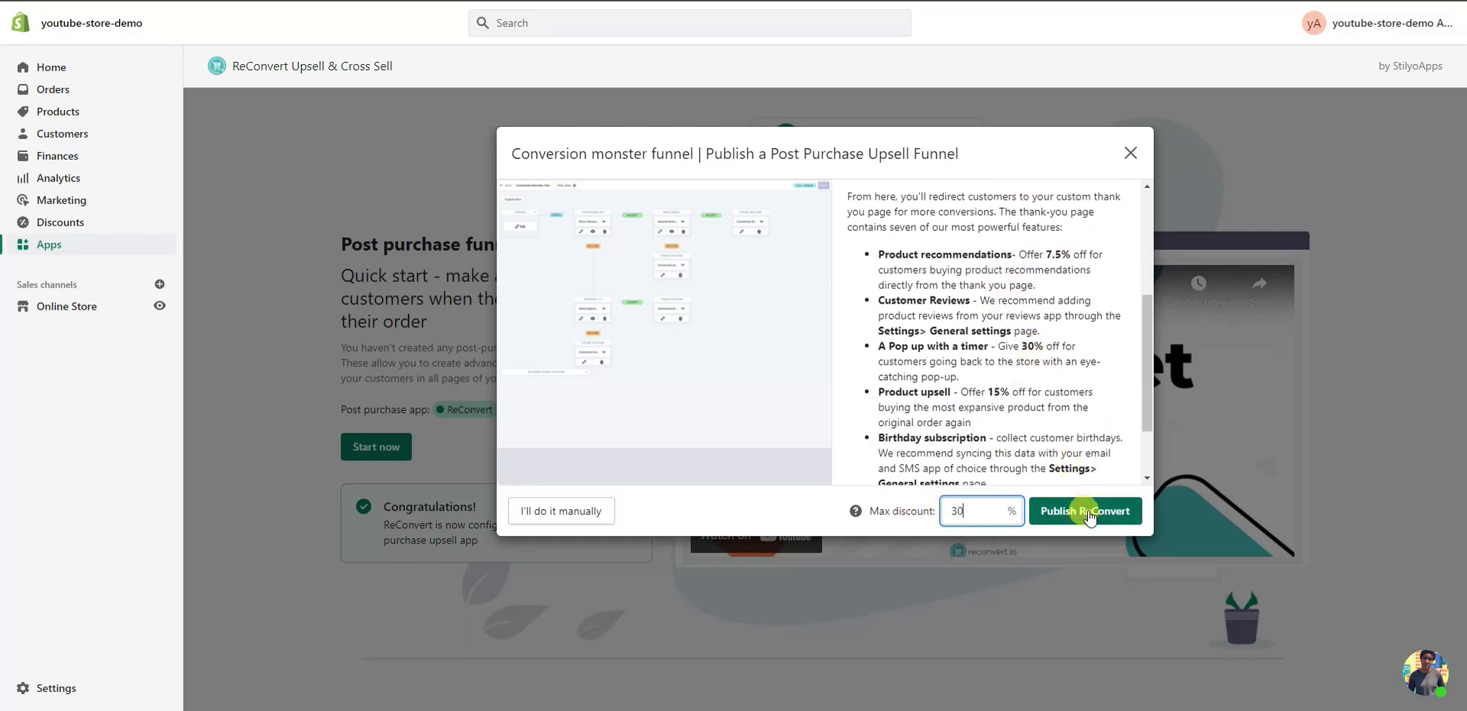
left_click(1091, 516)
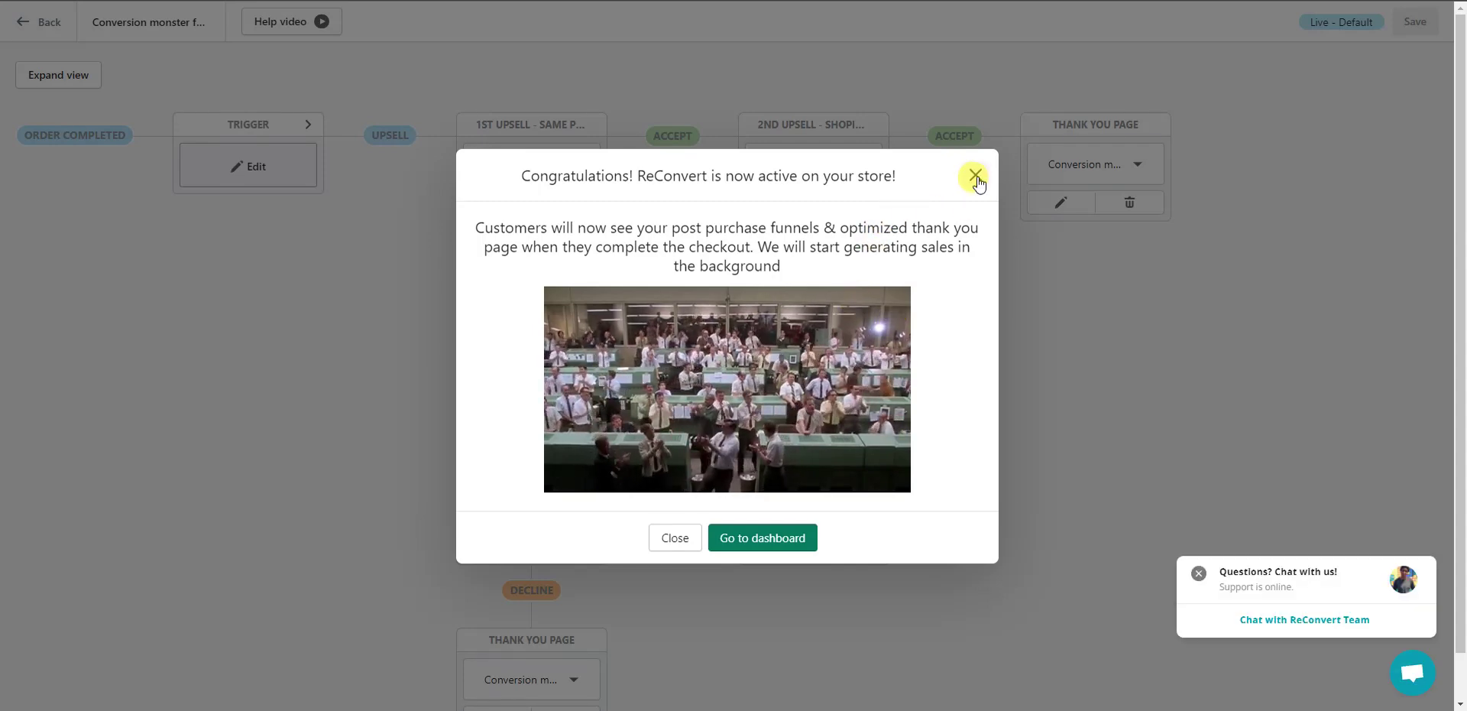
left_click(672, 537)
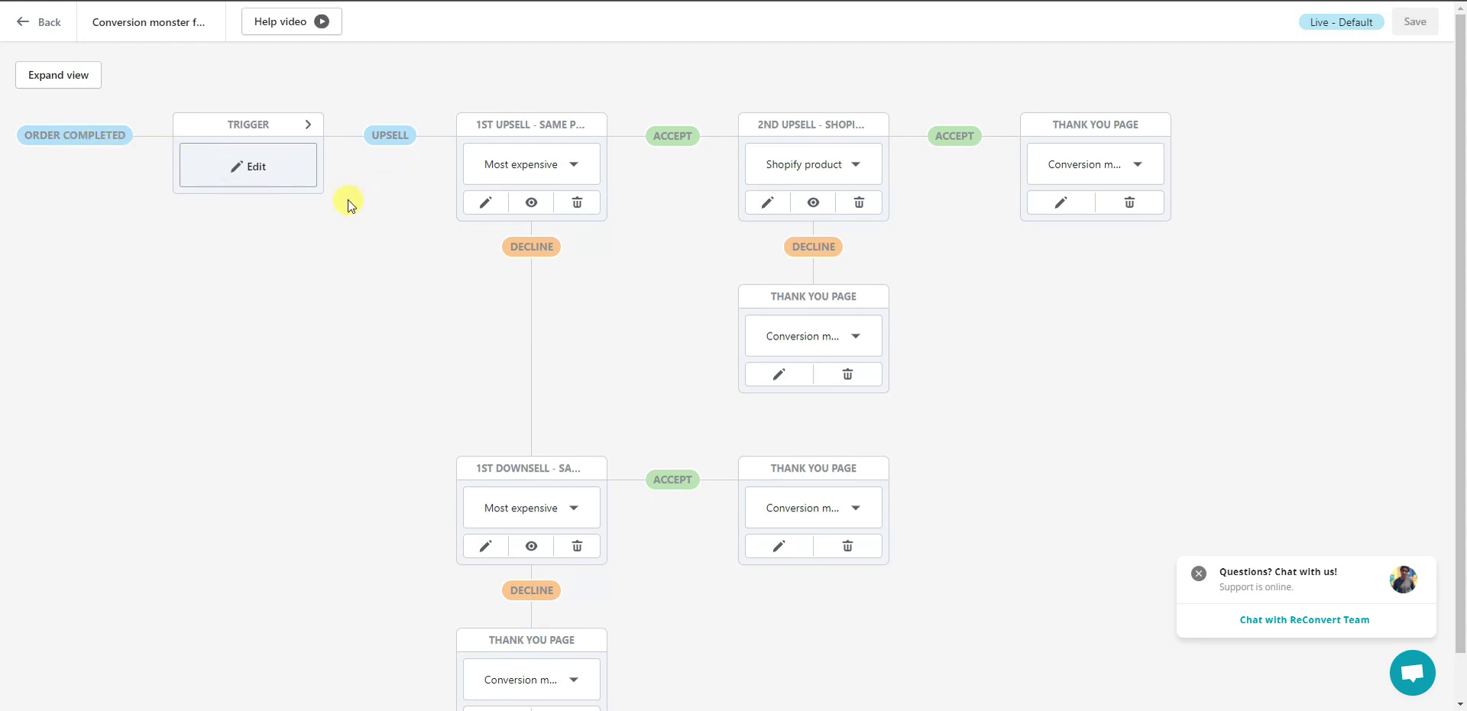
Step: Expand the funnel's trigger settings and look over the upsell, downsell and thank you page branches
left_click(257, 176)
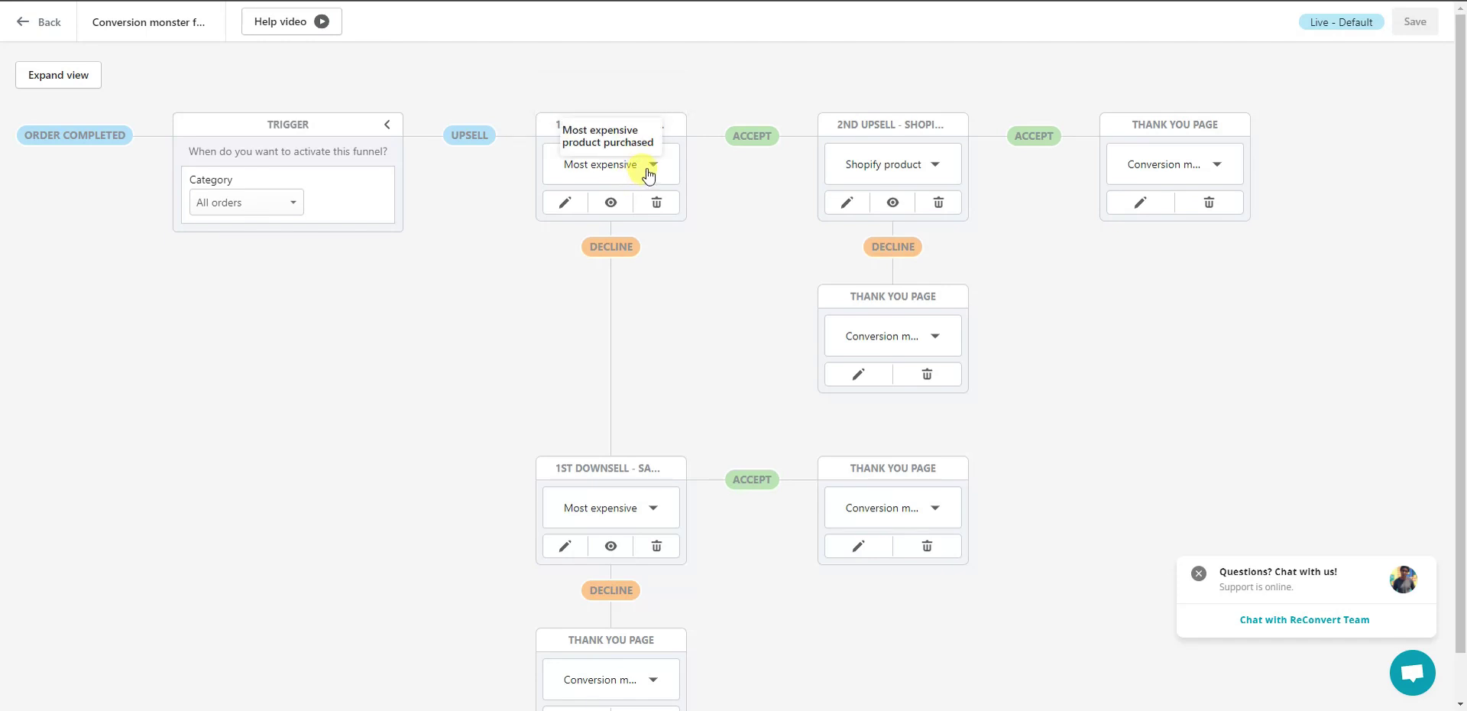
scroll(514, 180, "down", 1)
scroll(651, 180, "up", 1)
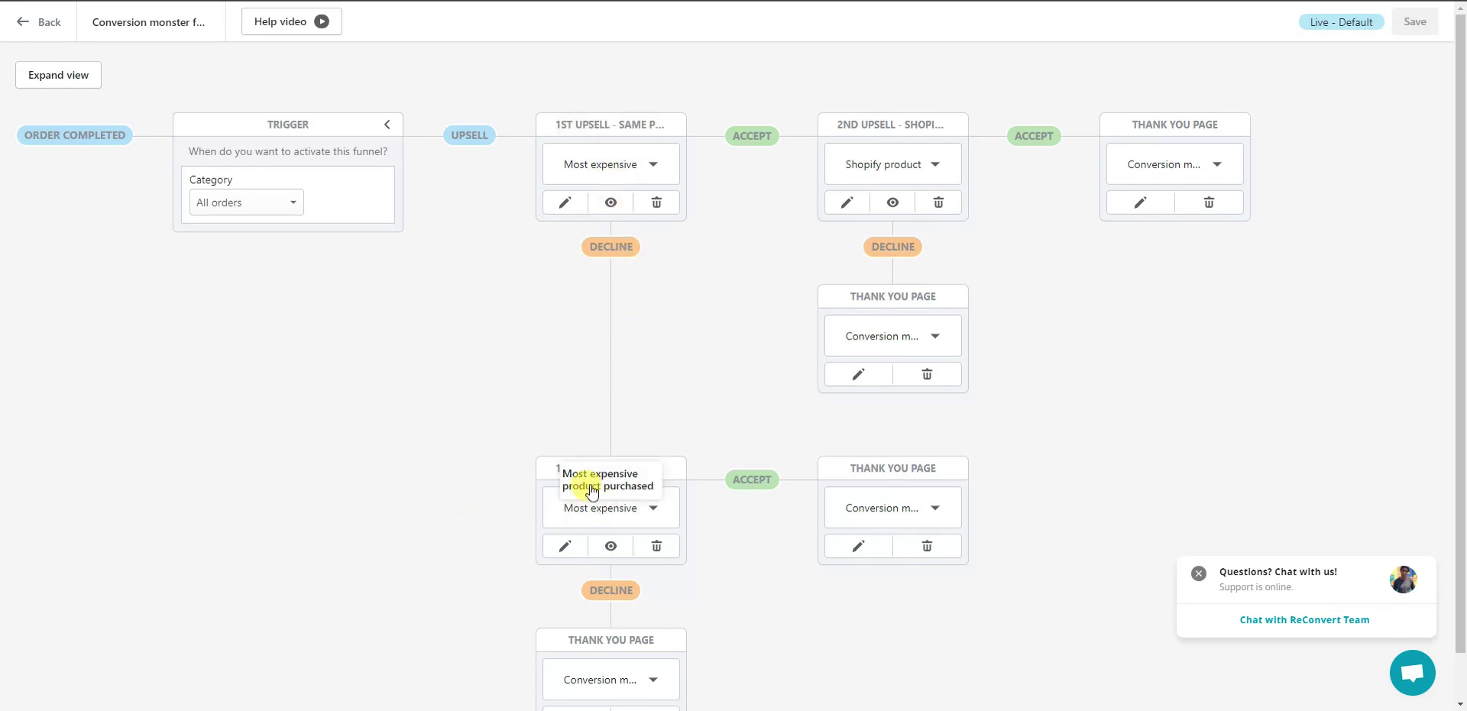
scroll(535, 493, "down", 1)
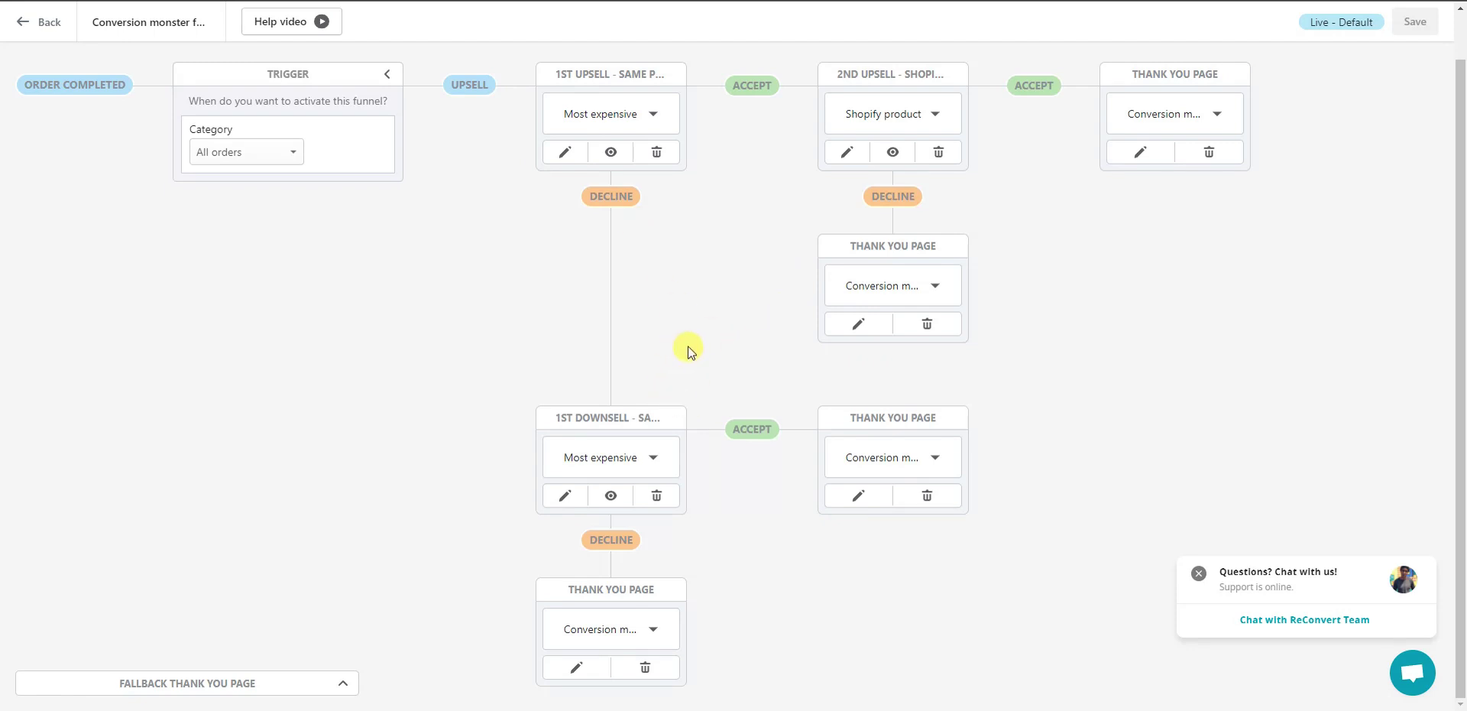
Step: Expand the first upsell, first downsell and second upsell details to examine their discounts, timers and statistics
left_click(612, 153)
left_click(666, 120)
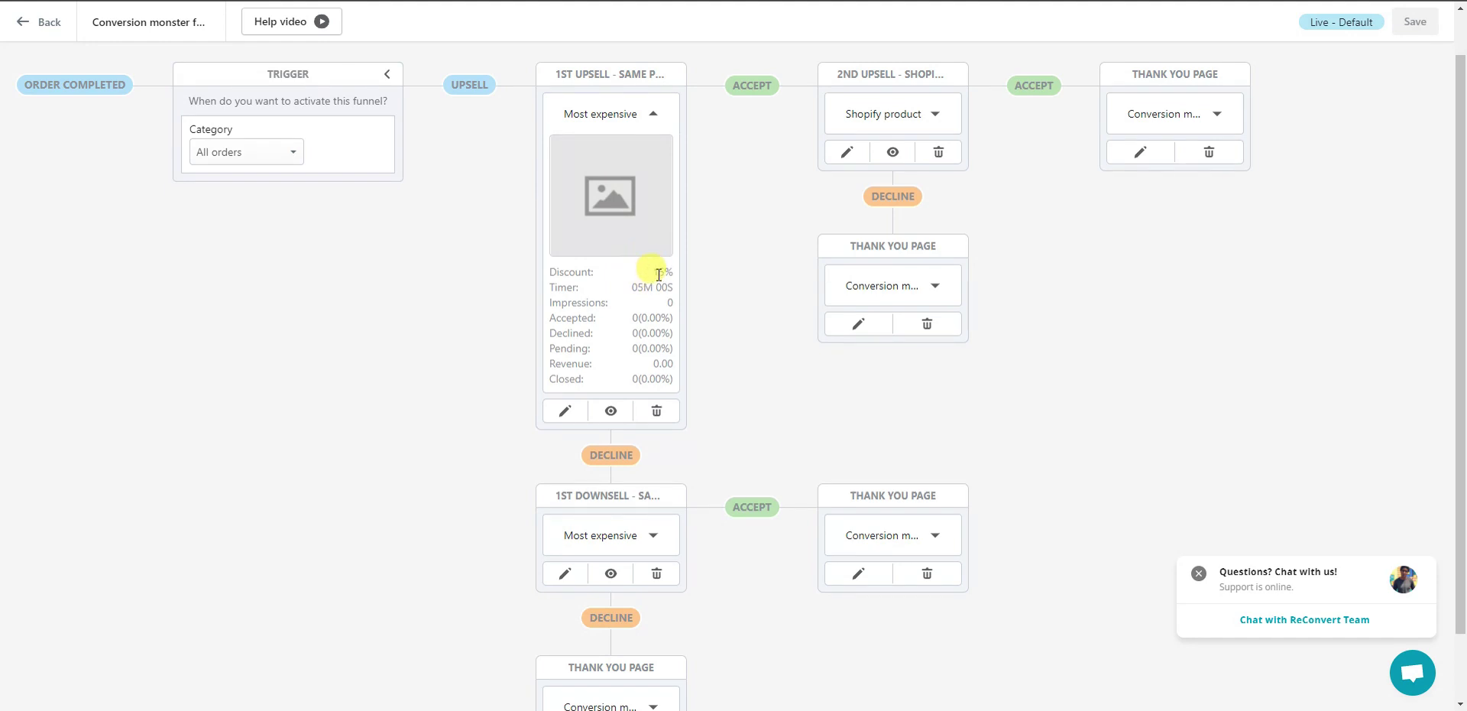
scroll(659, 275, "down", 1)
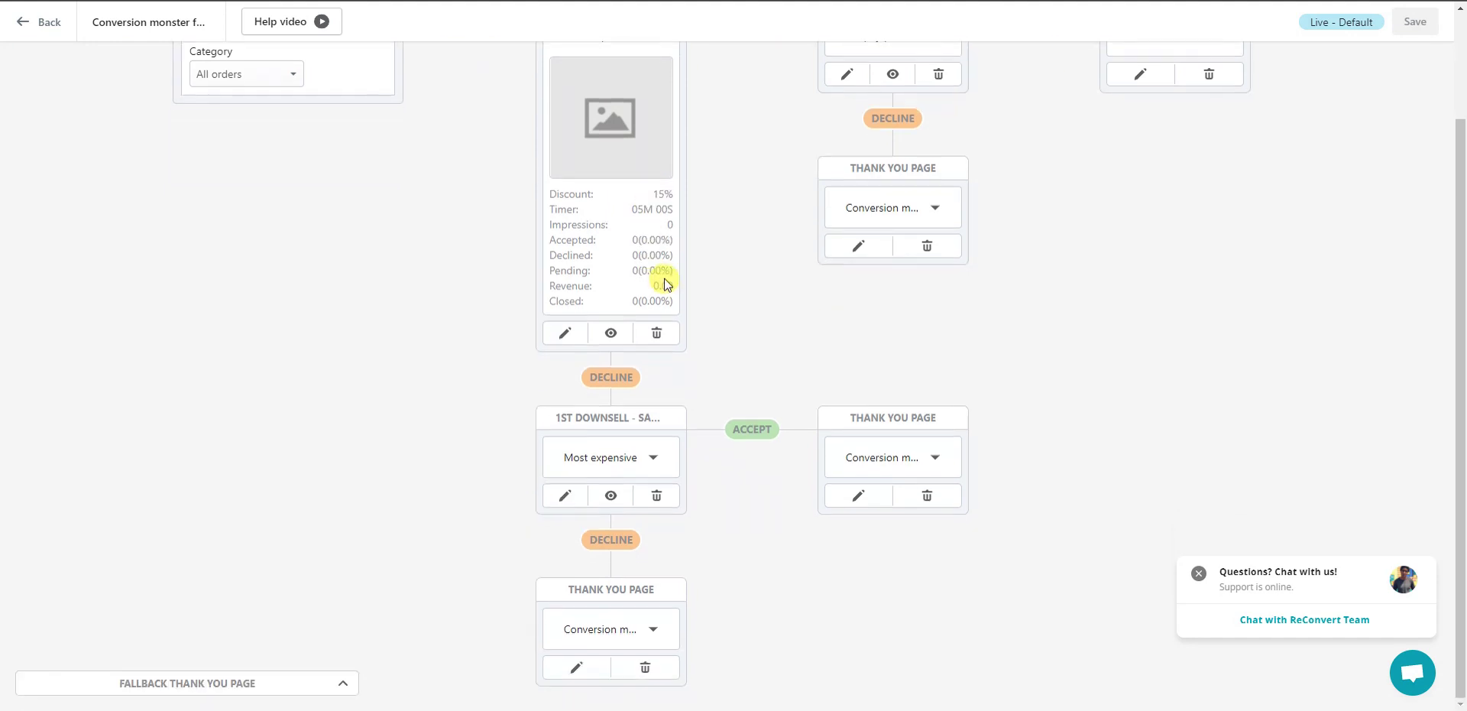
left_click(657, 458)
scroll(662, 460, "down", 3)
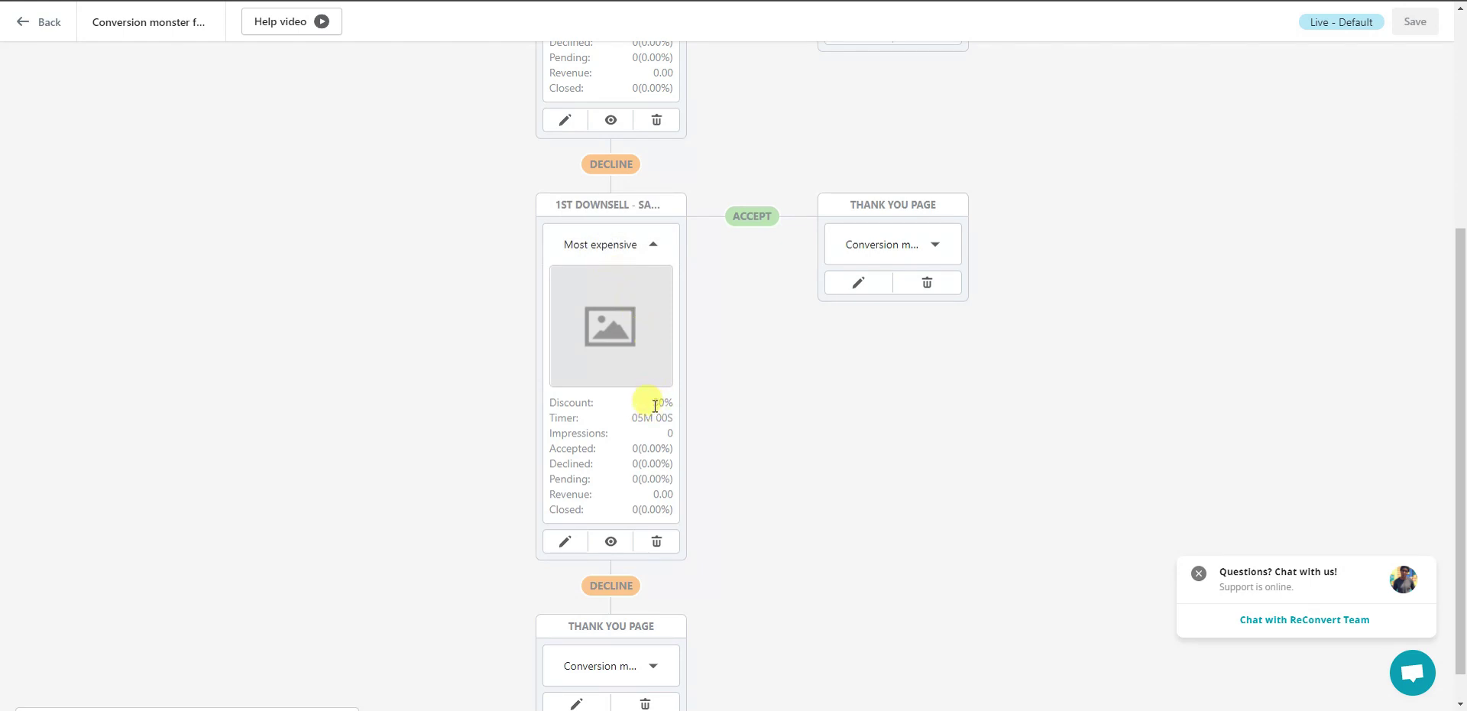
scroll(686, 420, "up", 5)
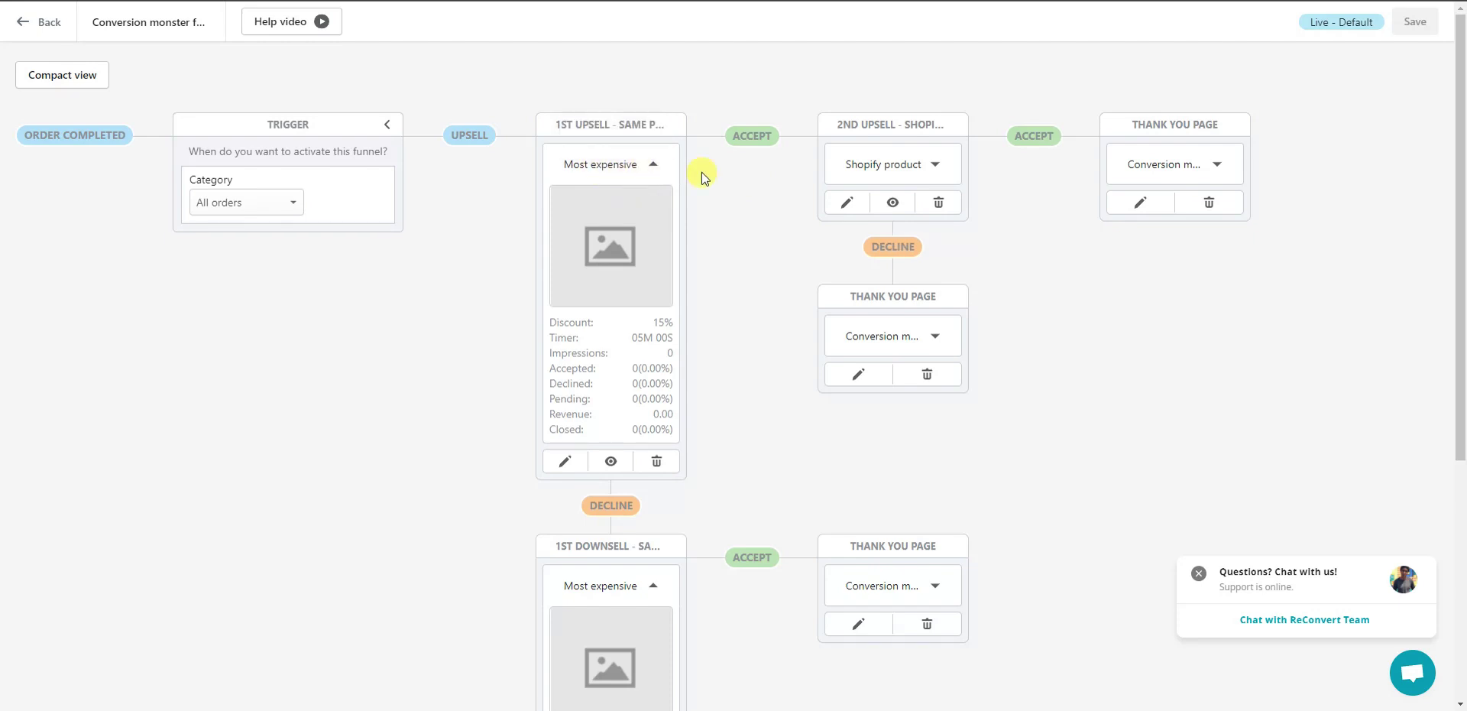
left_click(933, 168)
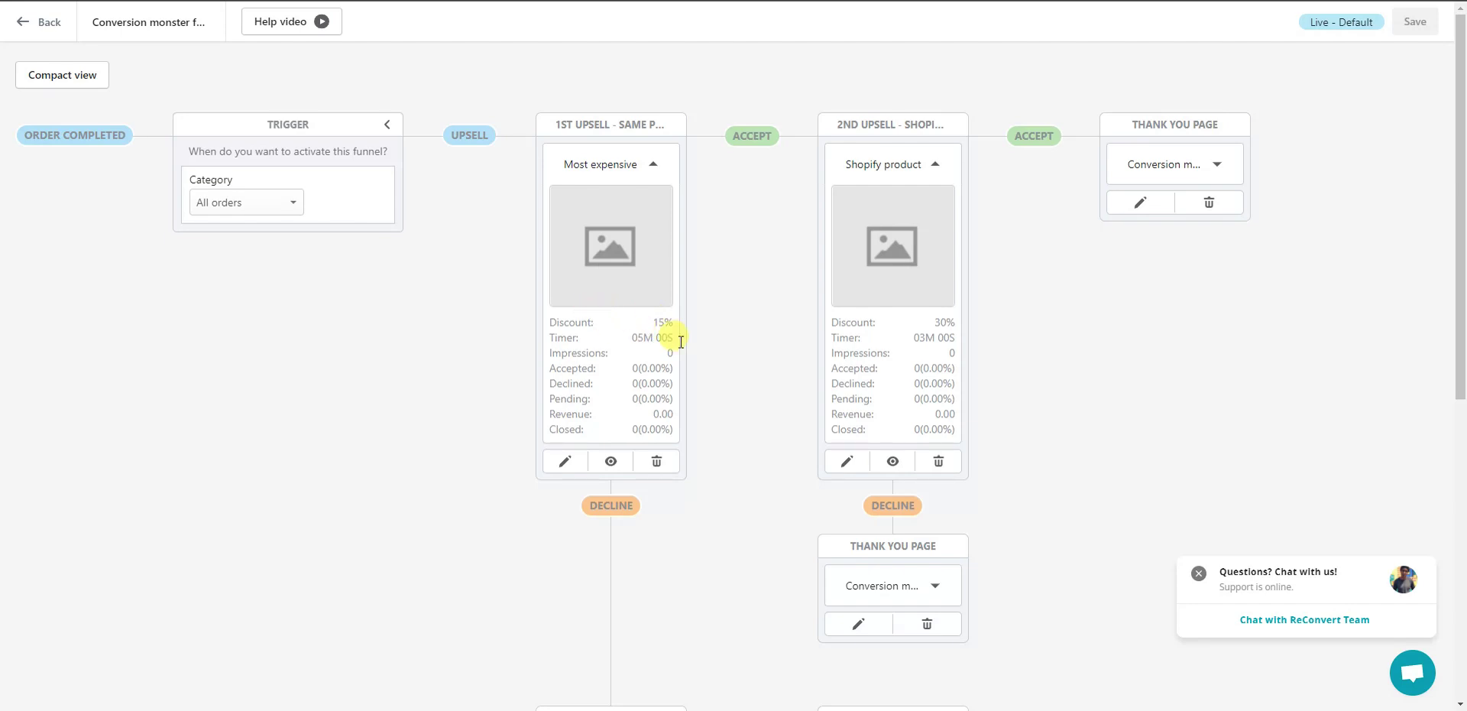
scroll(955, 447, "down", 1)
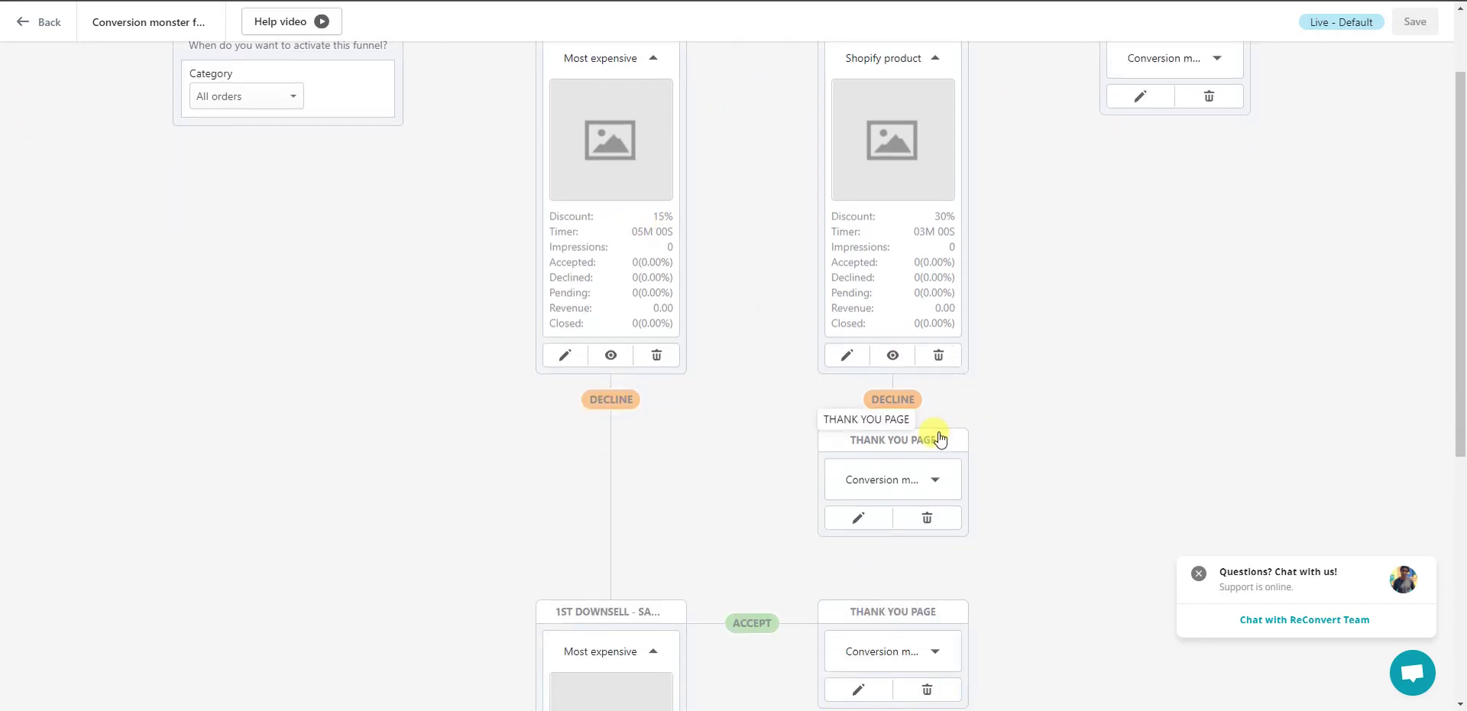
scroll(940, 438, "up", 1)
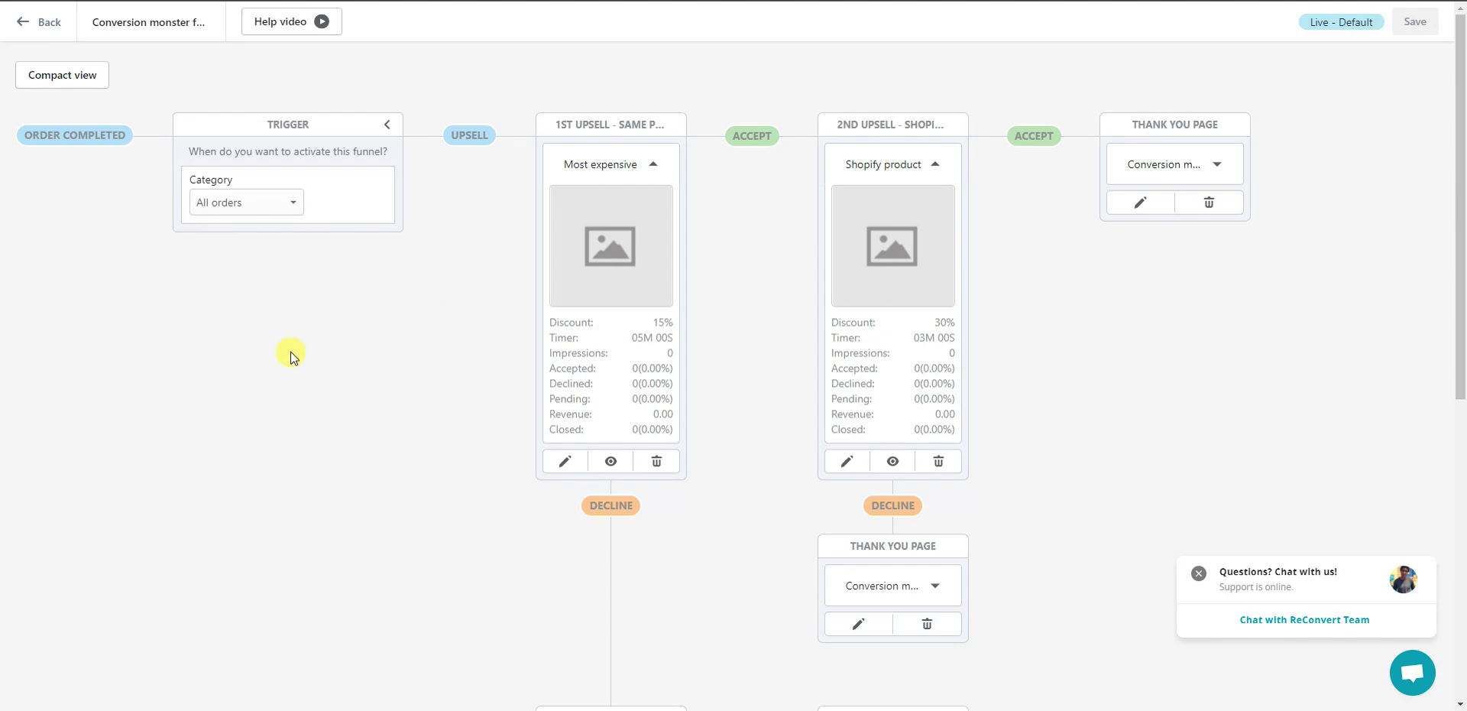
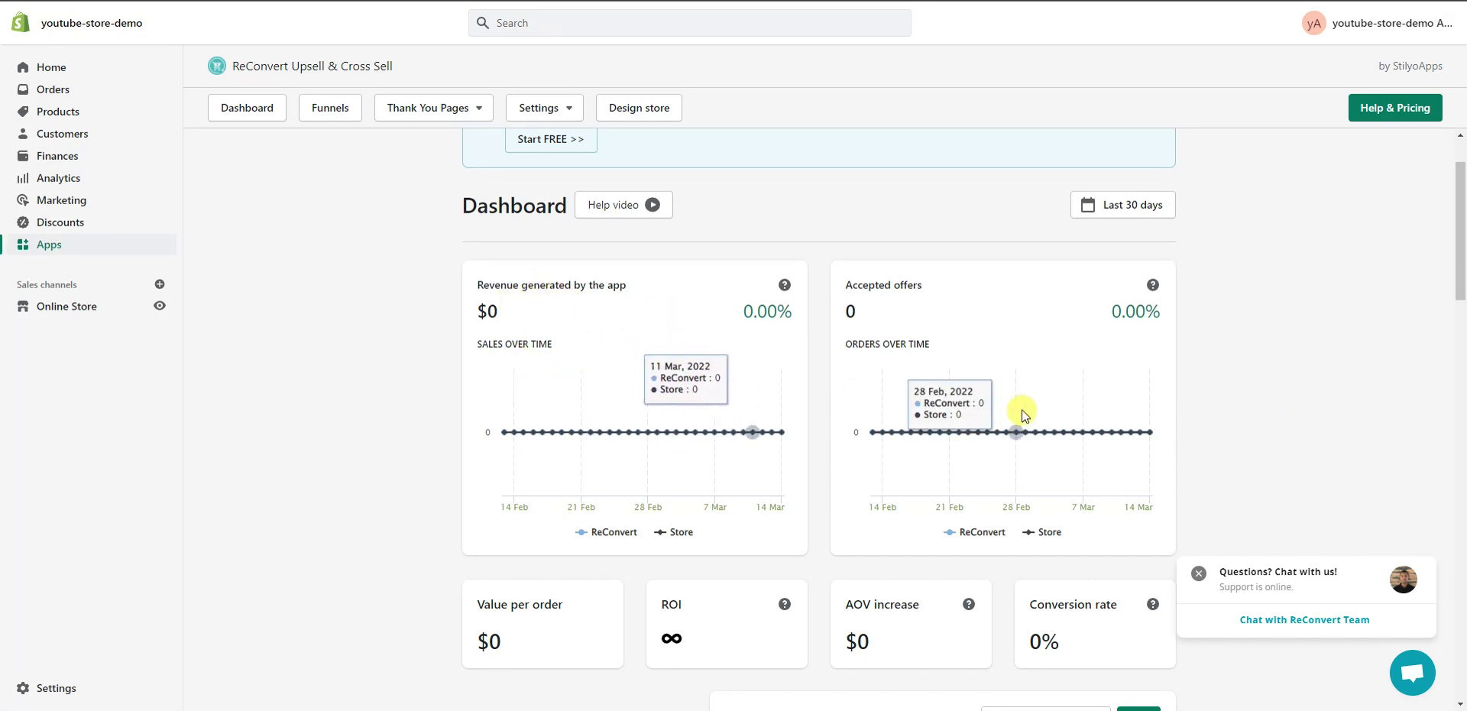
Step: Review the dashboard's revenue, order value and conversion figures, default and top funnels, thank you pages and latest activity report
scroll(1154, 405, "down", 1)
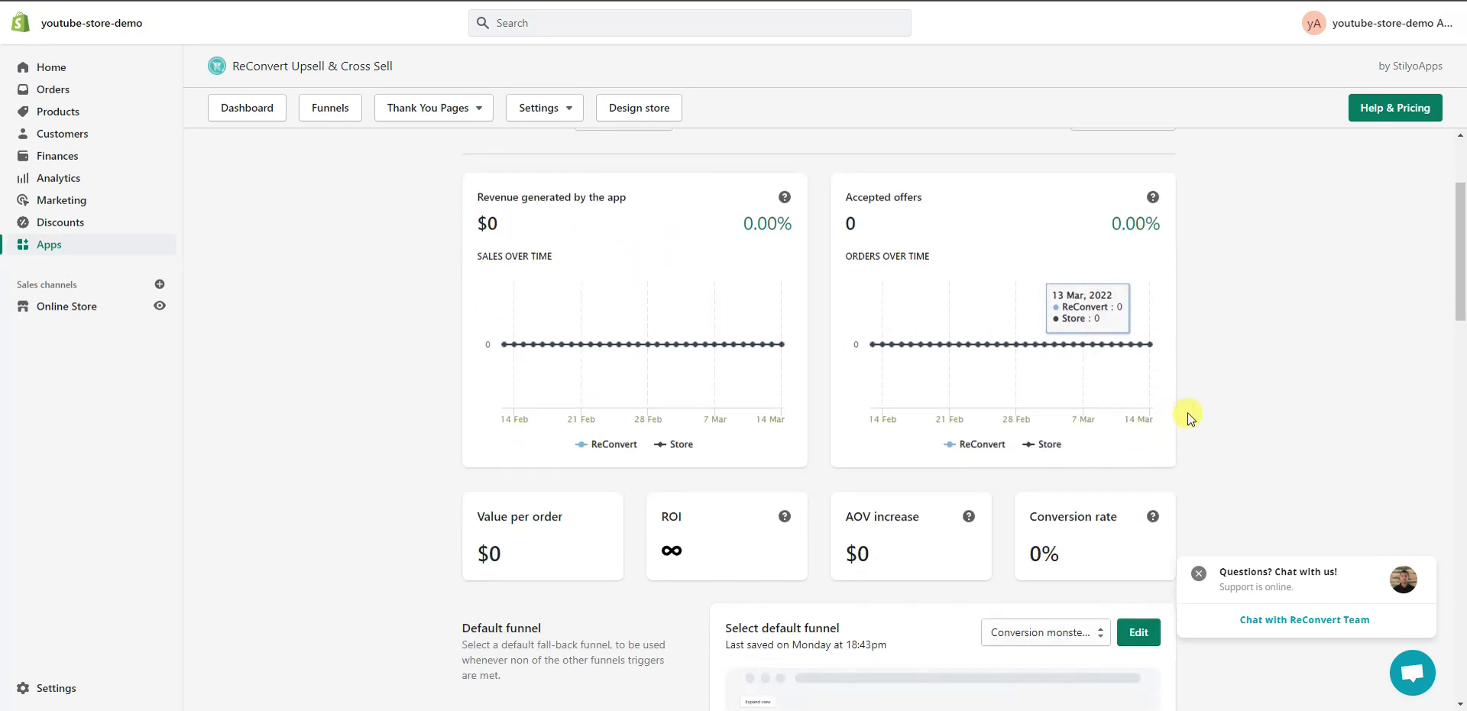
scroll(1123, 367, "down", 1)
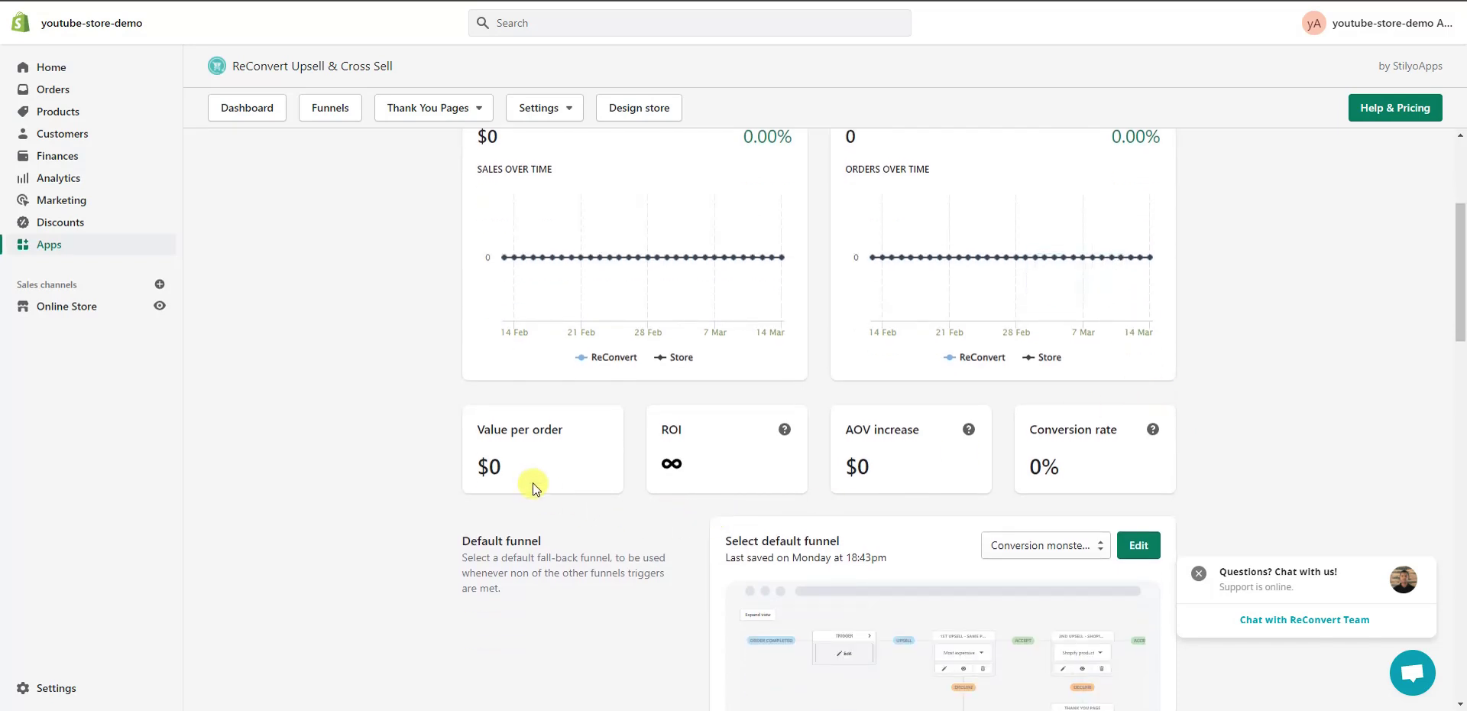
scroll(943, 511, "down", 1)
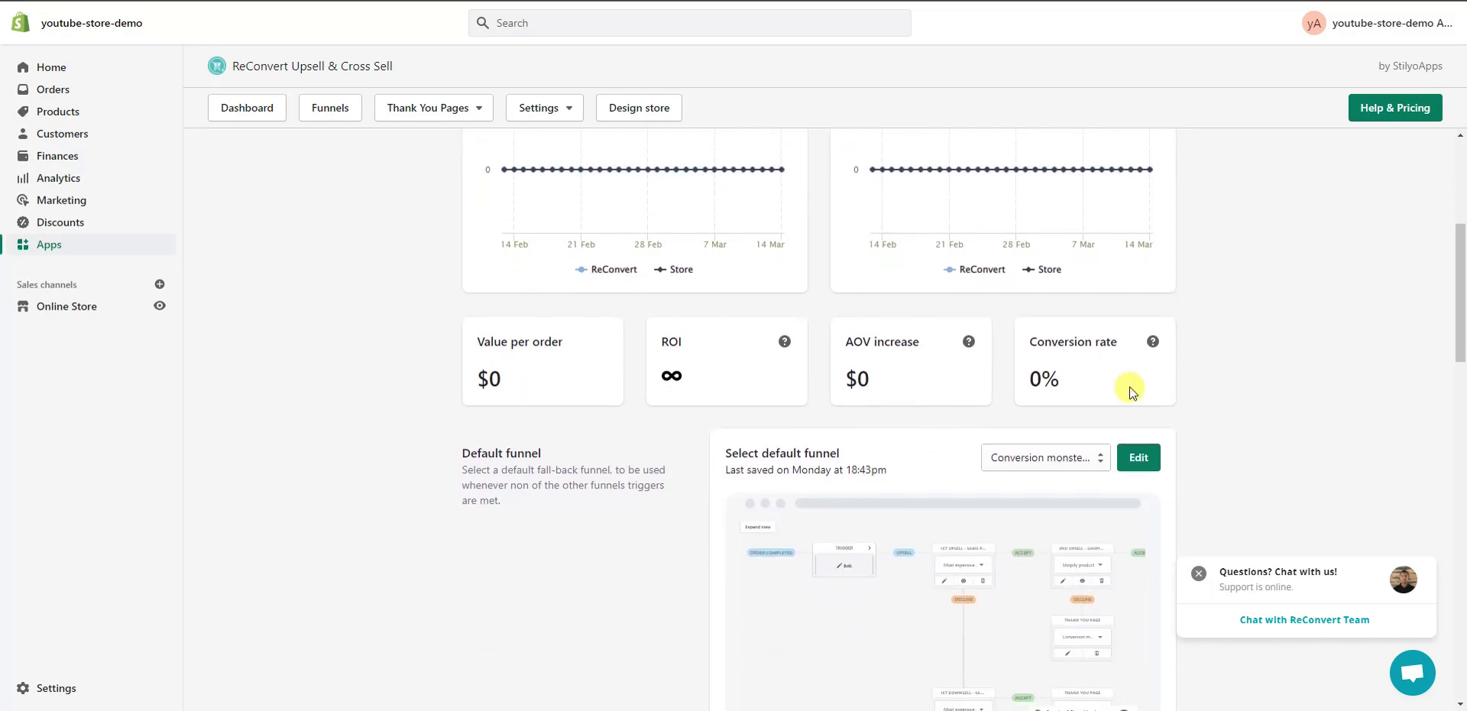
scroll(1233, 447, "down", 2)
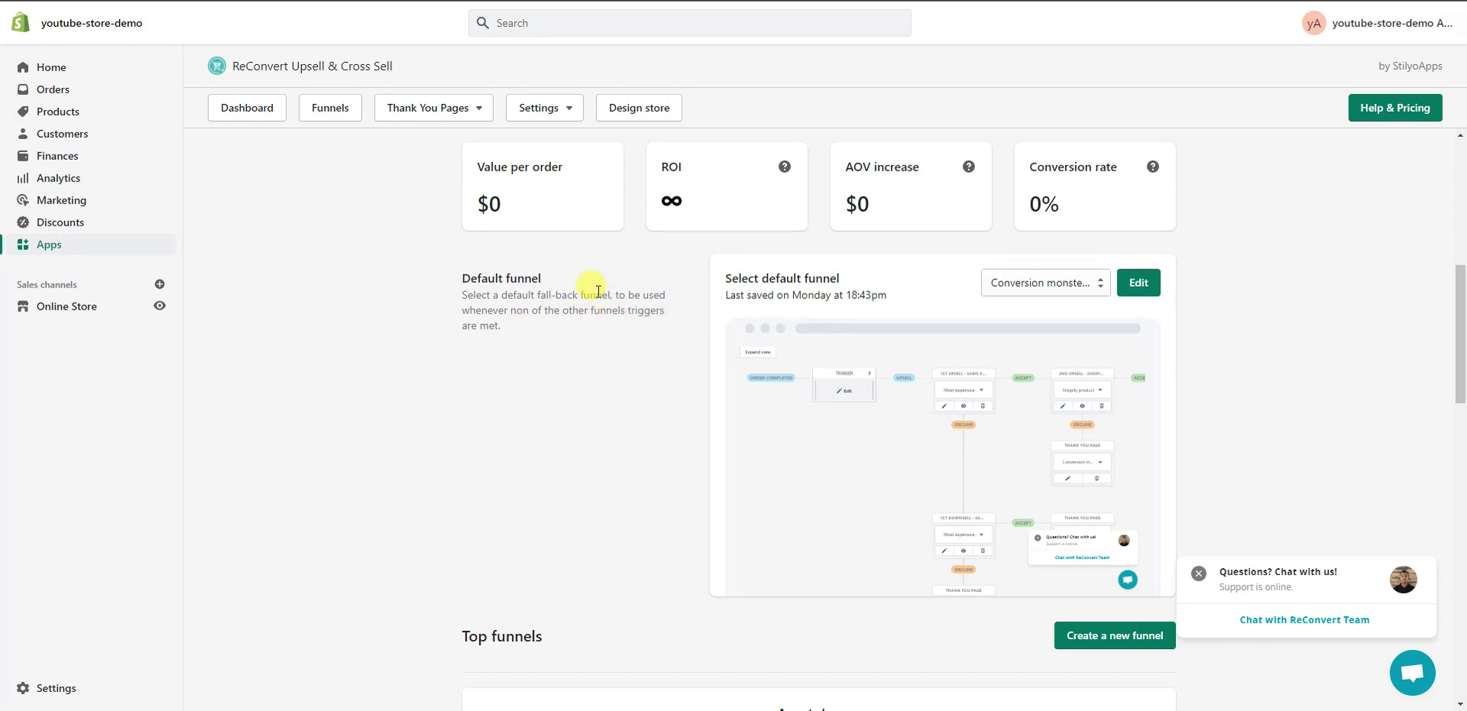
scroll(571, 314, "down", 5)
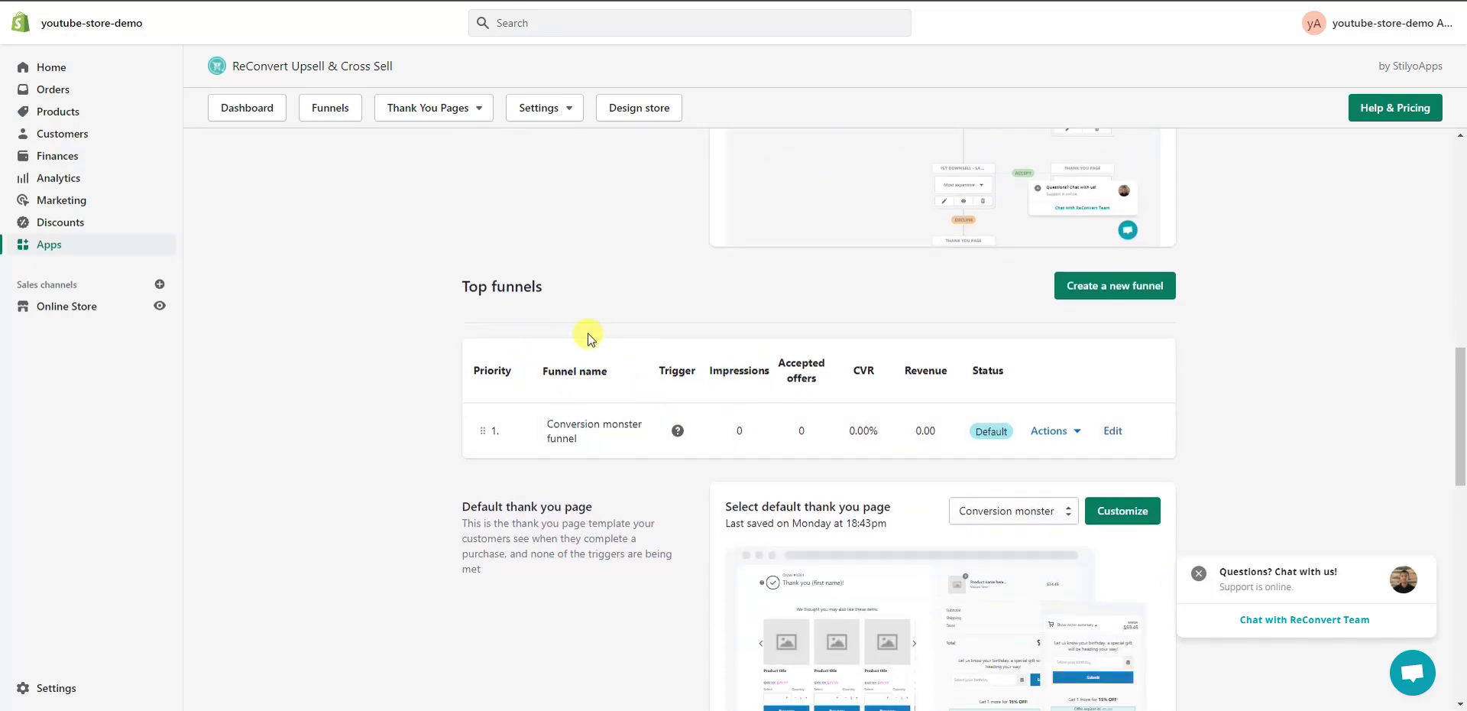
scroll(779, 393, "down", 4)
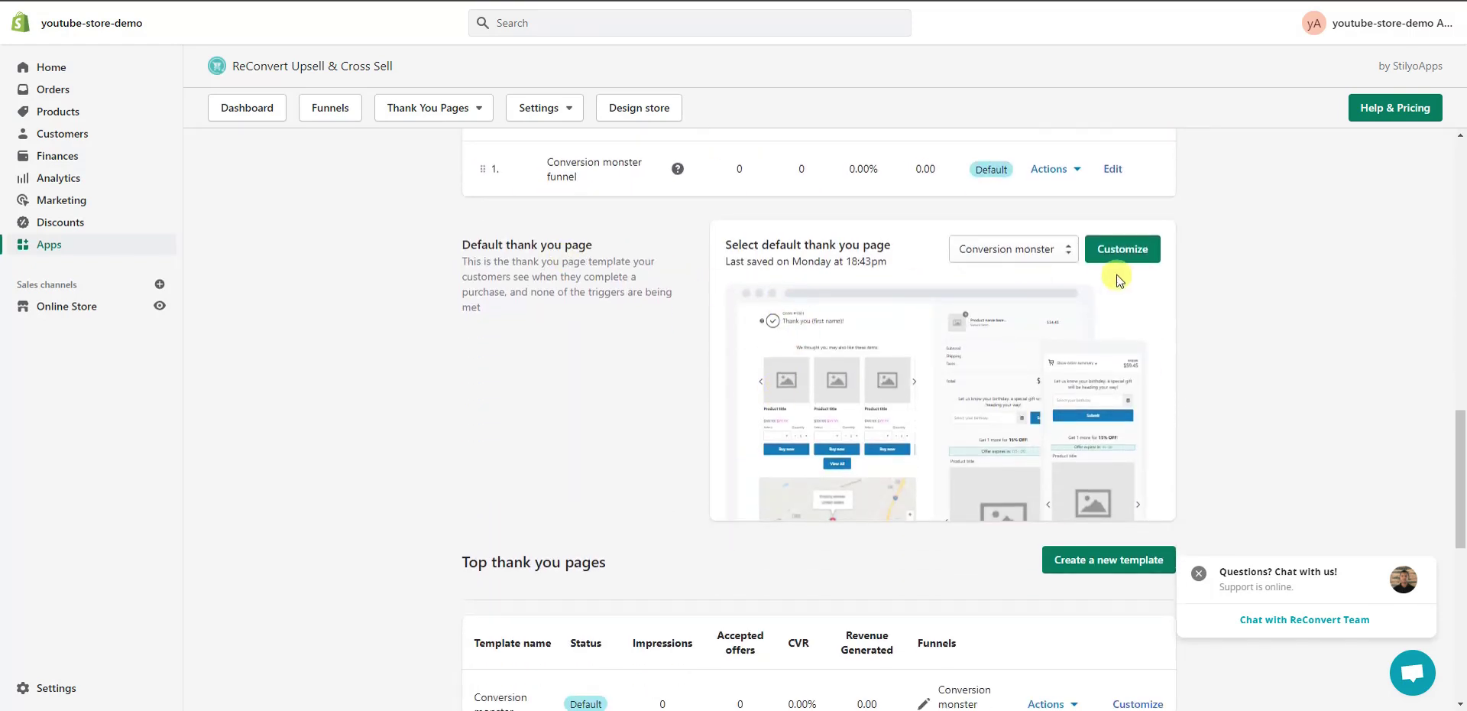
scroll(768, 356, "down", 2)
scroll(767, 356, "down", 3)
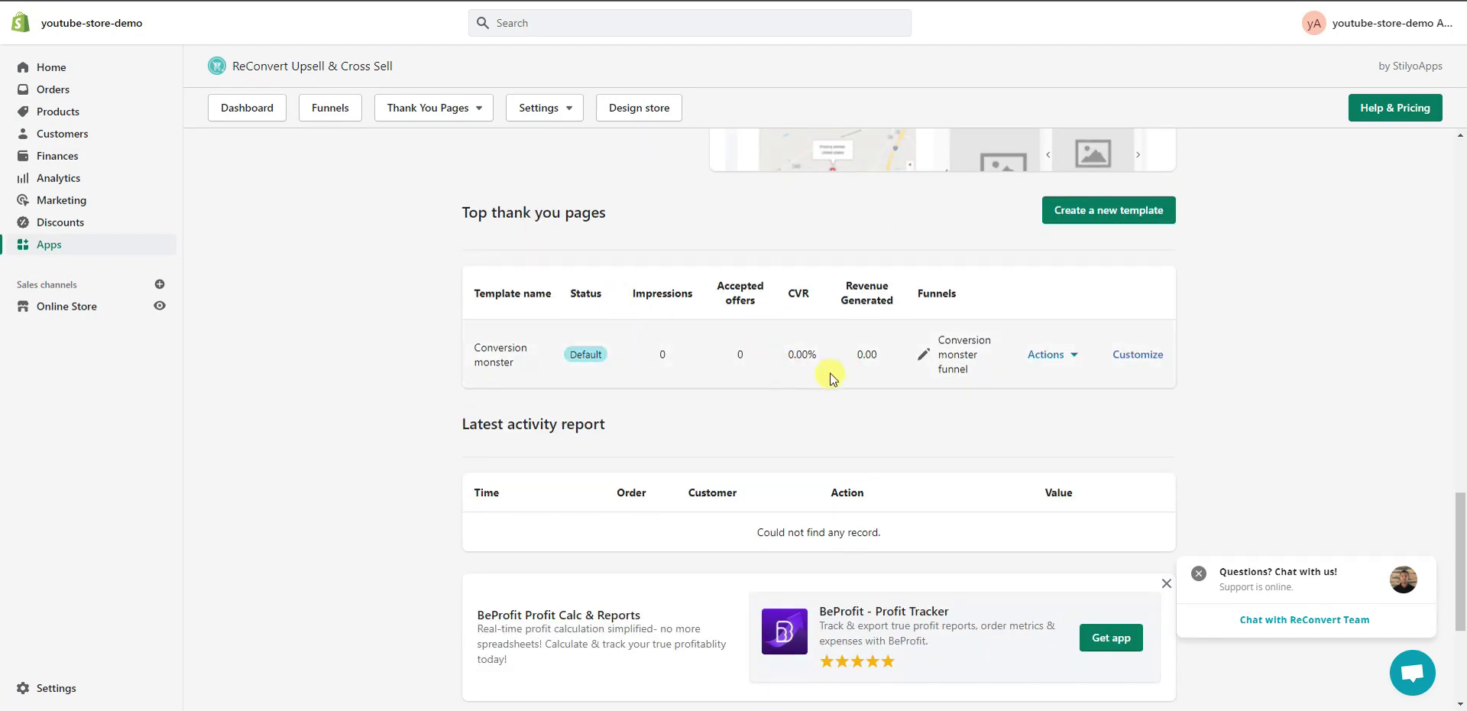
scroll(777, 360, "down", 2)
Step: Go back over the dashboard's default thank you page, funnel preview and performance charts
scroll(769, 347, "up", 4)
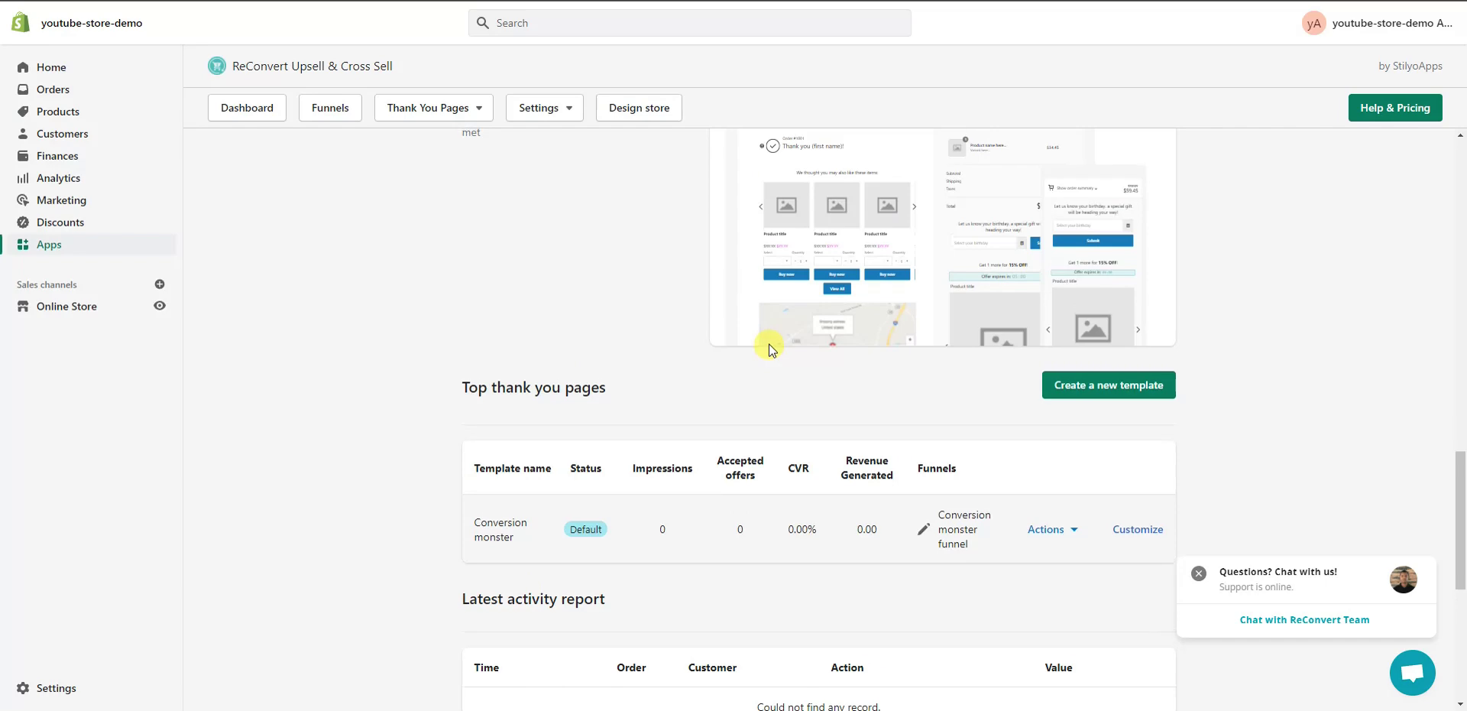
scroll(770, 349, "up", 2)
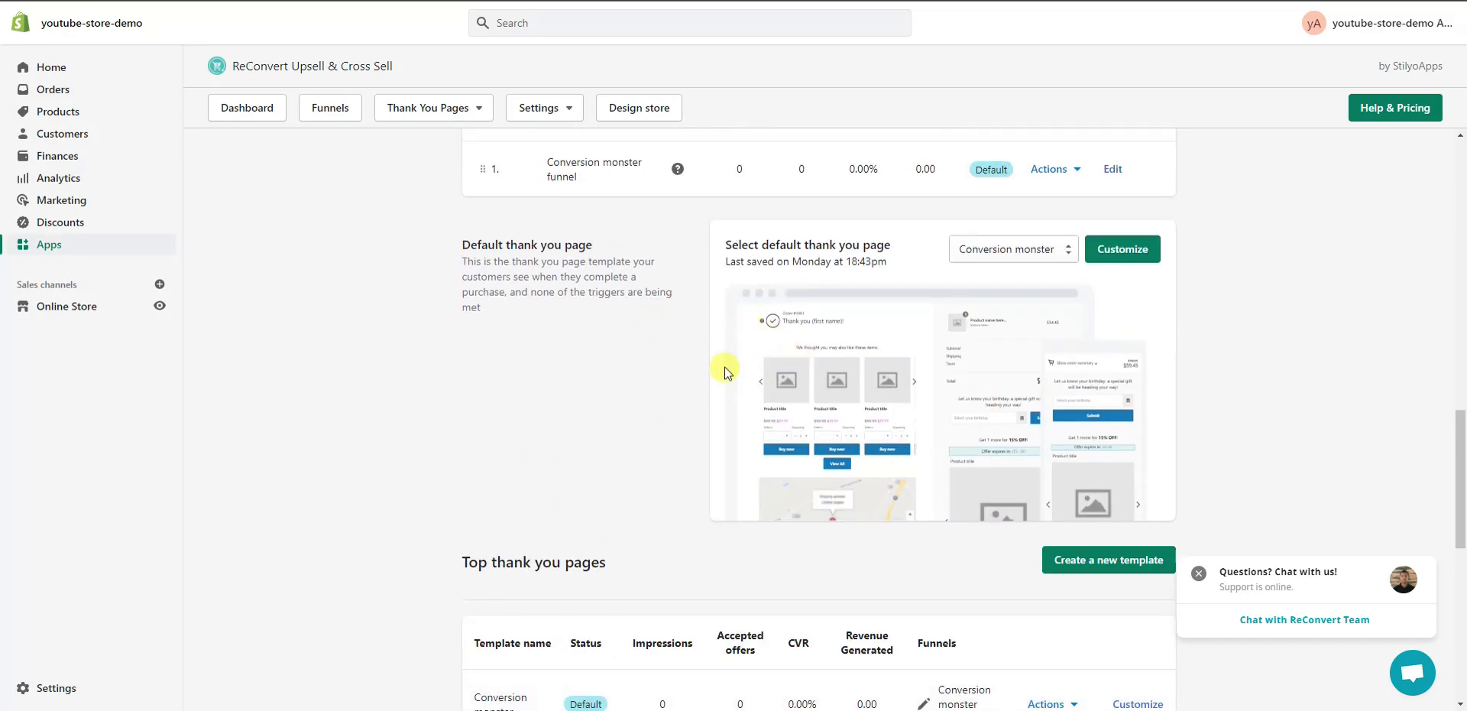
scroll(729, 386, "up", 1)
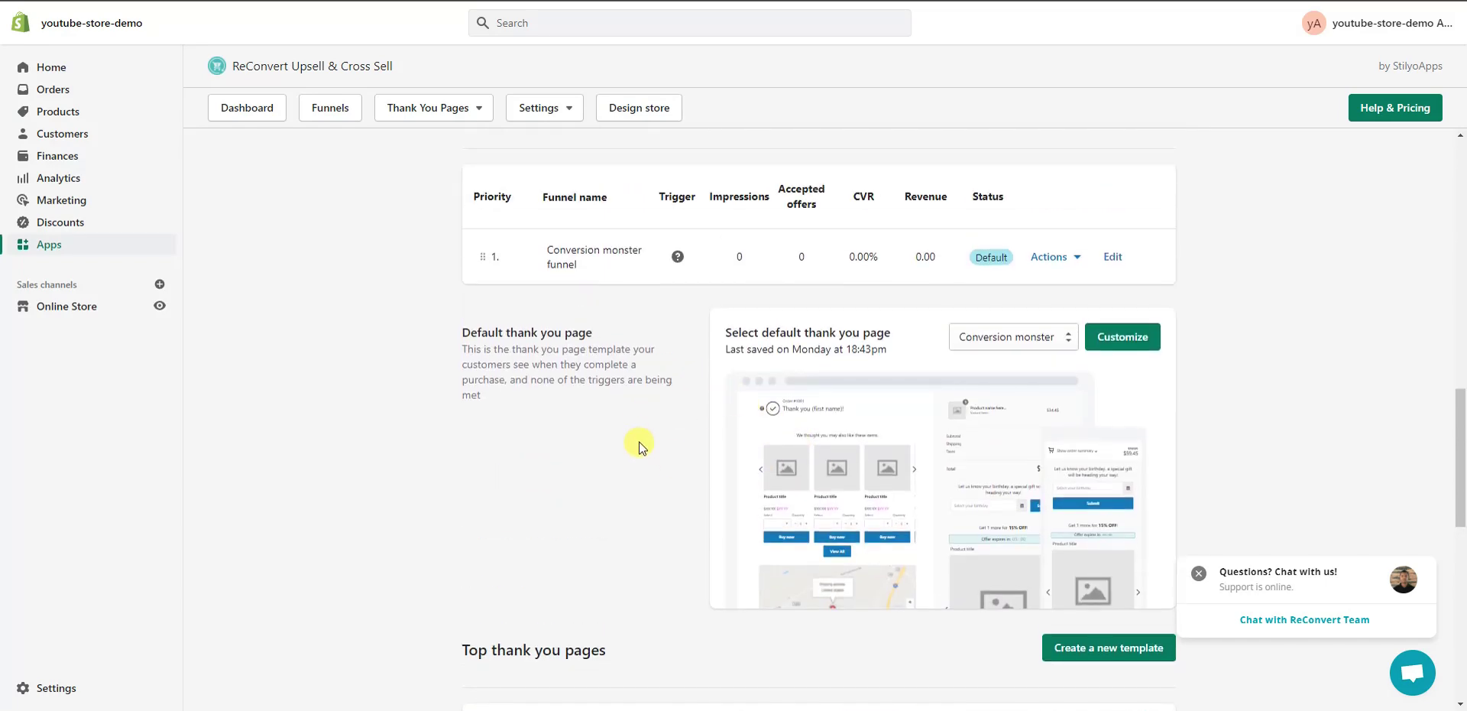
scroll(704, 461, "up", 12)
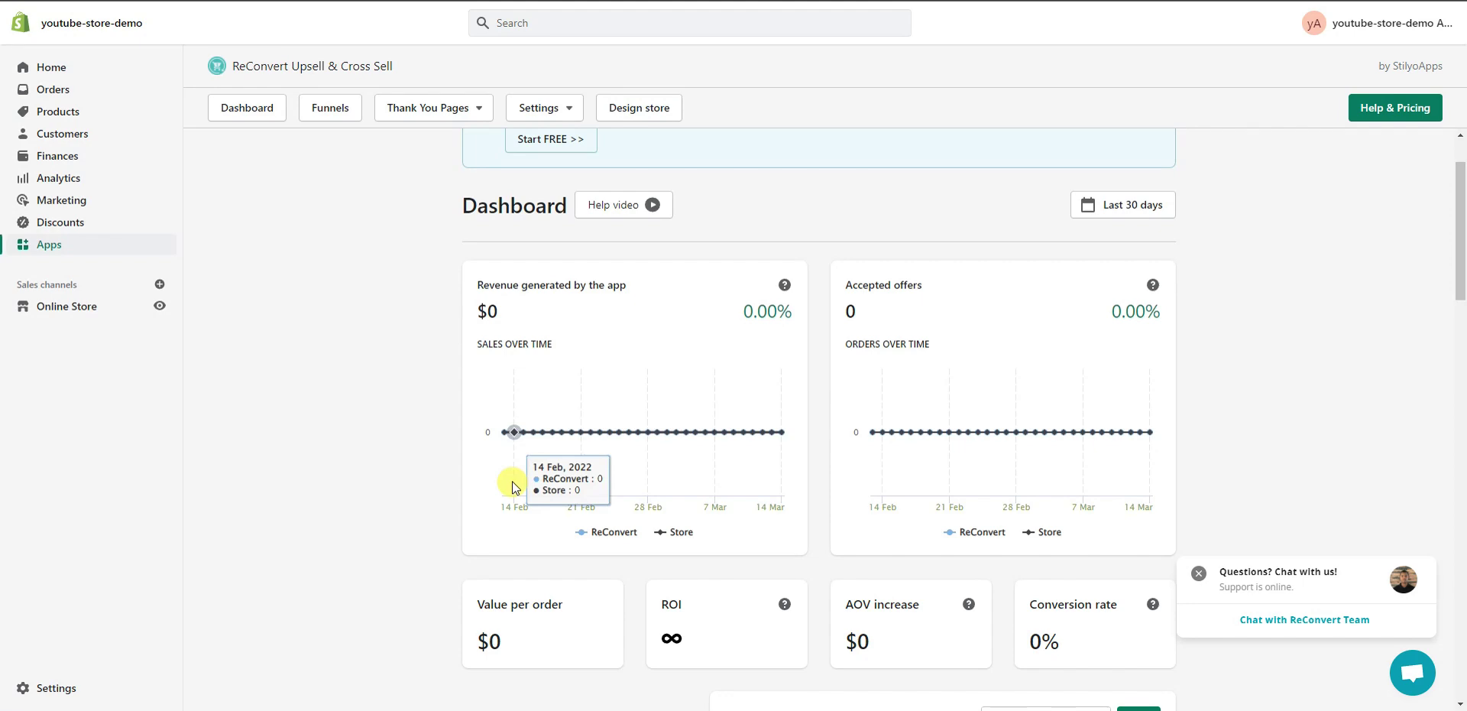
scroll(360, 402, "down", 3)
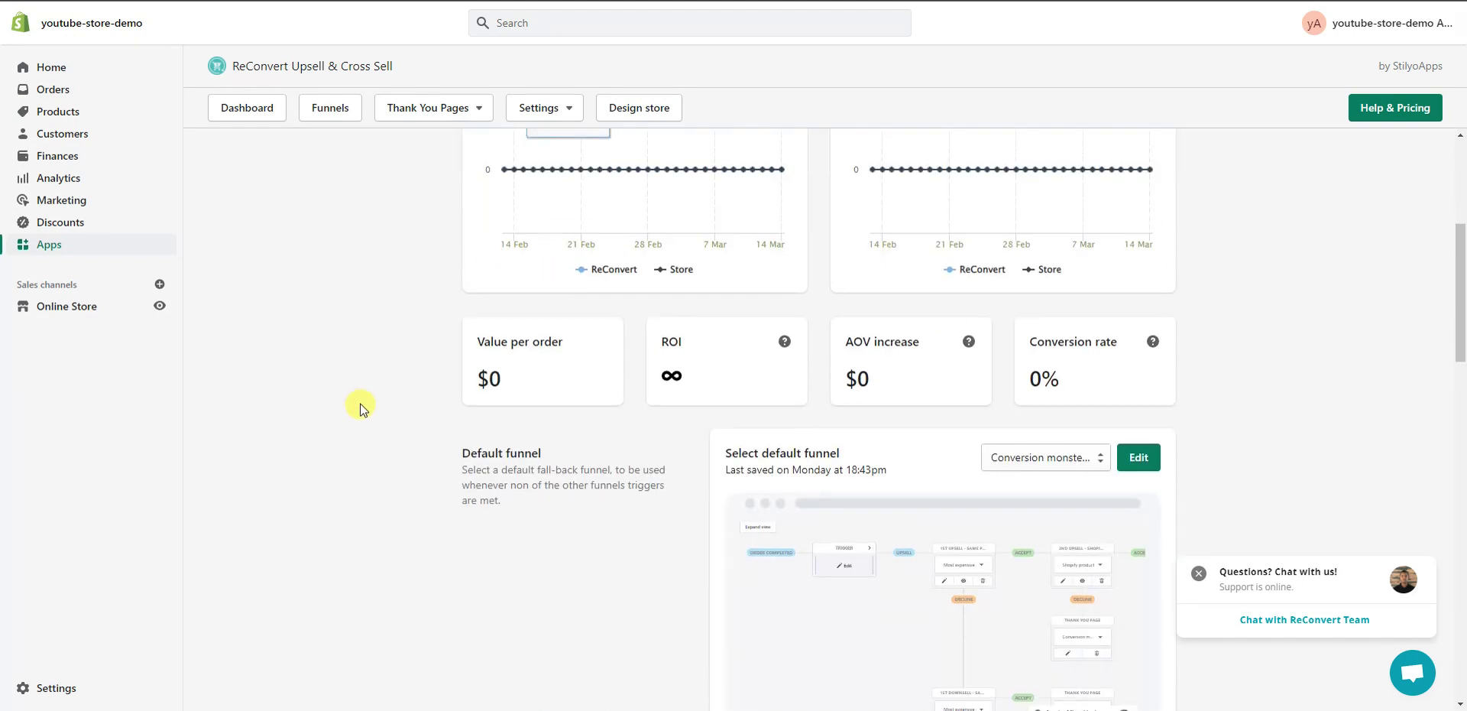
scroll(360, 402, "down", 9)
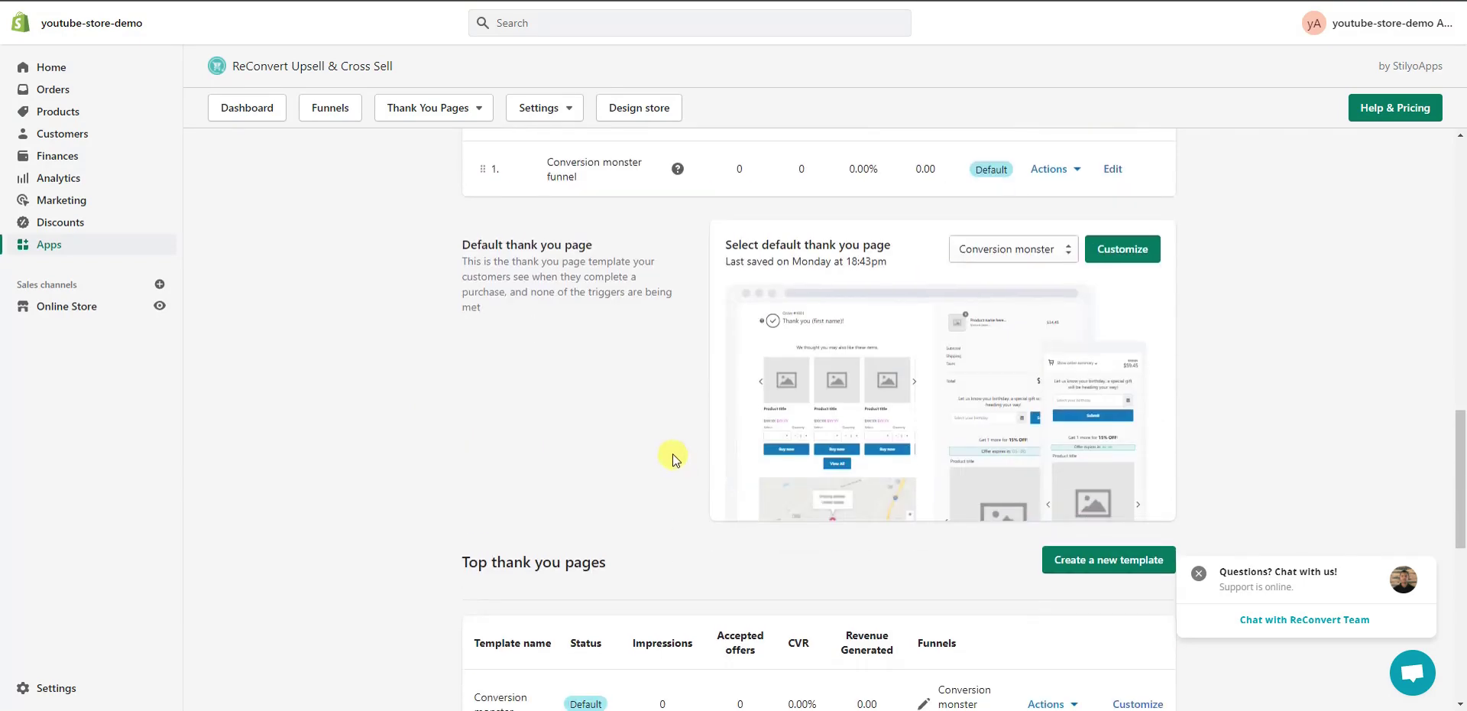
scroll(657, 453, "down", 1)
scroll(642, 450, "up", 2)
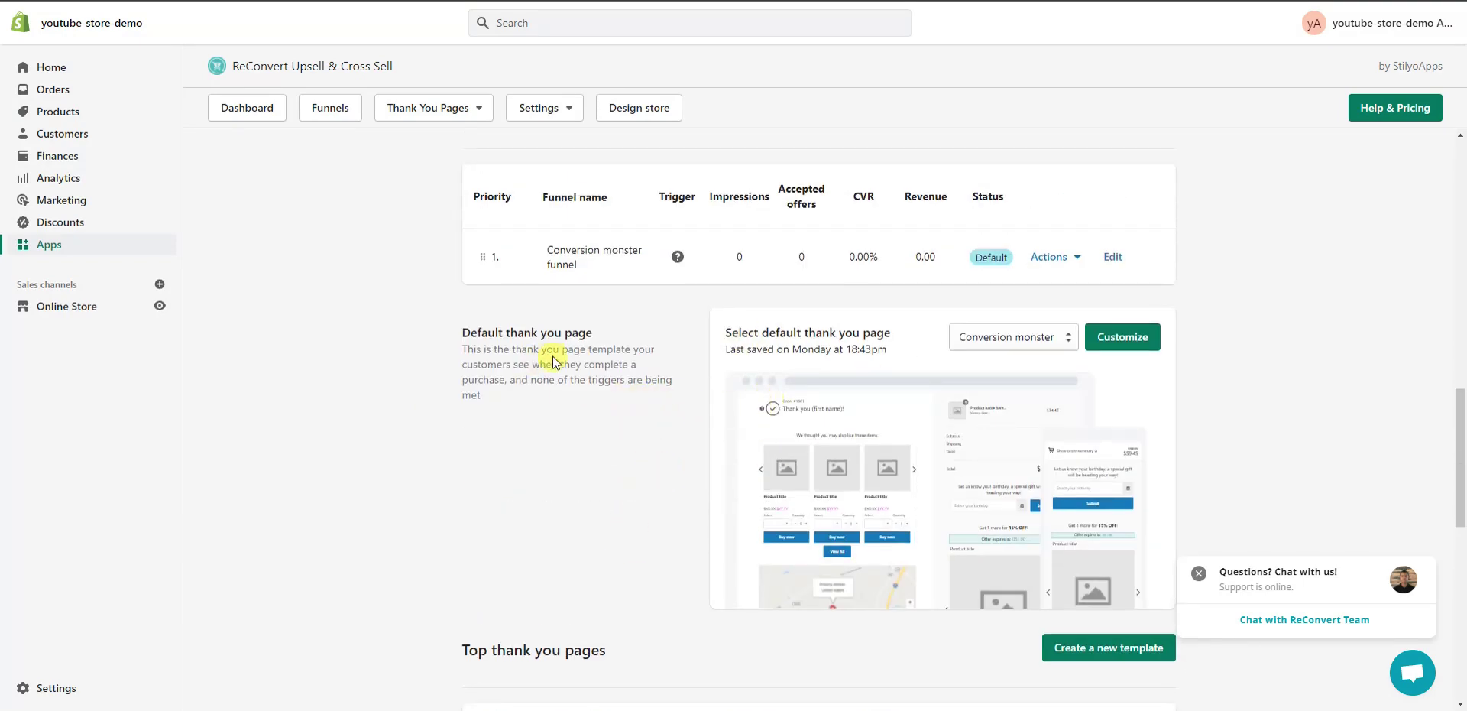
scroll(653, 397, "up", 1)
scroll(647, 382, "up", 2)
scroll(644, 363, "down", 4)
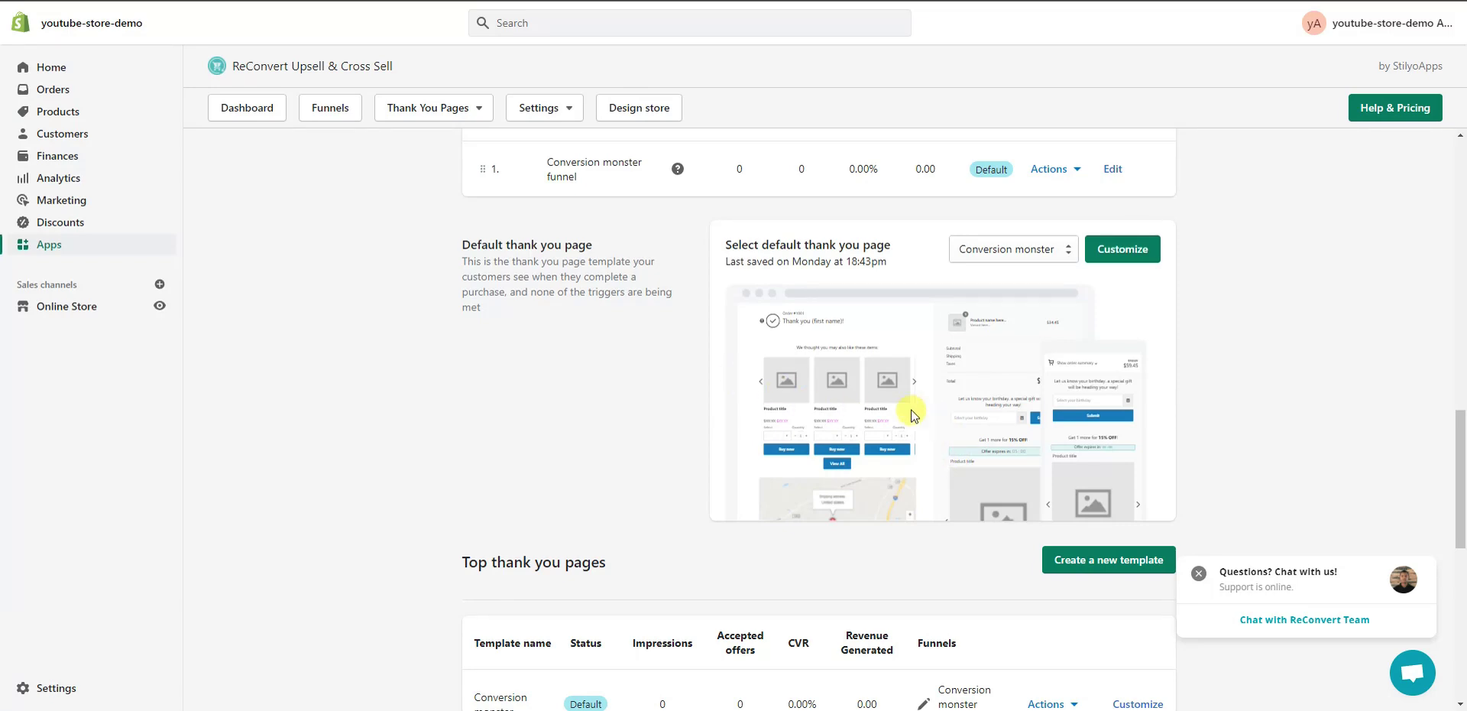
scroll(672, 448, "up", 3)
scroll(672, 444, "up", 4)
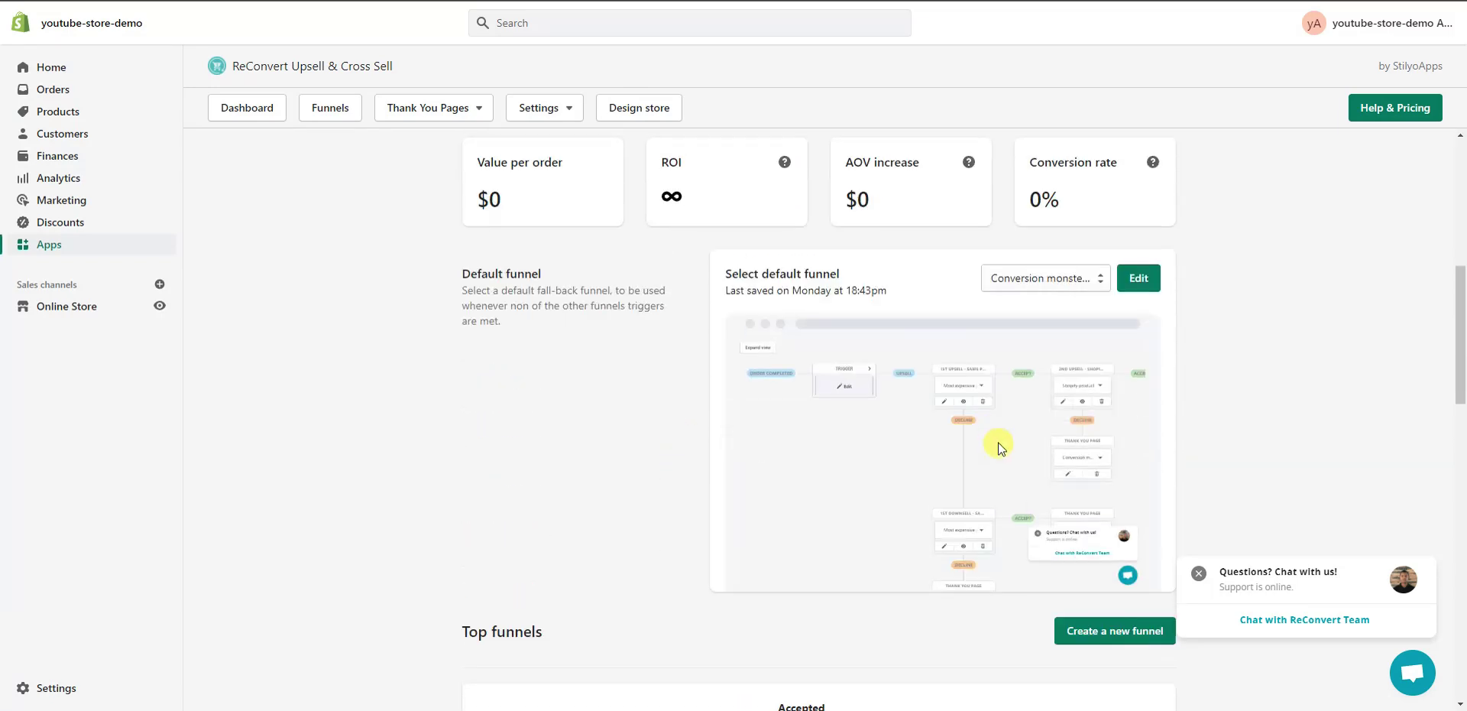
scroll(711, 438, "up", 6)
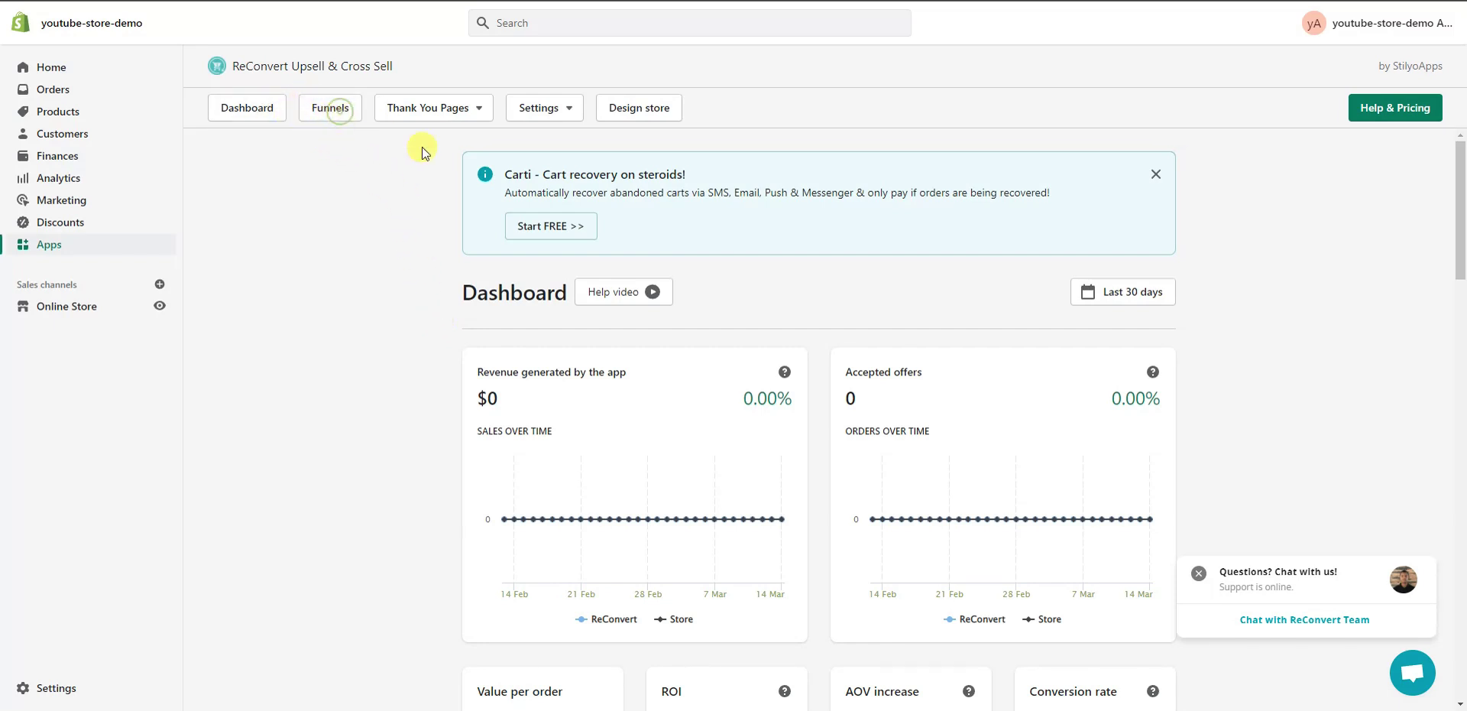
Step: Open the funnels page and create a new funnel from the Empty funnel template
scroll(557, 229, "down", 1)
left_click(603, 252)
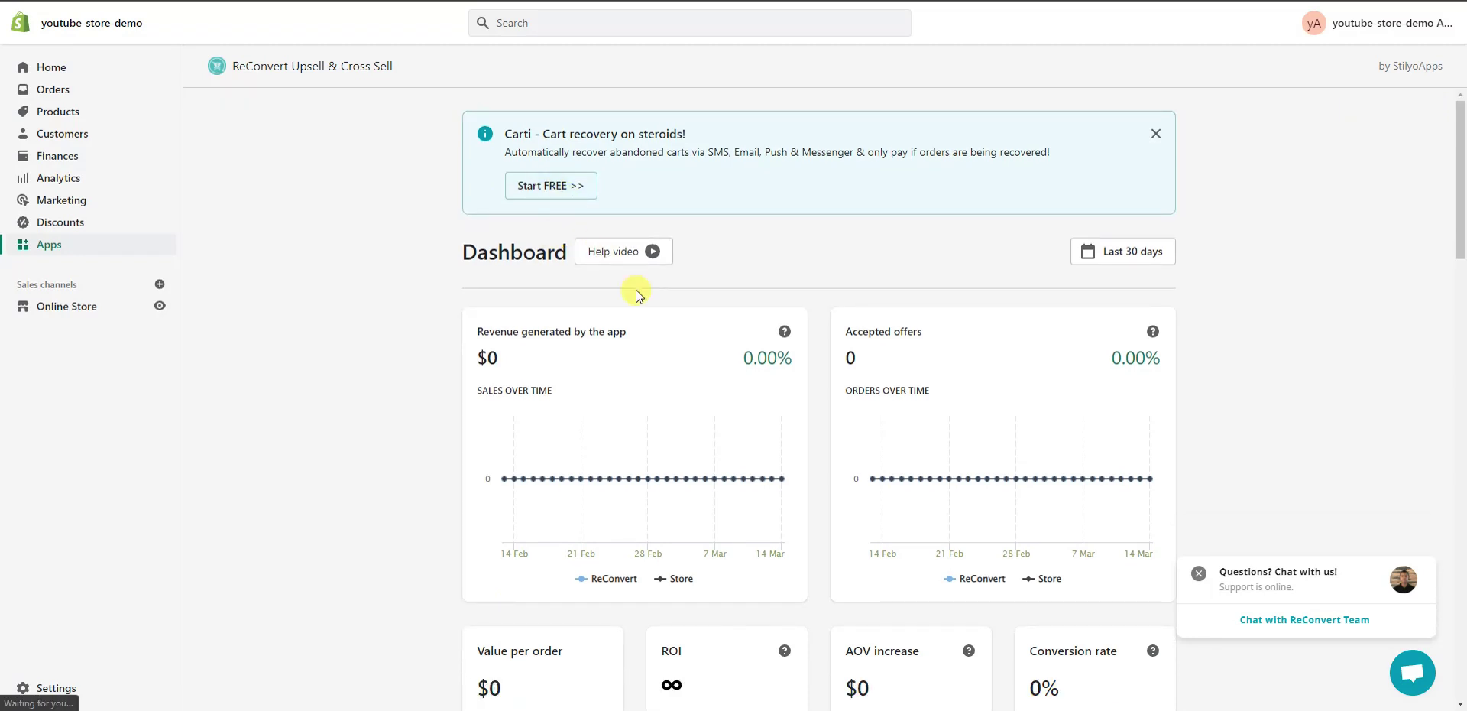
scroll(898, 274, "down", 2)
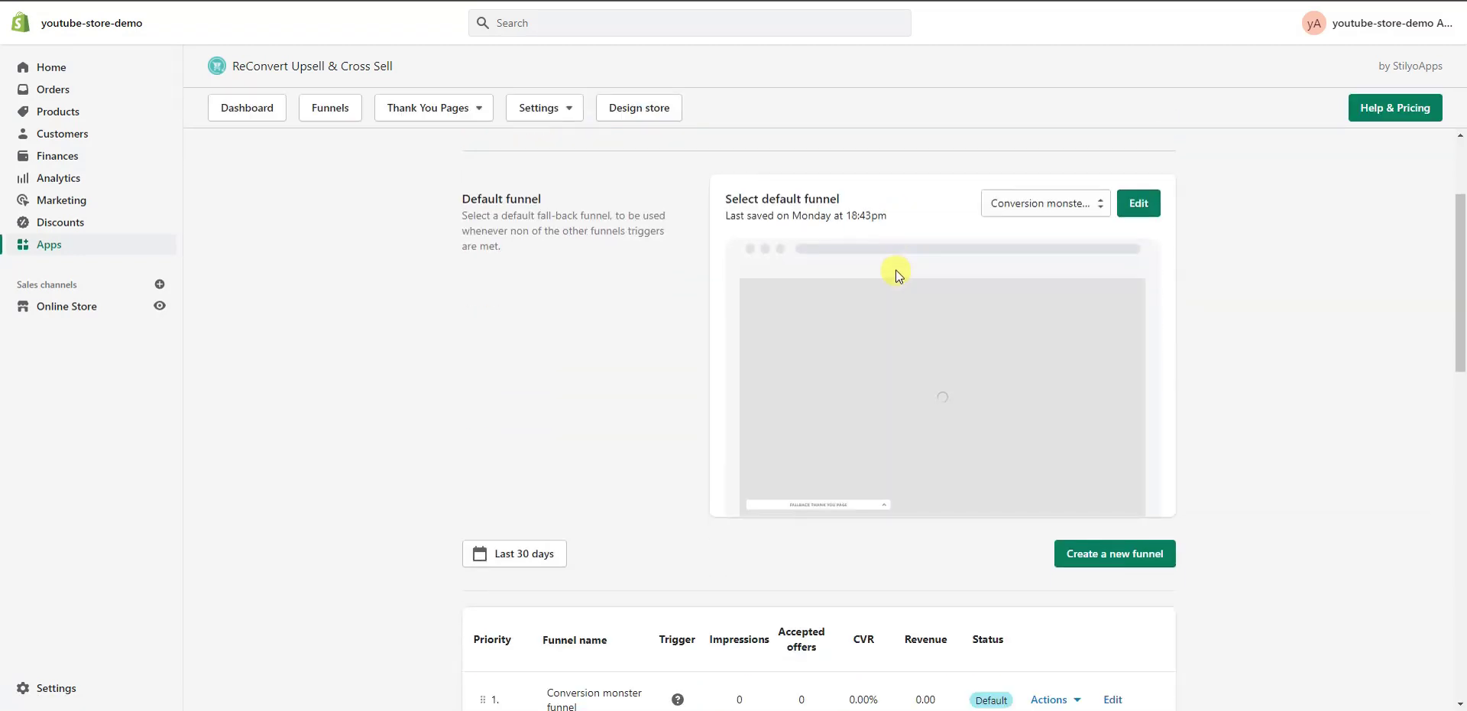
left_click(1093, 211)
left_click(1275, 294)
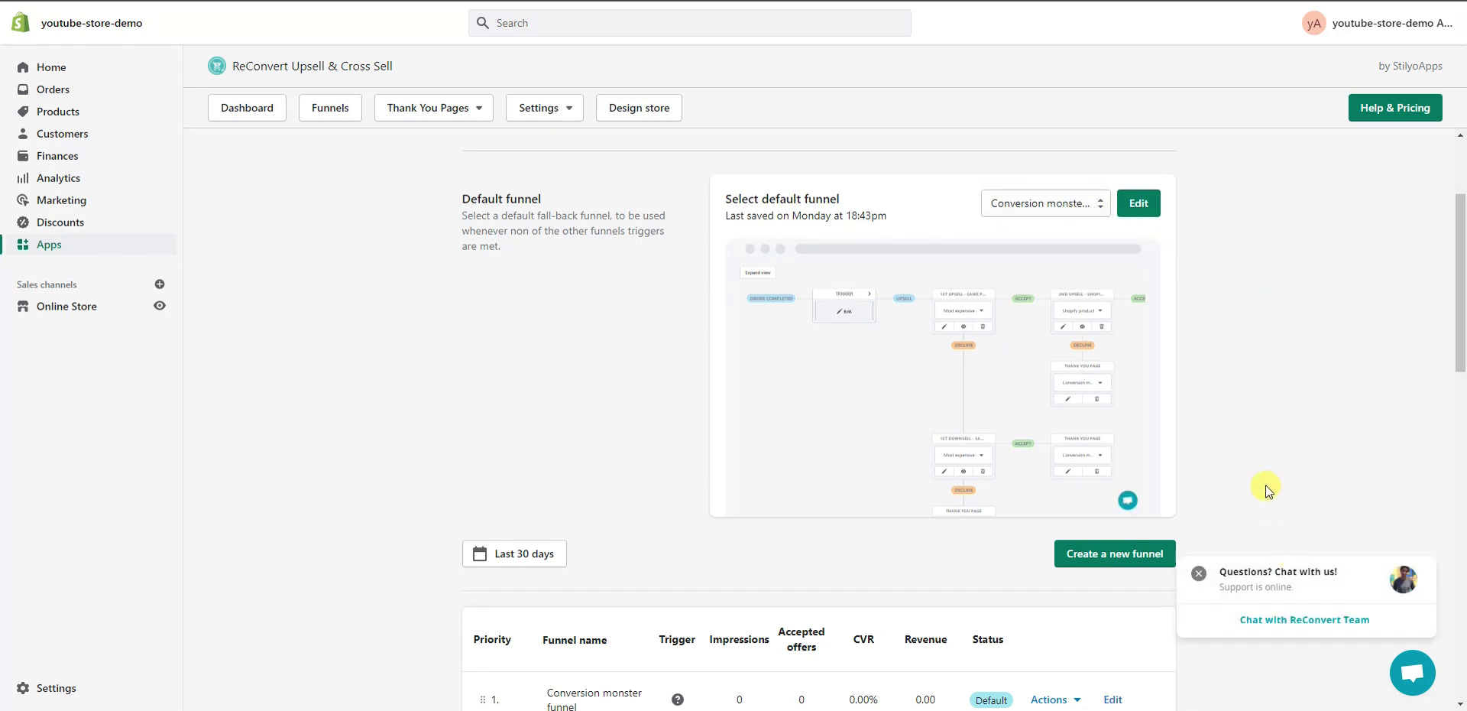
scroll(1265, 484, "down", 1)
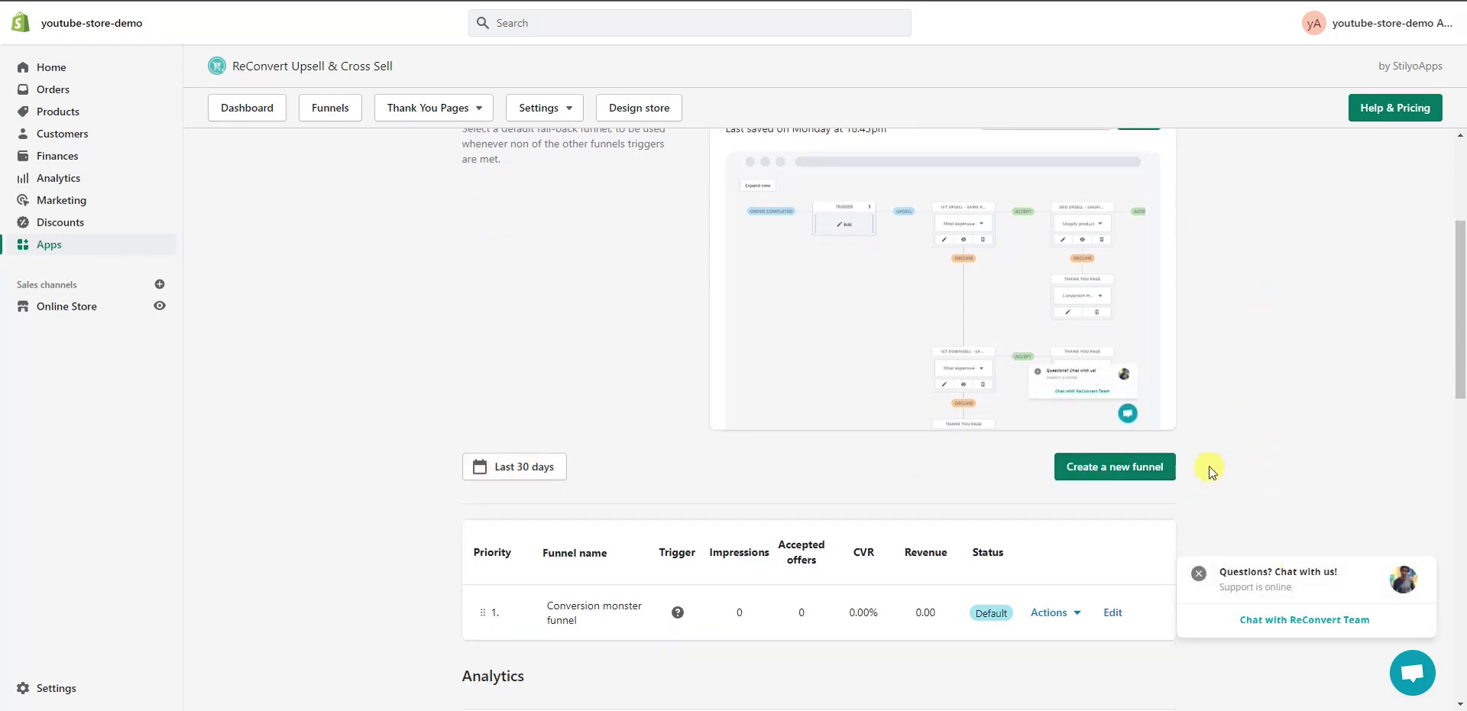
left_click(1143, 466)
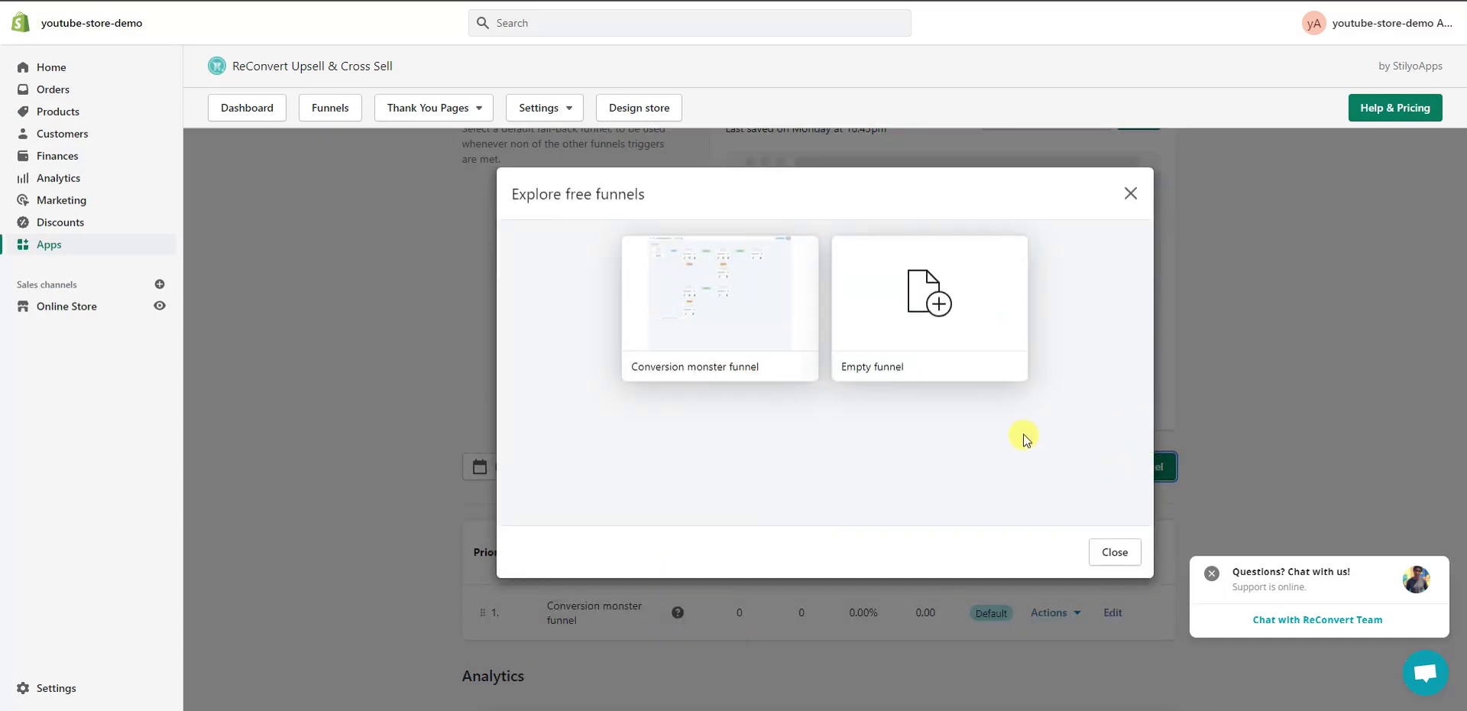
left_click(928, 298)
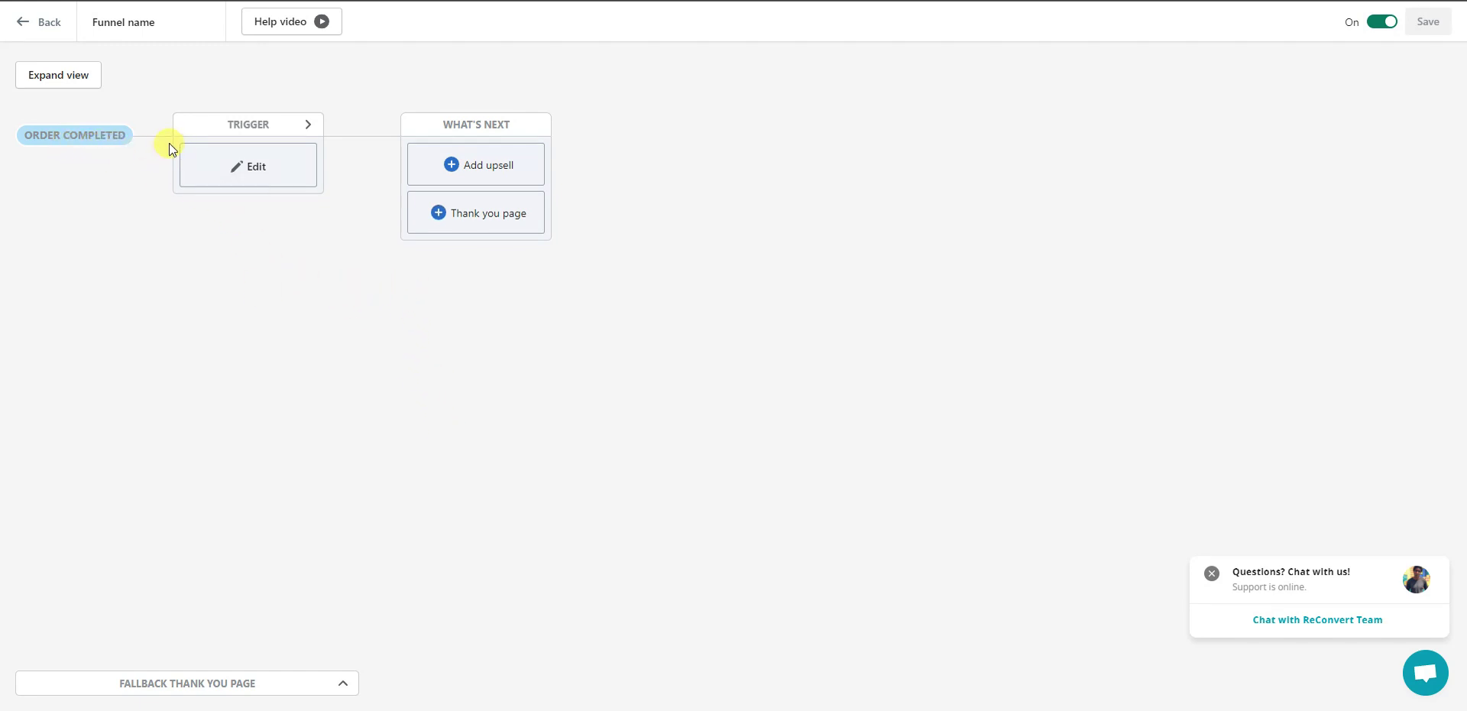
Step: Open the new funnel's trigger settings and select All orders as the category
left_click(252, 175)
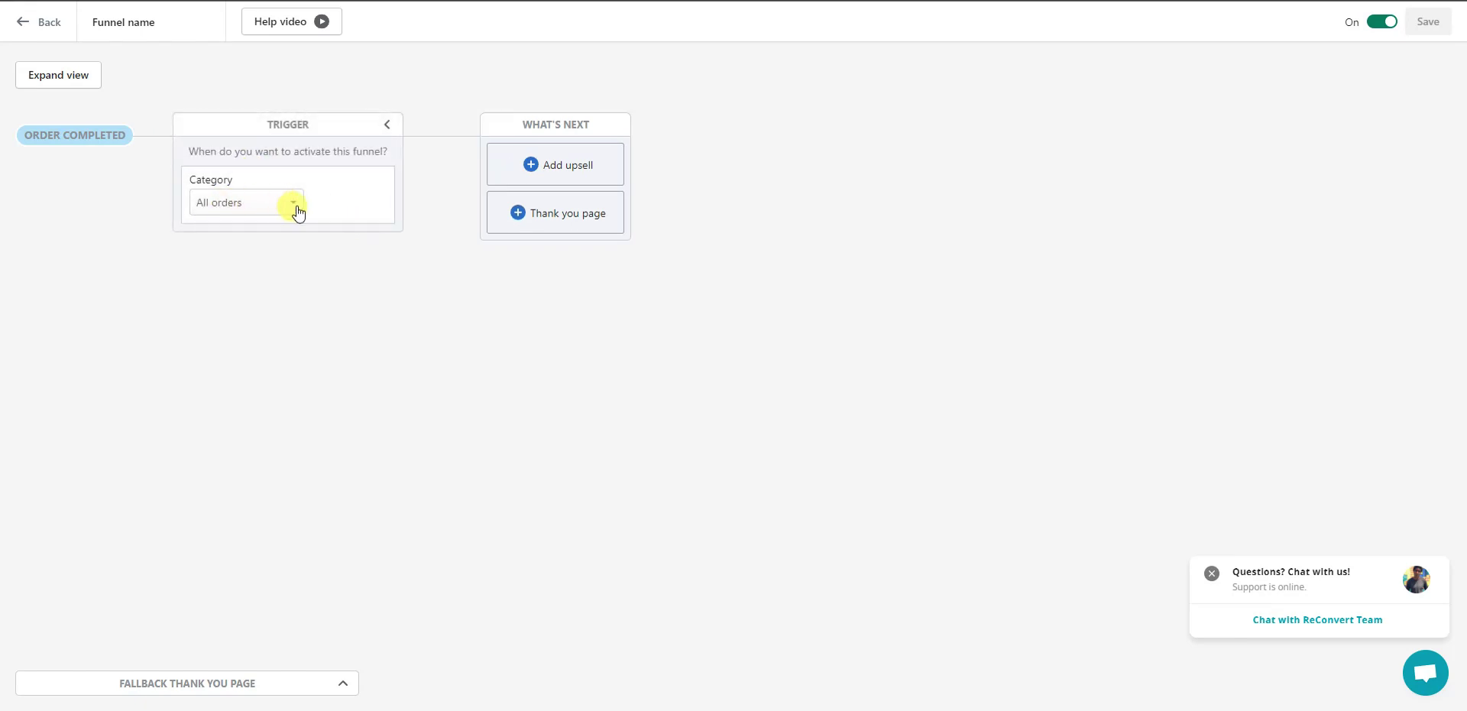
left_click(294, 203)
left_click(295, 226)
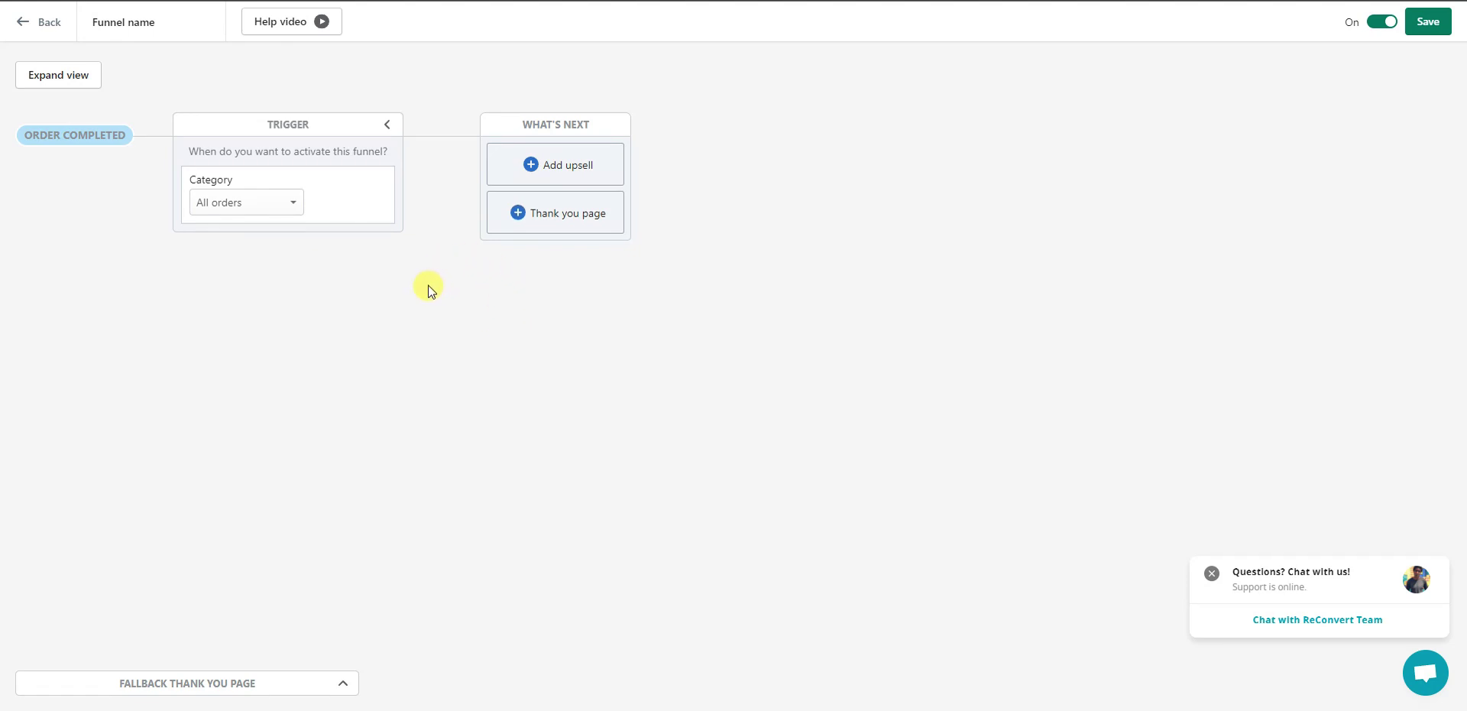
Step: Try Customer information as the trigger category and look through its available parameters
left_click(282, 200)
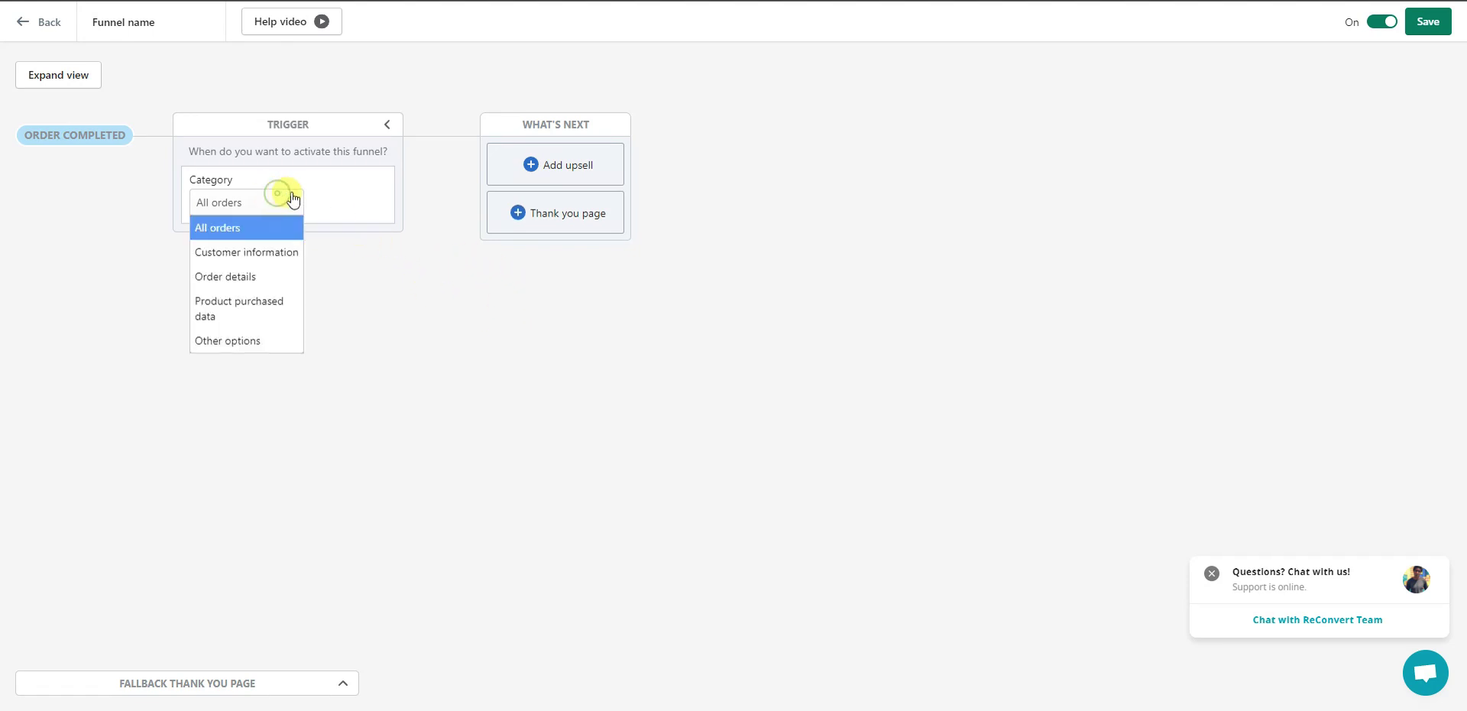
left_click(299, 251)
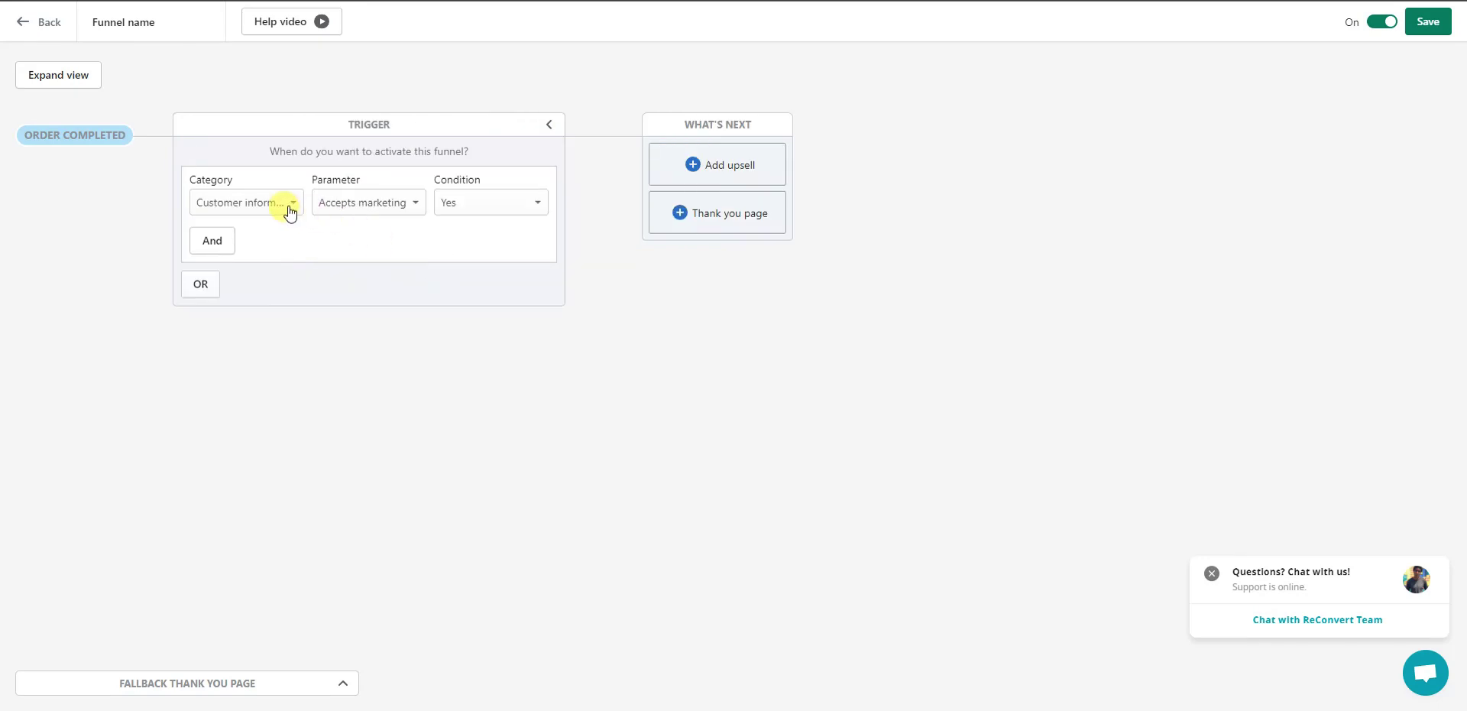
left_click(381, 208)
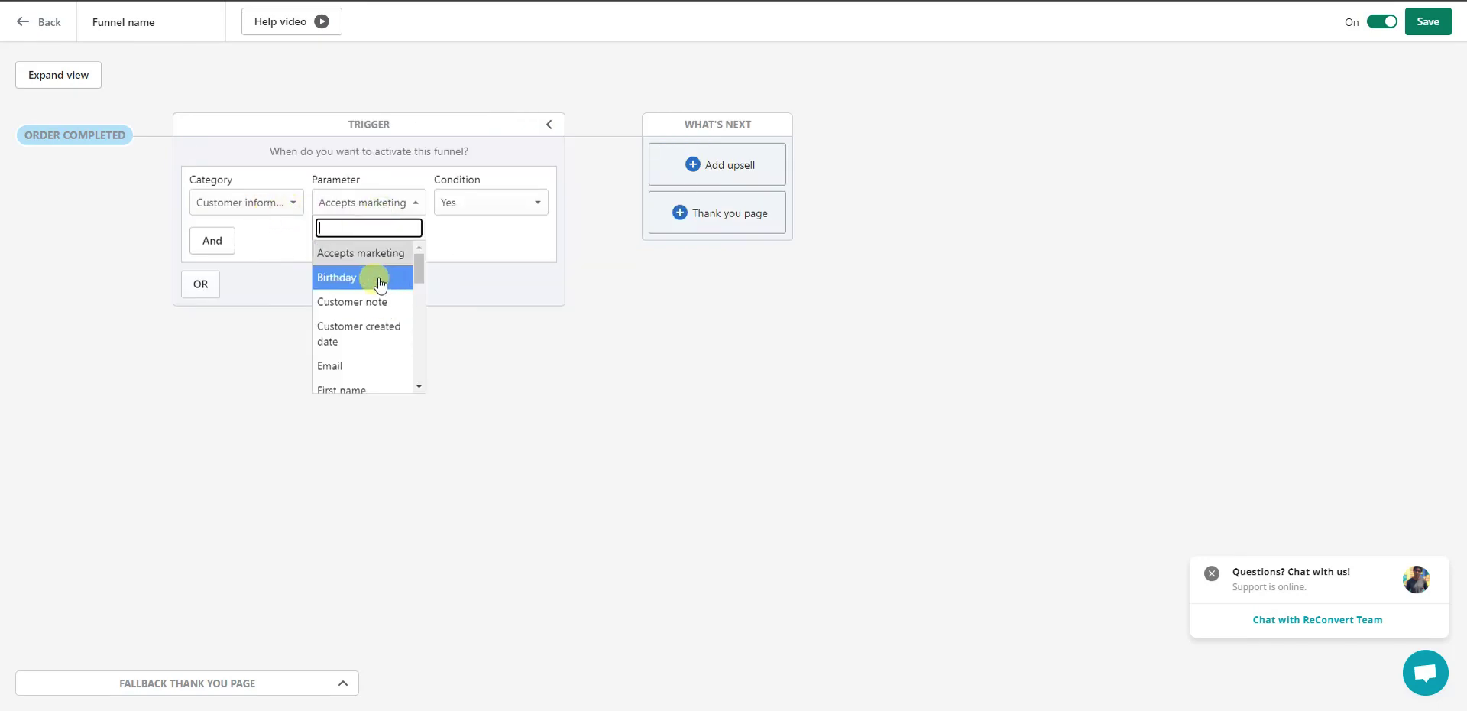
scroll(391, 313, "down", 1)
scroll(390, 312, "down", 3)
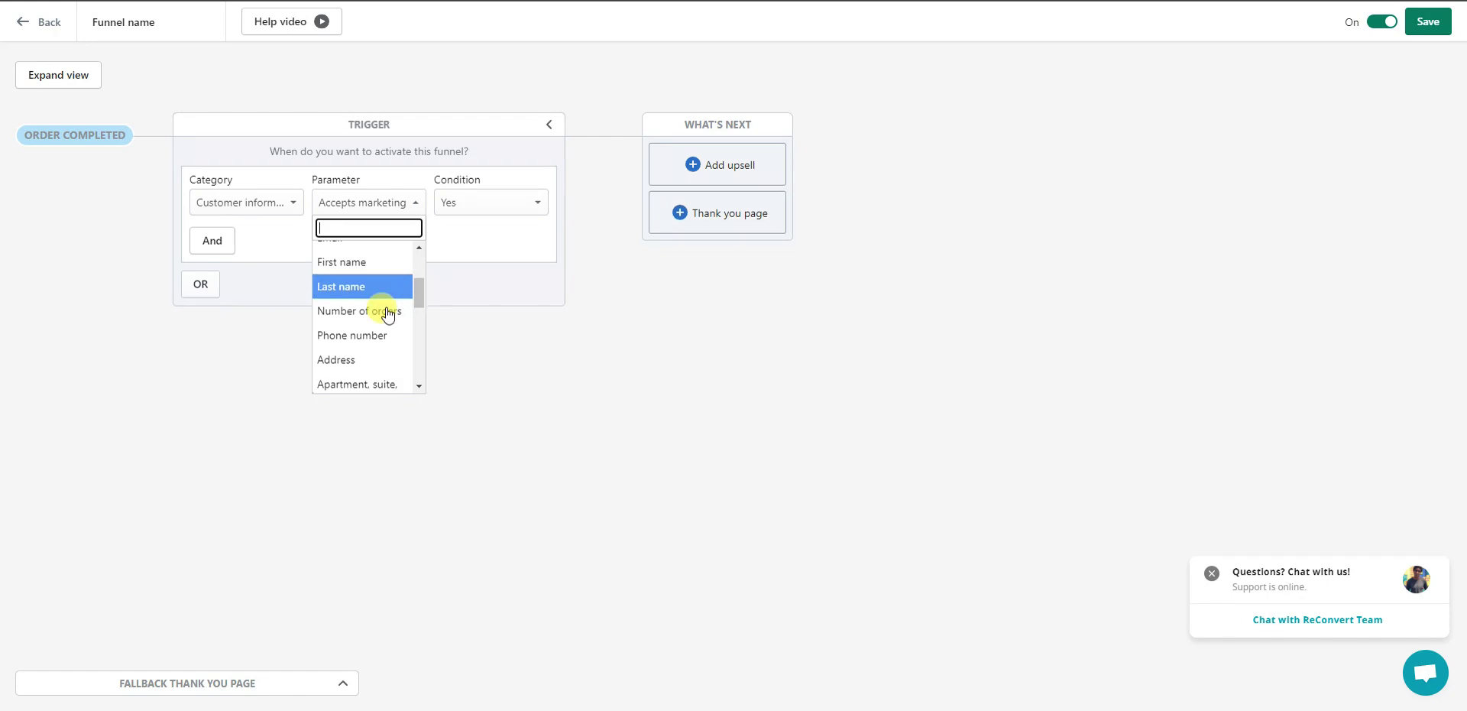
Step: Set the trigger category to Order details and its parameter to Order value
left_click(269, 203)
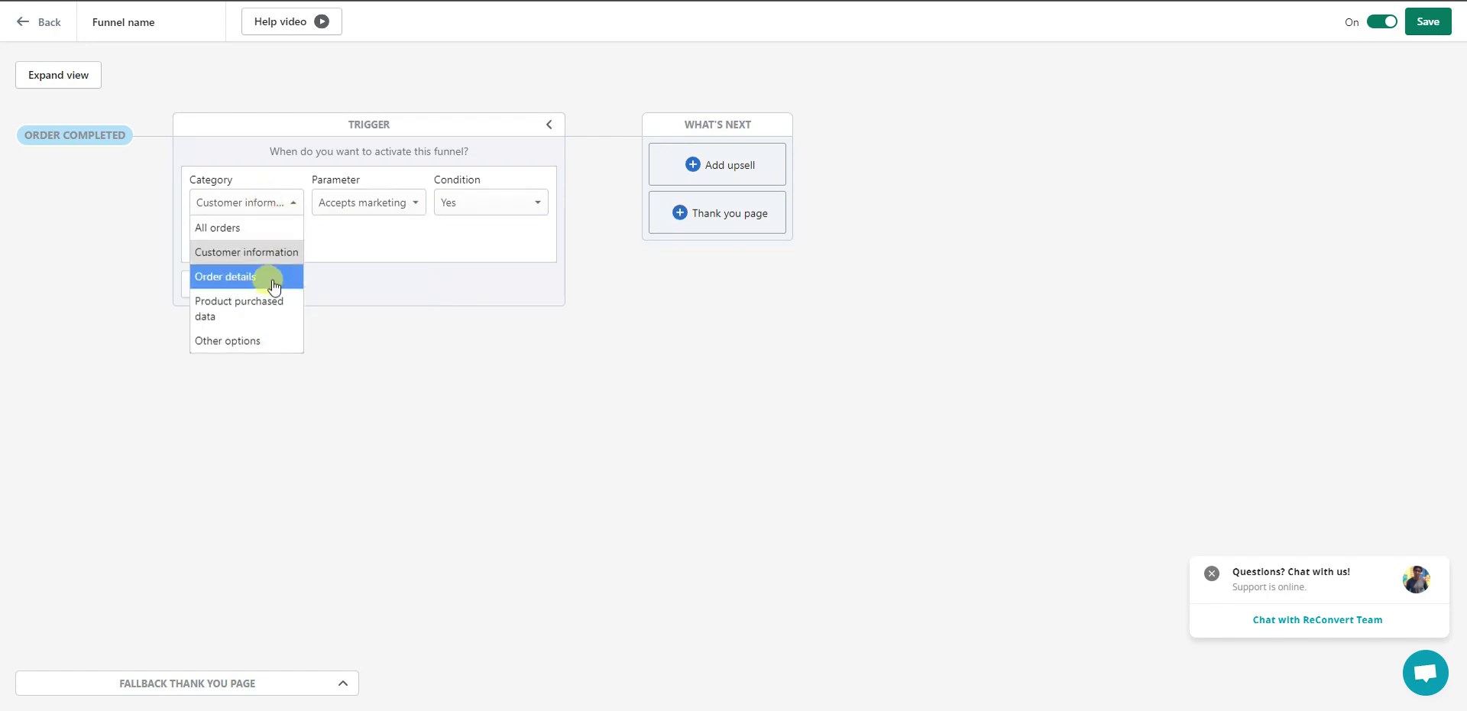
left_click(230, 275)
left_click(381, 210)
scroll(378, 291, "down", 4)
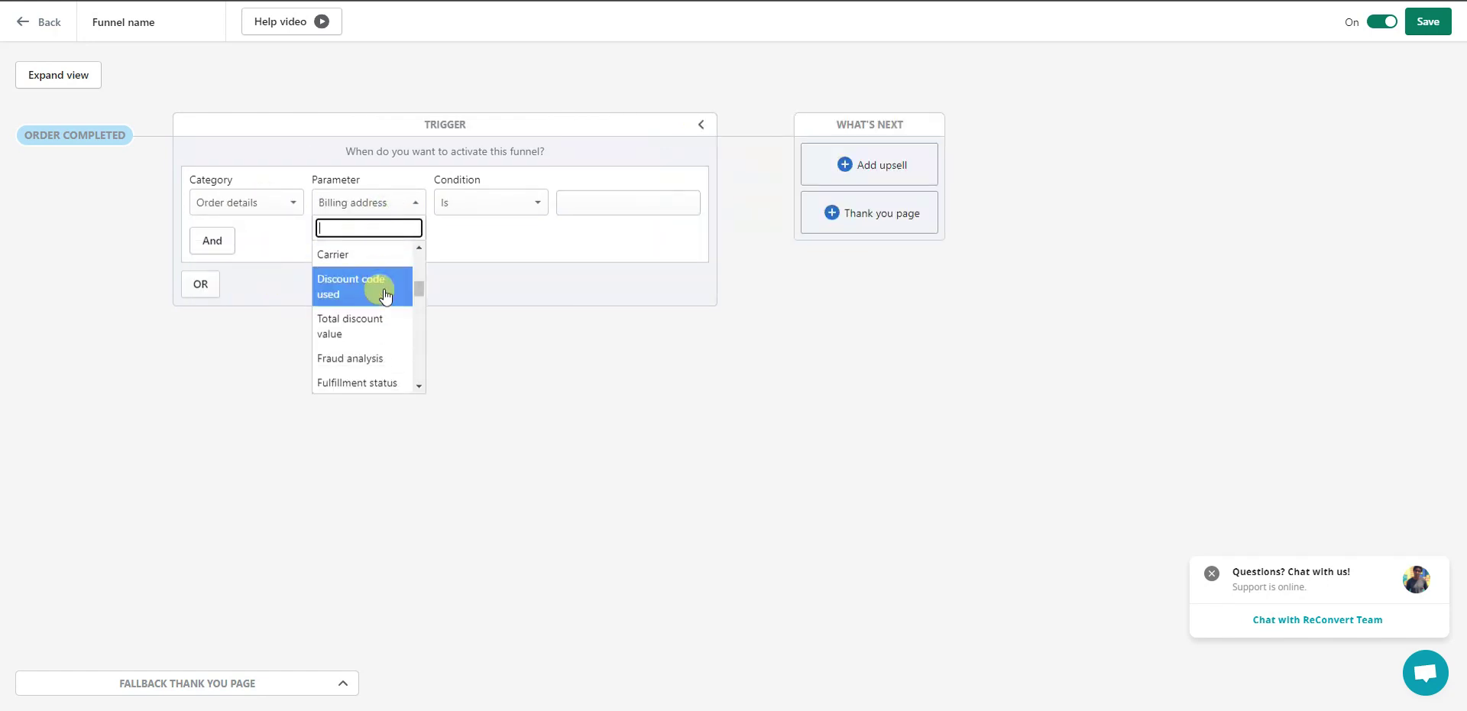
scroll(386, 302, "down", 6)
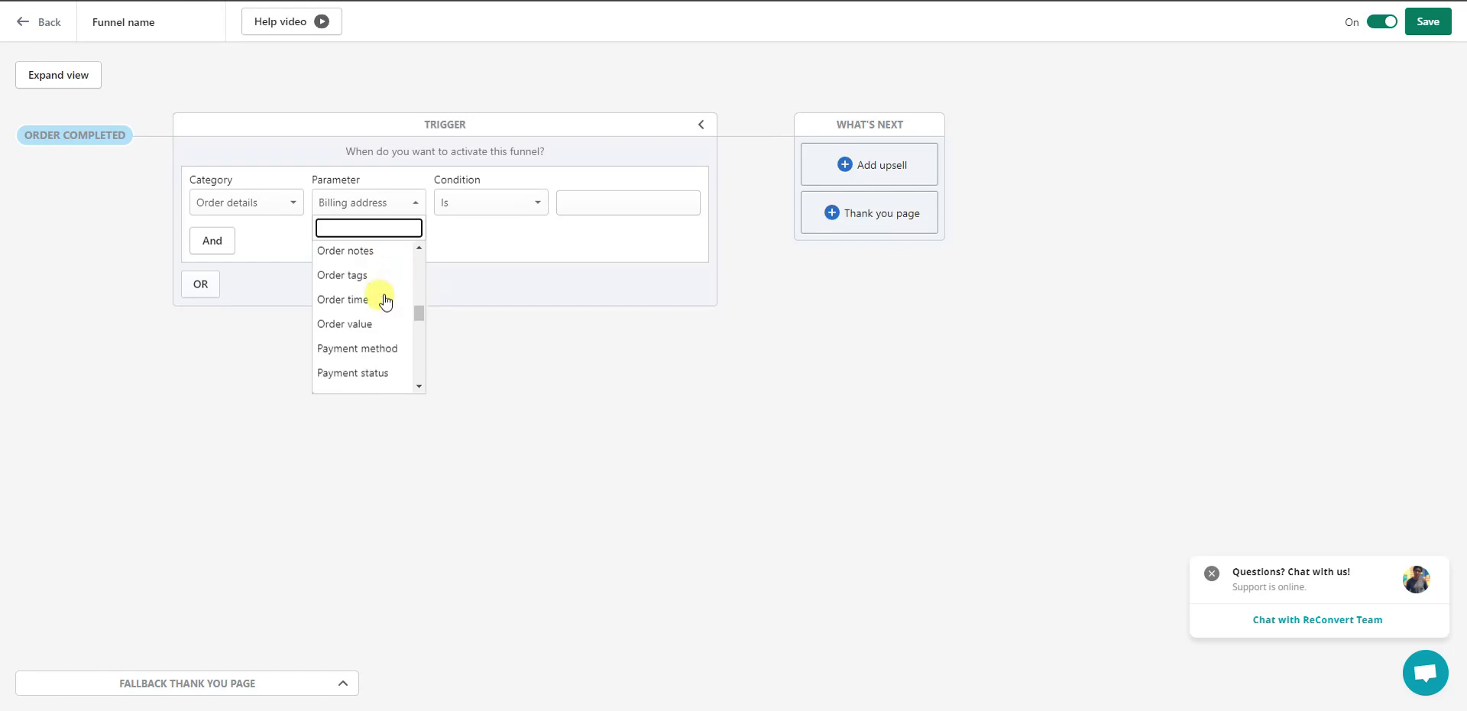
scroll(386, 301, "up", 3)
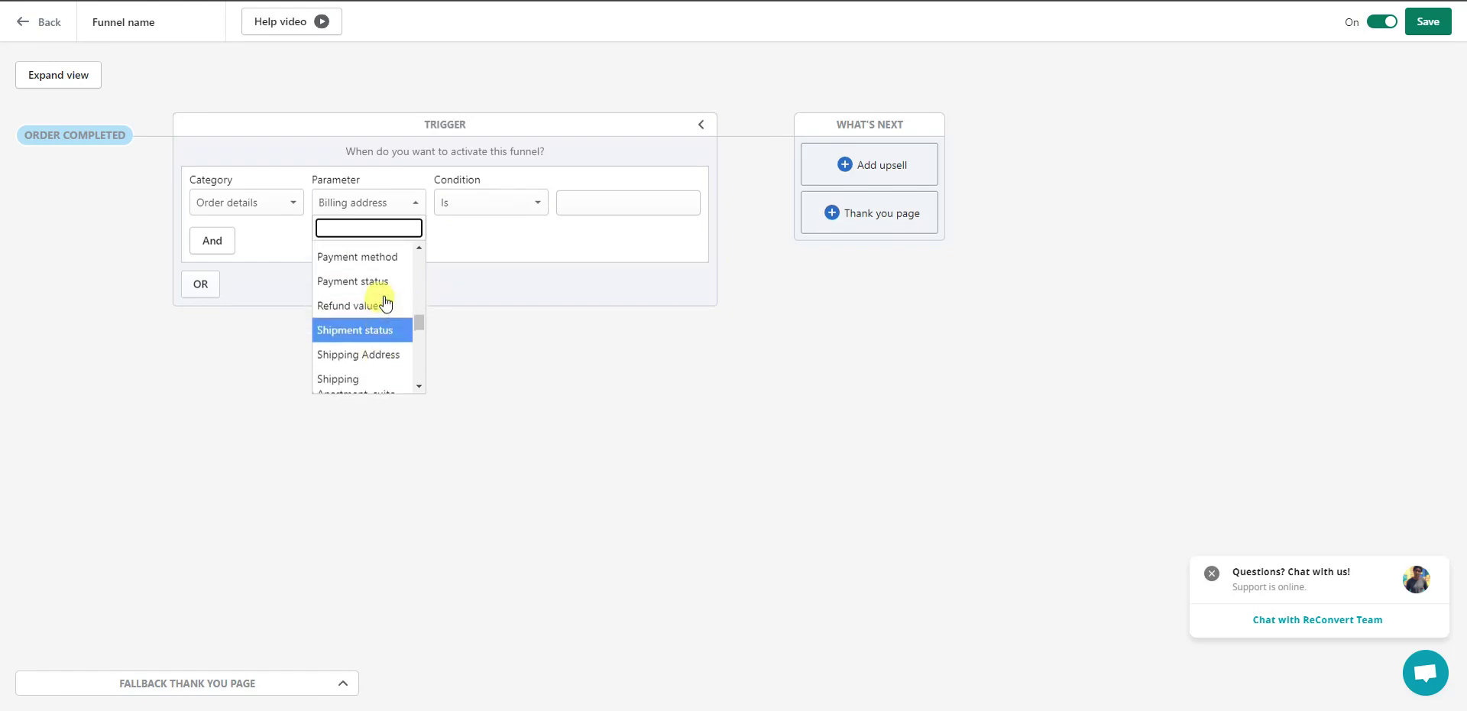
scroll(389, 297, "up", 2)
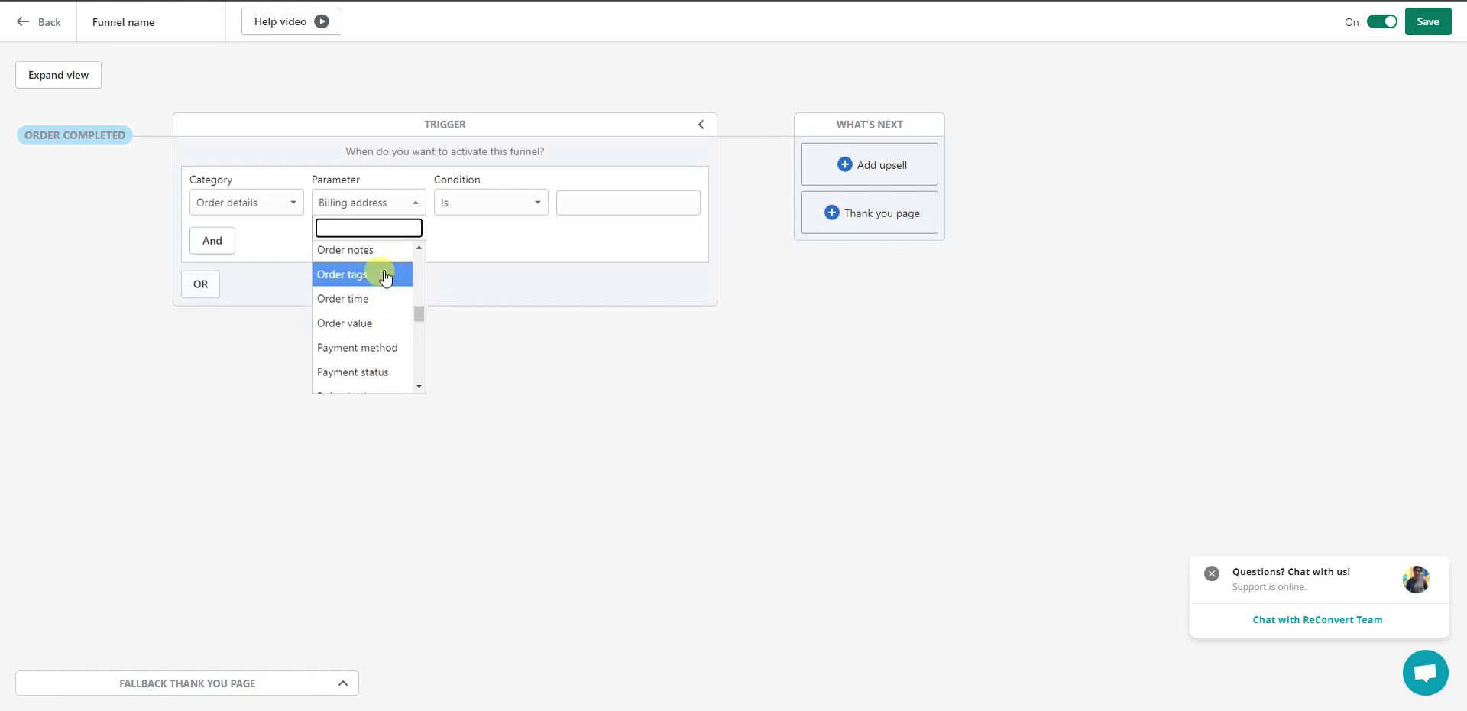
left_click(386, 329)
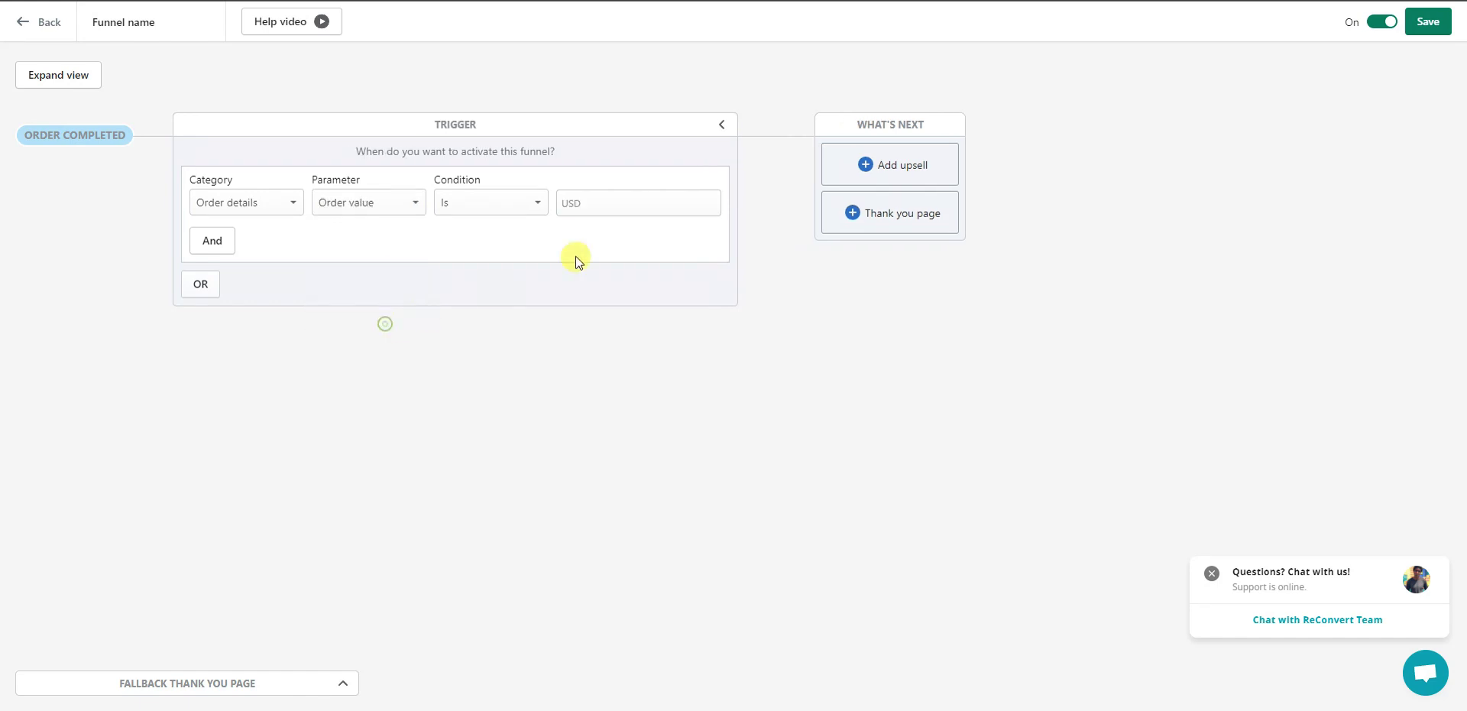
Step: Try an order value condition of More than 50 USD for the trigger
left_click(523, 205)
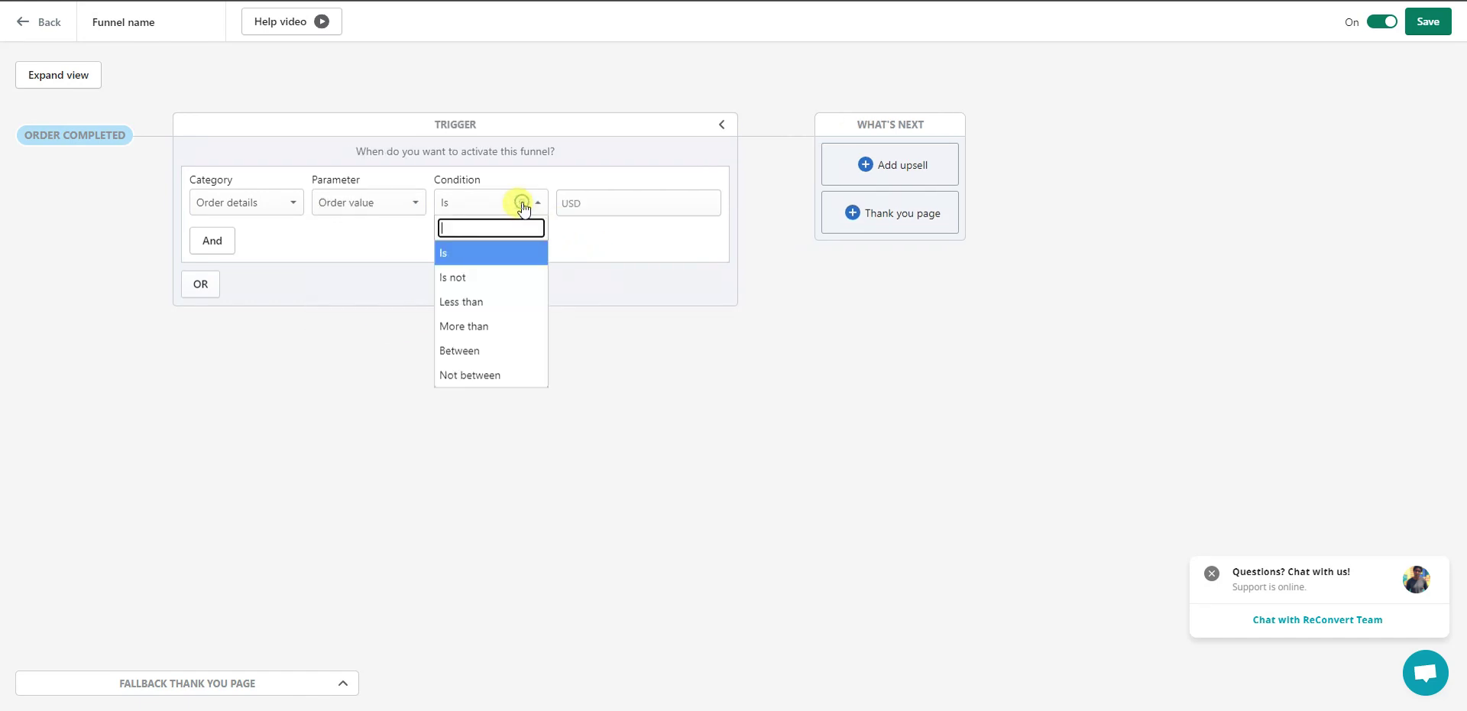
left_click(507, 325)
left_click(604, 205)
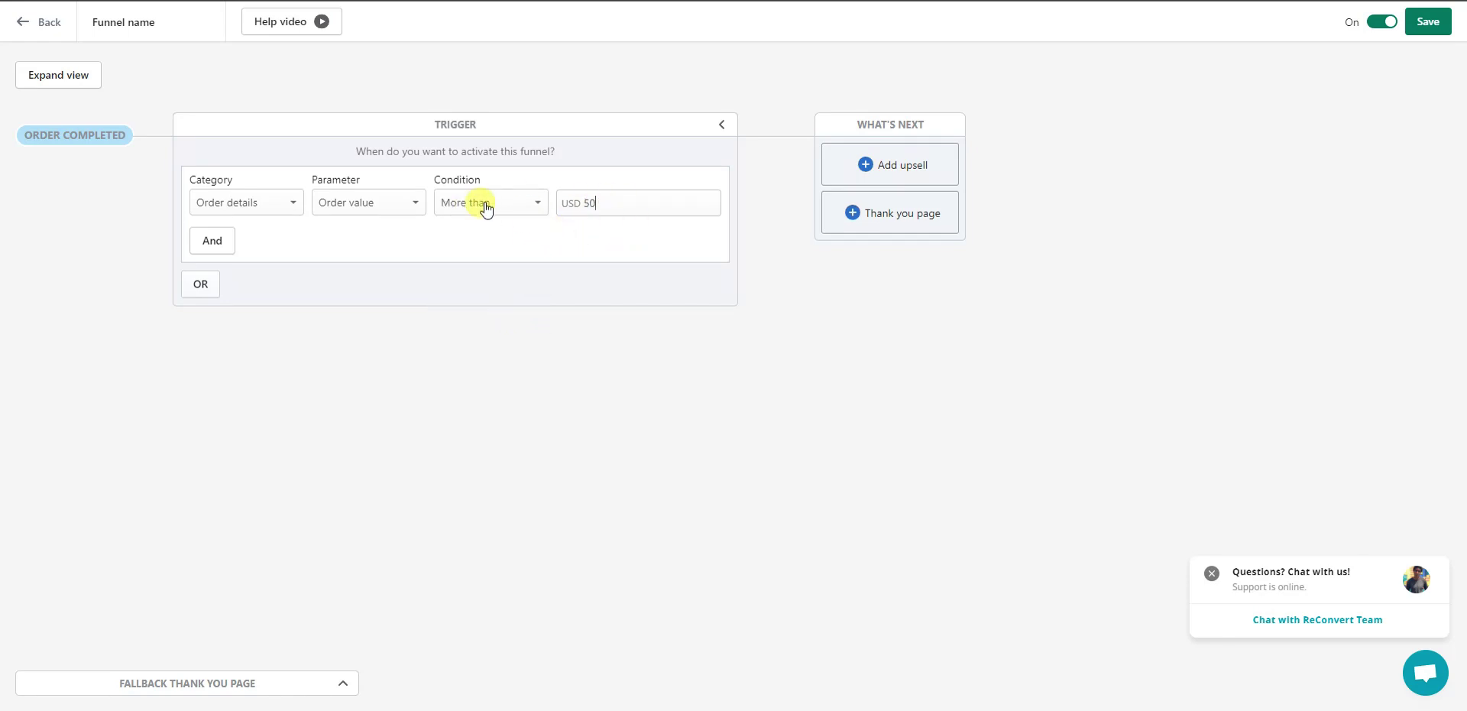
Step: Change the trigger category to Product purchased data and its parameter to Product title
left_click(283, 203)
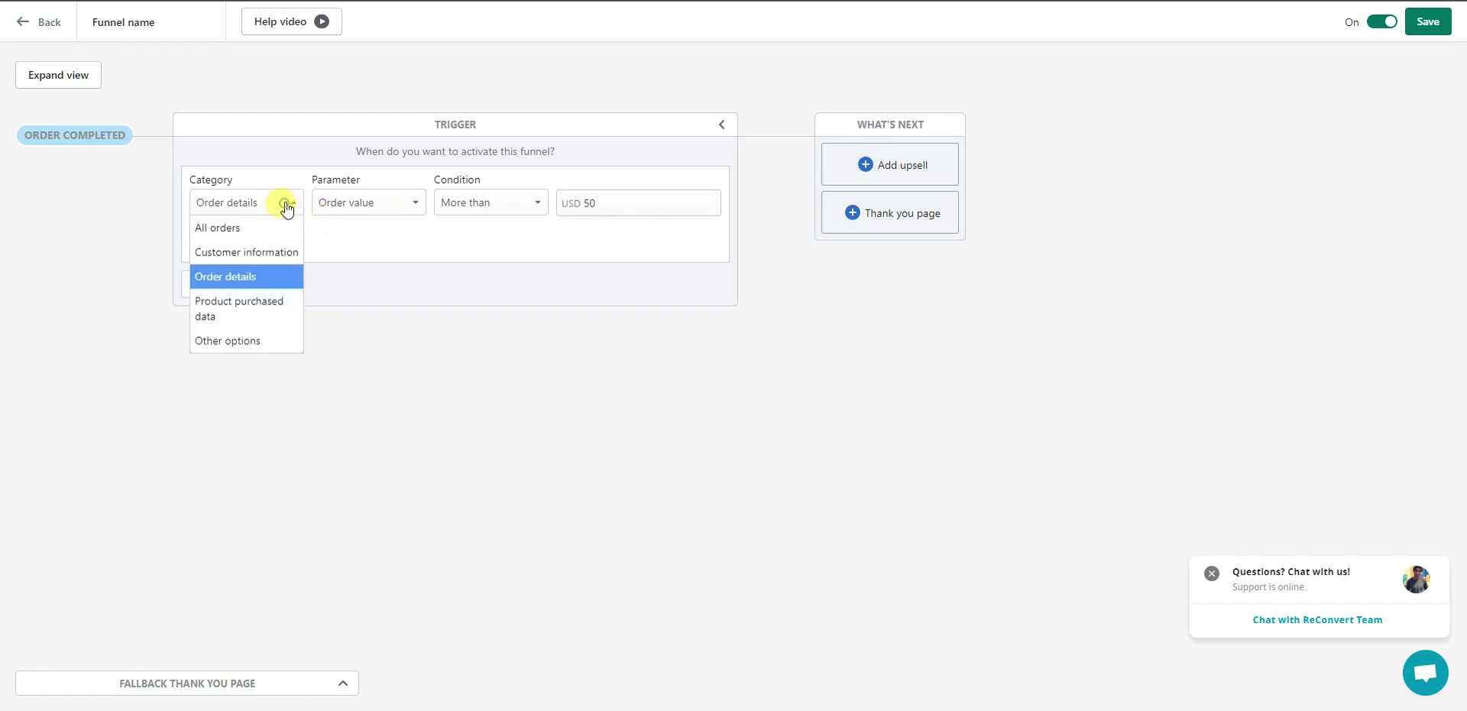
left_click(283, 312)
left_click(403, 204)
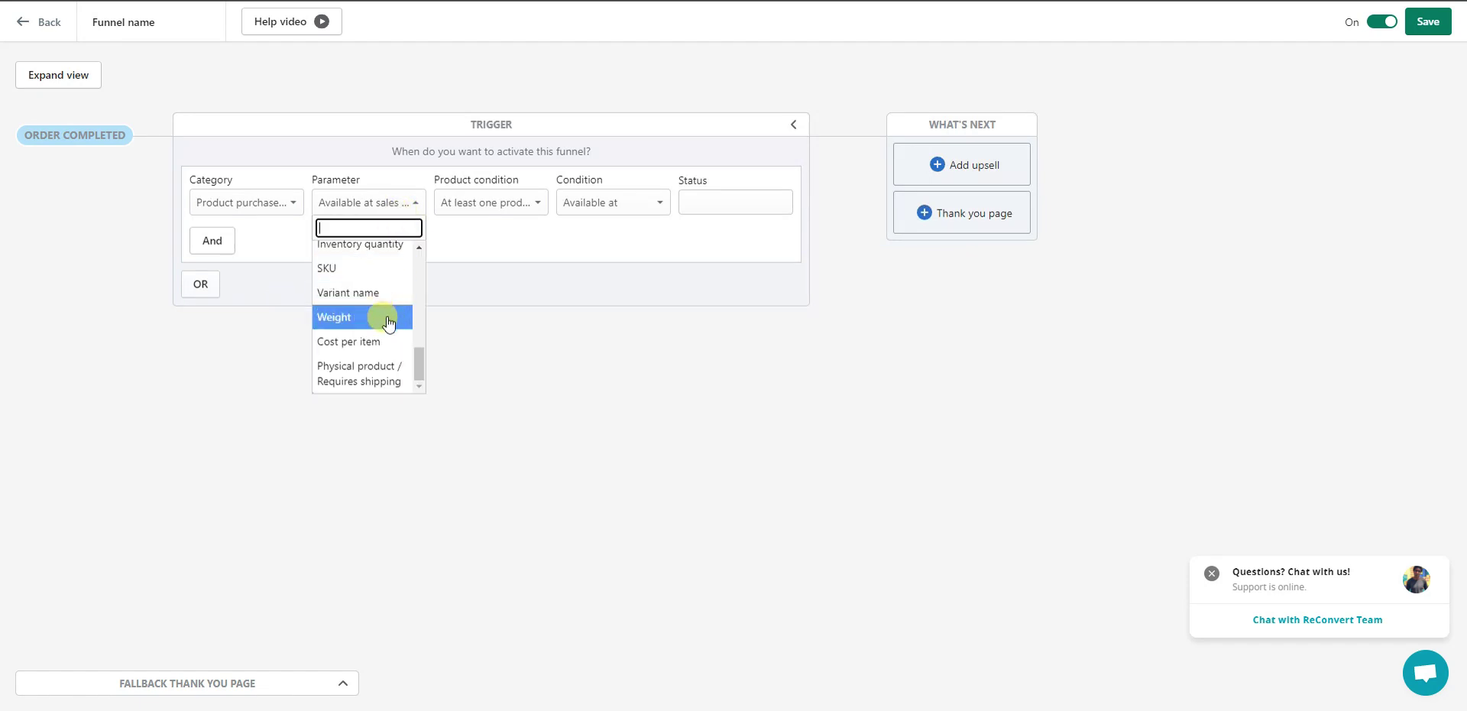
scroll(389, 330, "up", 5)
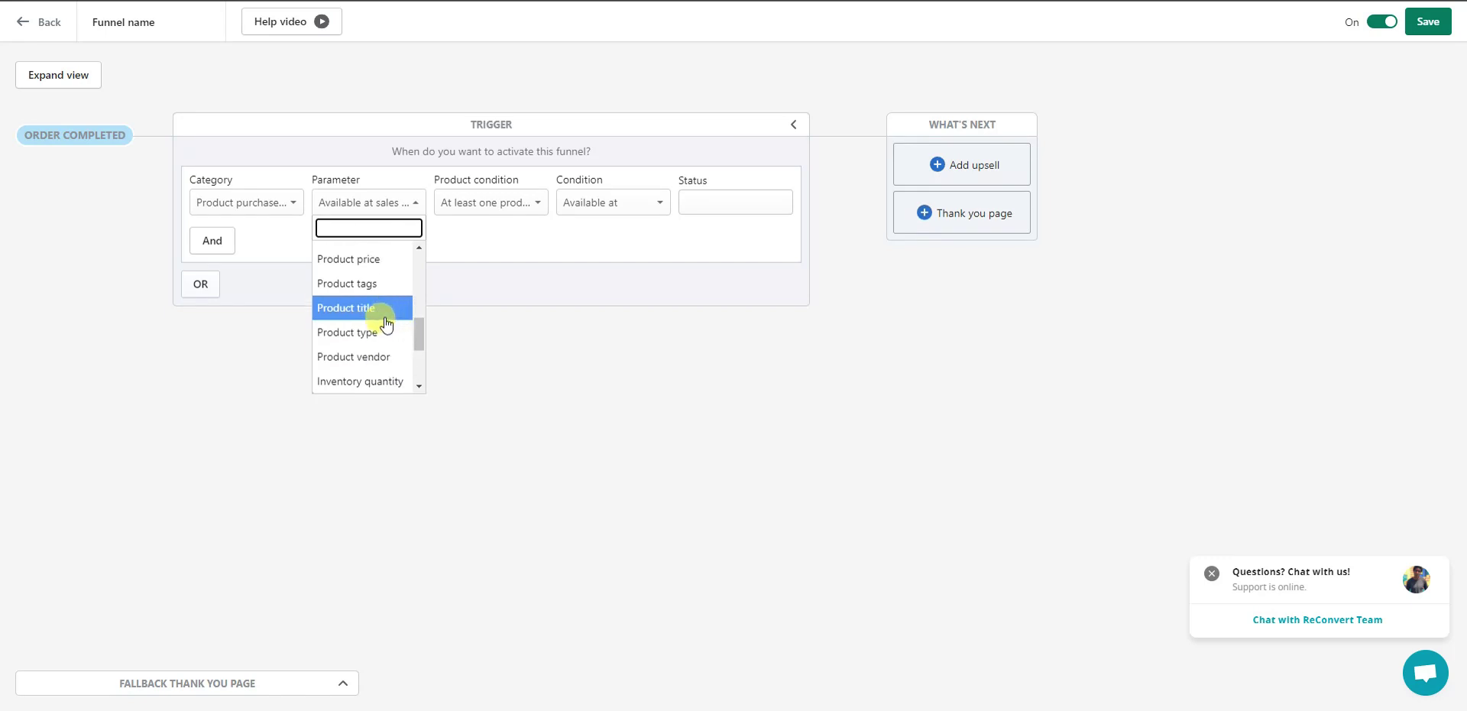
left_click(365, 309)
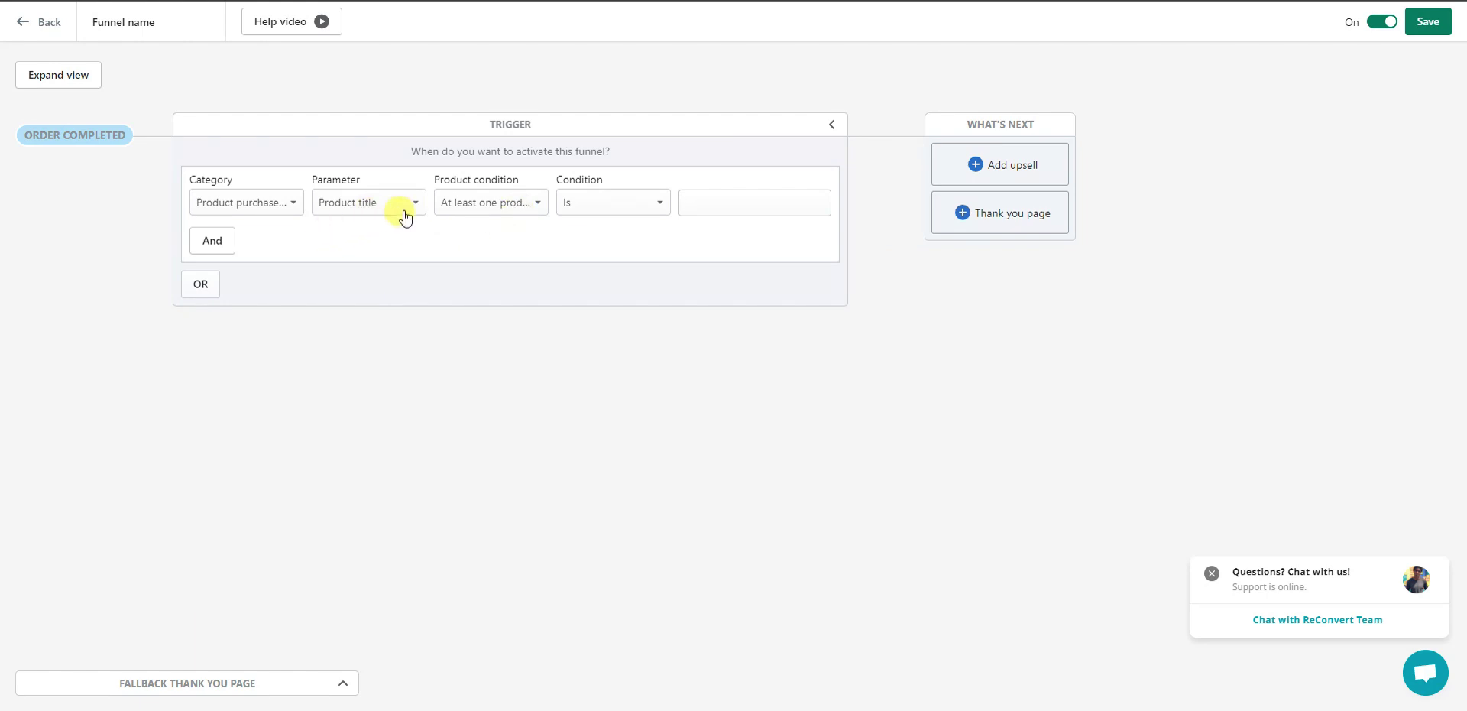
Step: Set the product condition to At least one product and the title condition to Contains, with the value shirt
left_click(516, 203)
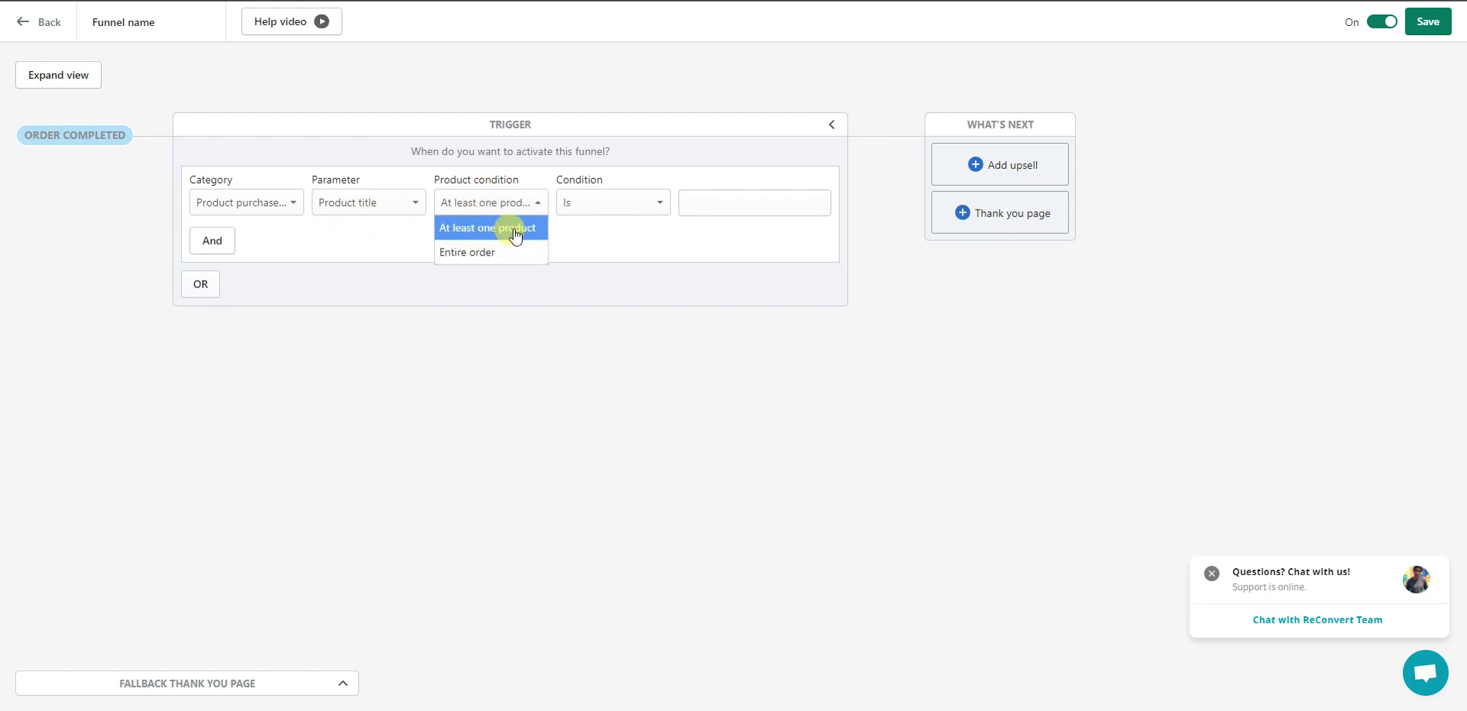
left_click(516, 229)
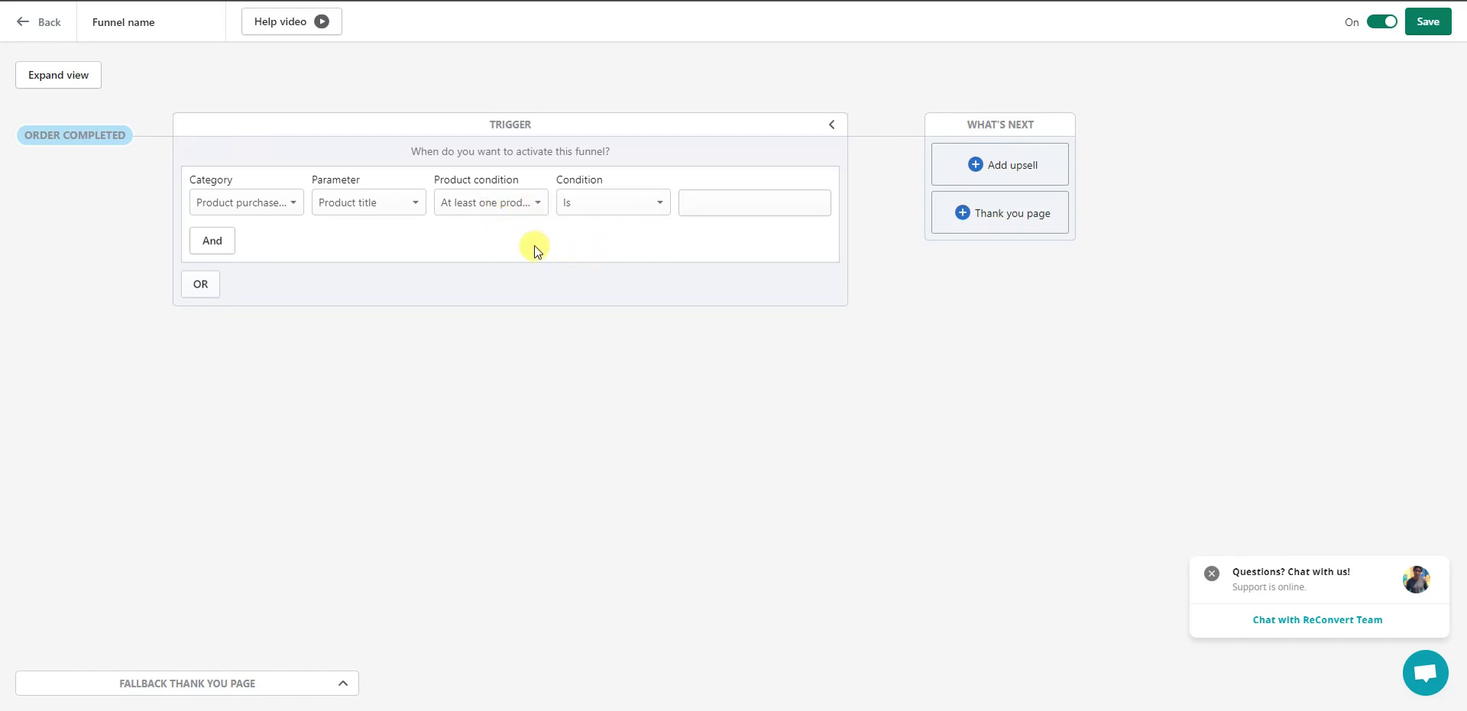
left_click(638, 203)
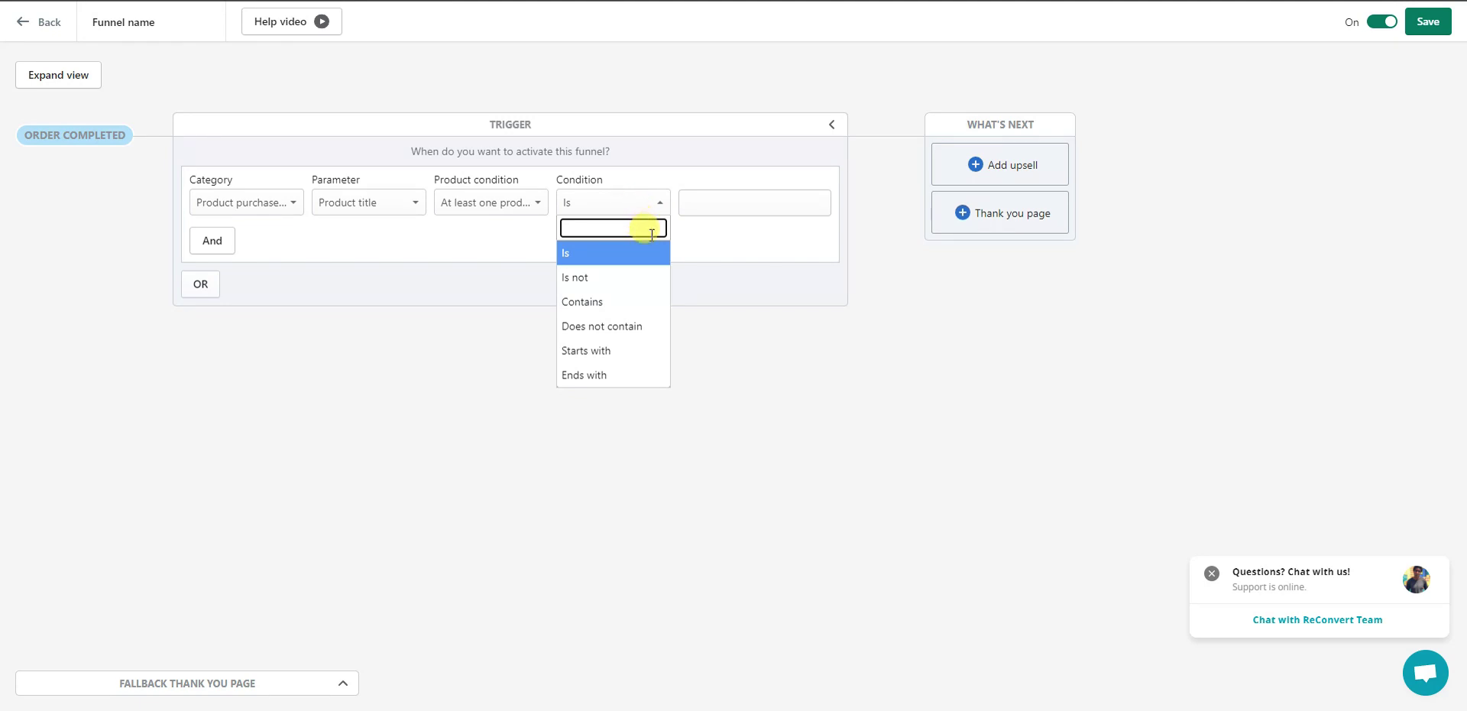
left_click(638, 316)
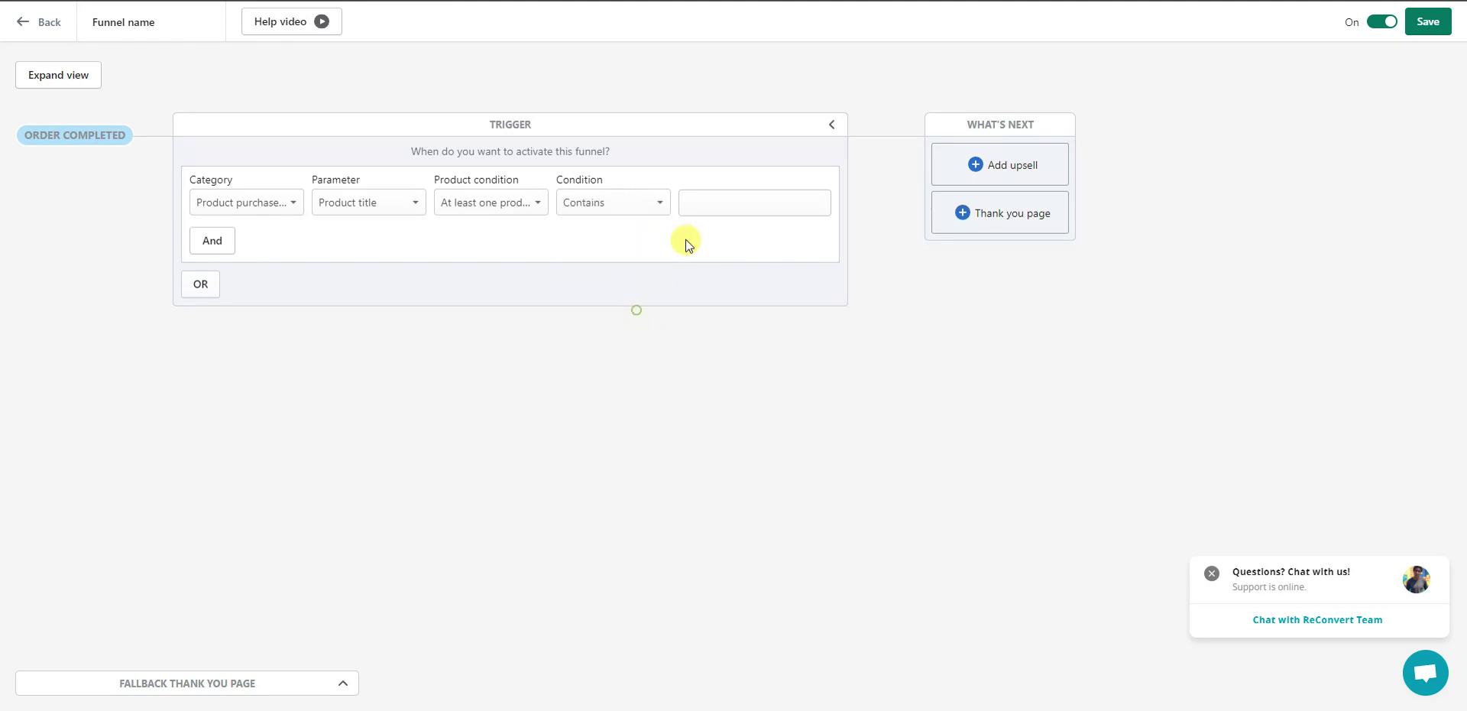
left_click(744, 207)
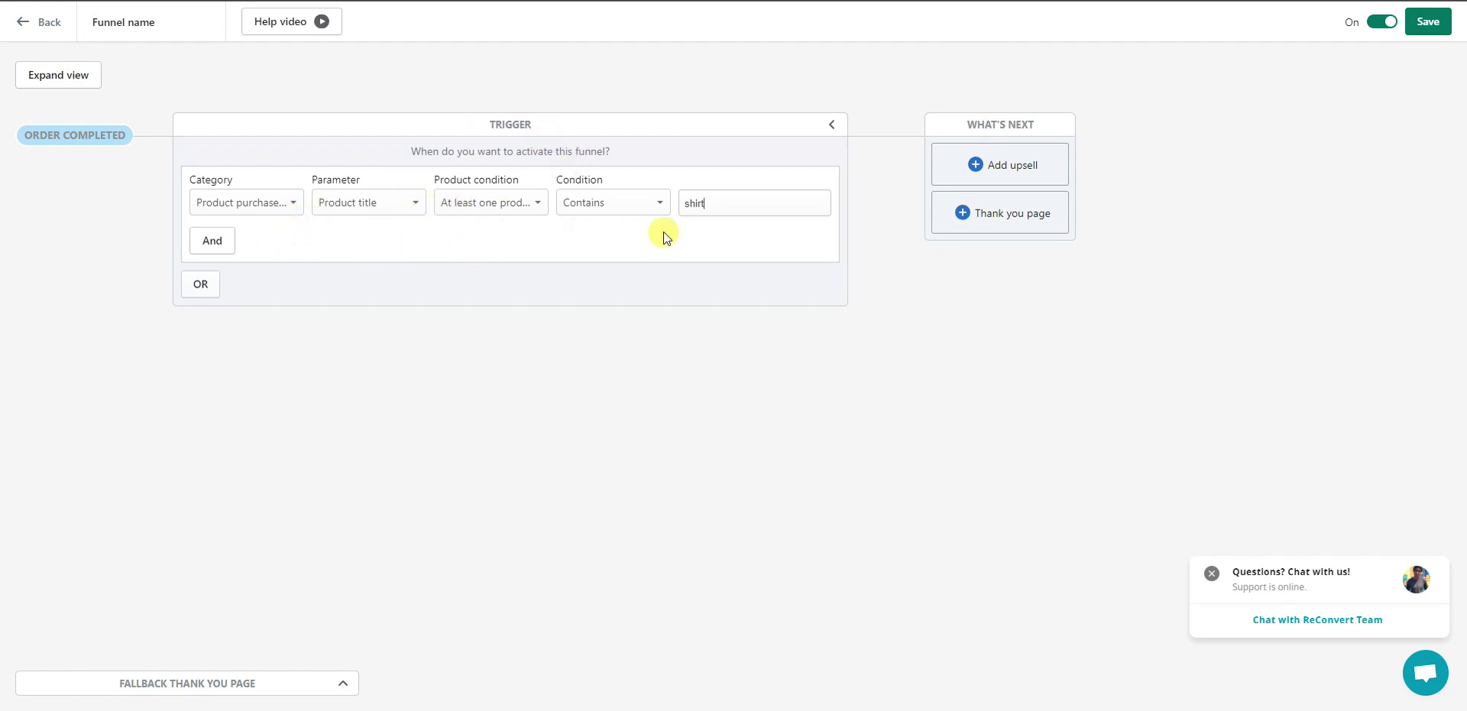
left_click_drag(714, 206, 694, 205)
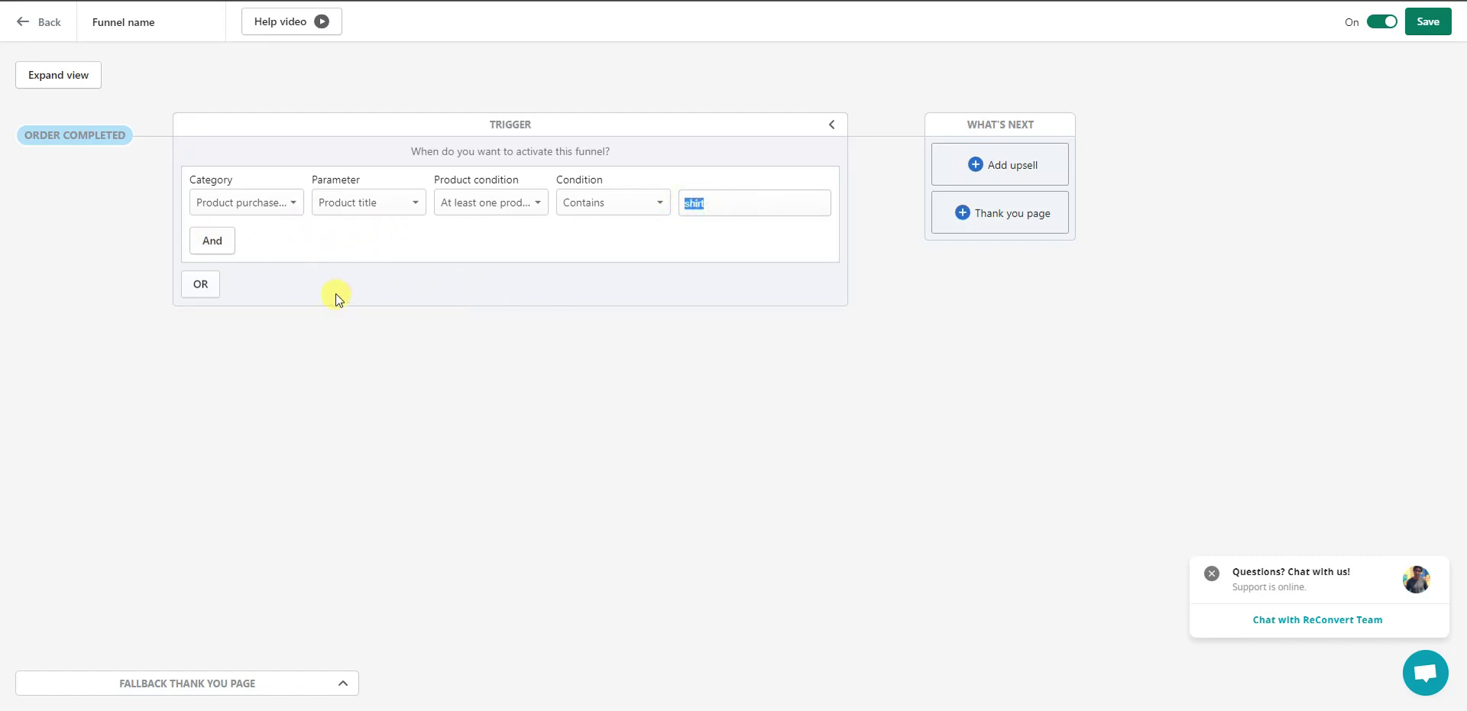
Step: Try adding an And condition and an OR condition group to the trigger, removing each one again
left_click(213, 240)
left_click(295, 288)
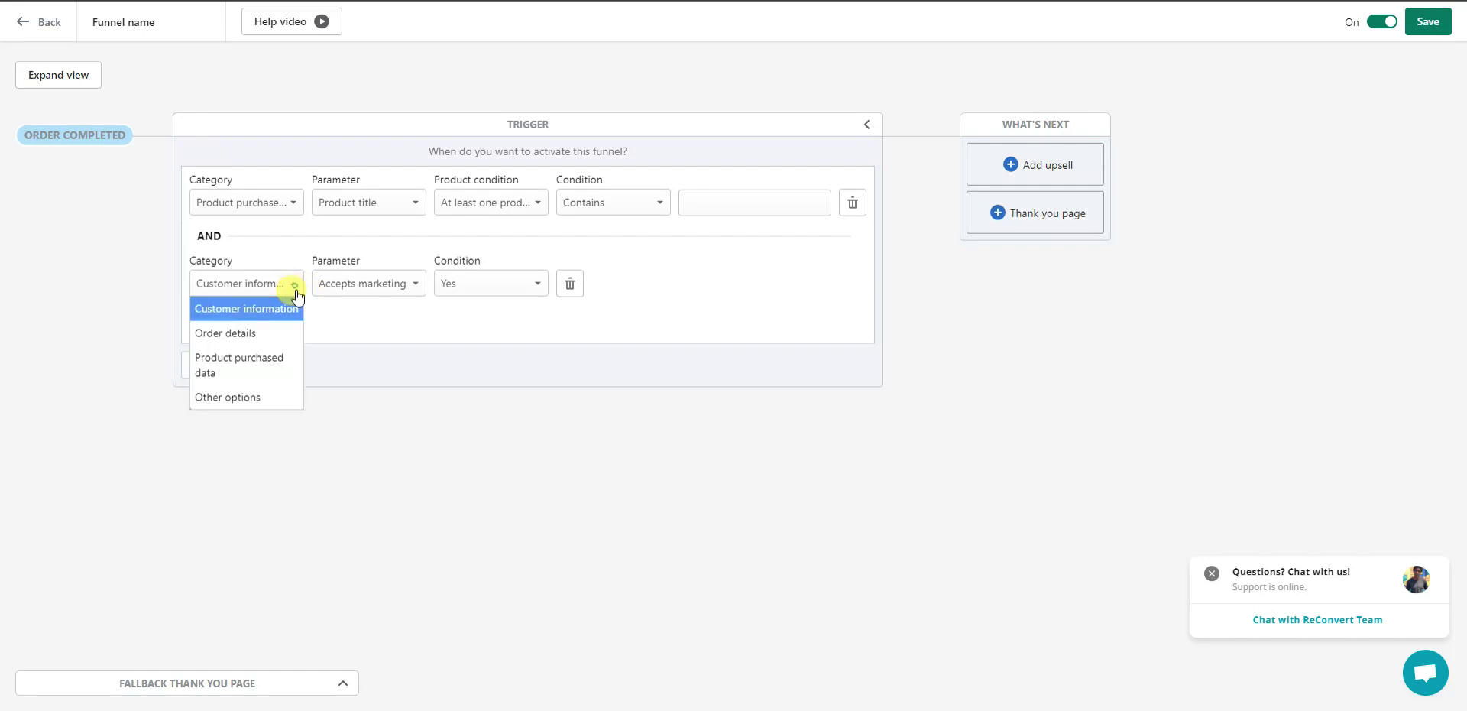
left_click(397, 310)
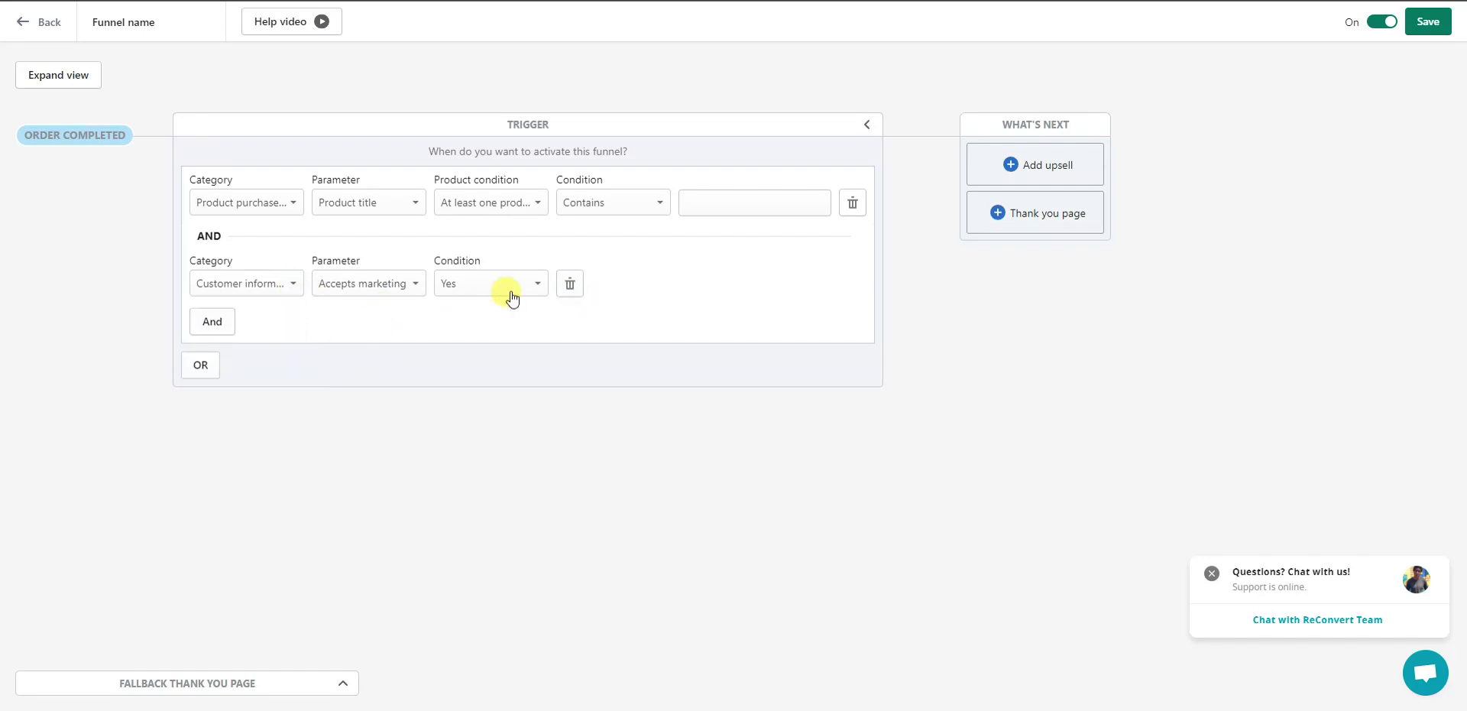
left_click(570, 283)
left_click(203, 284)
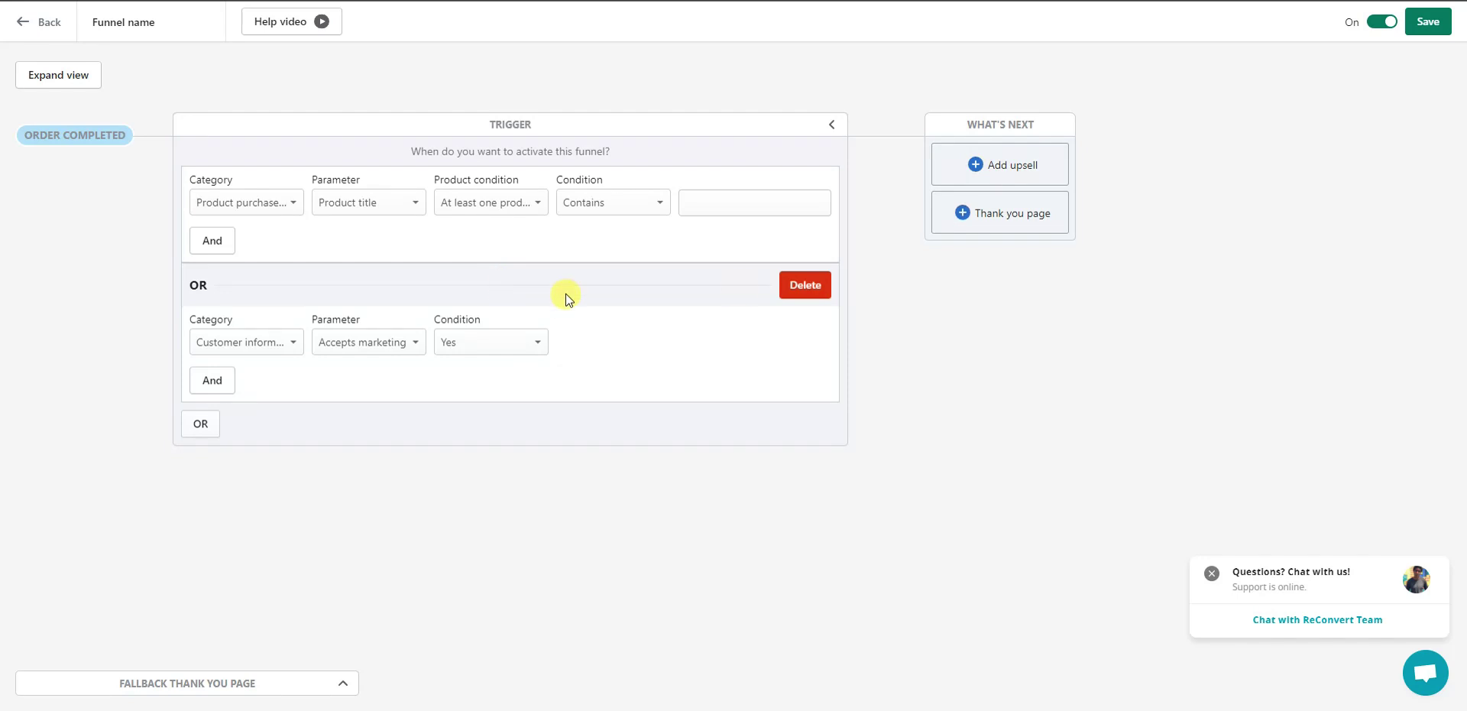
left_click(801, 285)
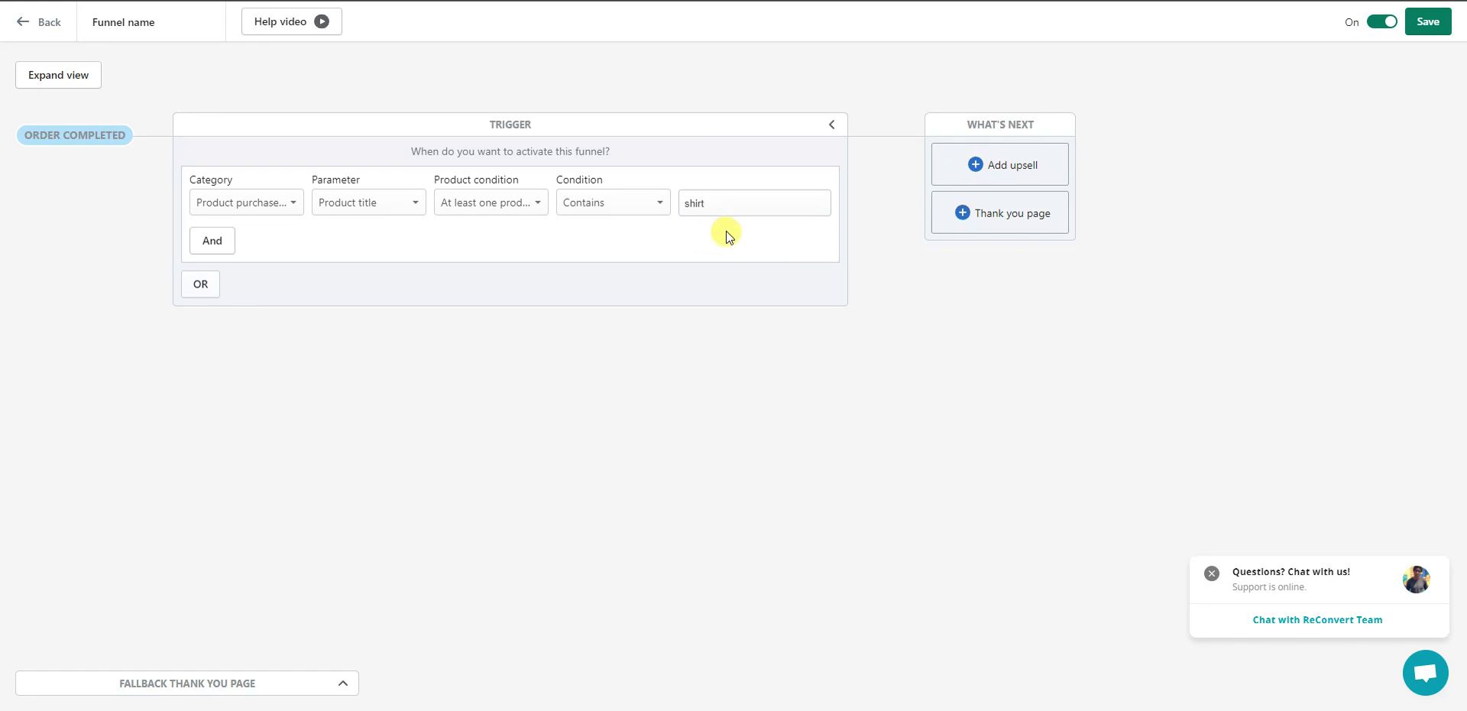
Step: Confirm shirt as the product title keyword and collapse the trigger settings
left_click(721, 206)
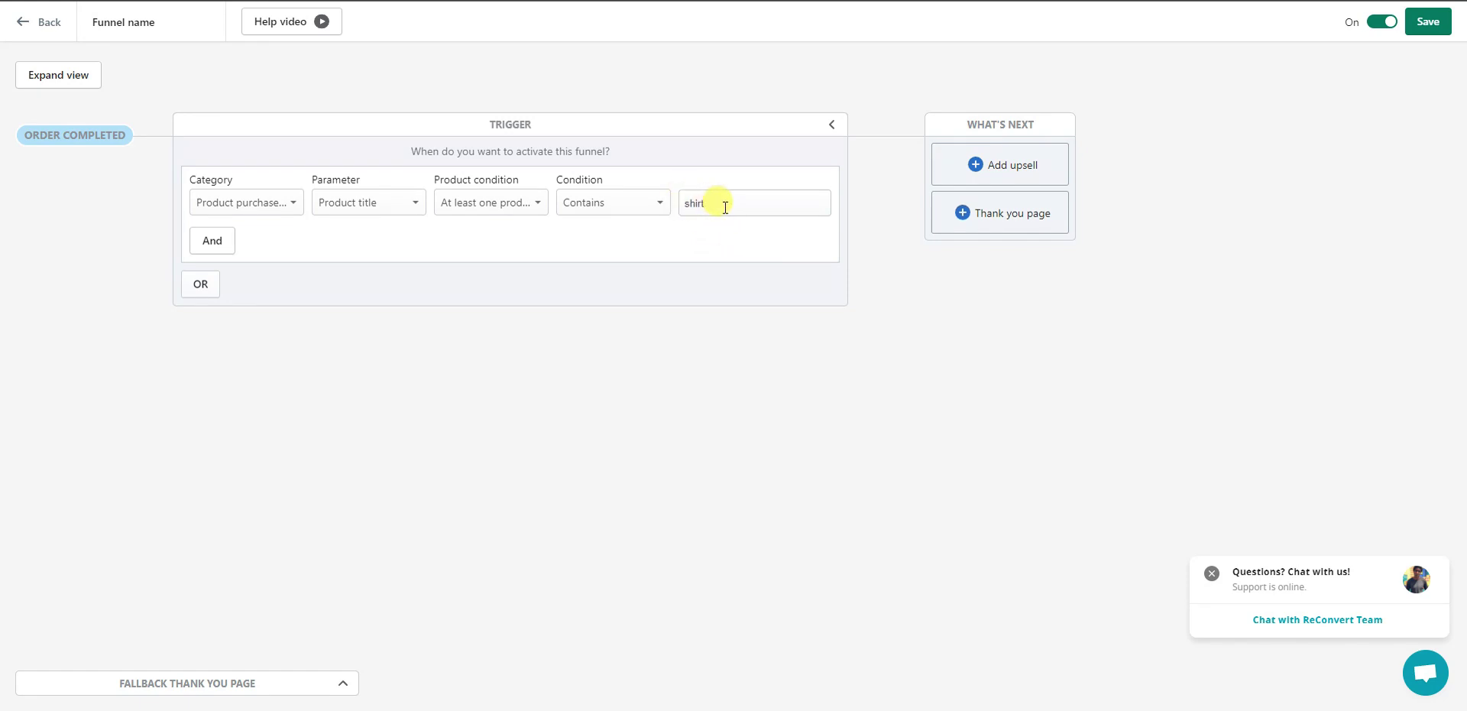
double_click(726, 207)
type("s")
key("Return")
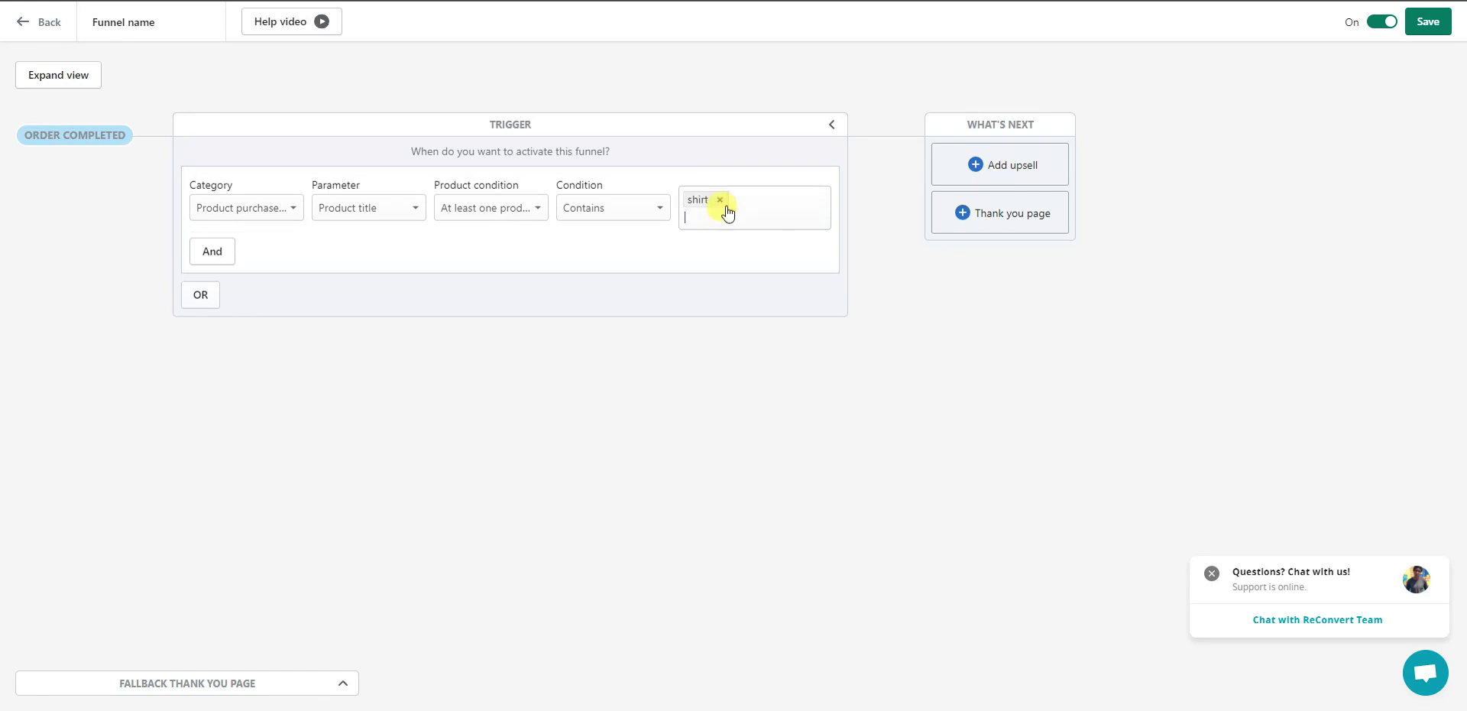
left_click(831, 123)
left_click(312, 124)
left_click(831, 123)
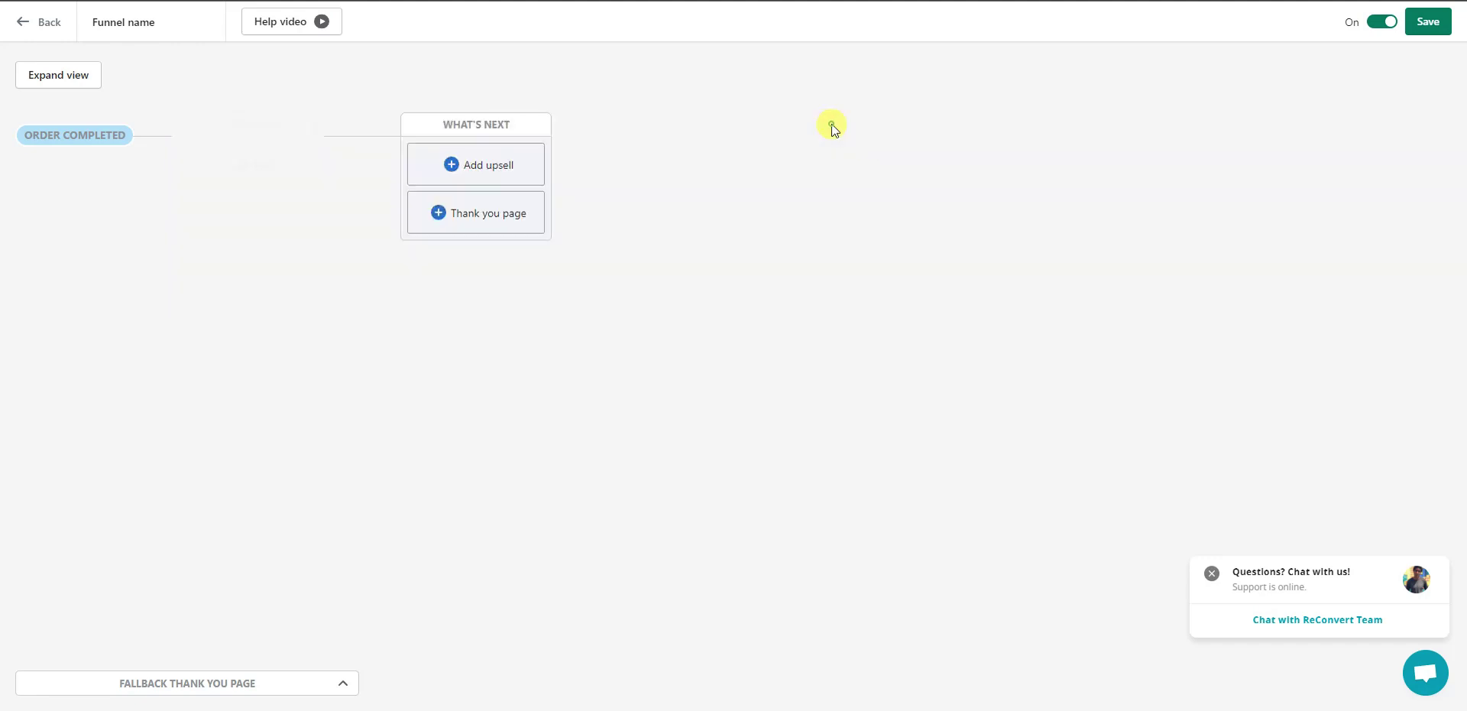
left_click(306, 127)
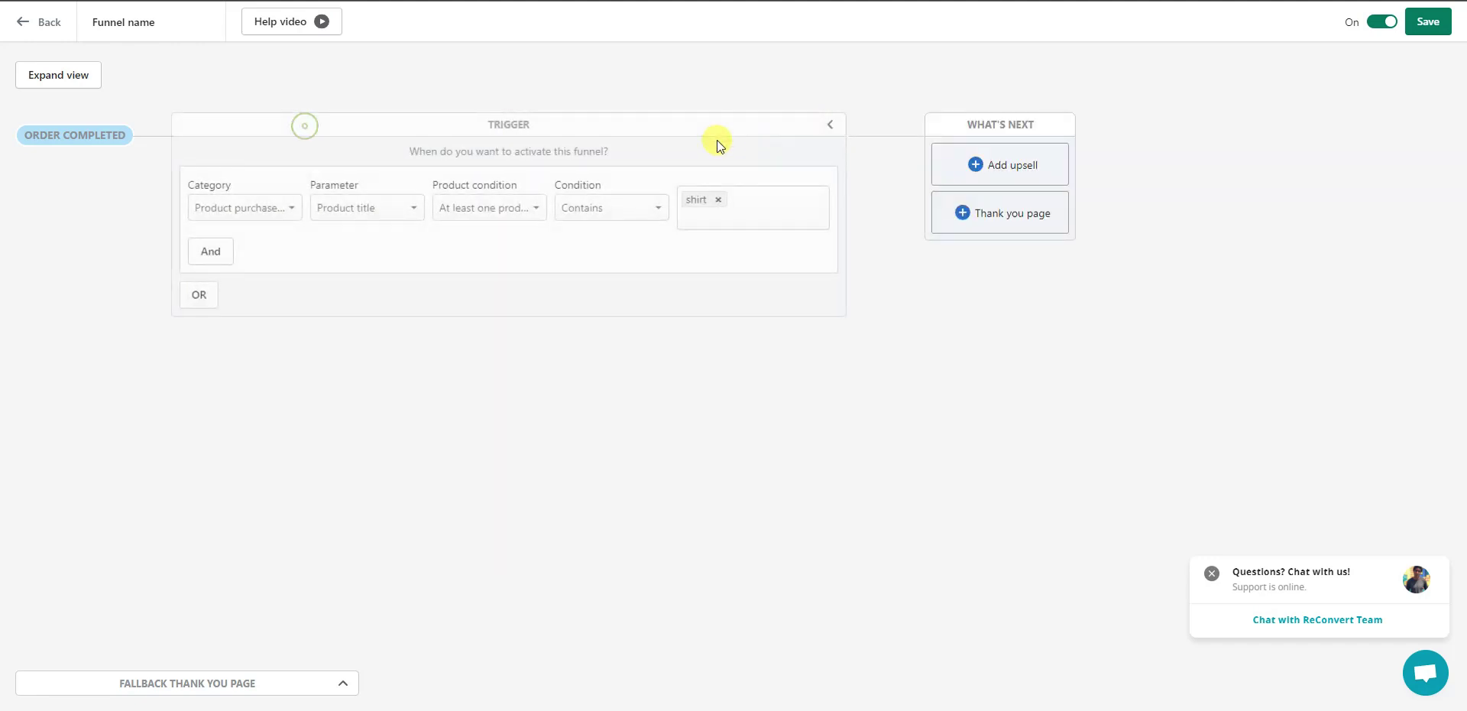
left_click(830, 127)
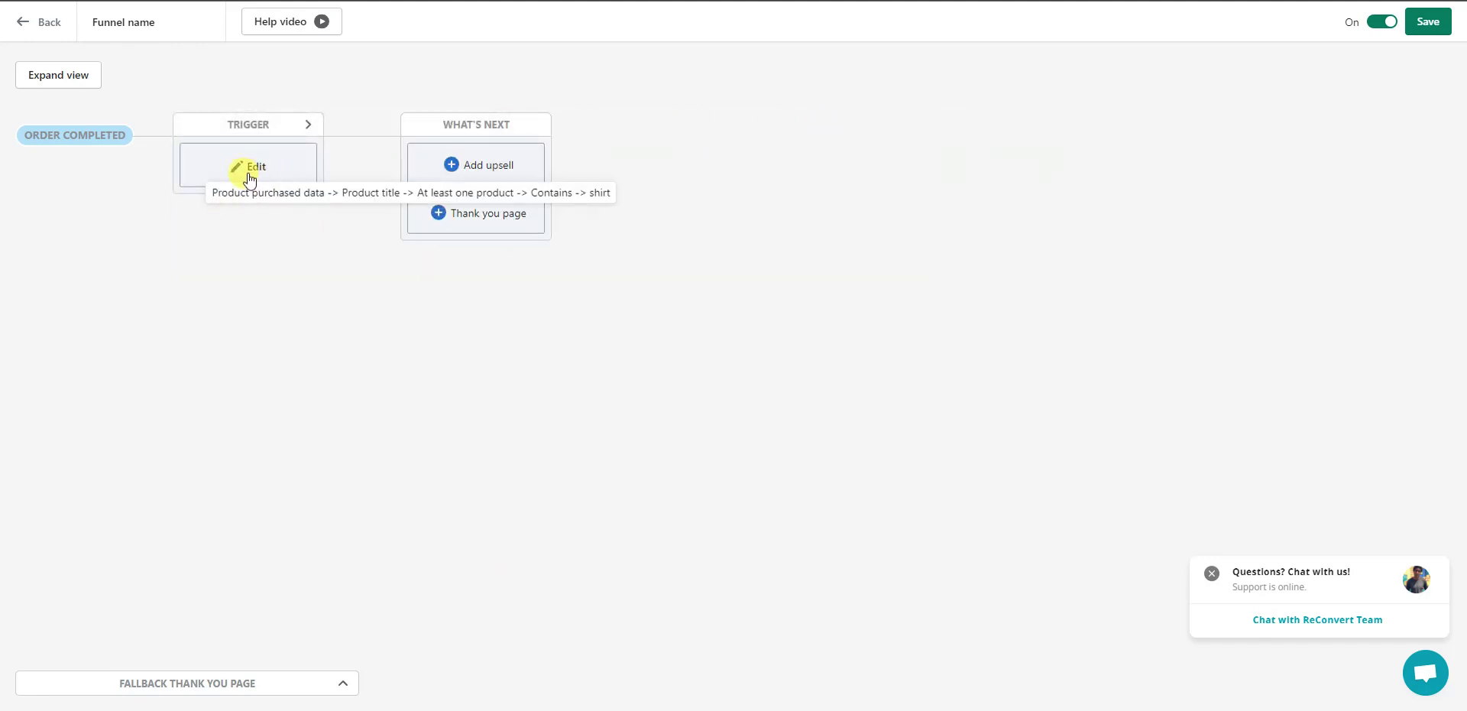
Step: Add an upsell with a new offer and choose the specific product Dress Shirt as its featured product
left_click(484, 175)
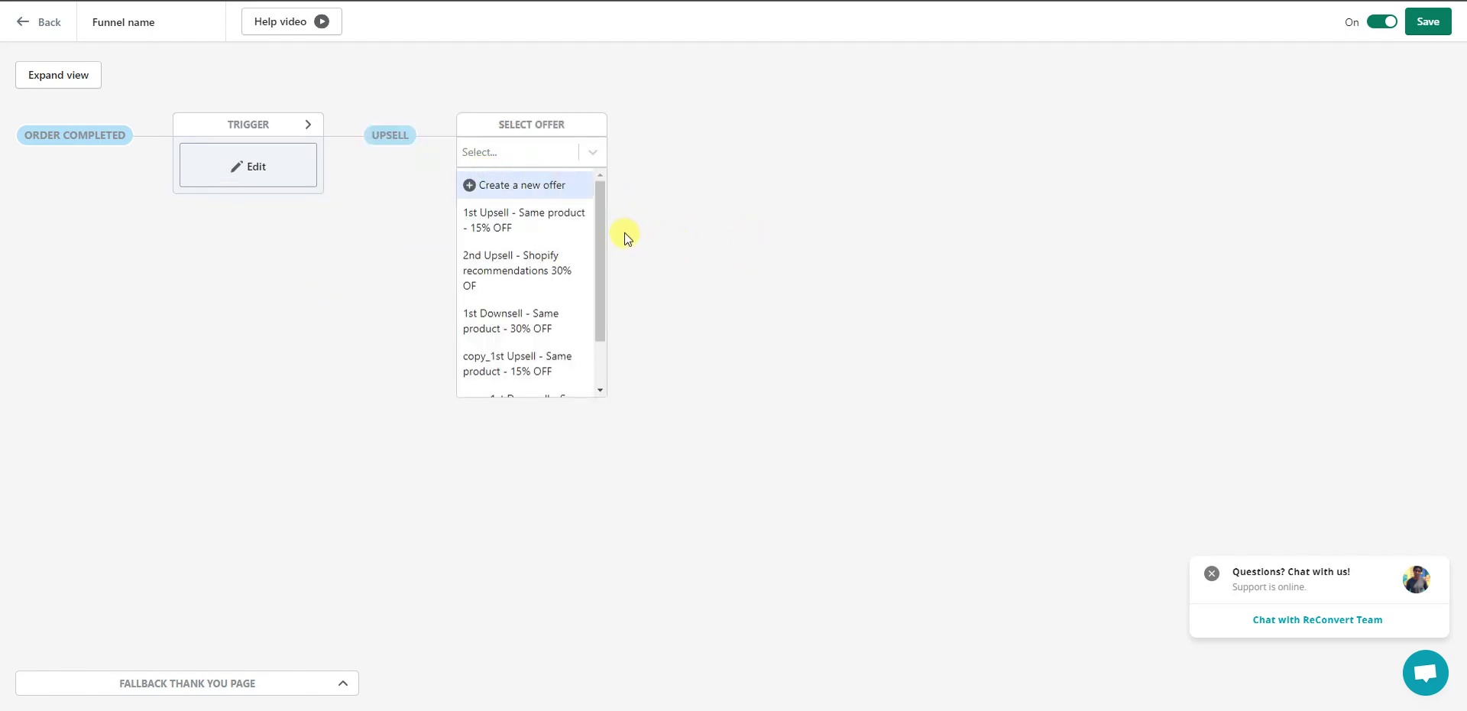
left_click(512, 186)
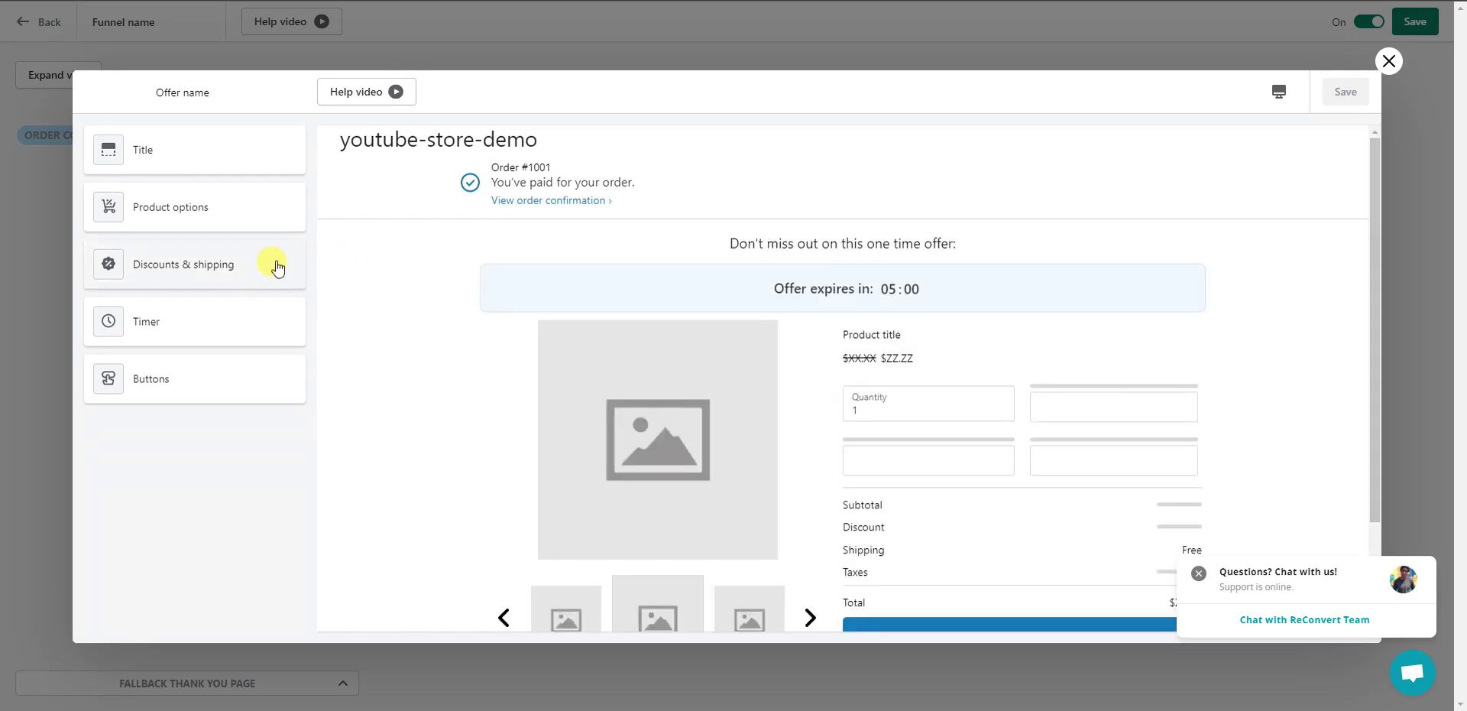
left_click(225, 204)
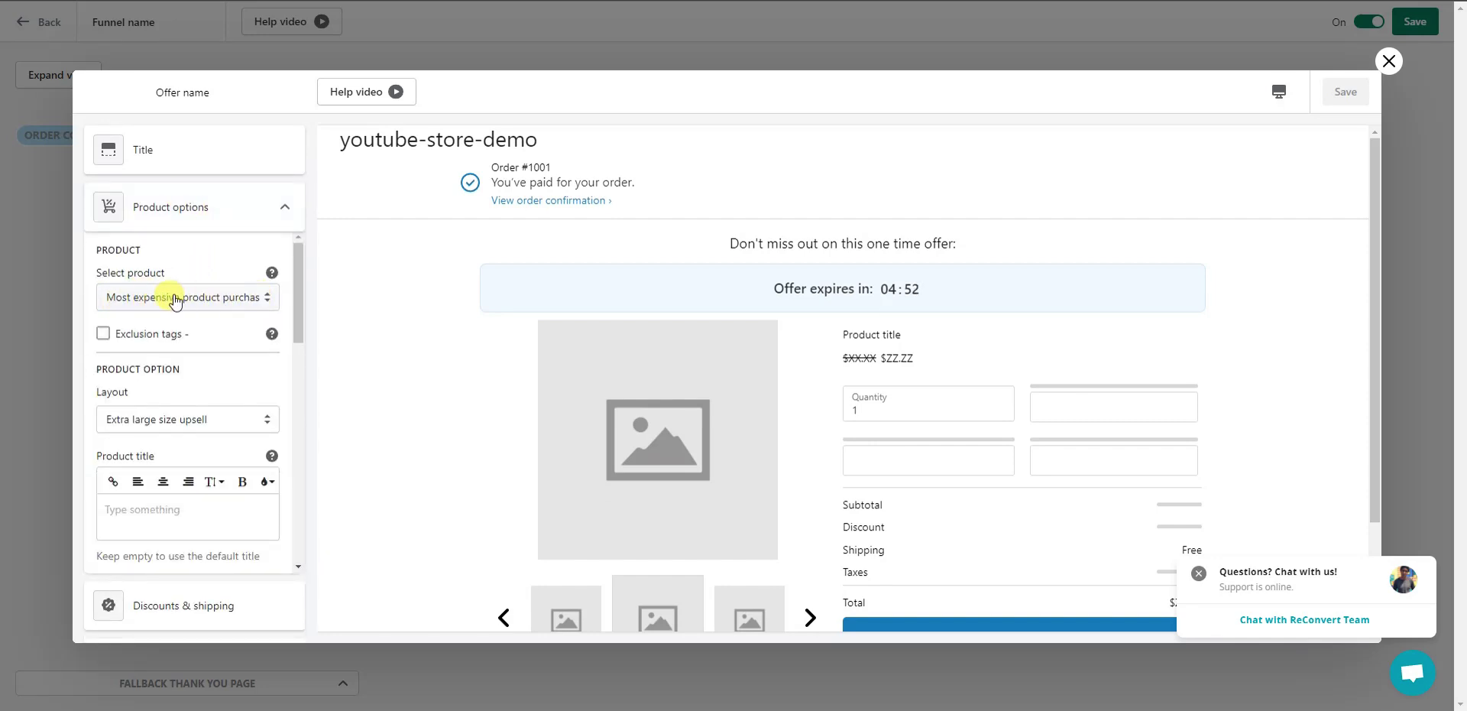
left_click(252, 296)
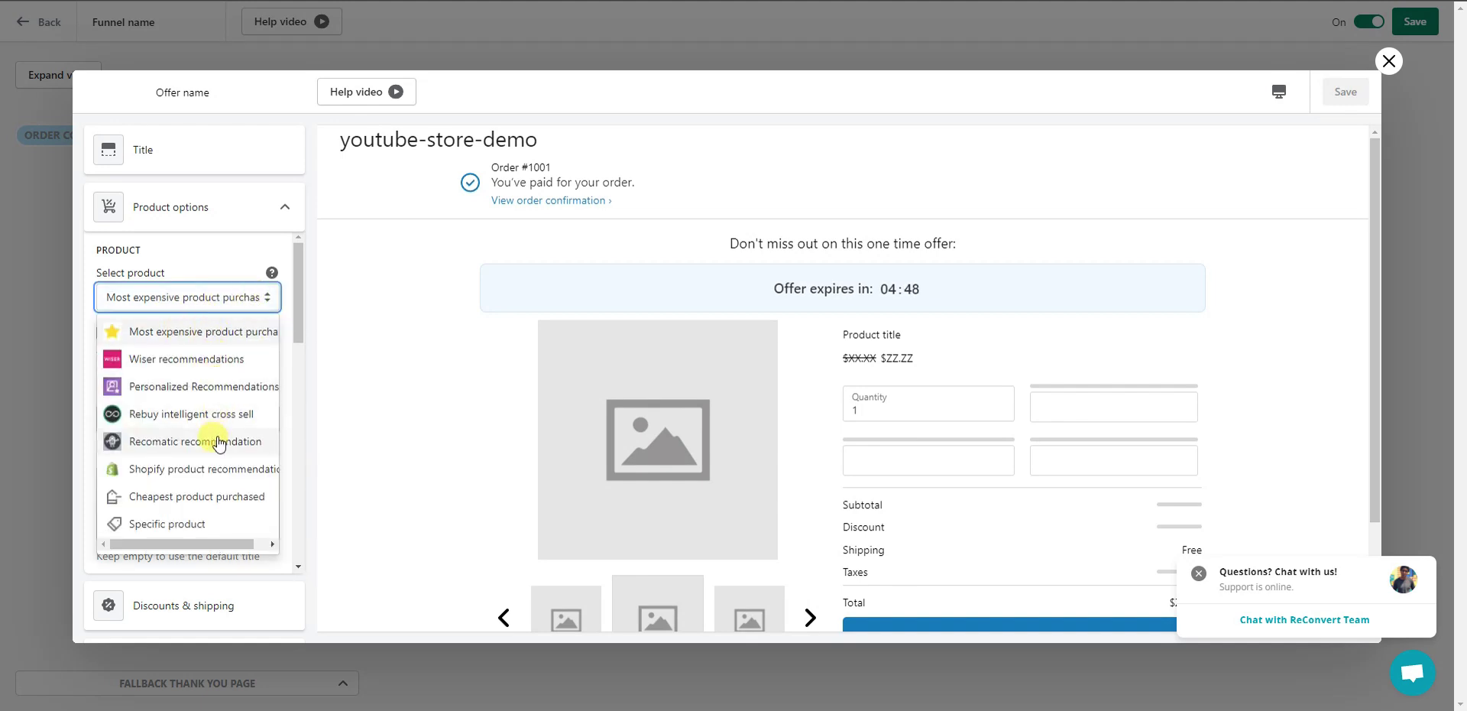
left_click(190, 525)
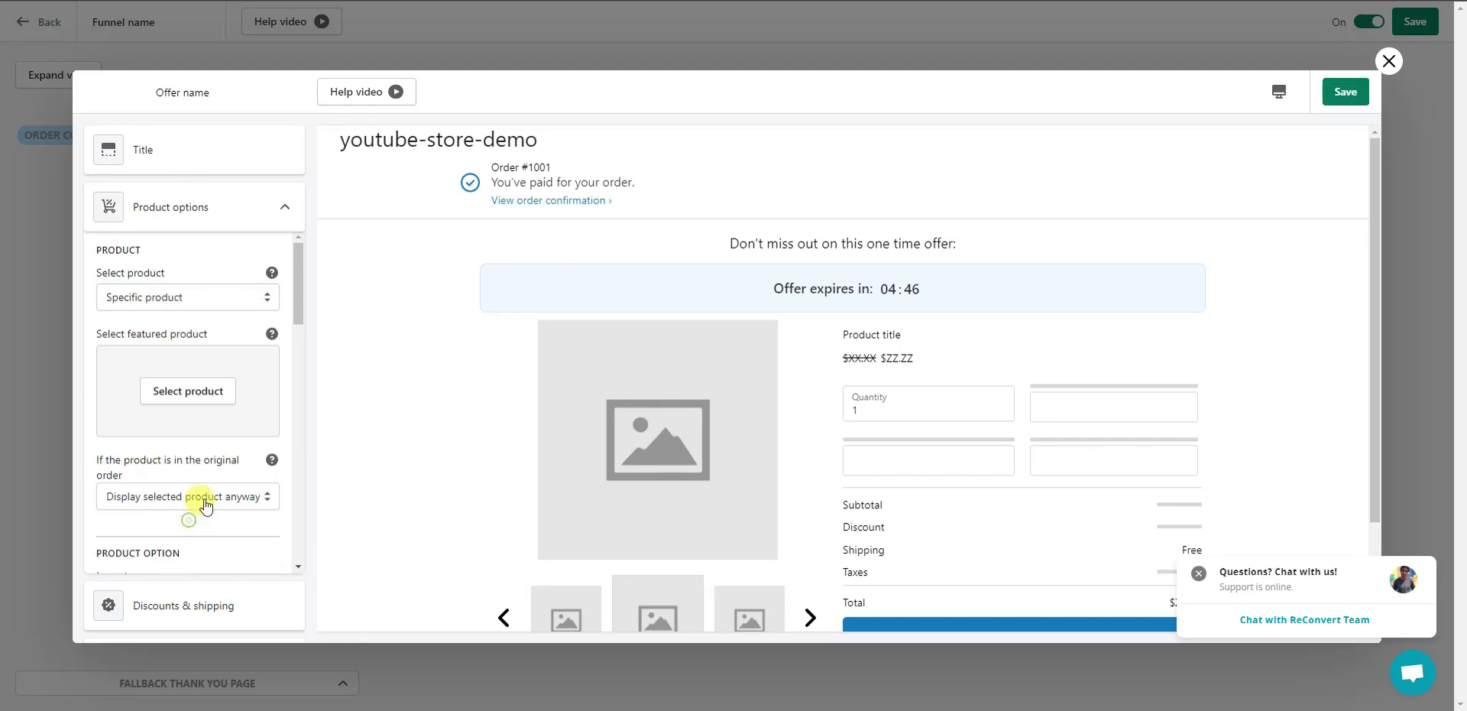
left_click(200, 394)
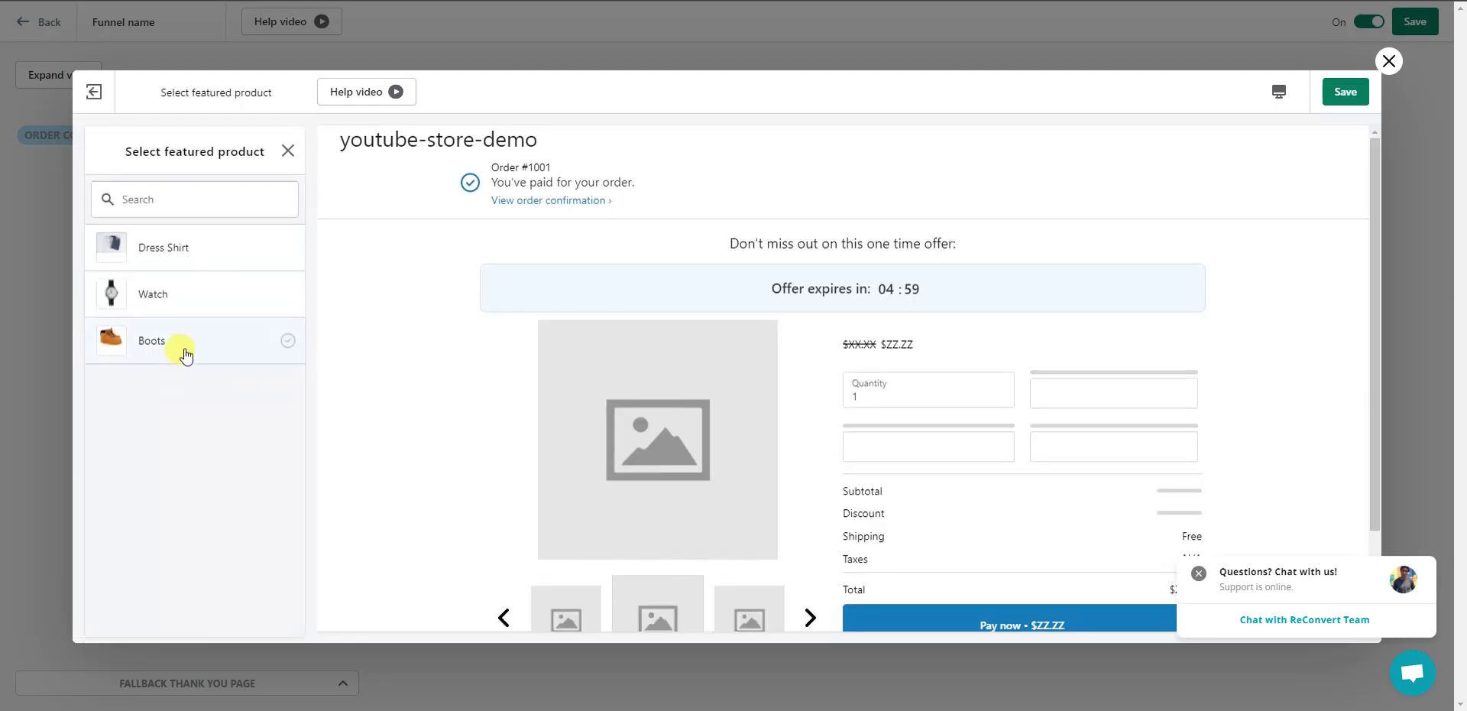
left_click(223, 252)
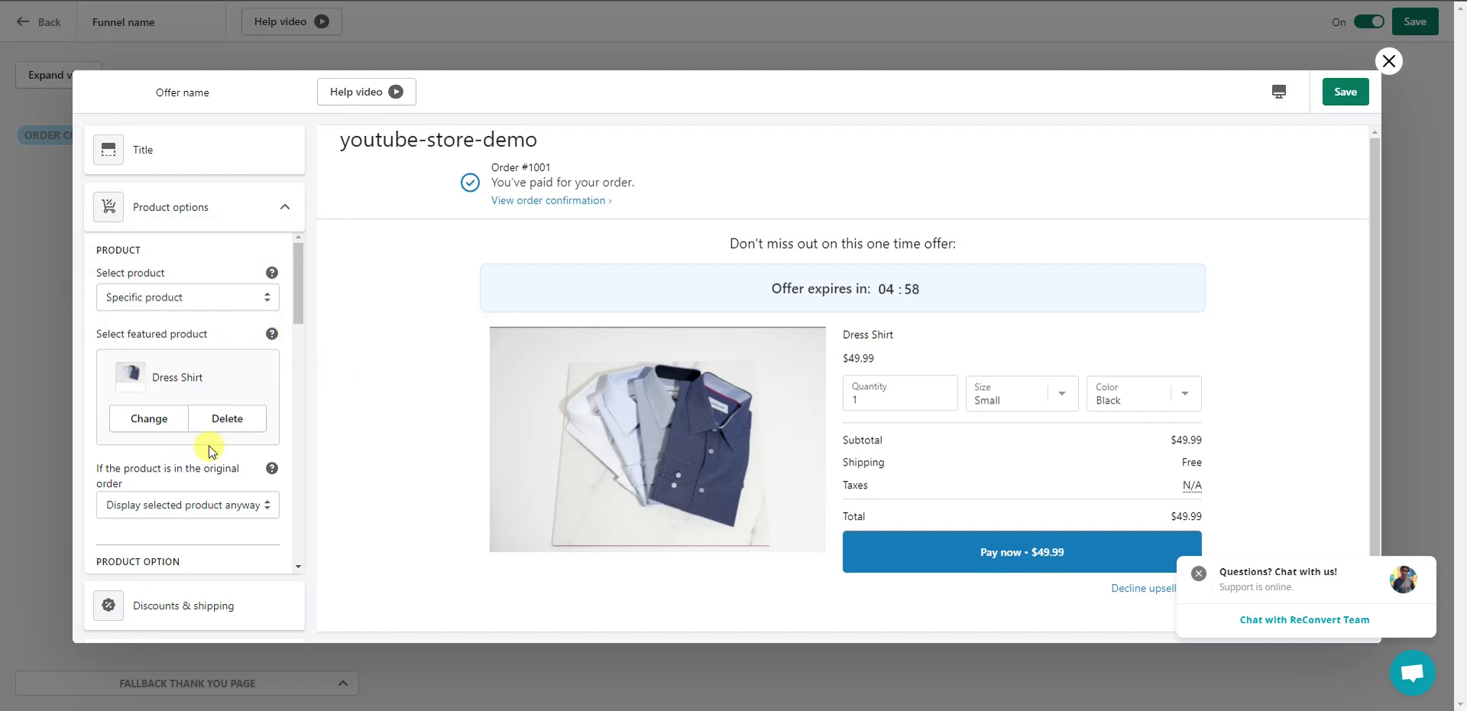
Step: Name the upsell offer "additional shirt offer"
left_click(190, 149)
left_click(189, 149)
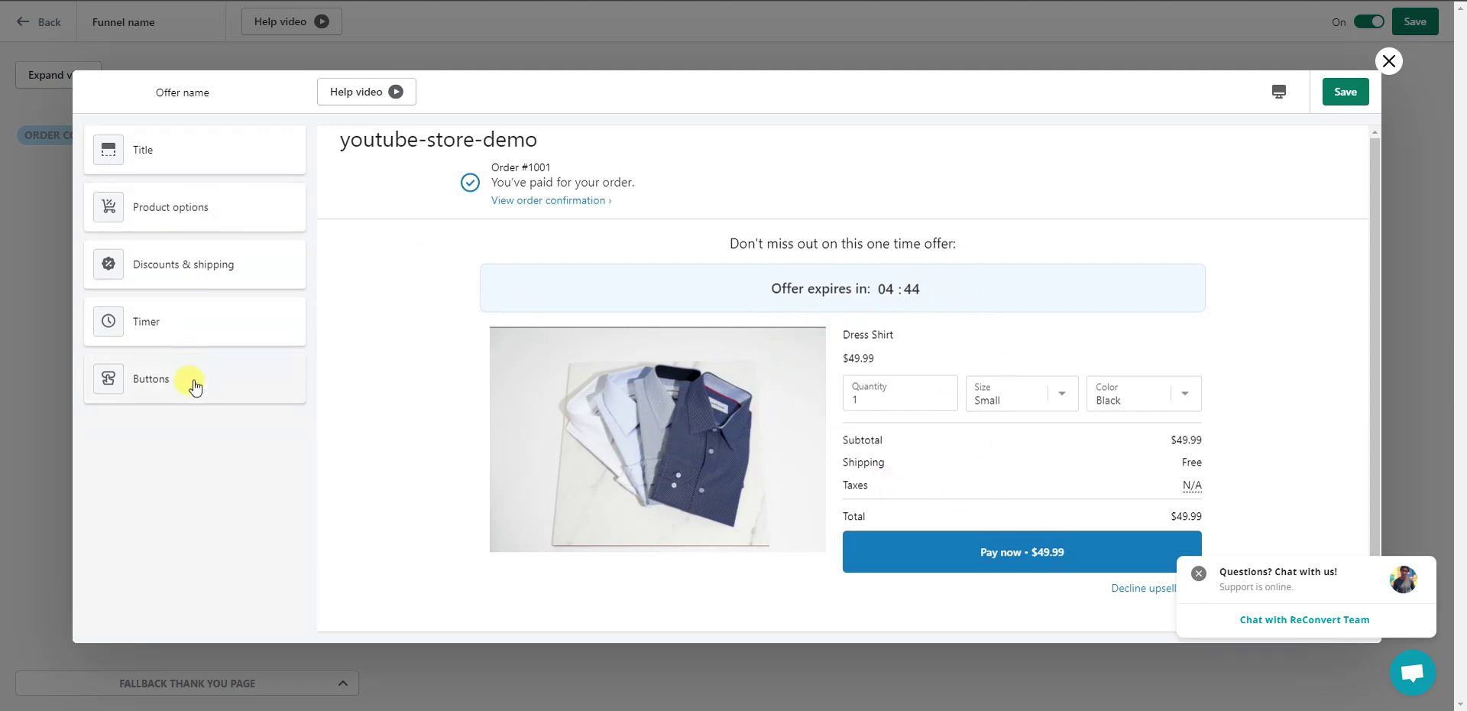
left_click(238, 166)
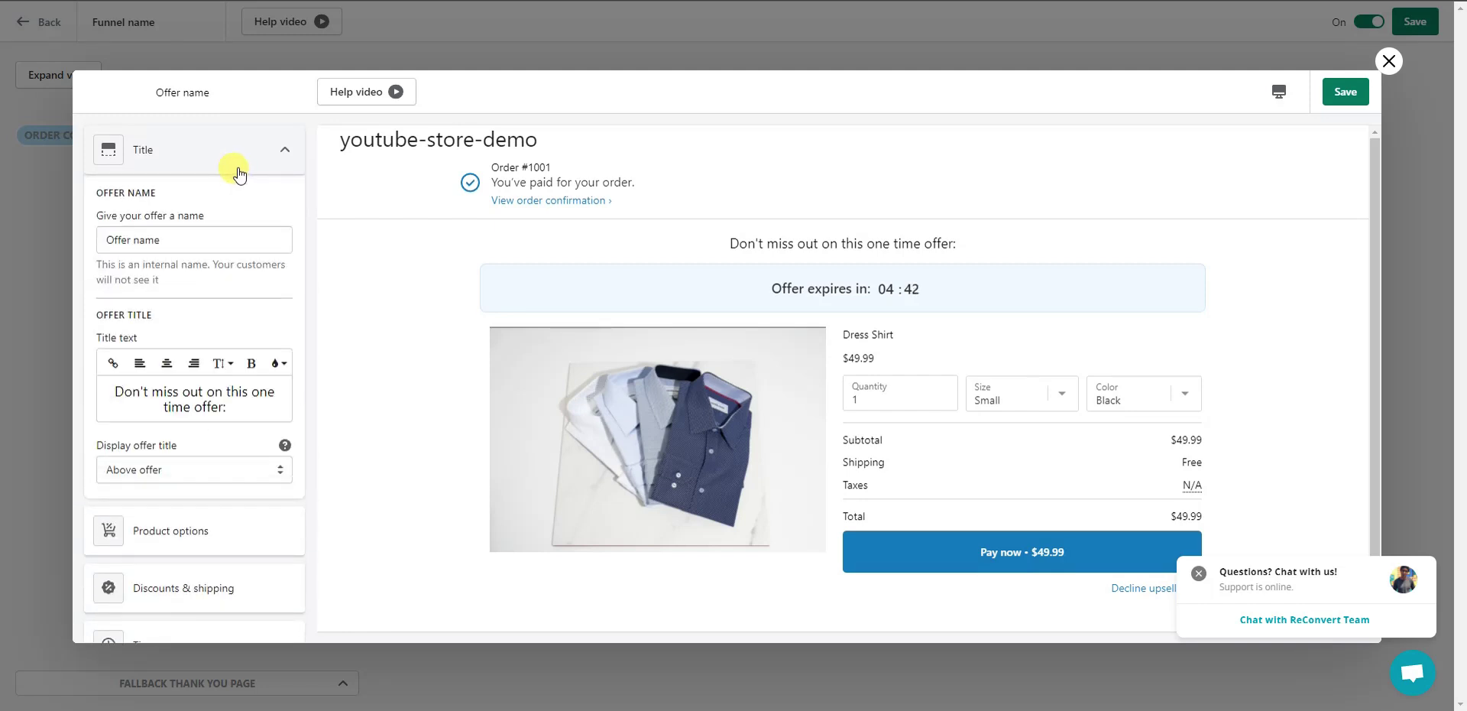
left_click_drag(175, 241, 74, 243)
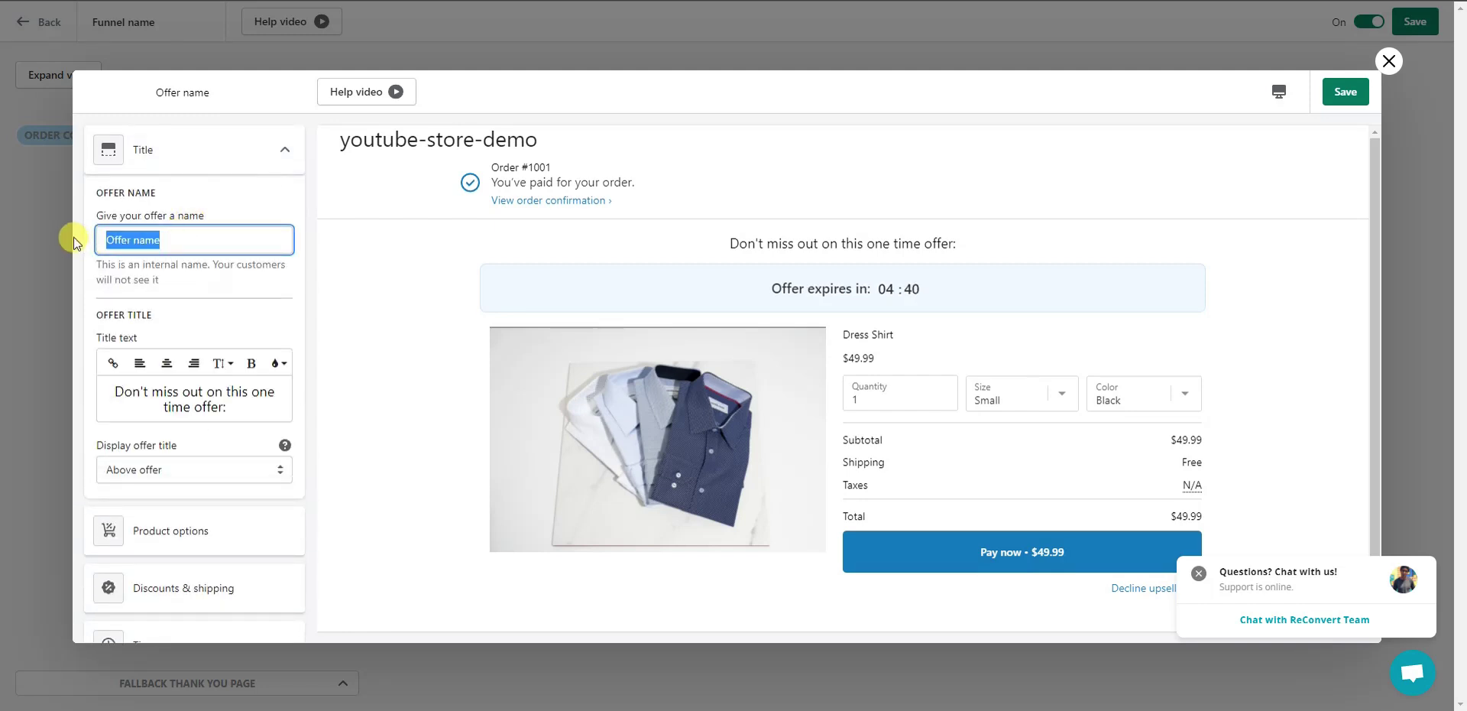
type("additional shirt offer")
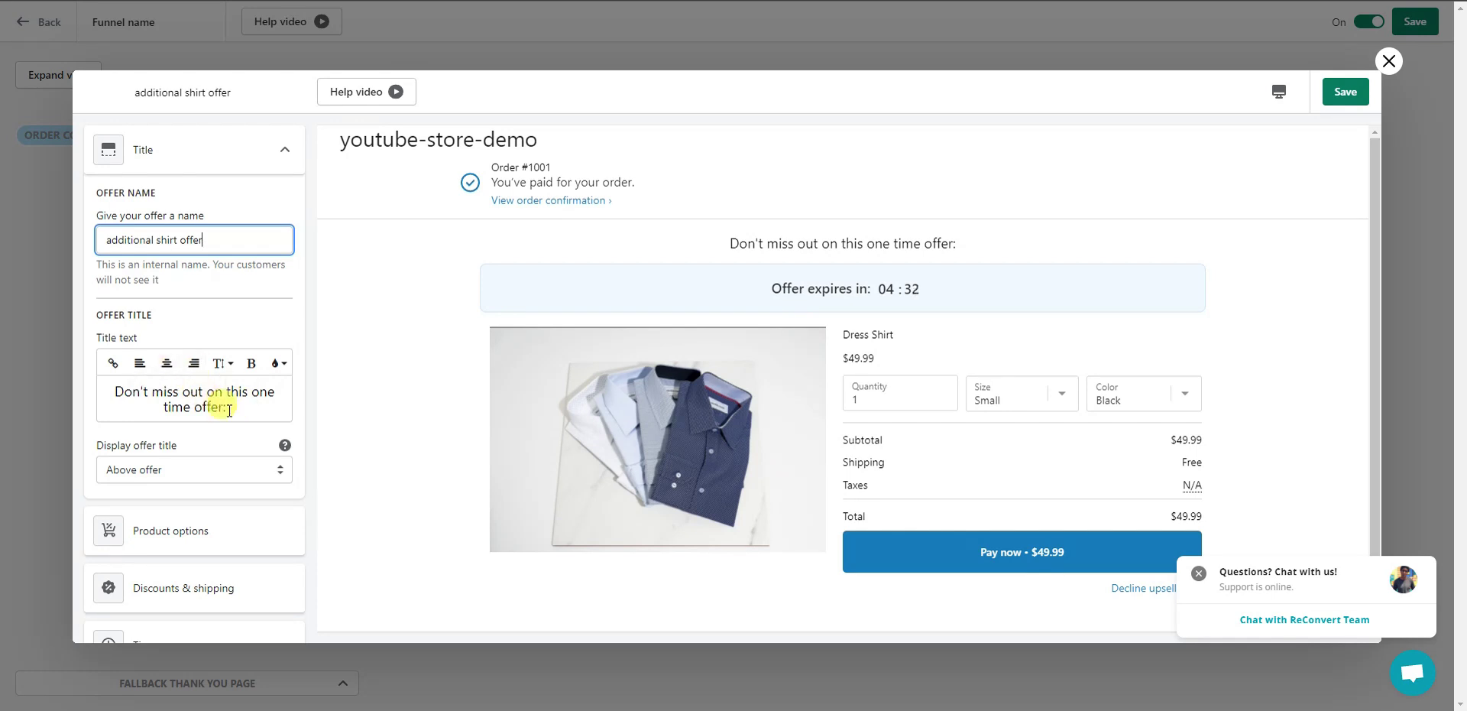
Step: Replace the offer's title text with "Get another shirt for 20% off"
left_click_drag(229, 410, 103, 385)
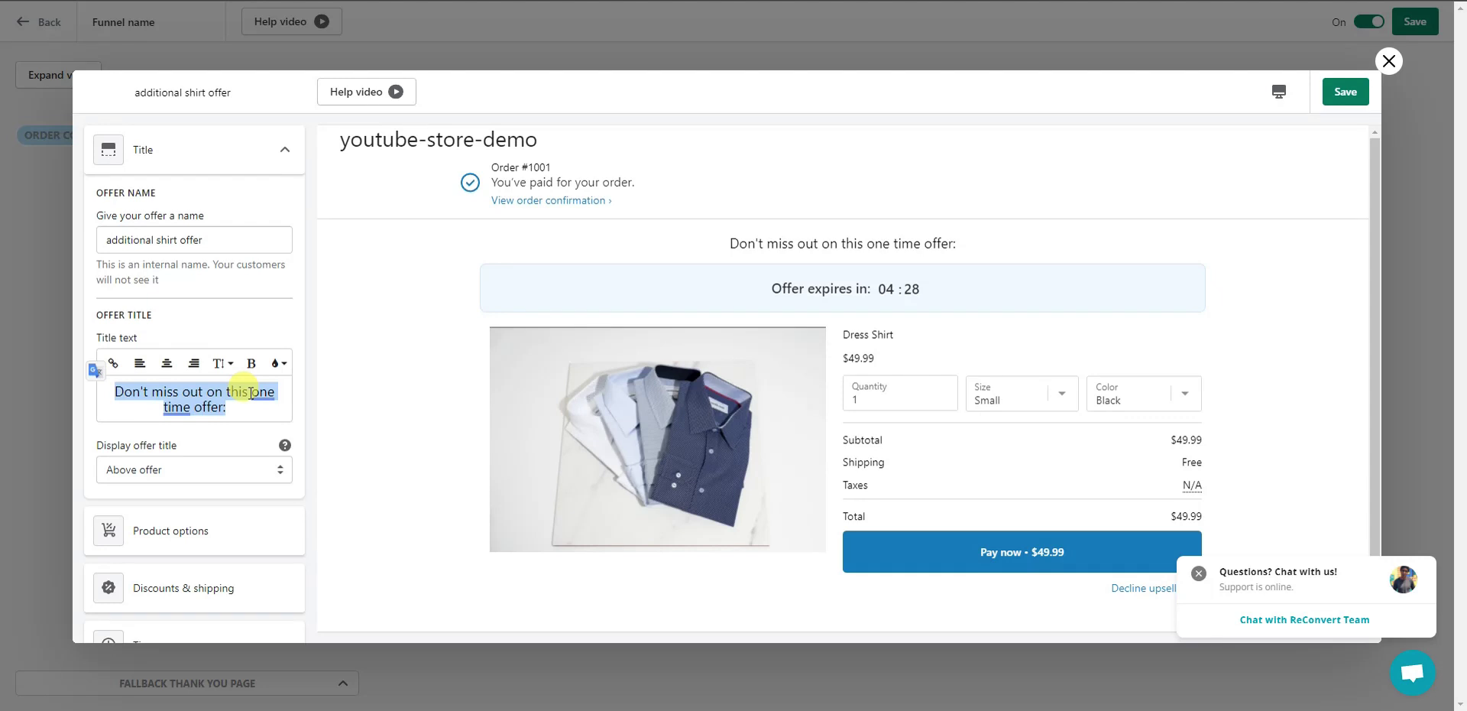
type("G")
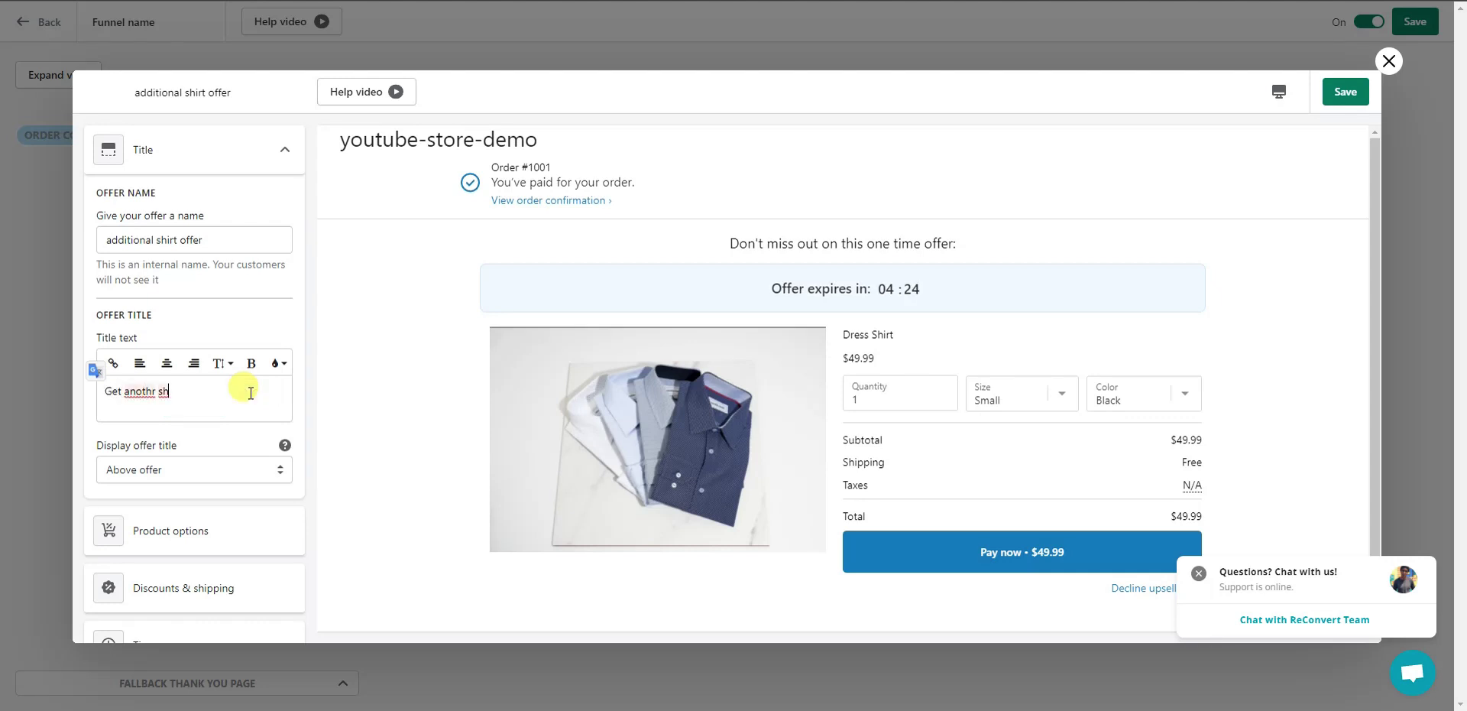
type("et another shirt for 20% off")
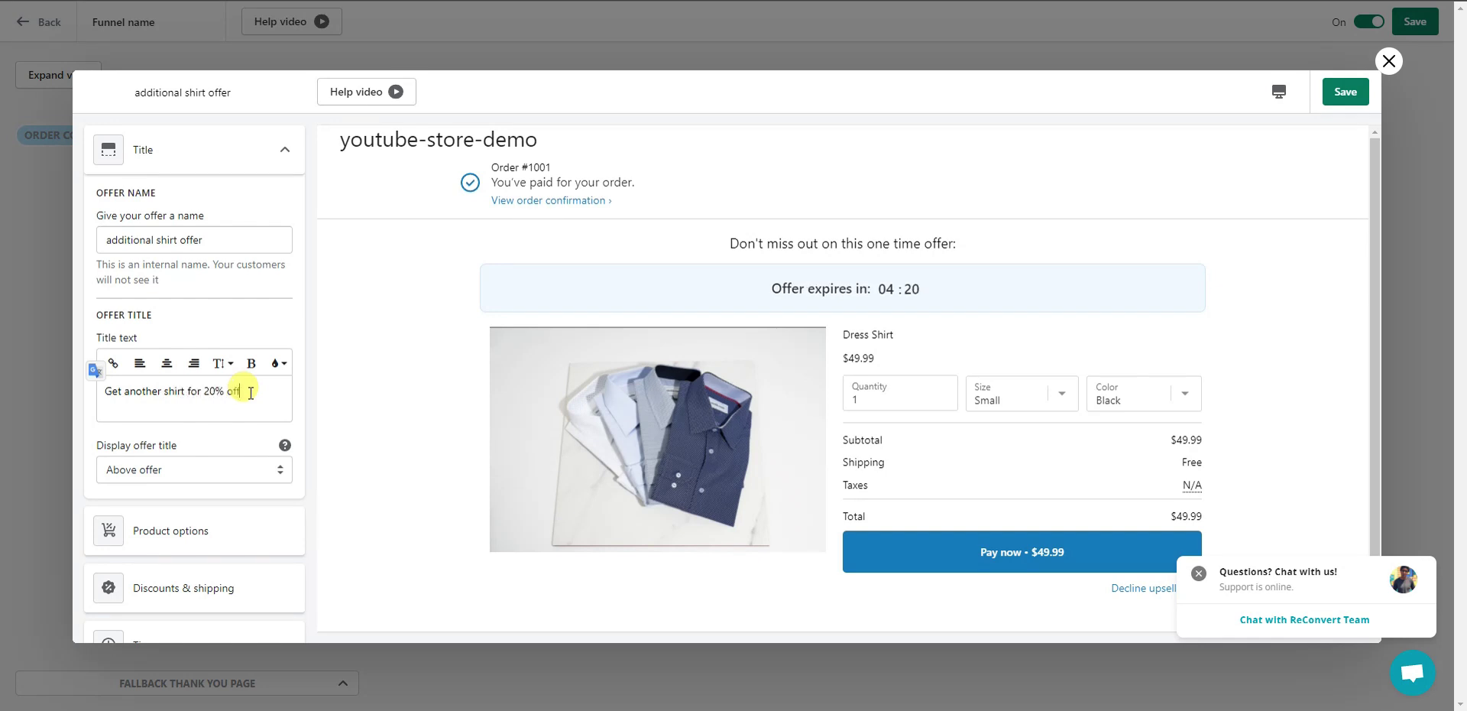
Step: Complete the offer title as "Get another shirt for 20% off!" and centre it with bold turned on
type("!")
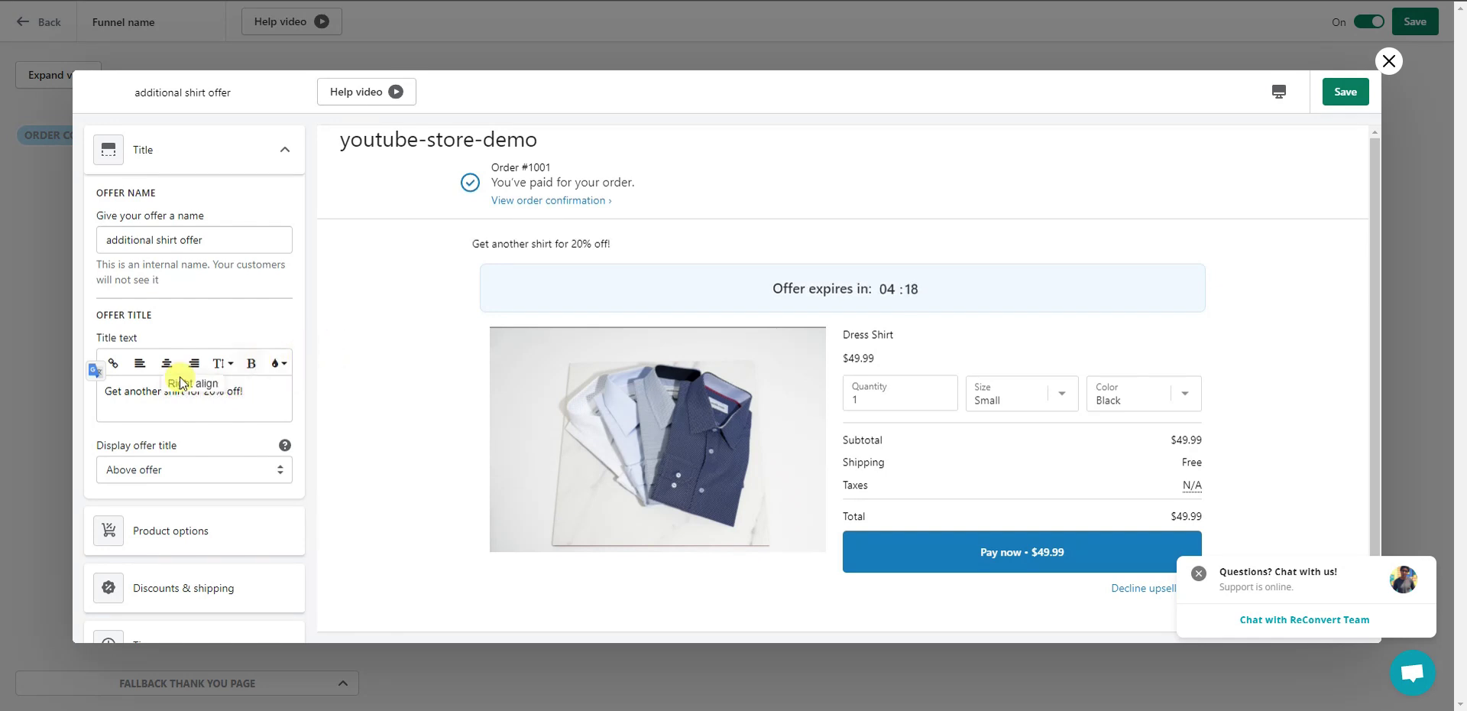
left_click(162, 365)
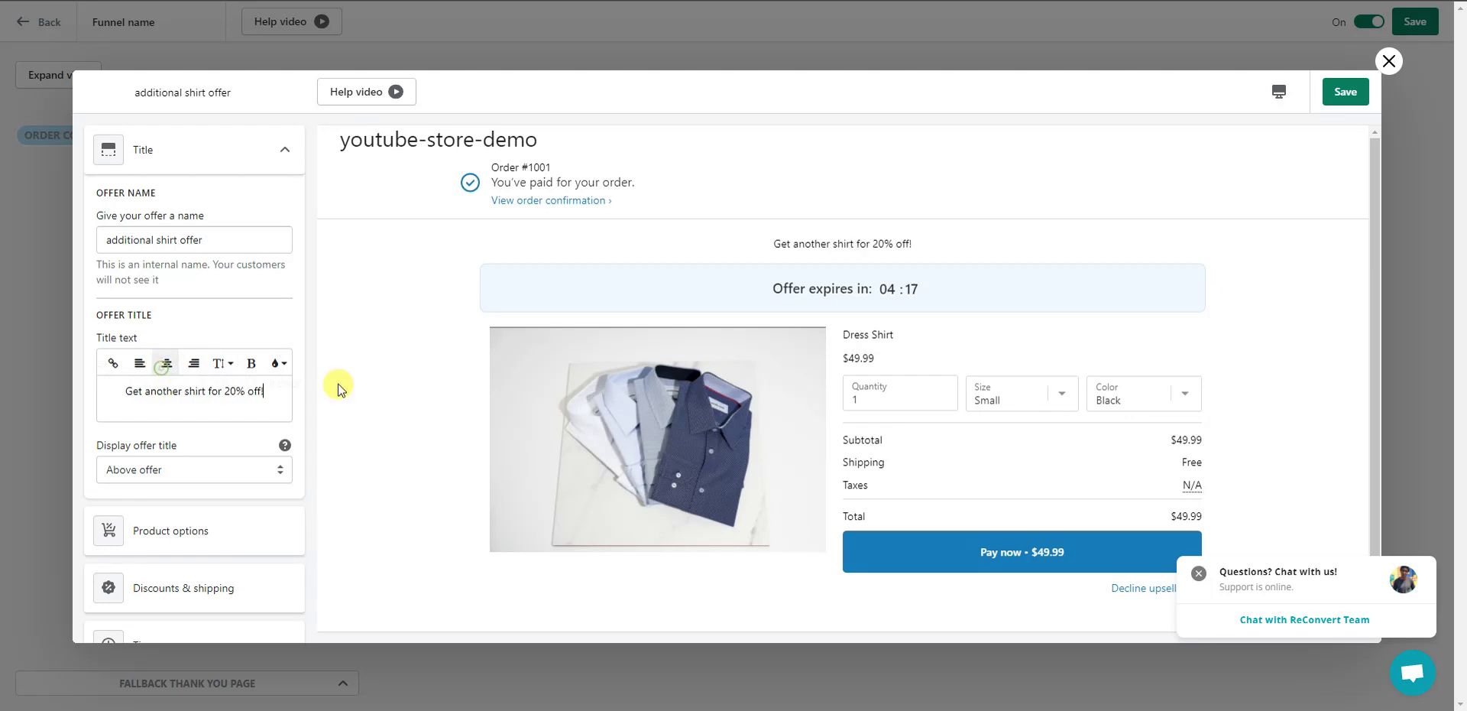
left_click(249, 365)
scroll(279, 409, "down", 1)
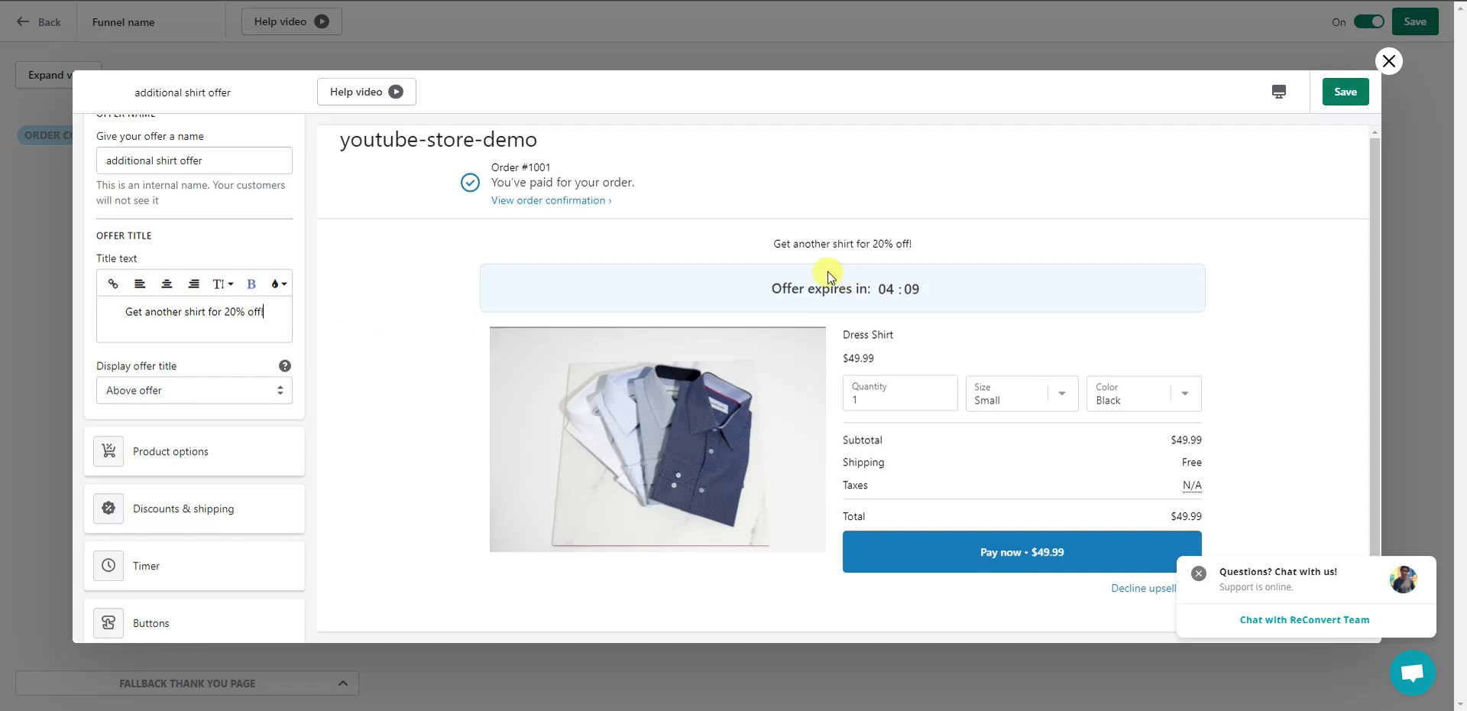
Step: Set the shirt offer's percentage discount value to 20 and collapse the discount settings
scroll(252, 401, "down", 1)
left_click(211, 417)
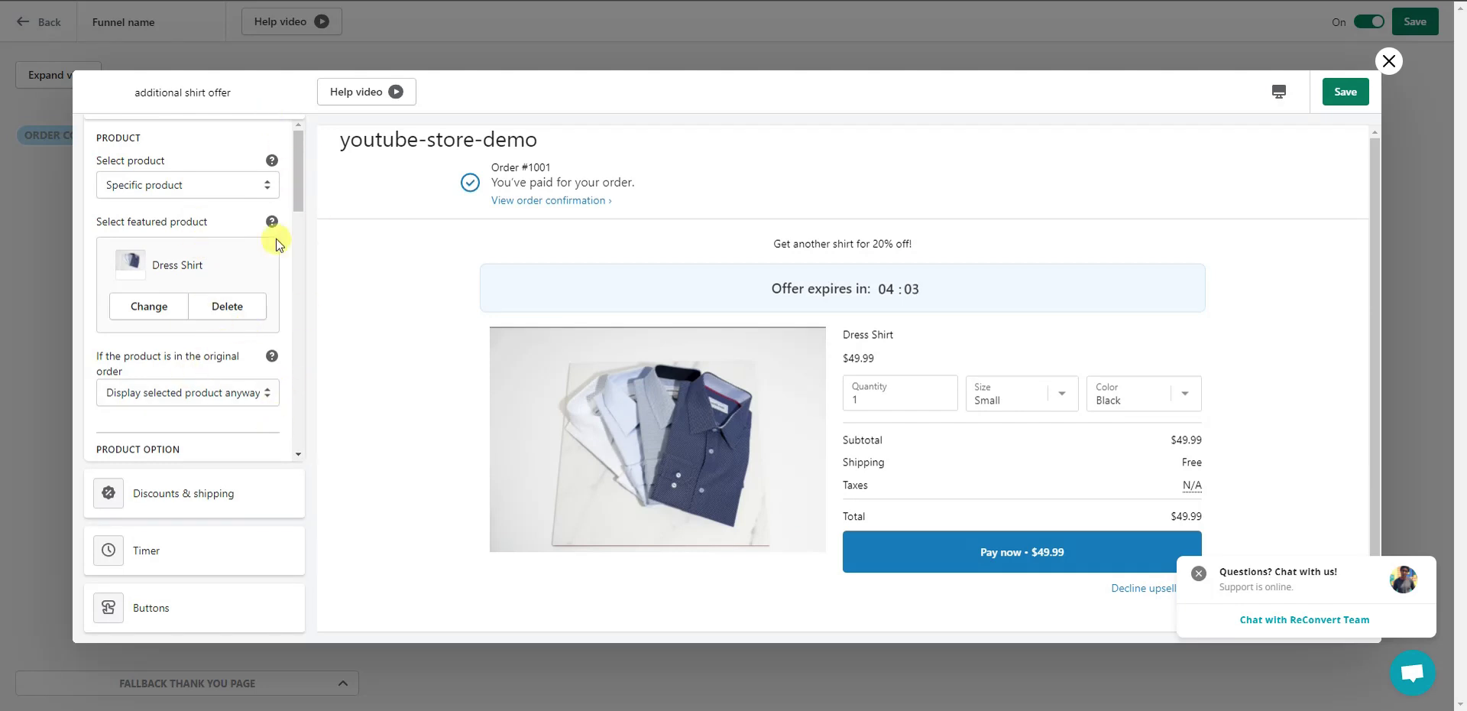
scroll(236, 393, "down", 2)
left_click(232, 493)
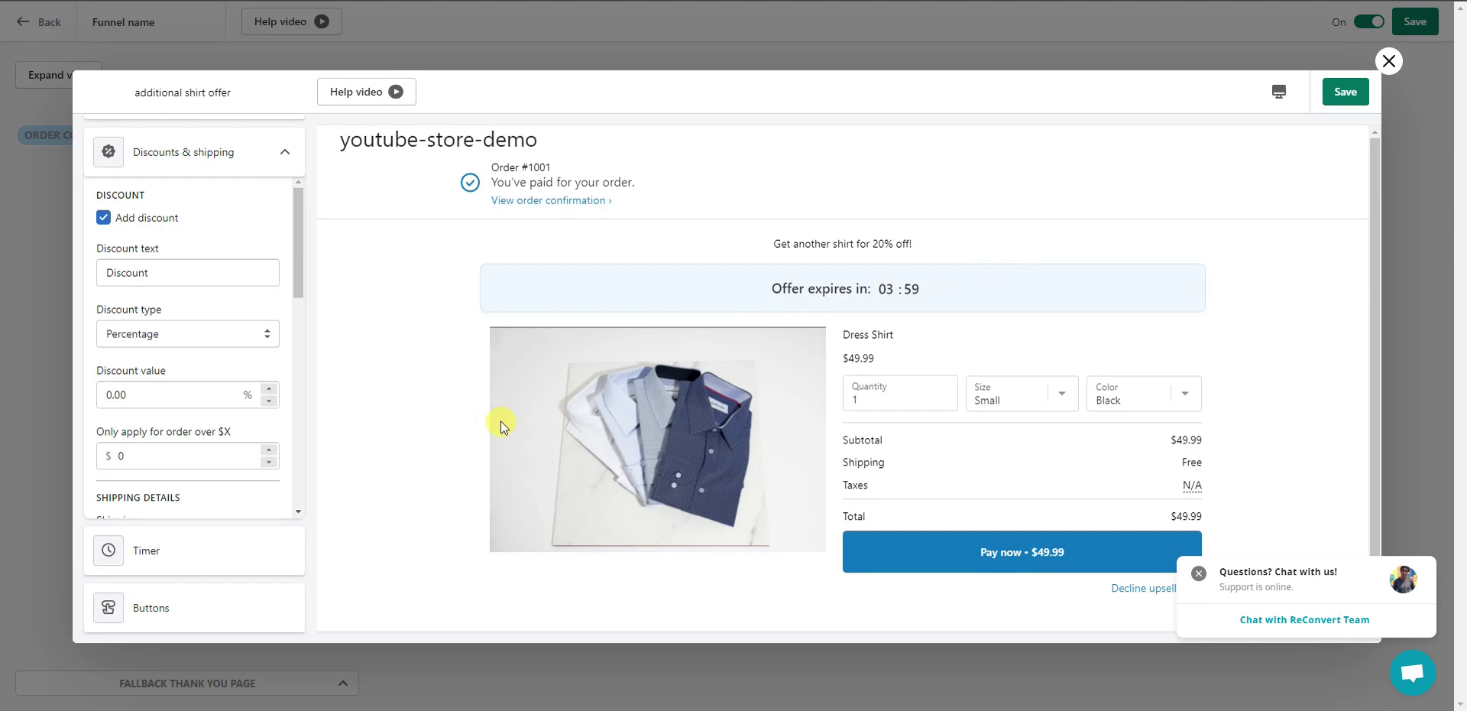
left_click_drag(148, 394, 99, 394)
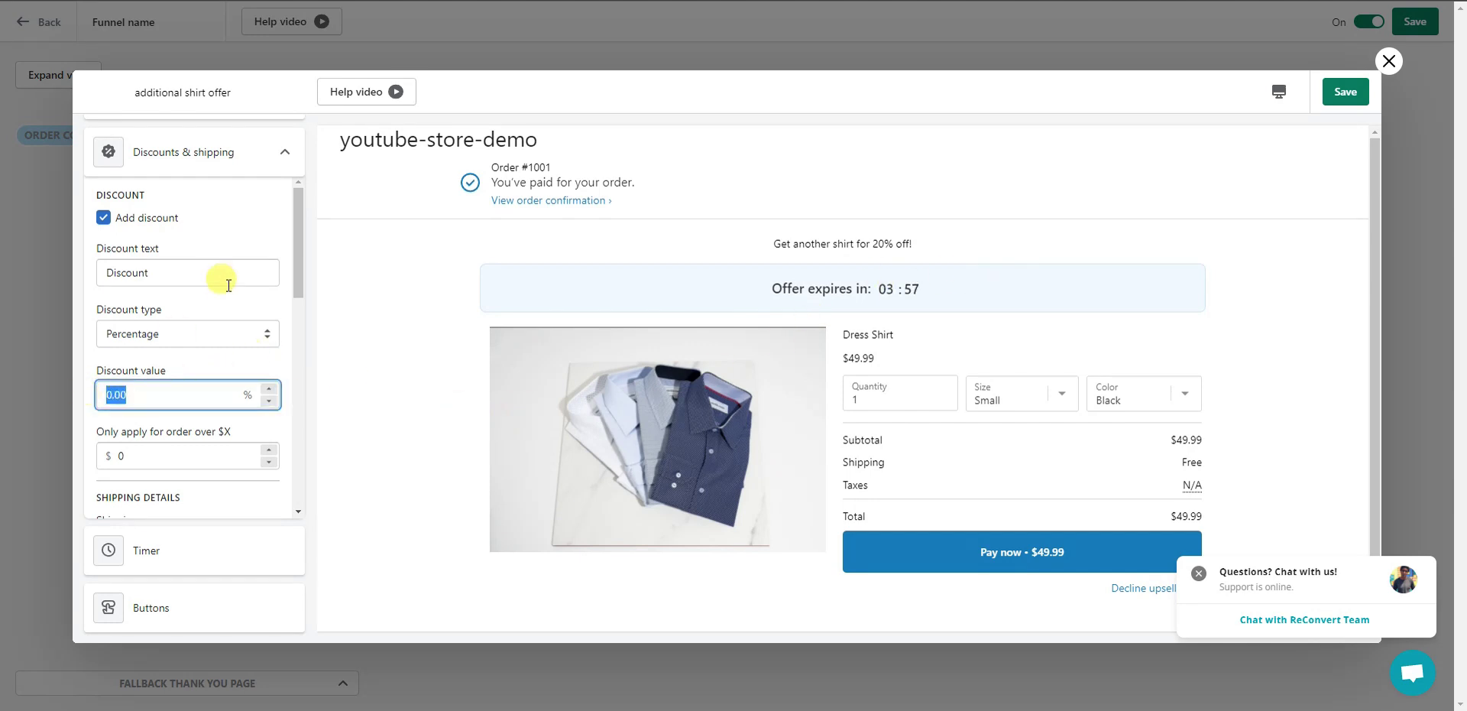
left_click(210, 366)
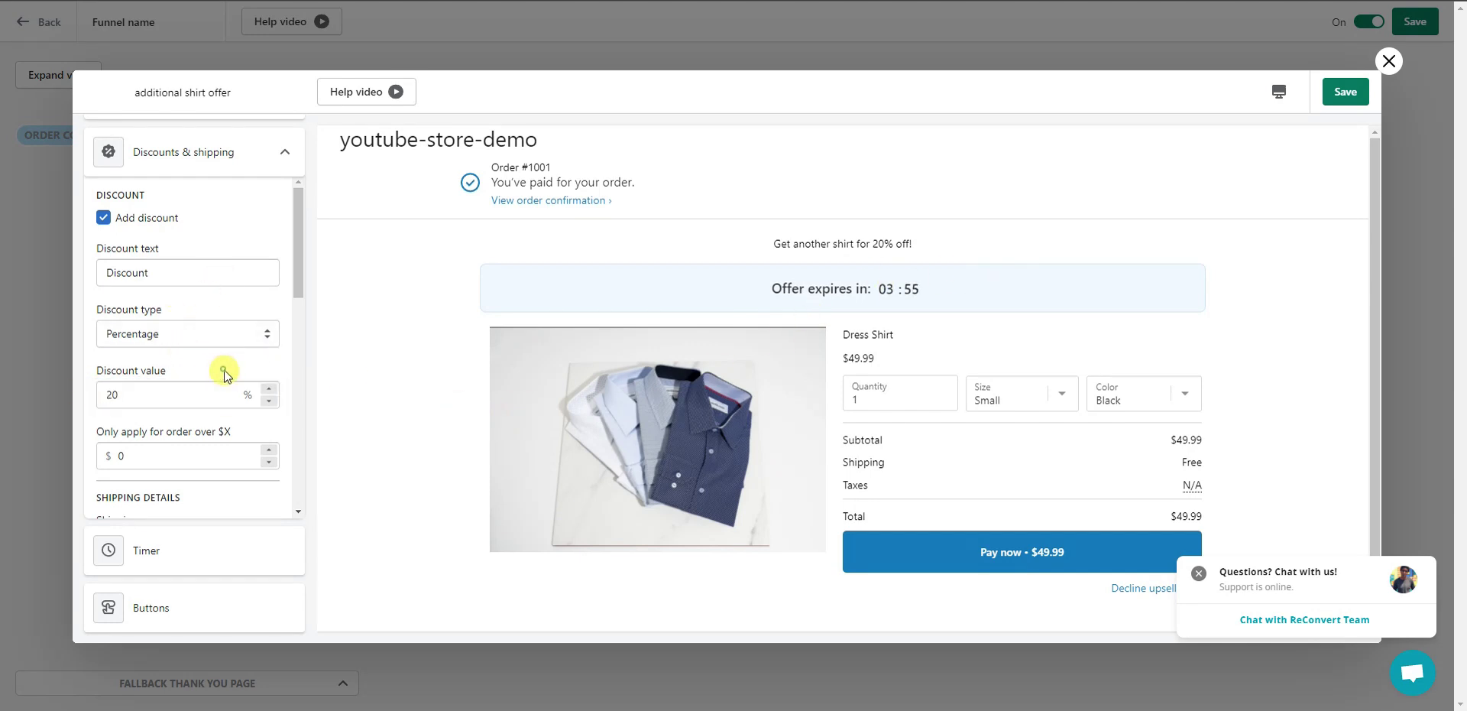
scroll(237, 321, "down", 2)
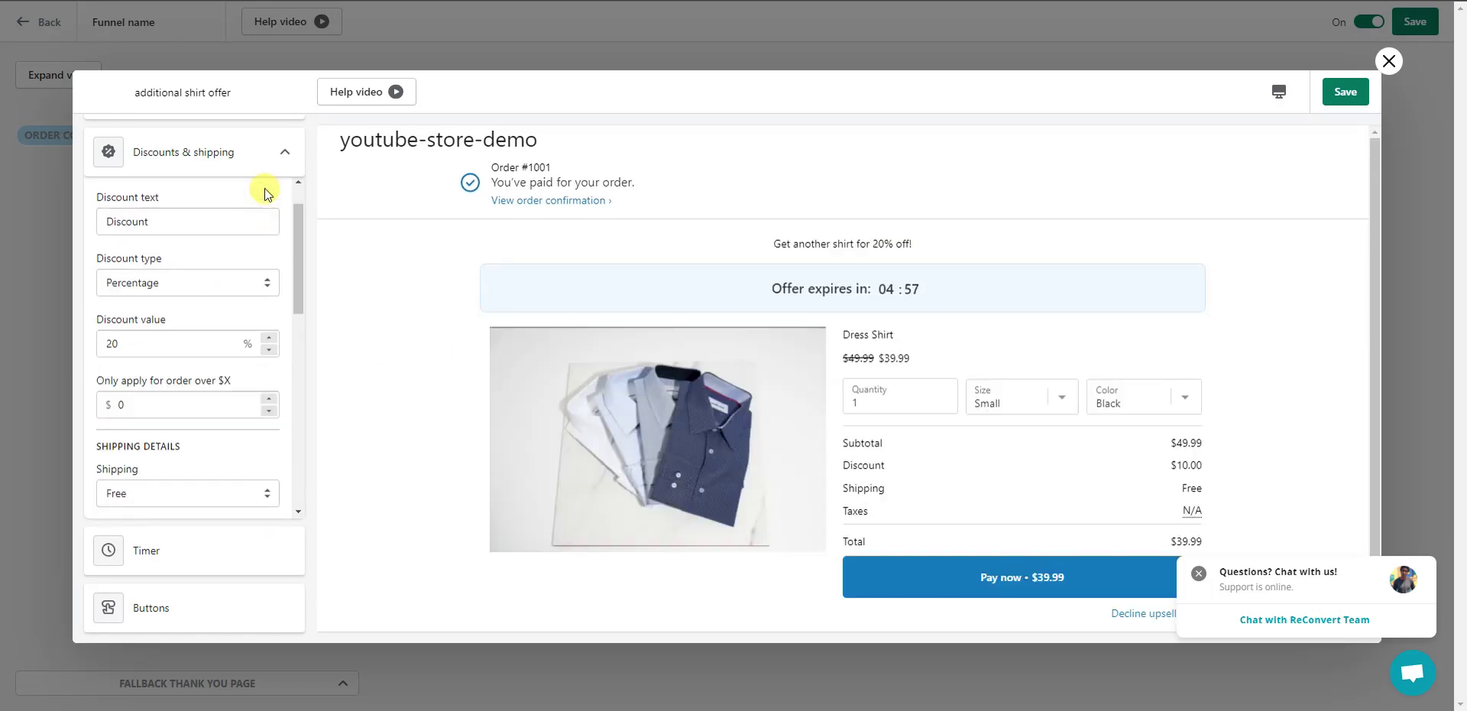
left_click(285, 152)
Step: Try the shirt offer without its countdown timer and restore the timer
left_click(232, 331)
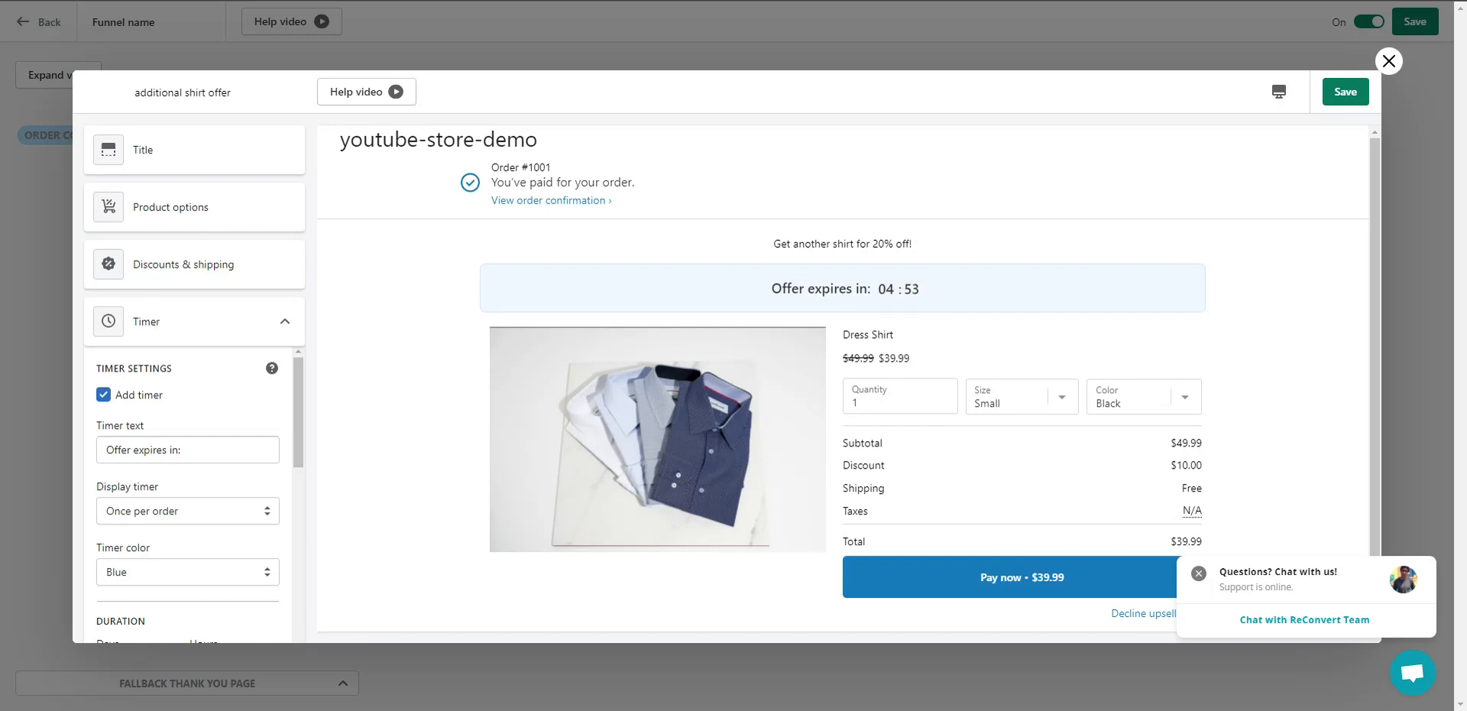
left_click(145, 397)
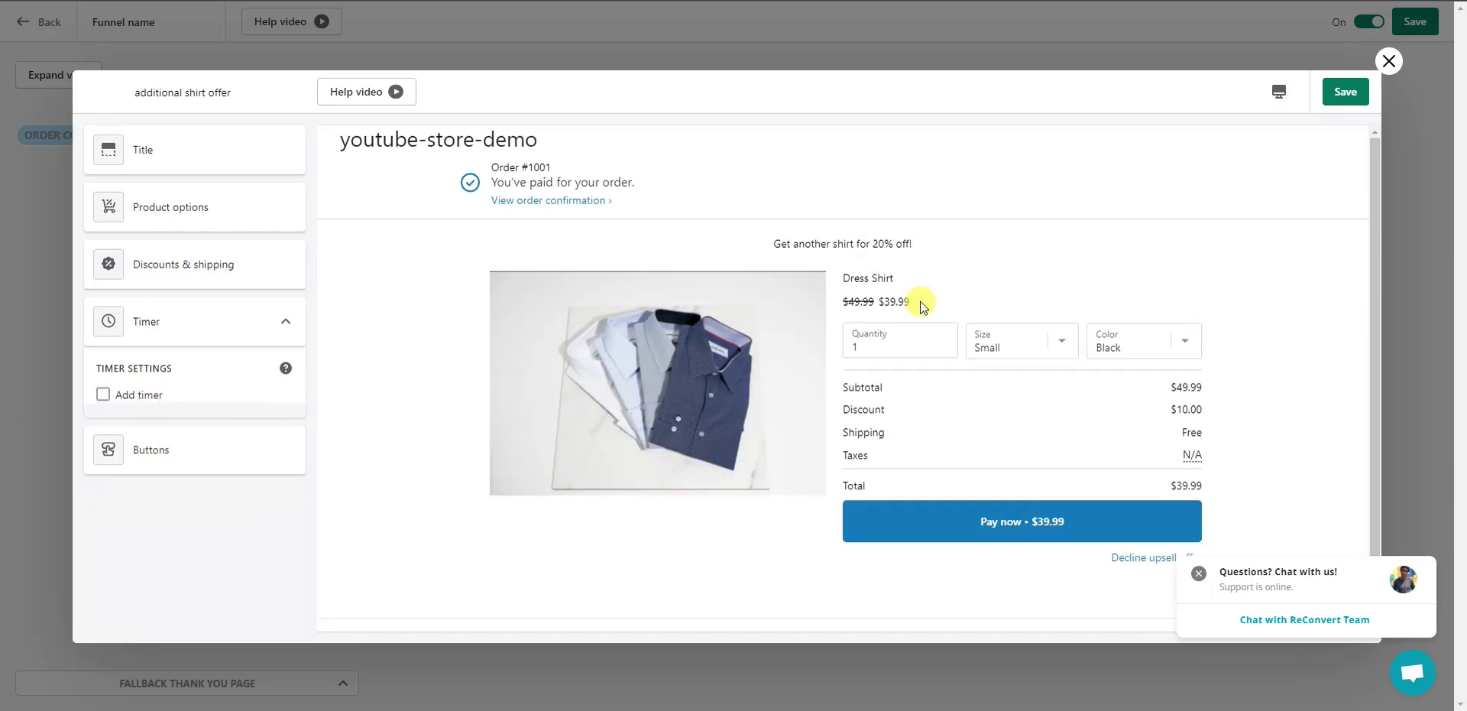
left_click(103, 394)
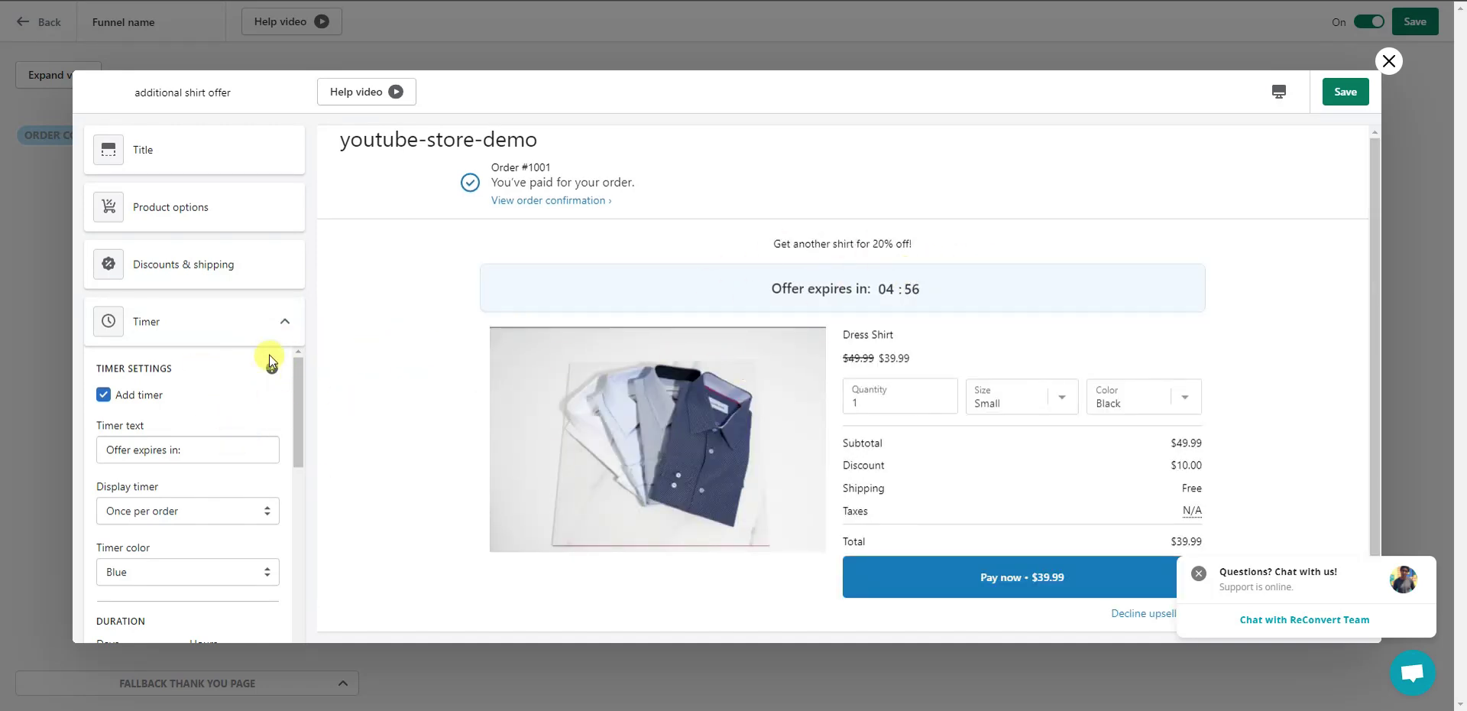
Step: Review the timer's display, duration and position settings and the offer's accept and decline button settings
scroll(196, 507, "down", 1)
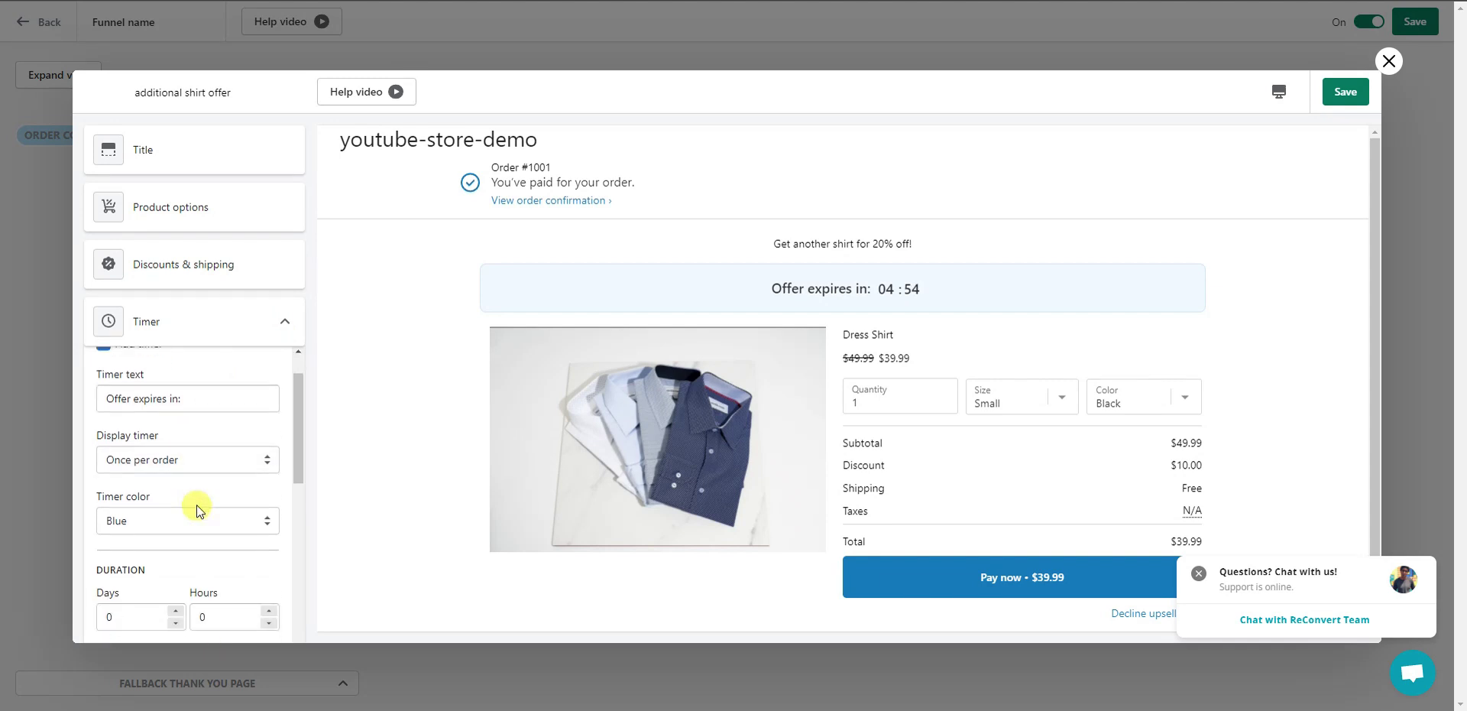
left_click(240, 460)
left_click(238, 462)
scroll(183, 444, "down", 5)
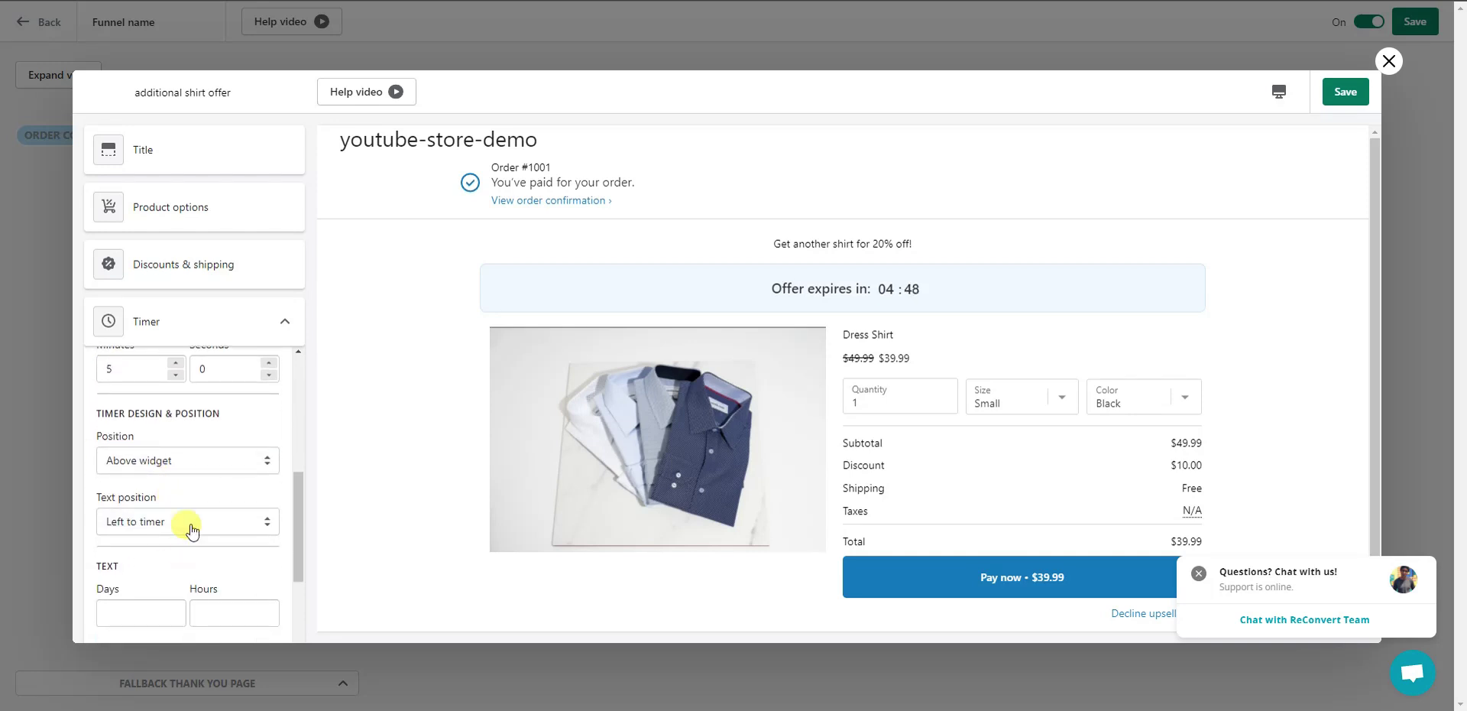
left_click(288, 323)
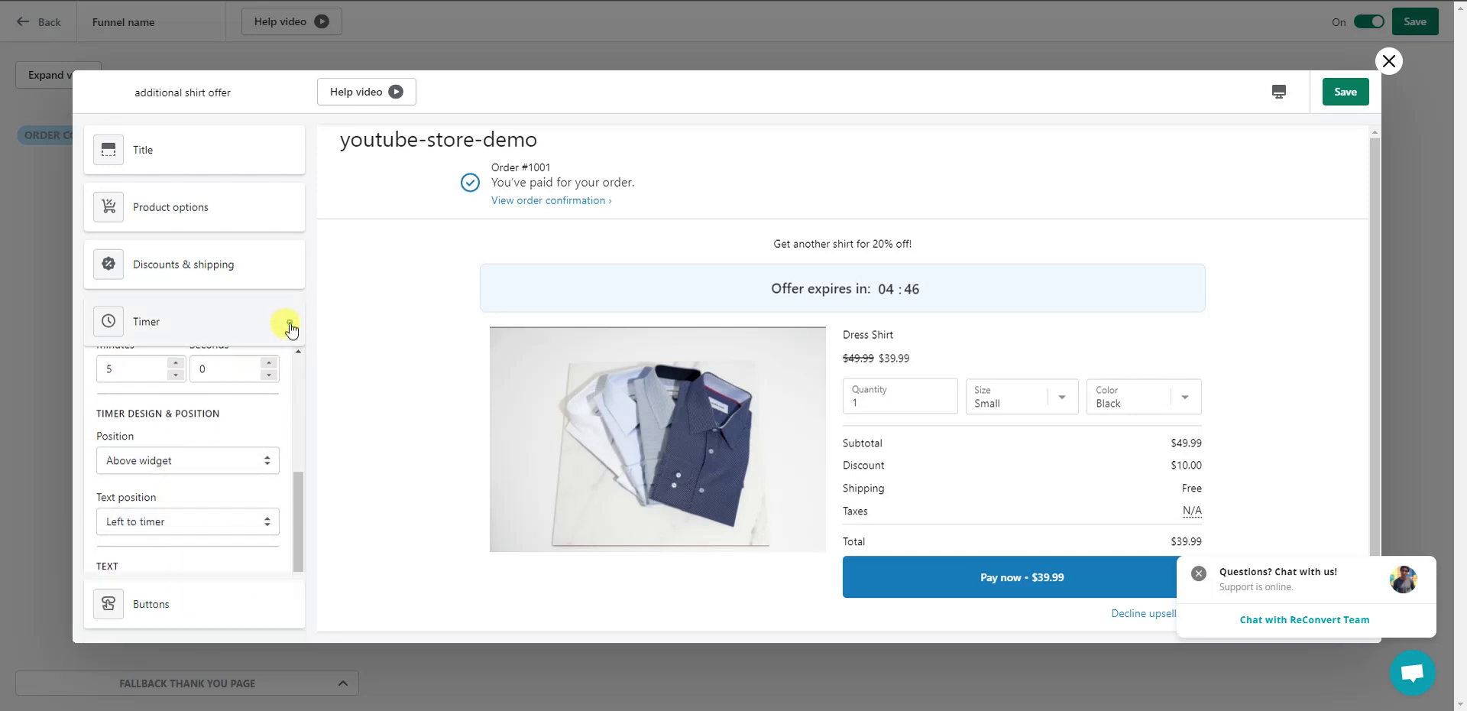
left_click(236, 397)
scroll(241, 445, "down", 1)
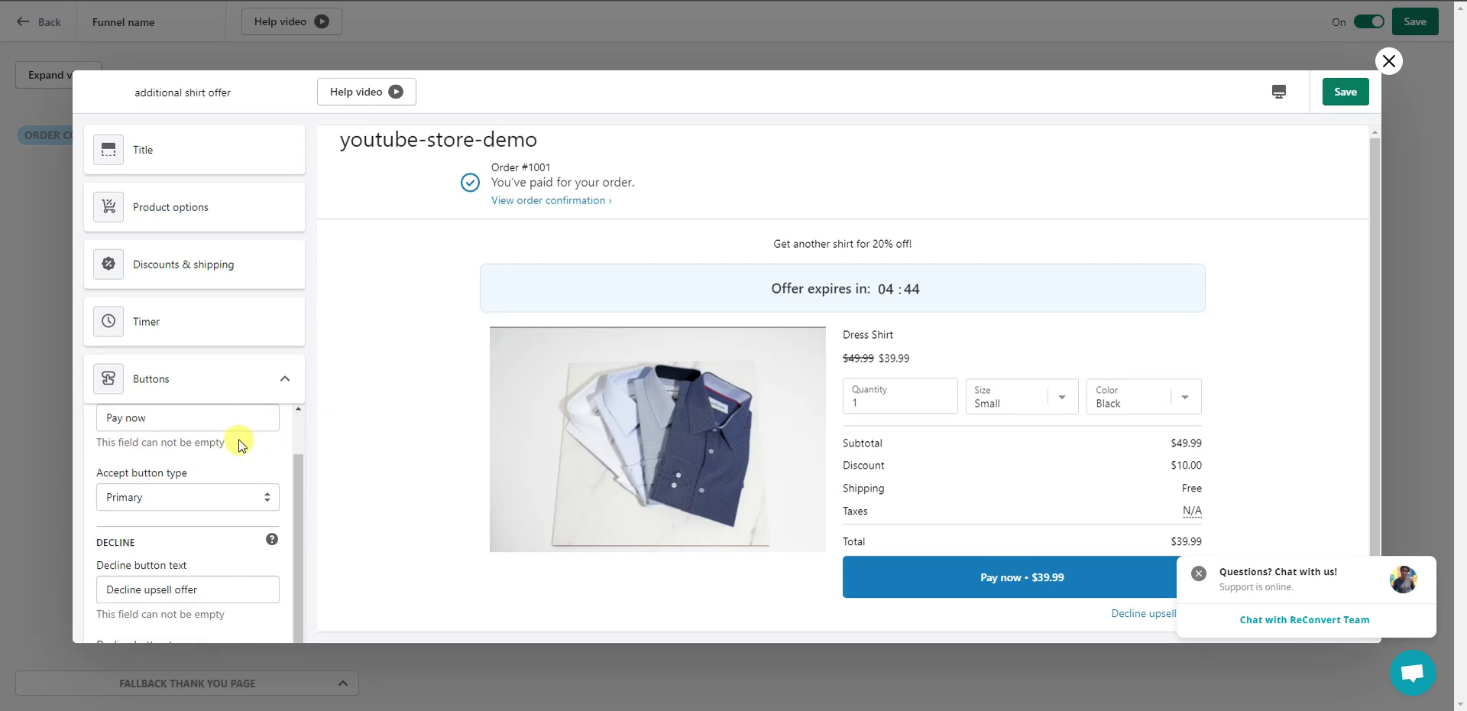
scroll(242, 529, "up", 1)
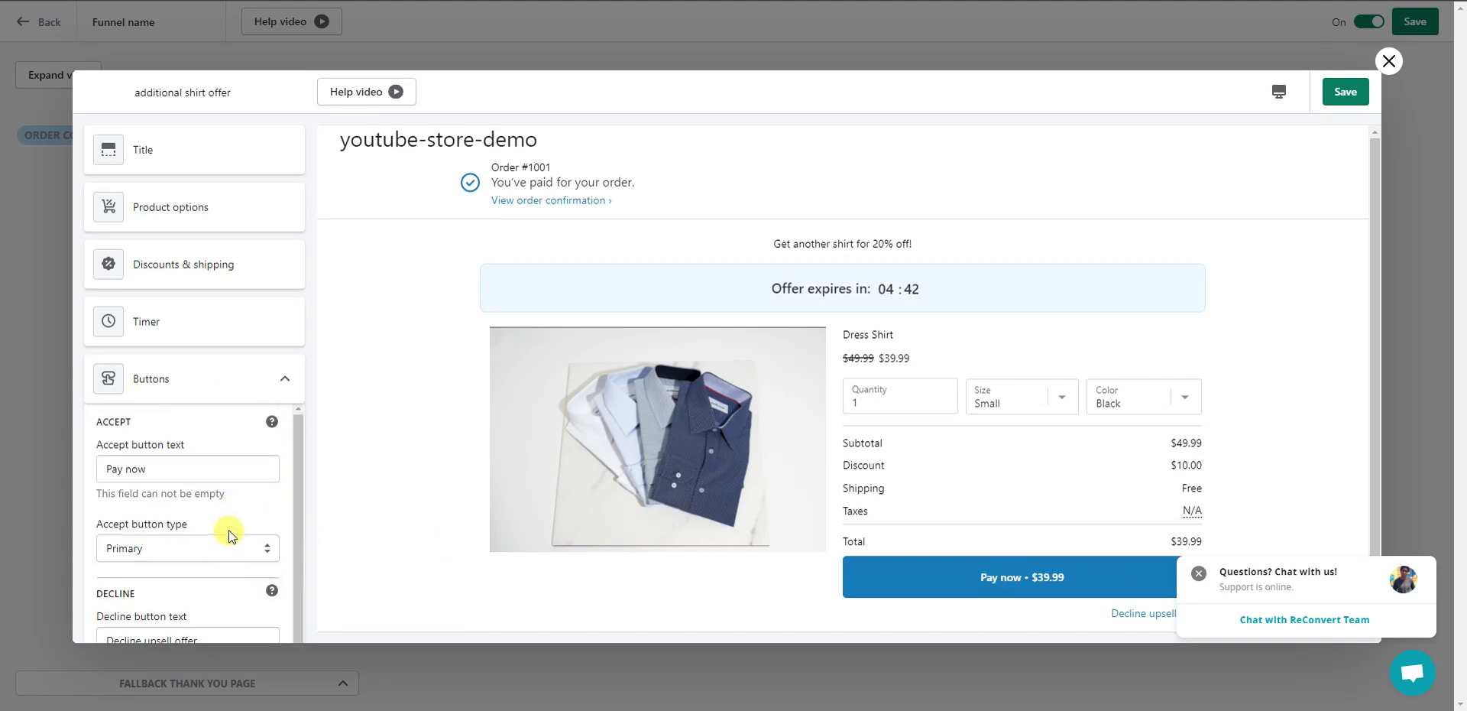
scroll(156, 479, "down", 1)
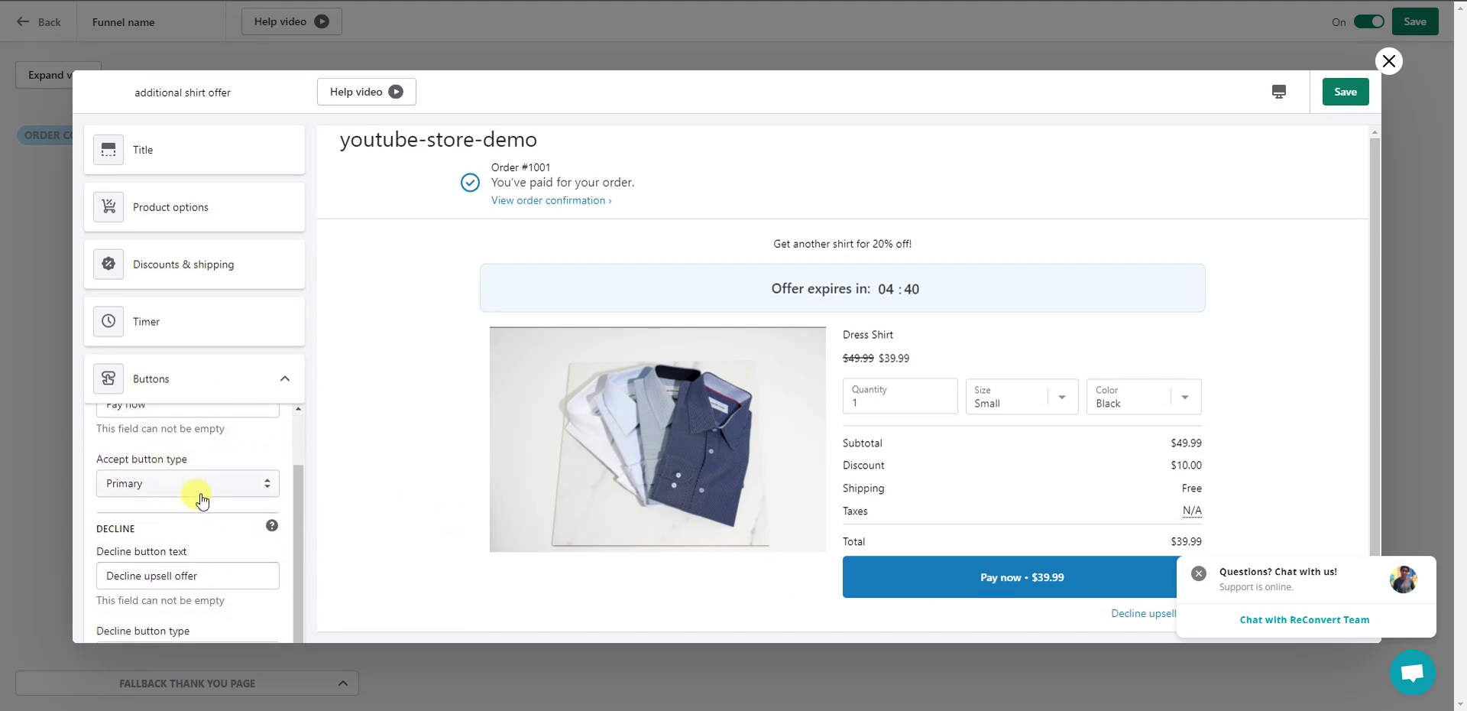
scroll(214, 483, "up", 1)
left_click(283, 380)
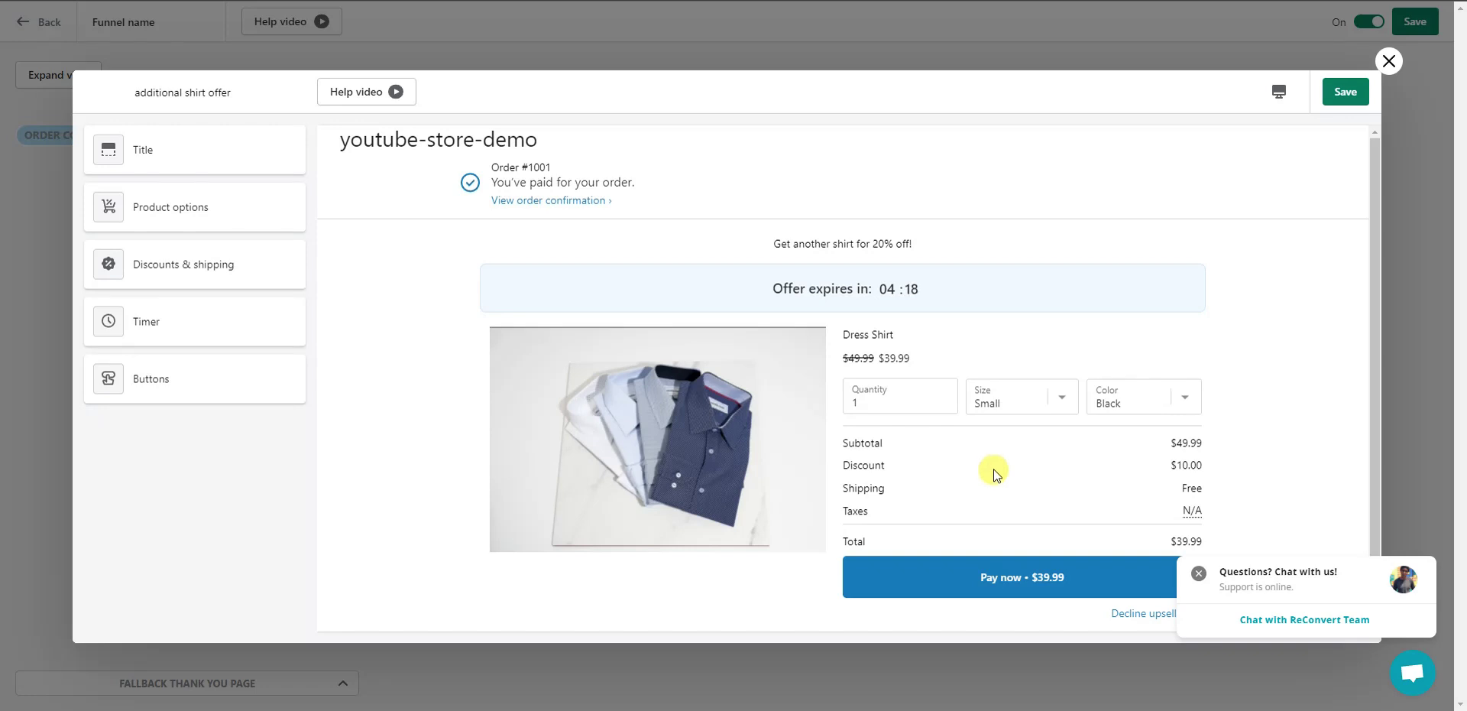
Step: Save the additional shirt offer and close its editor
left_click(1033, 573)
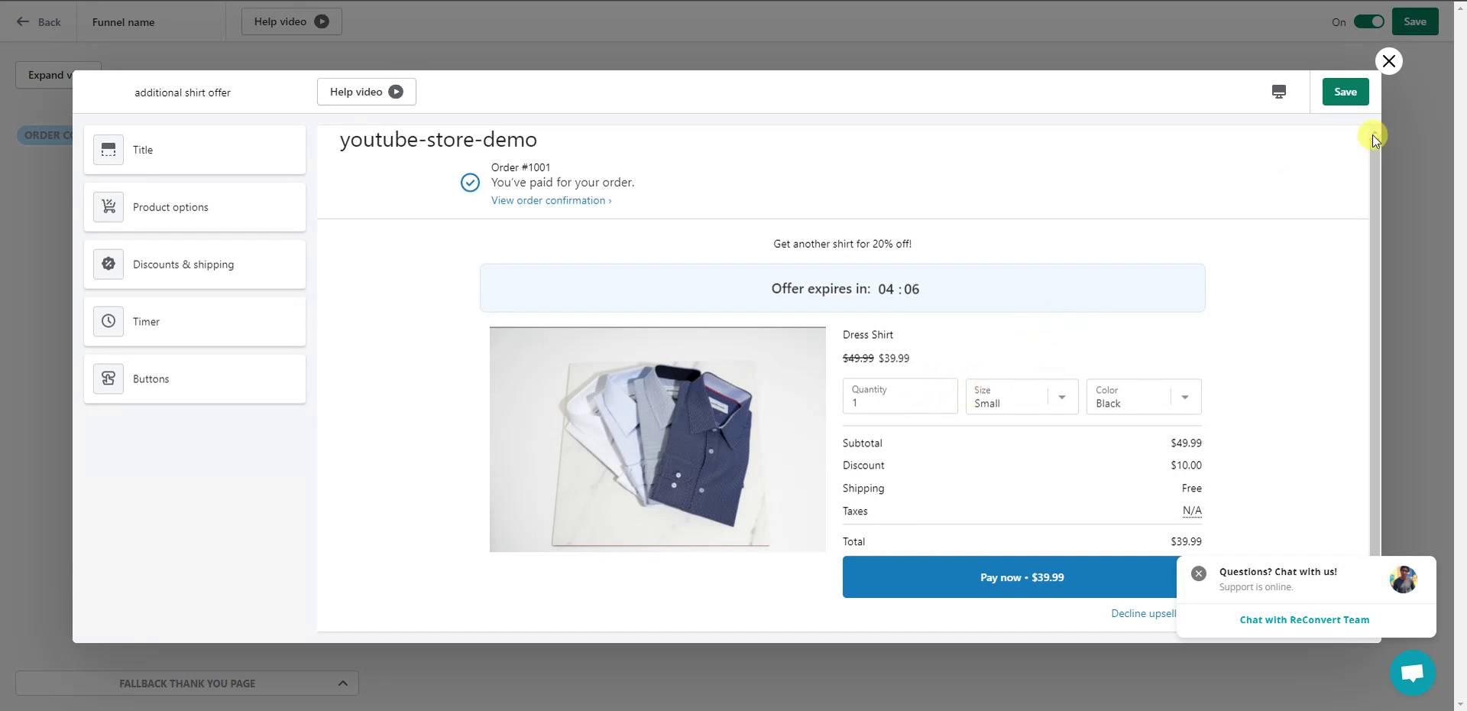
left_click(1346, 98)
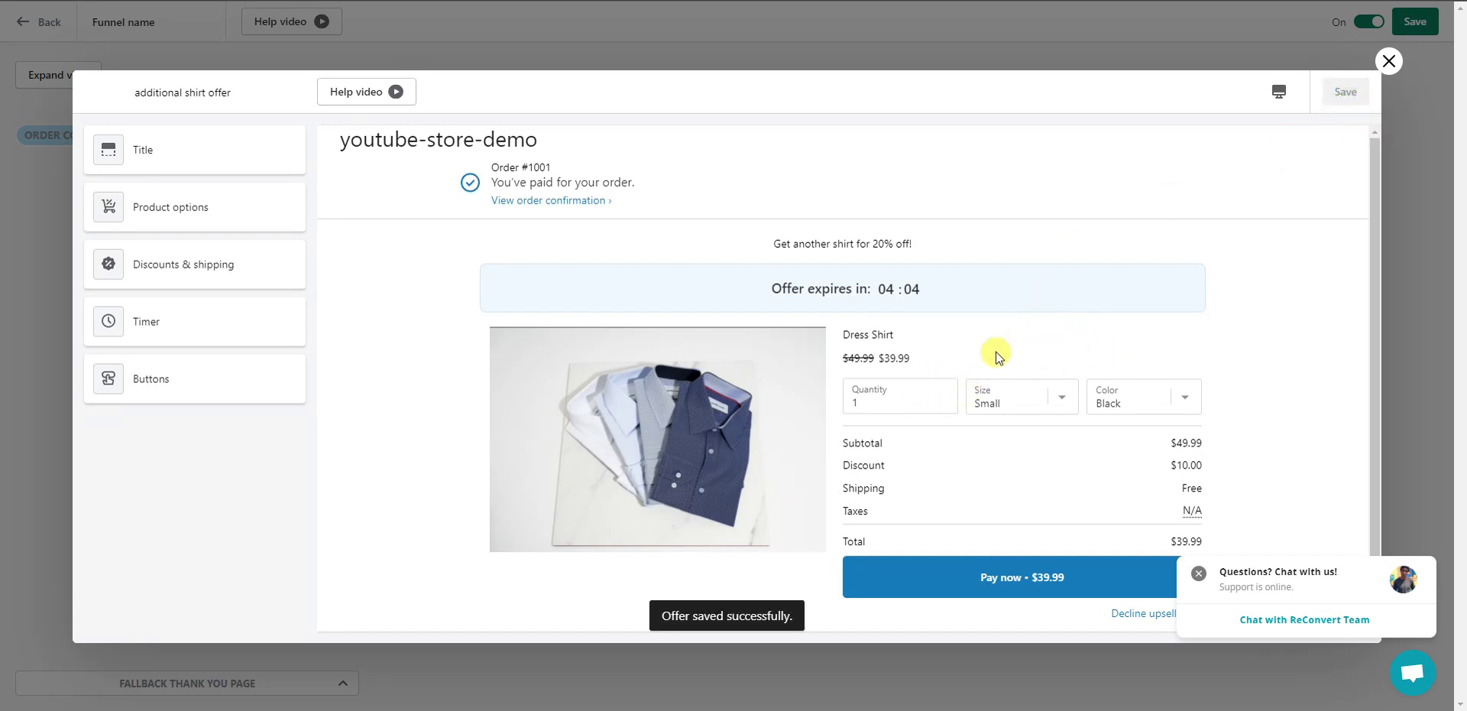
left_click(1388, 60)
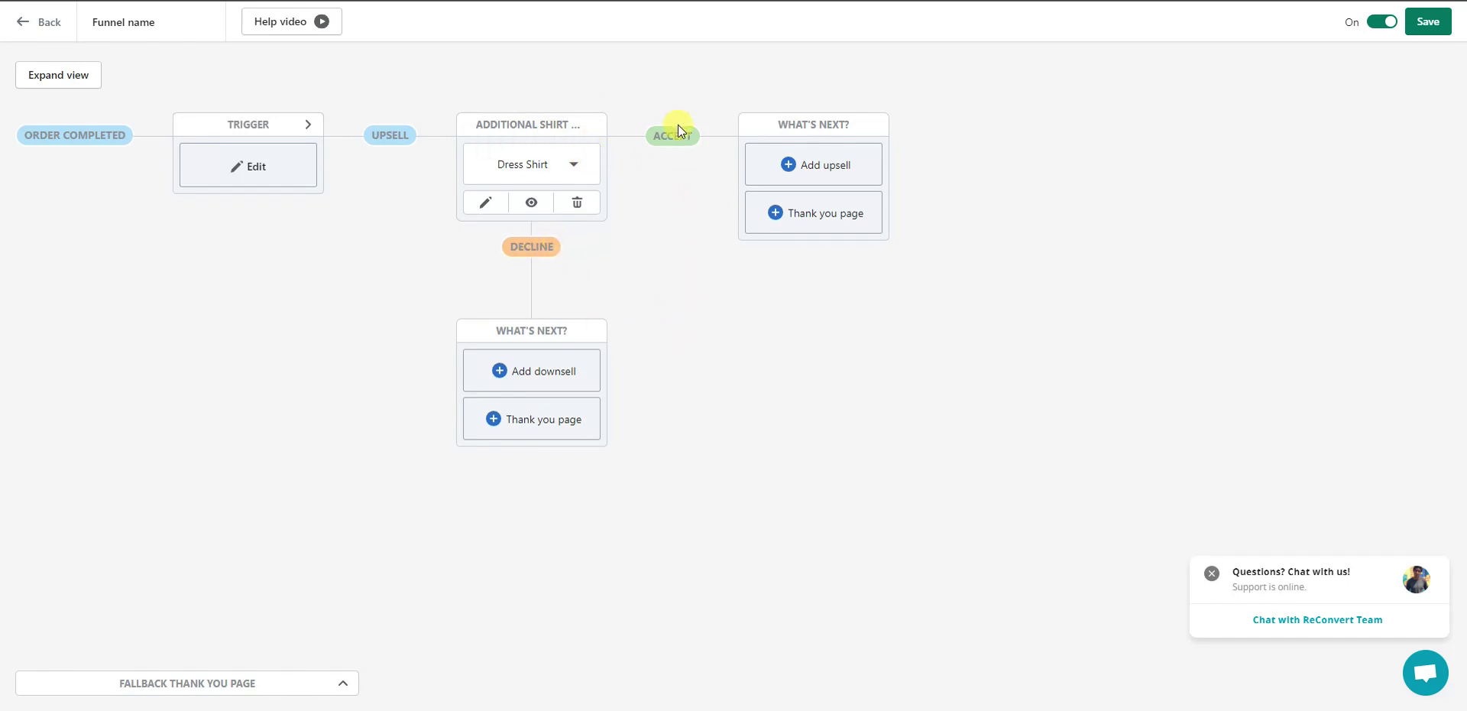
Step: Add a thank you page to the accept branch and create a new downsell offer on the decline branch
left_click(840, 221)
left_click(826, 228)
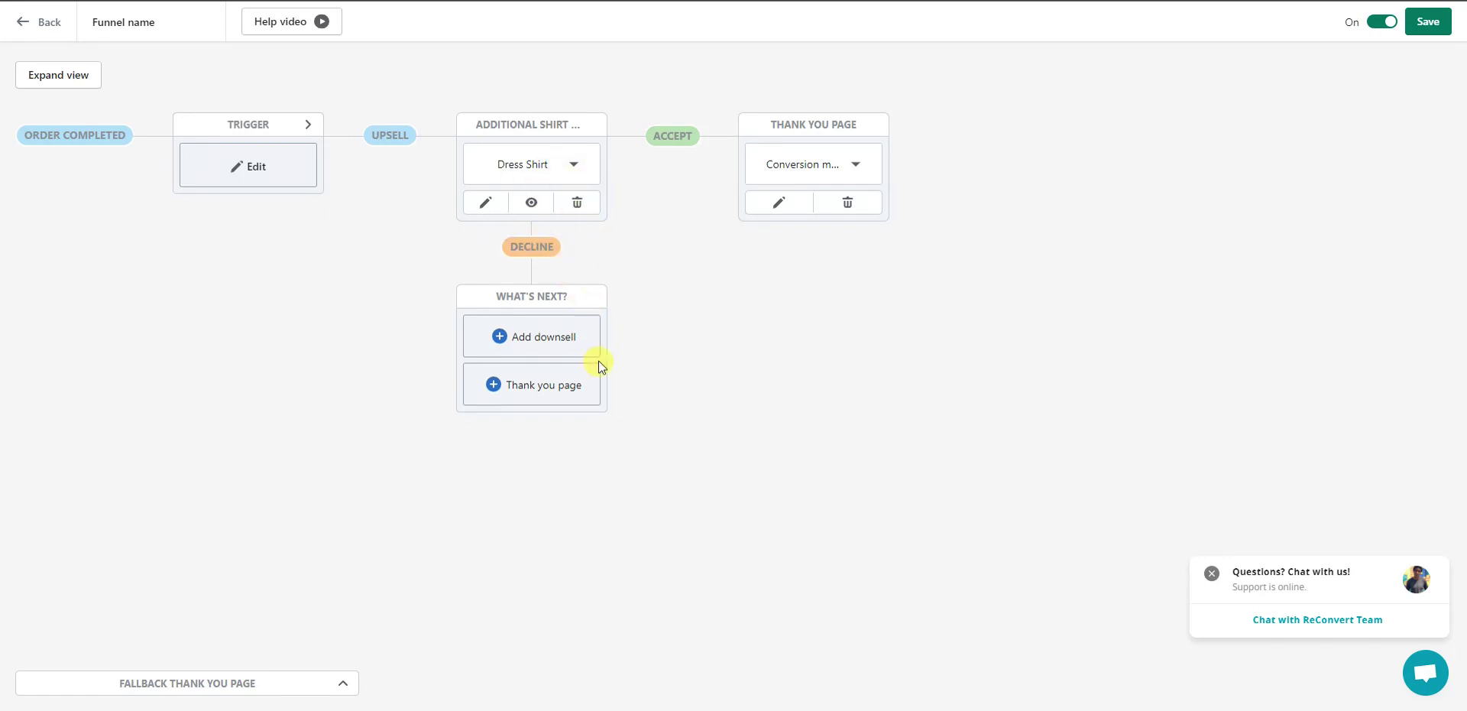
left_click(548, 341)
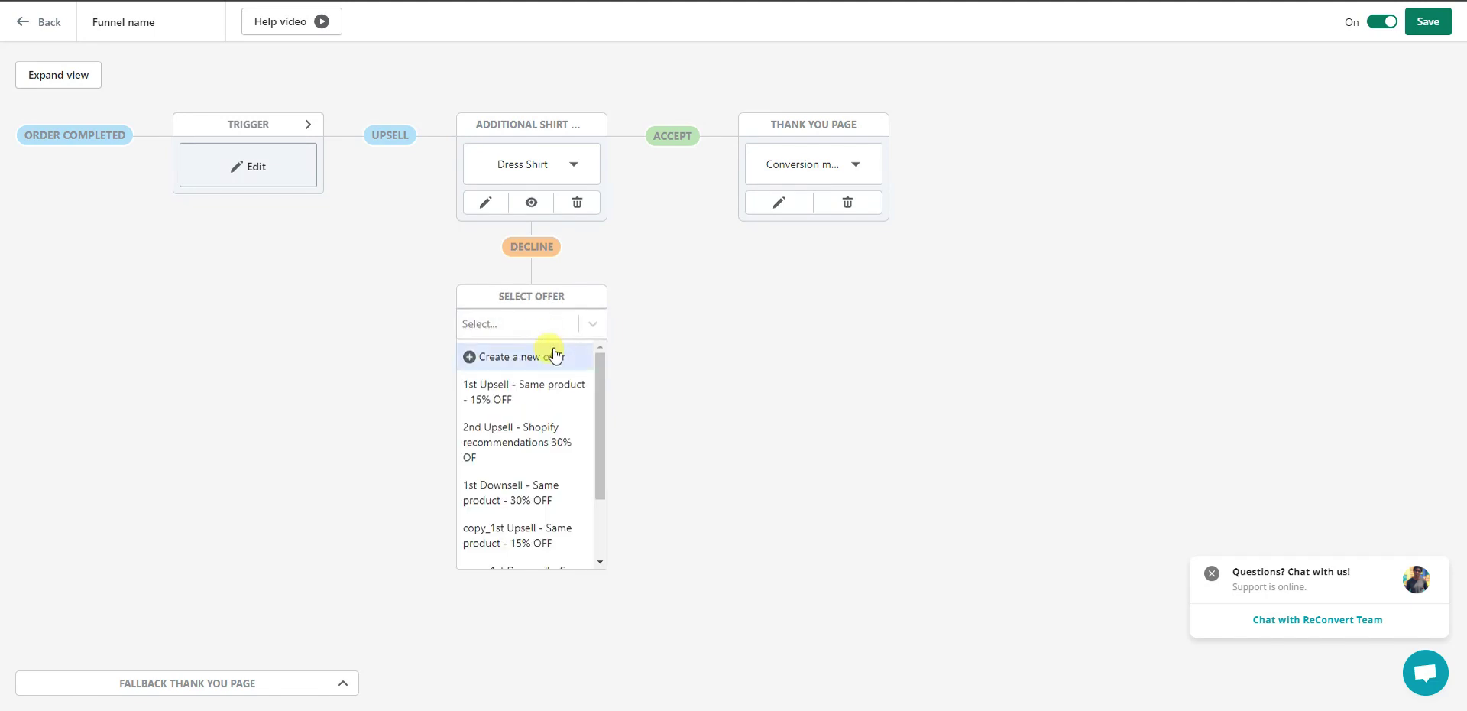
left_click(530, 359)
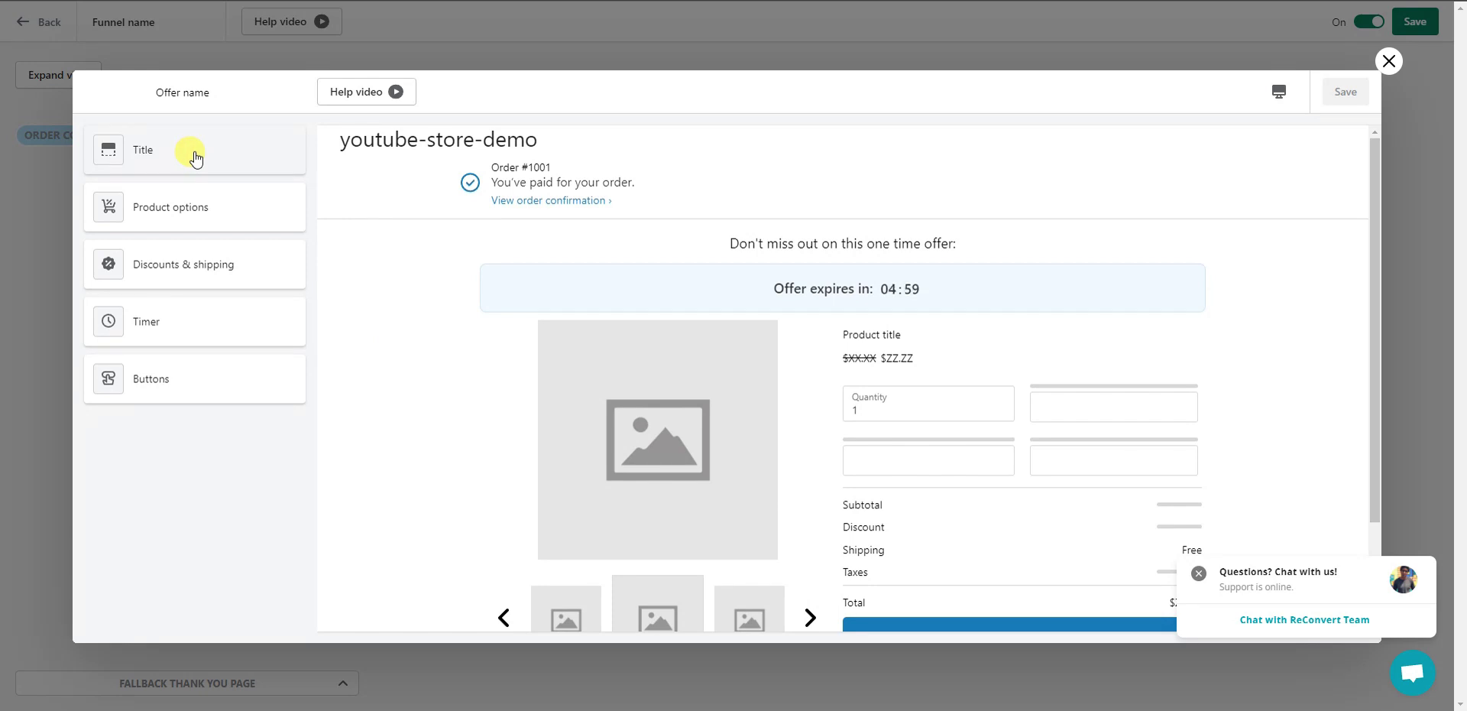
Step: Name the downsell offer "watch downsell" and collapse its title settings
left_click(200, 153)
left_click(180, 243)
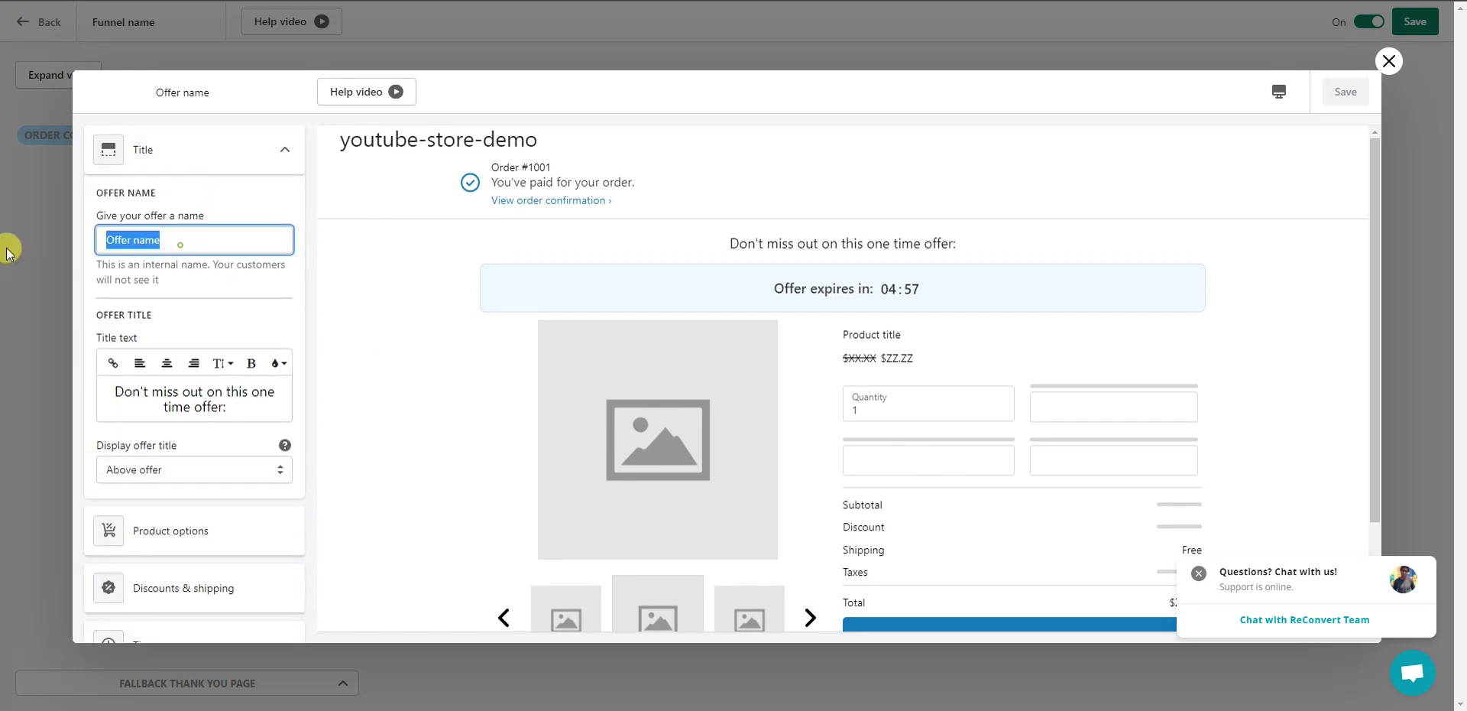
type("watch downsell")
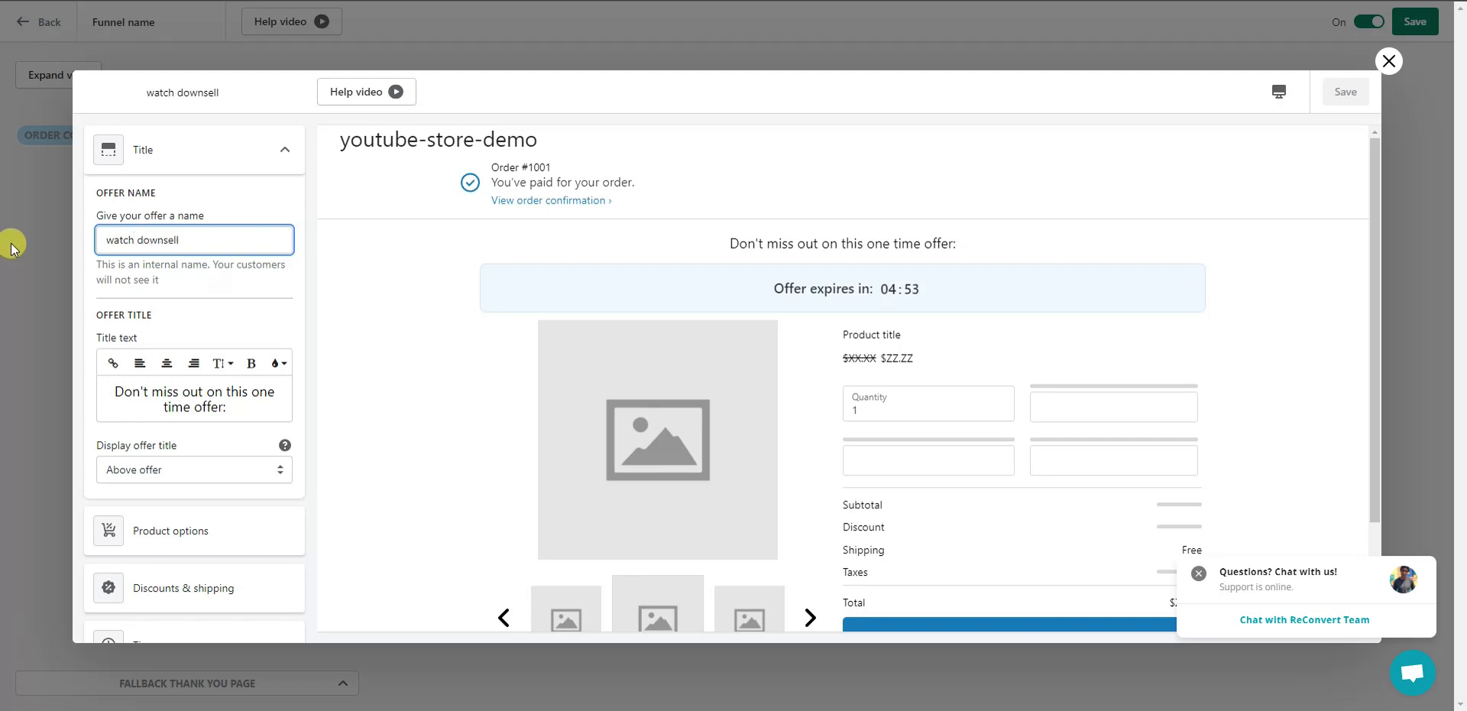
scroll(252, 324, "down", 1)
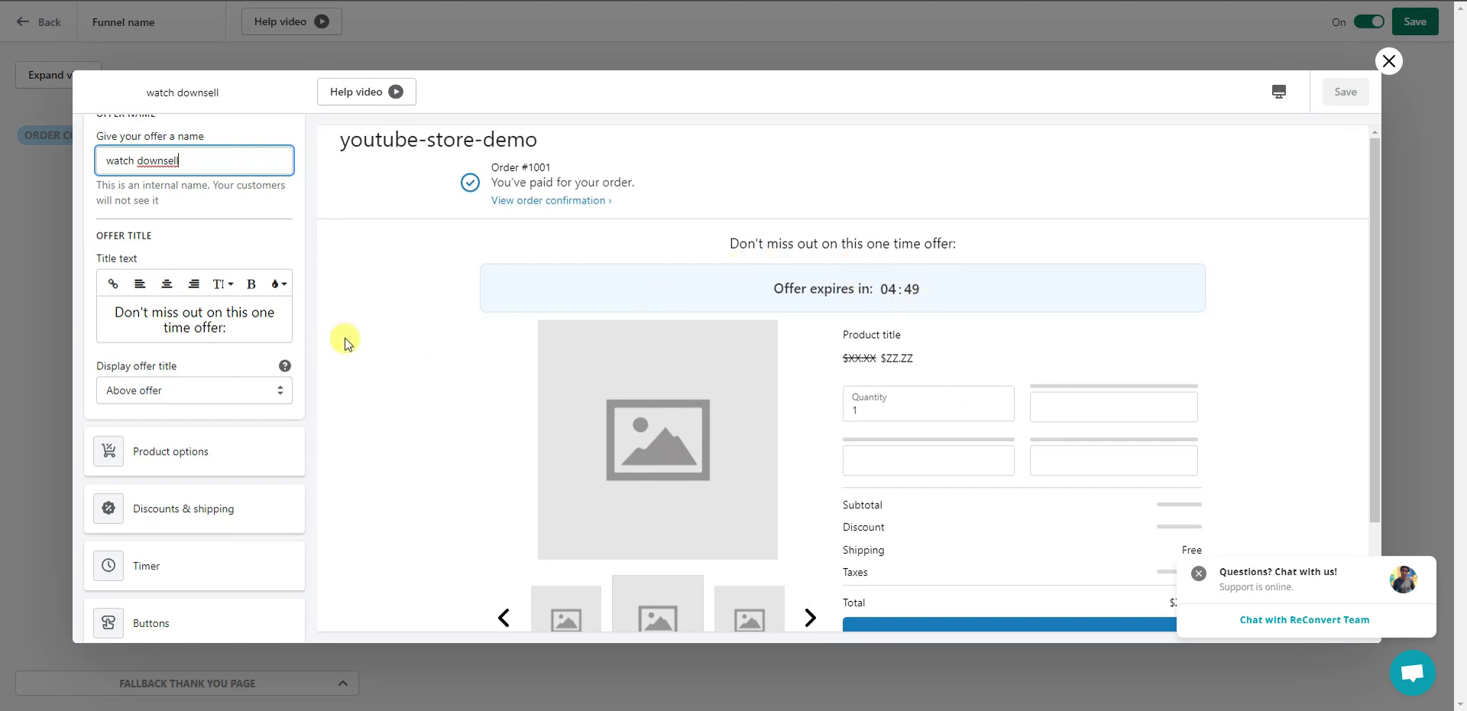
scroll(252, 331, "up", 1)
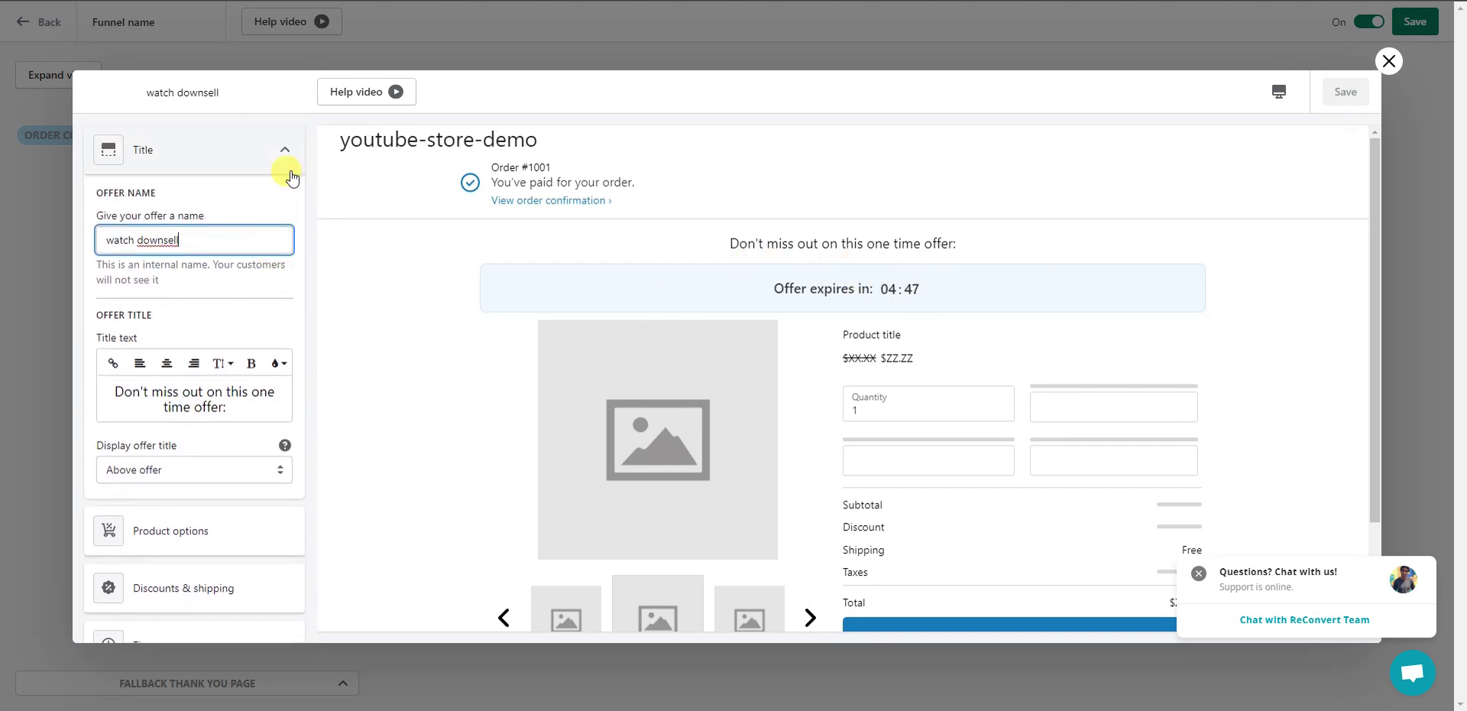
left_click(277, 152)
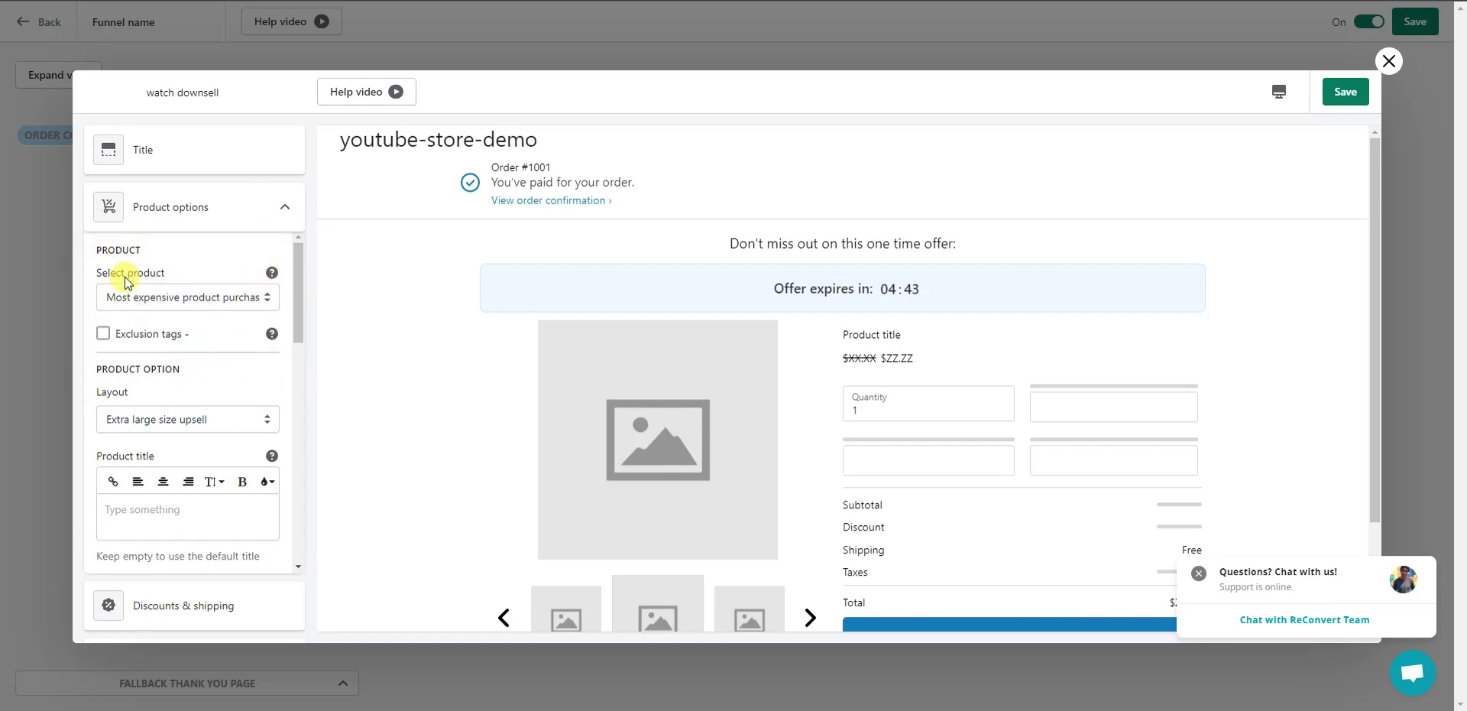
Step: Set the downsell's product to a specific product and choose Watch as the featured product
left_click(237, 296)
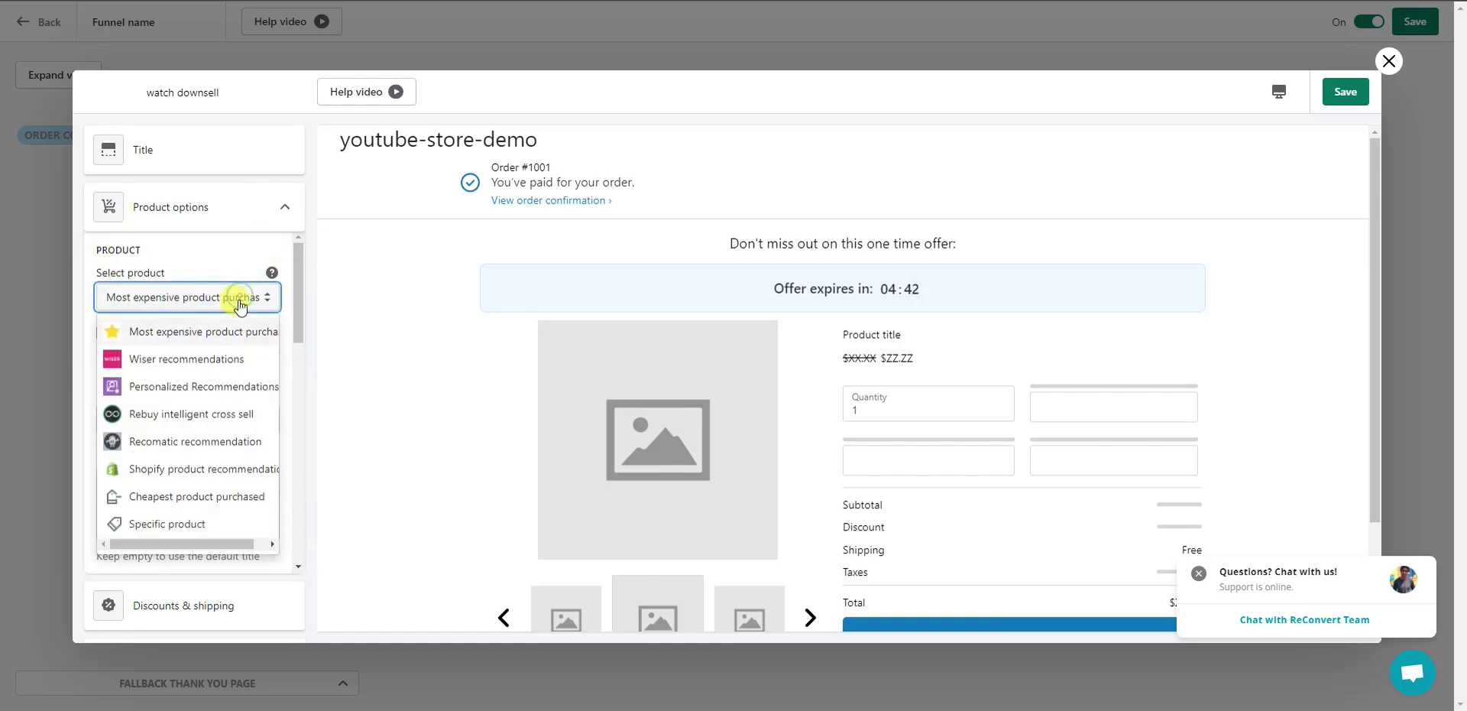
left_click(186, 521)
left_click(222, 392)
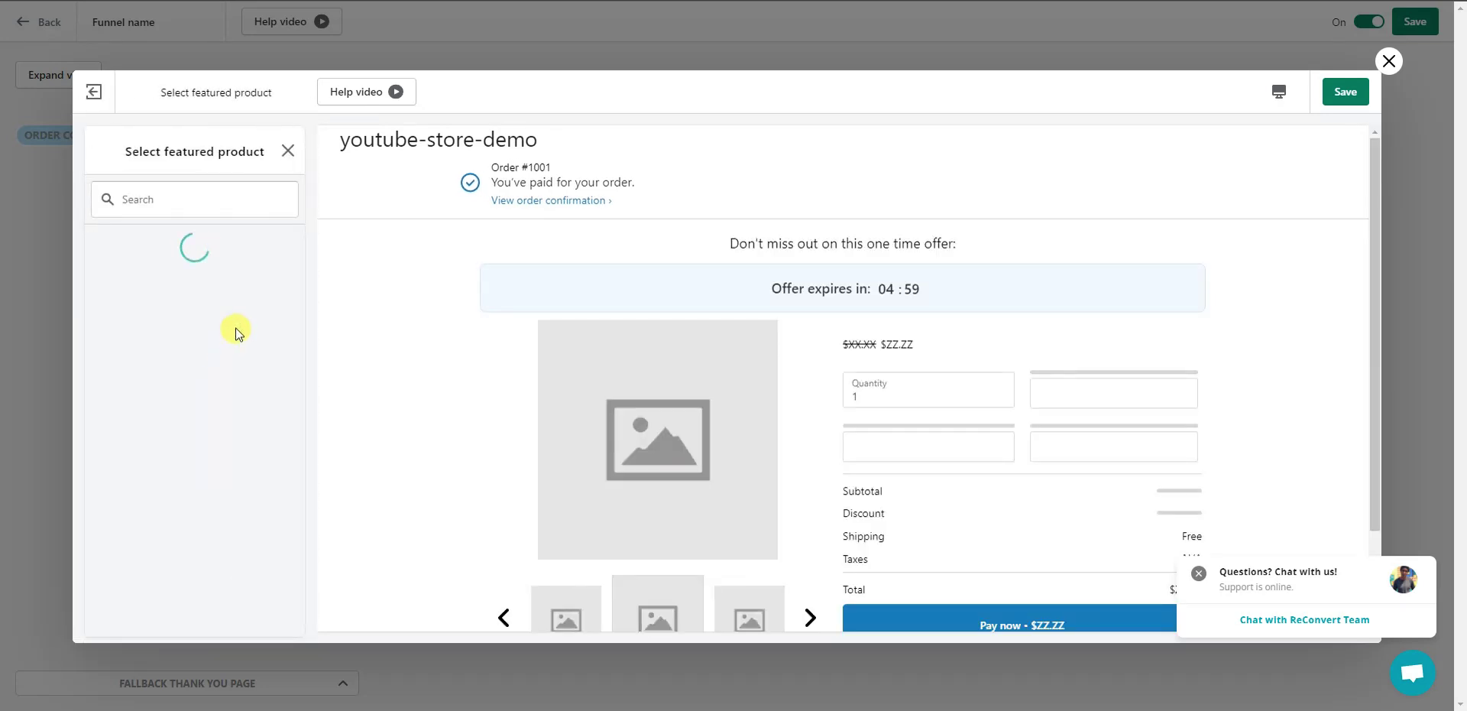
left_click(186, 300)
scroll(239, 397, "down", 1)
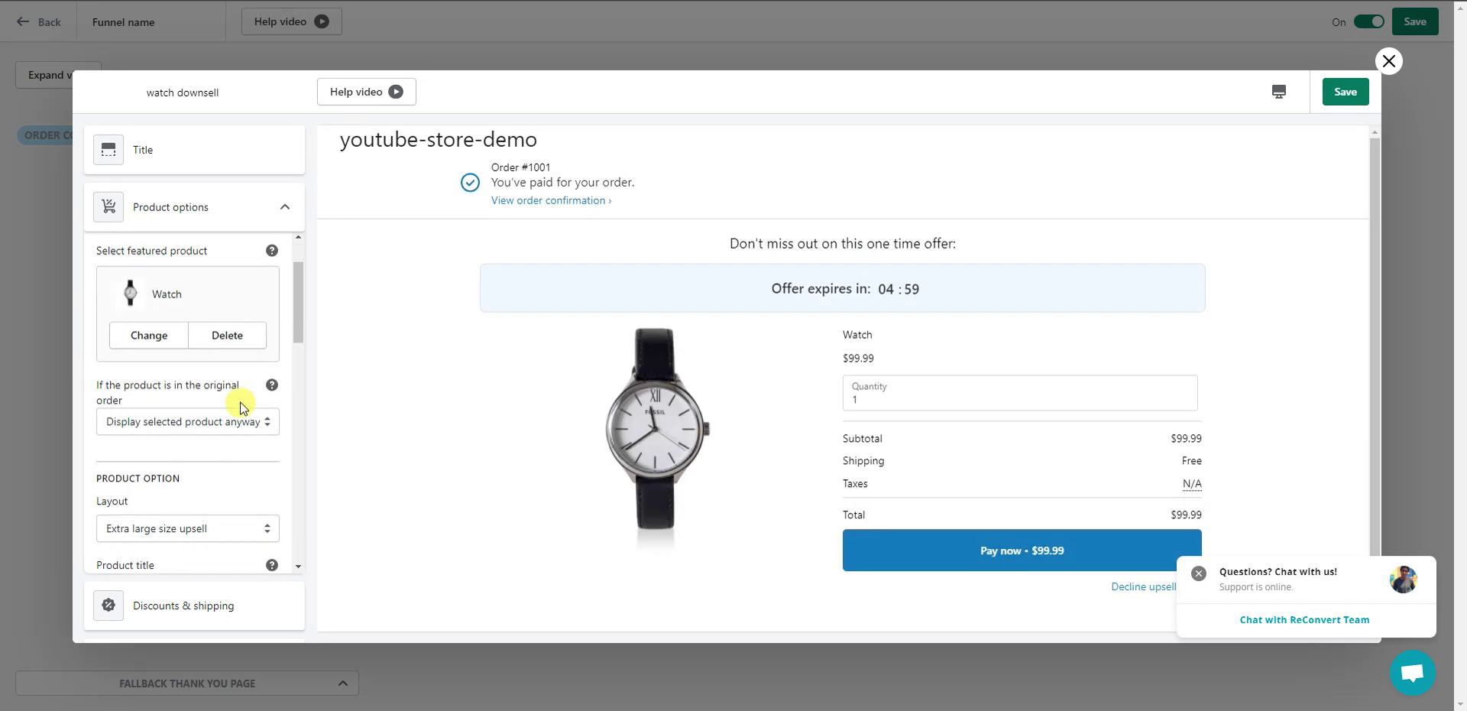
scroll(279, 236, "up", 1)
left_click(284, 207)
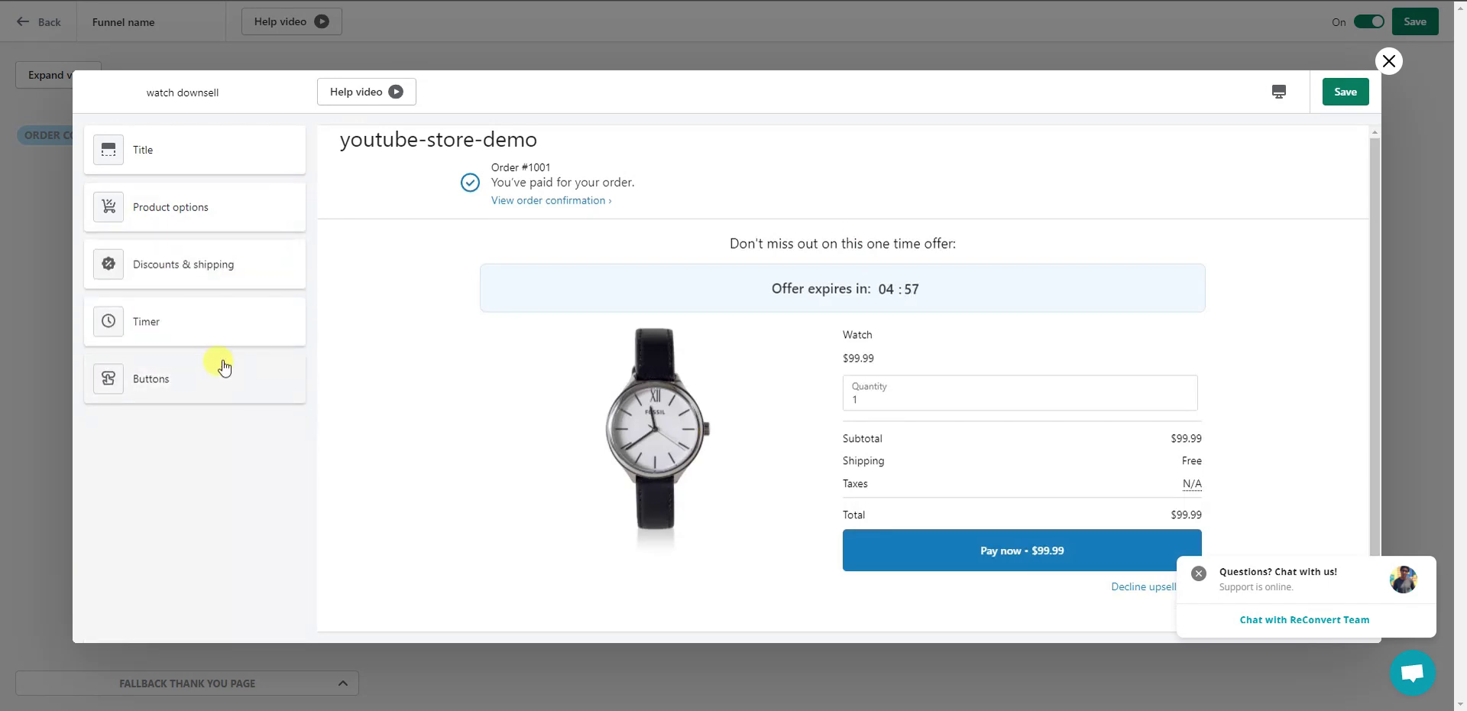
Step: Set the watch downsell's percentage discount value to 20
left_click(219, 267)
left_click_drag(141, 503, 91, 496)
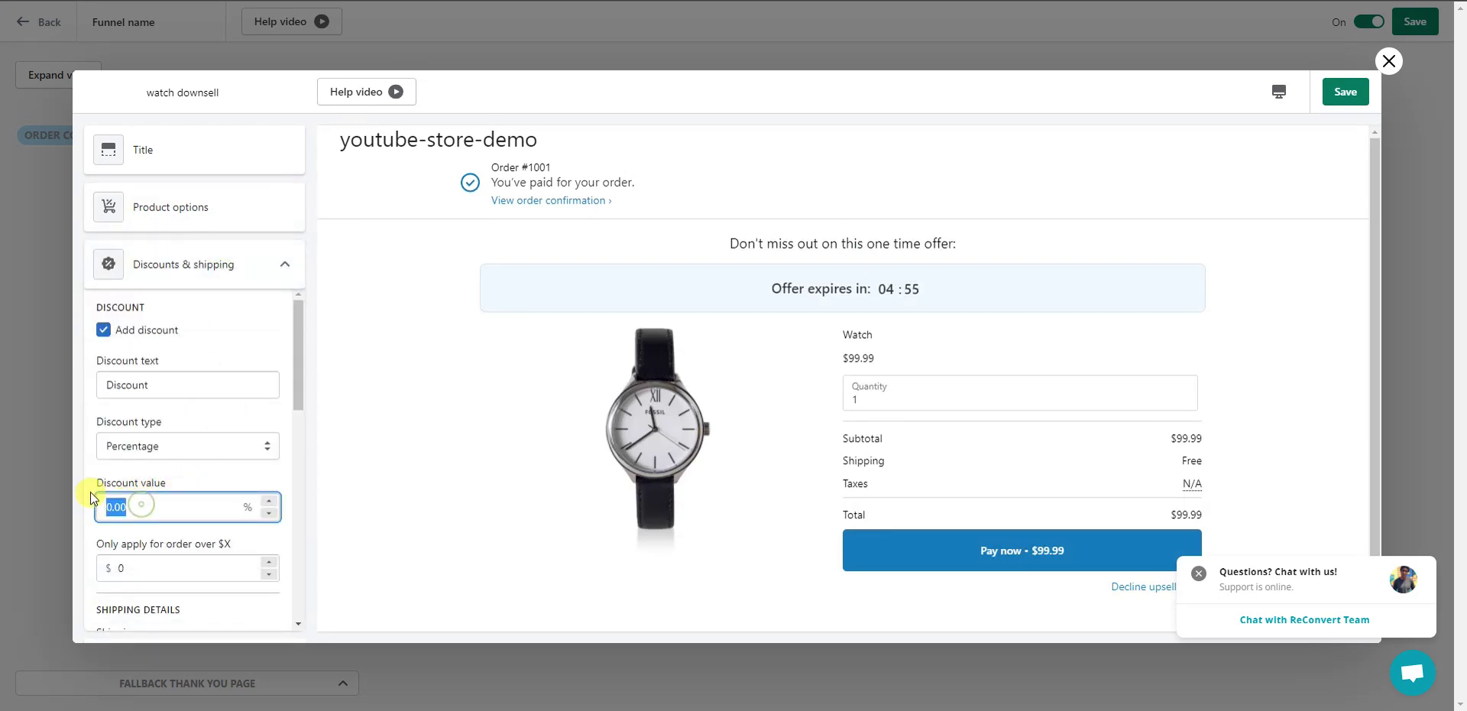
type("20")
left_click(233, 476)
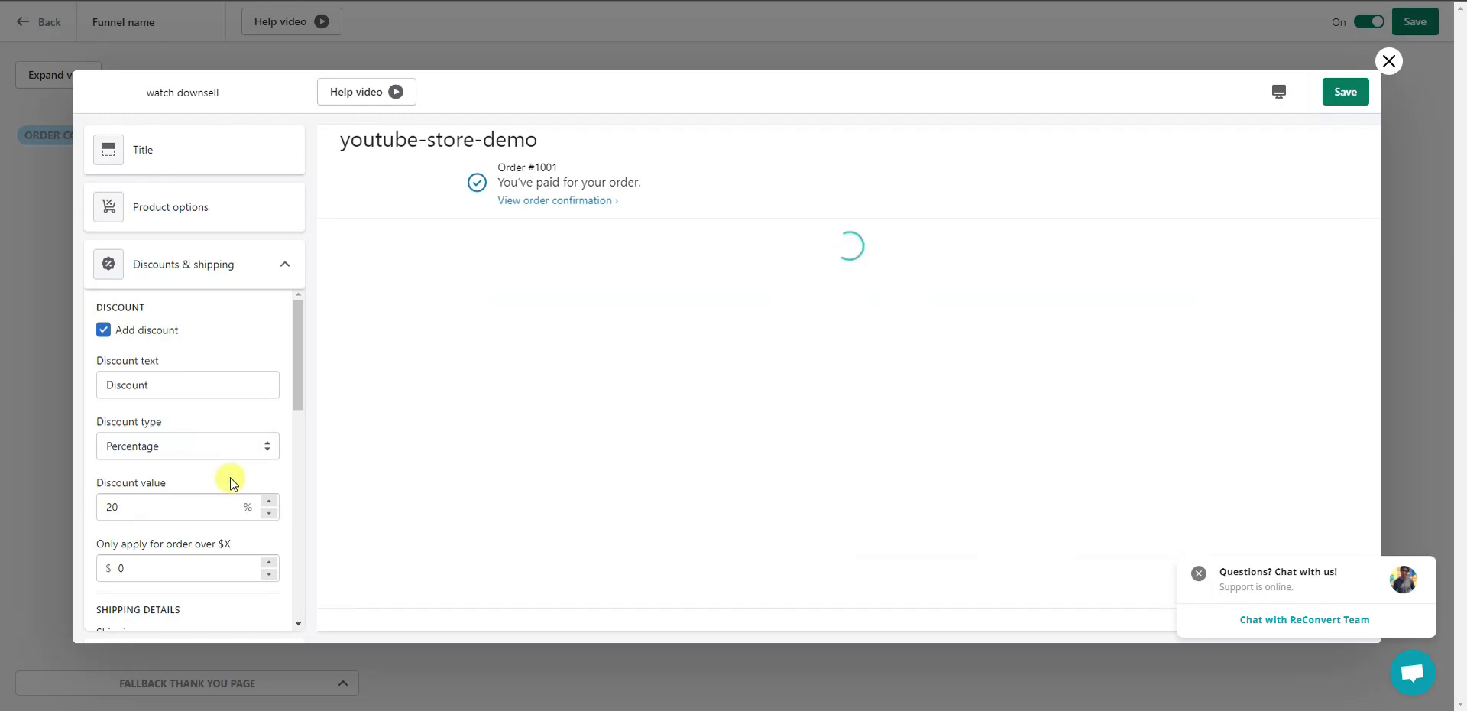
Step: Collapse the discount and shipping settings, save the watch downsell and close its editor
scroll(229, 478, "down", 1)
scroll(237, 428, "down", 1)
left_click(284, 265)
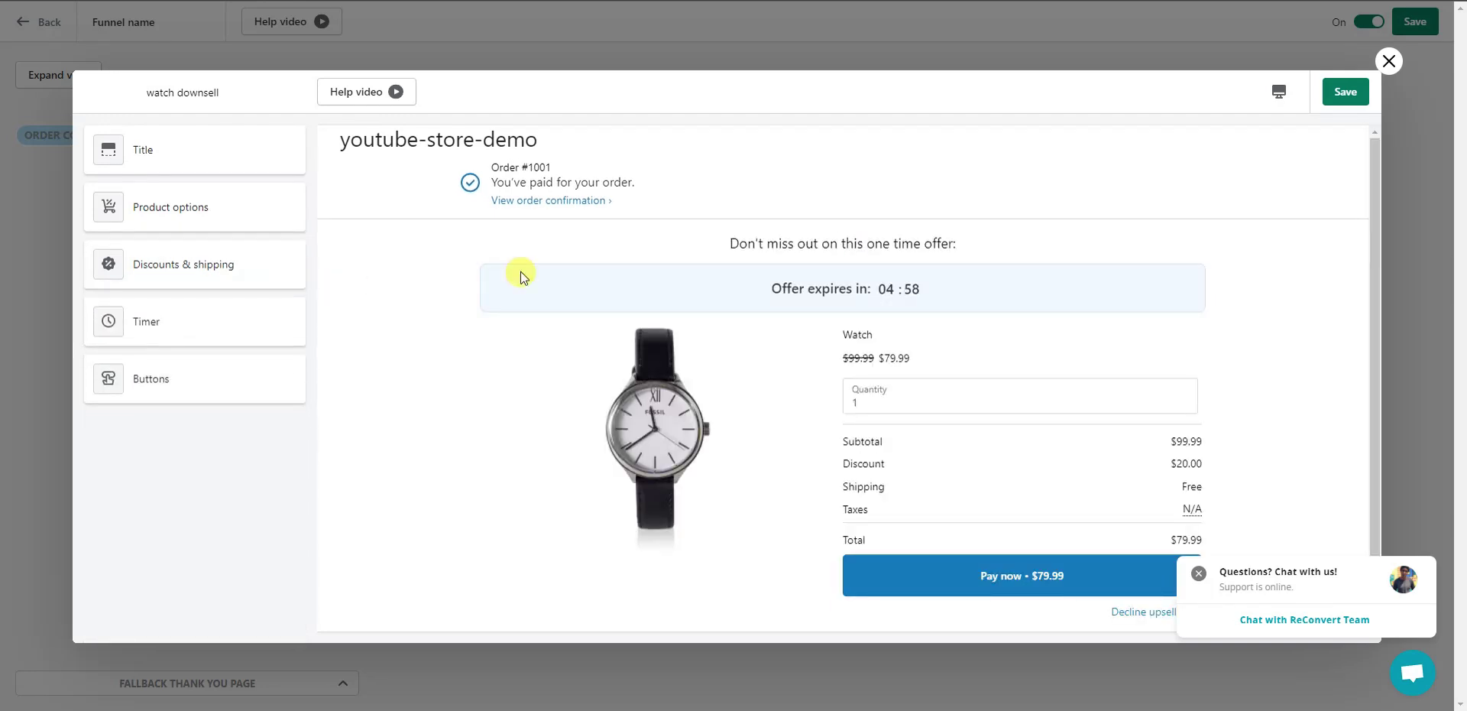
left_click(1346, 91)
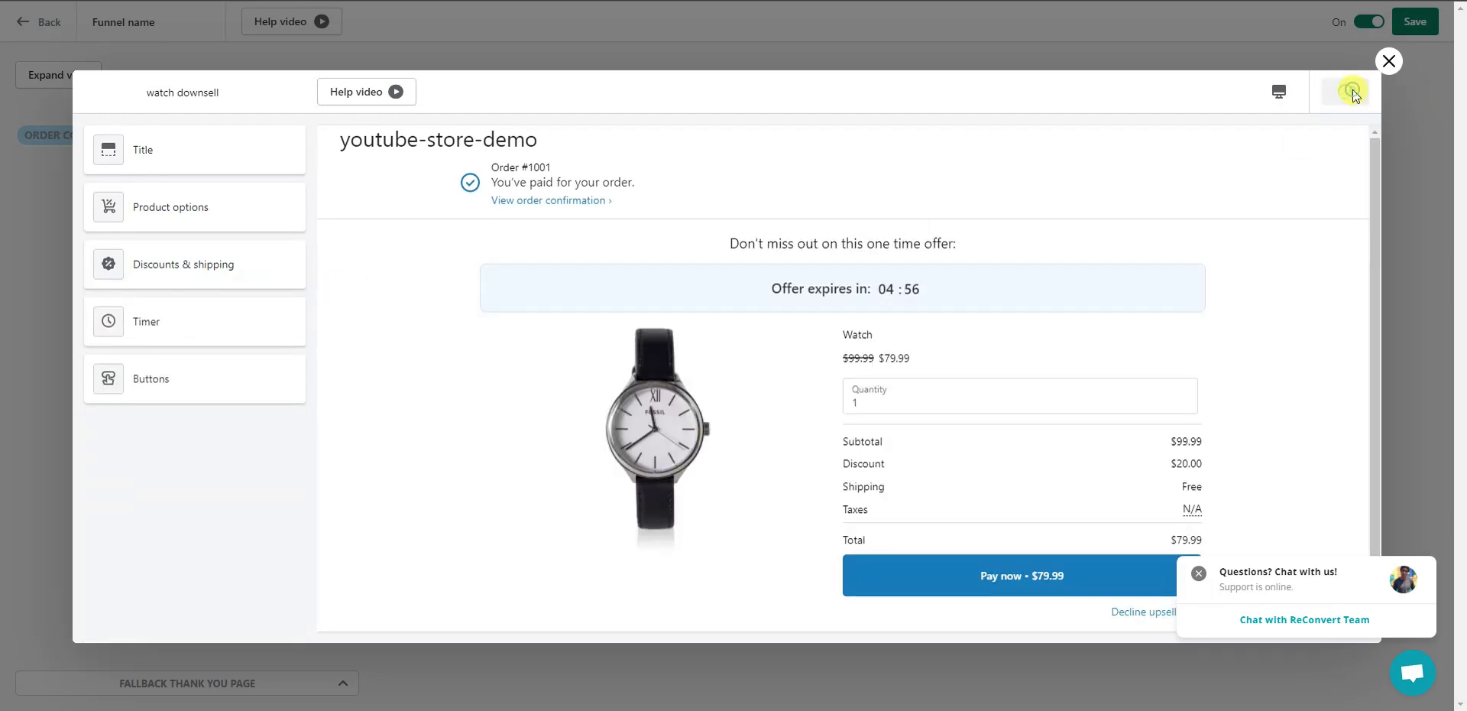
left_click(1389, 61)
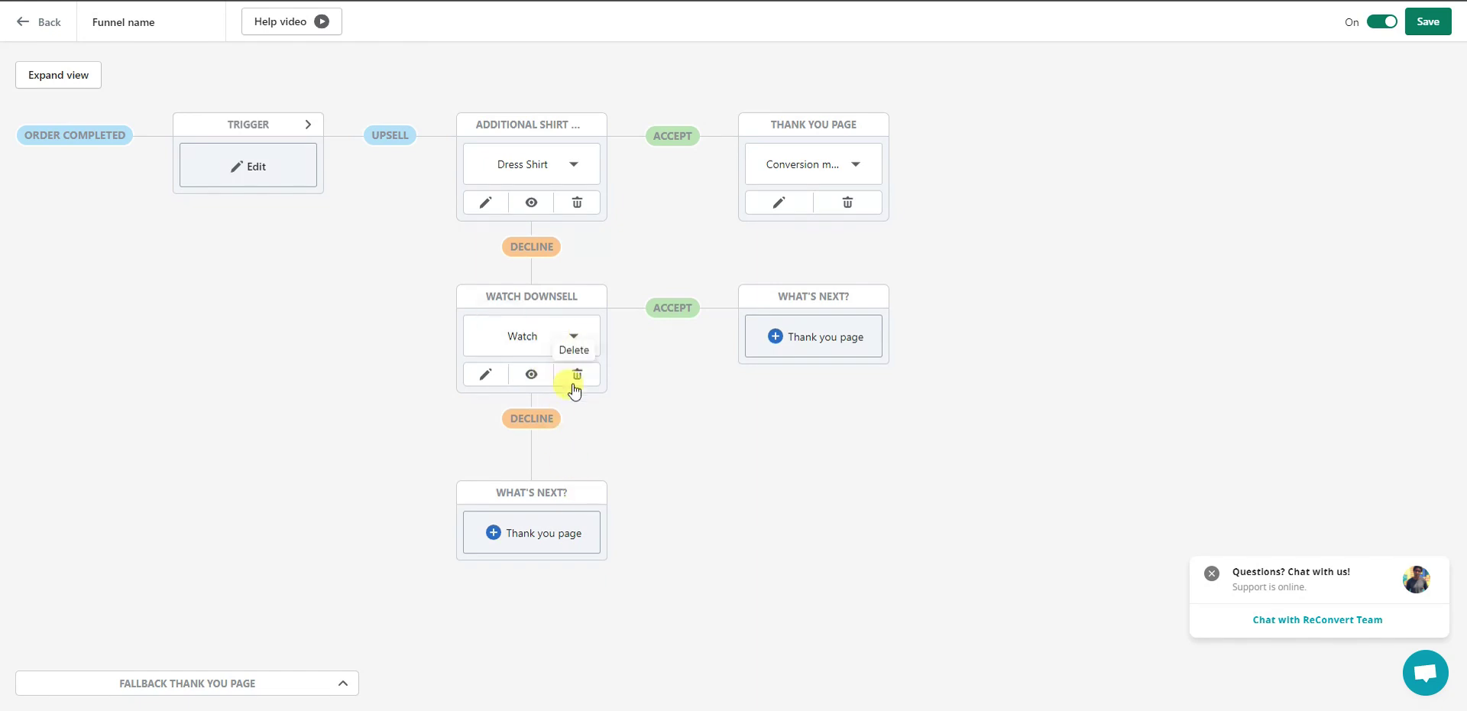
Step: Add the Conversion monster thank you page to the watch downsell's decline and accept branches and save the funnel
left_click(543, 537)
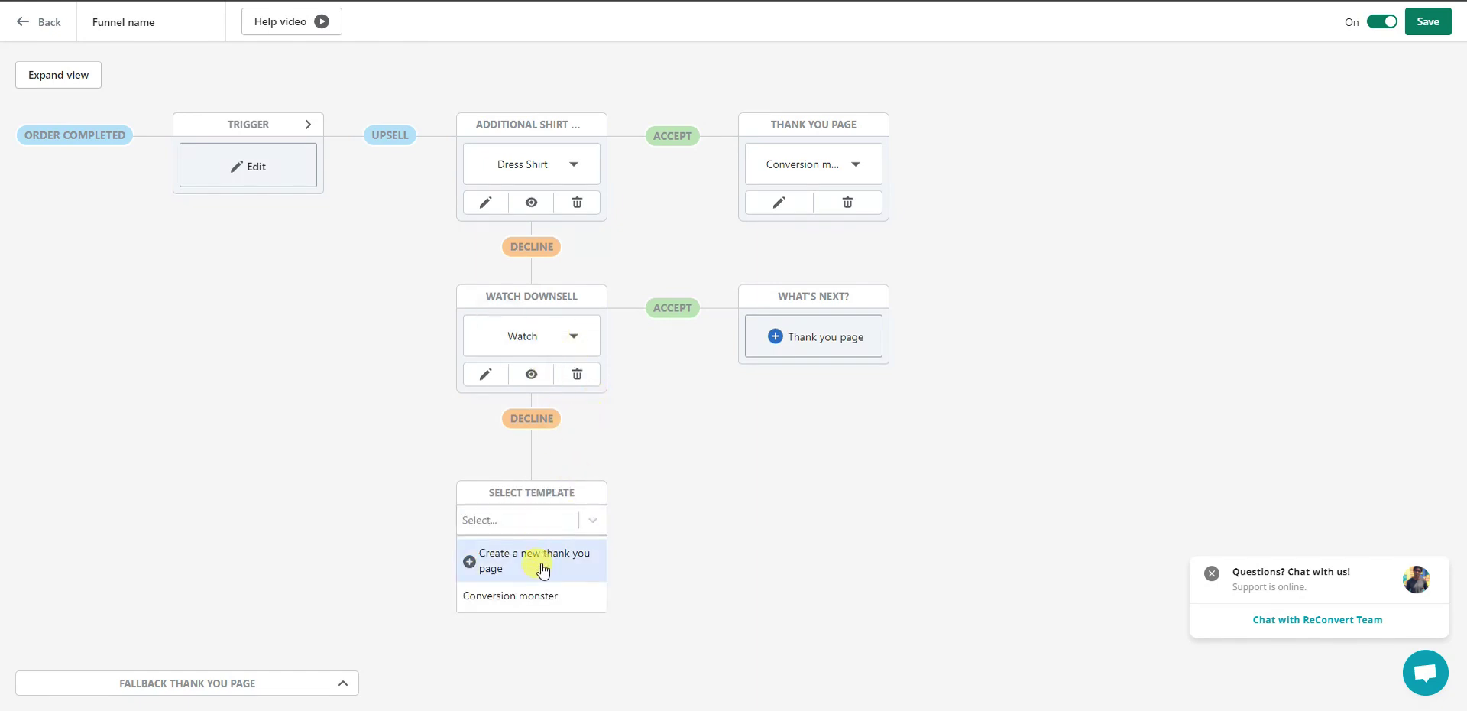
left_click(553, 593)
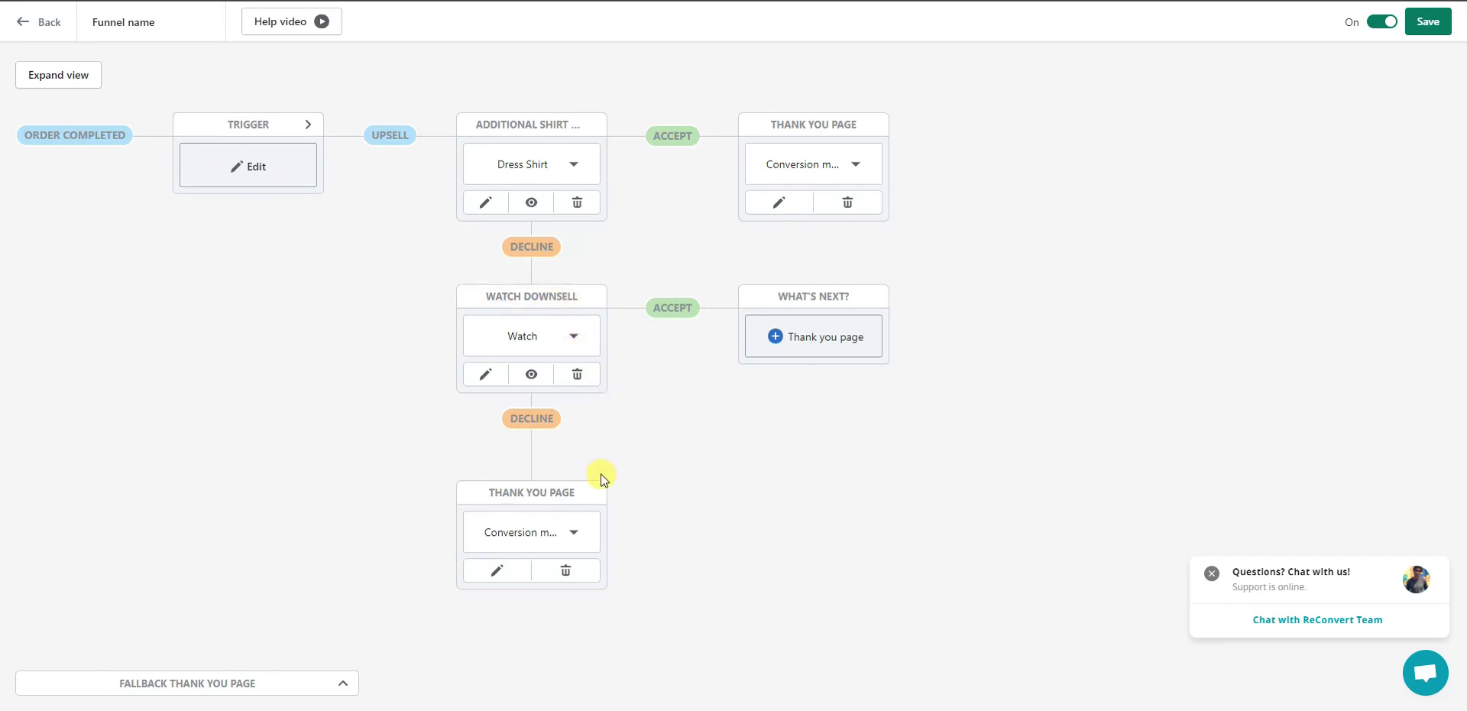
left_click(806, 336)
left_click(819, 396)
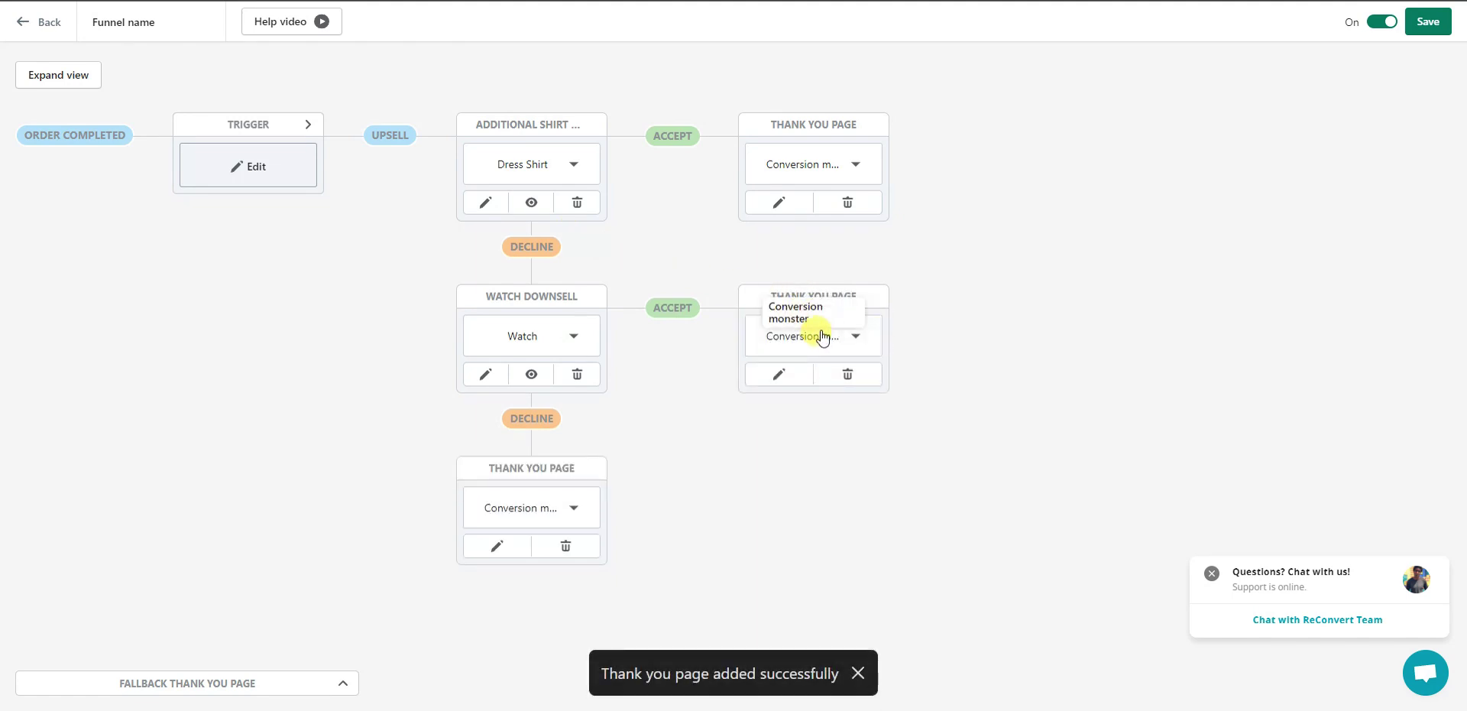
left_click(1427, 22)
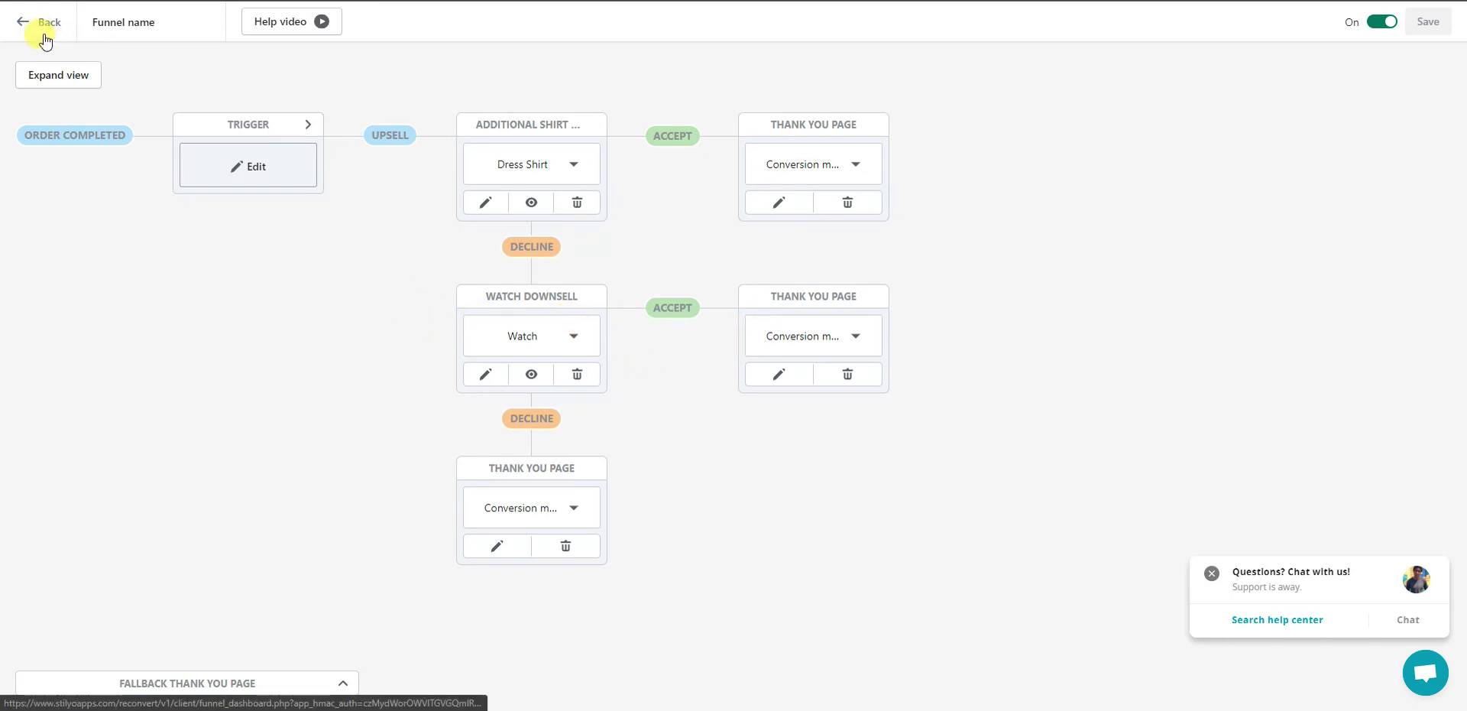
Step: Rename the funnel as "Shirt purchase funnel" and save the change
left_click(146, 22)
left_click(162, 39)
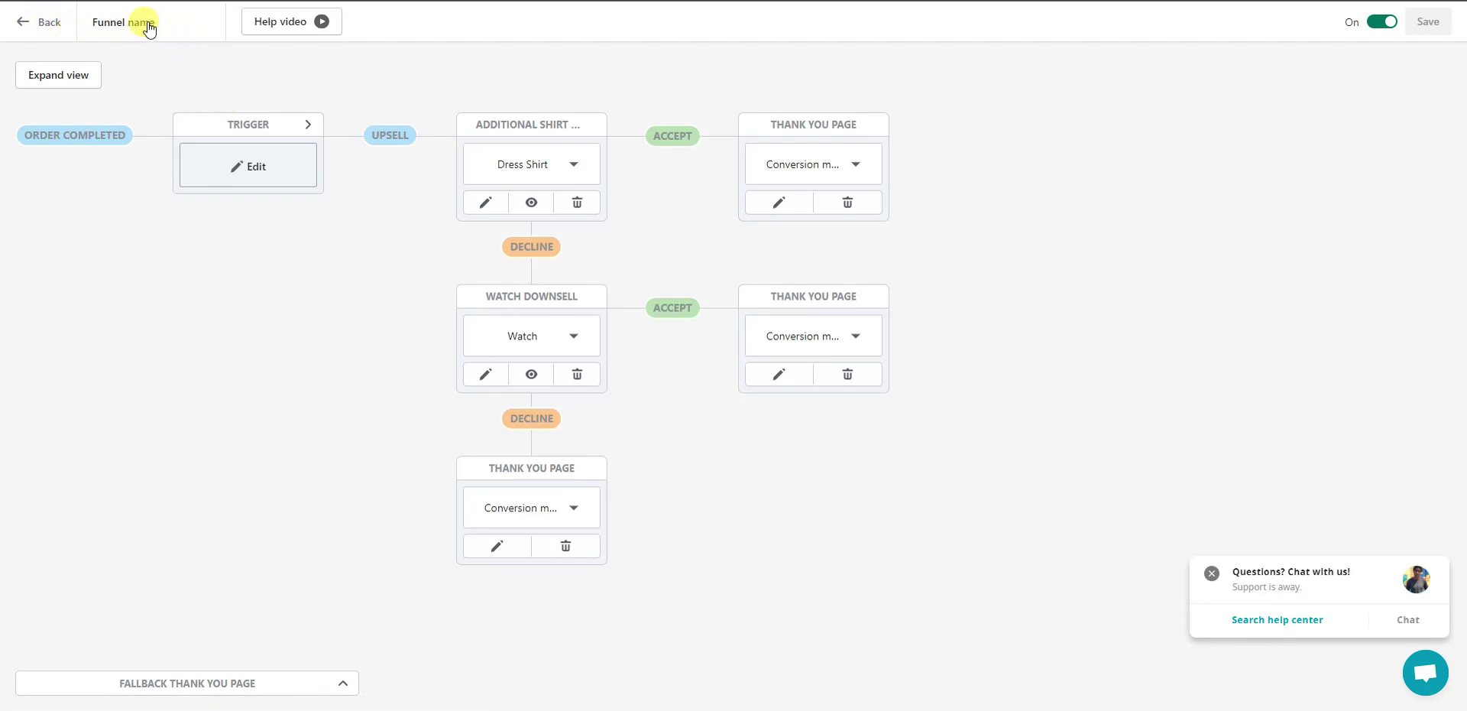
left_click(147, 26)
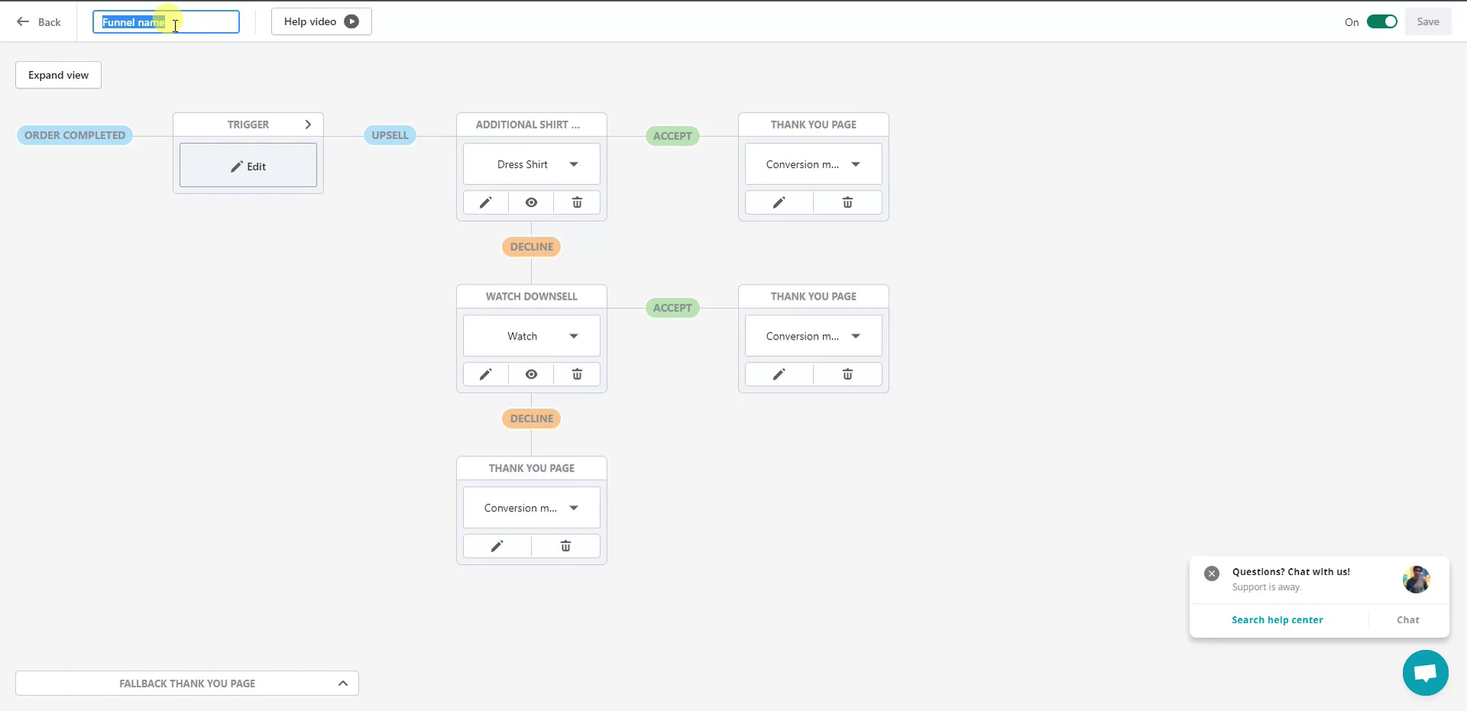
type("Shirt purchase funnel")
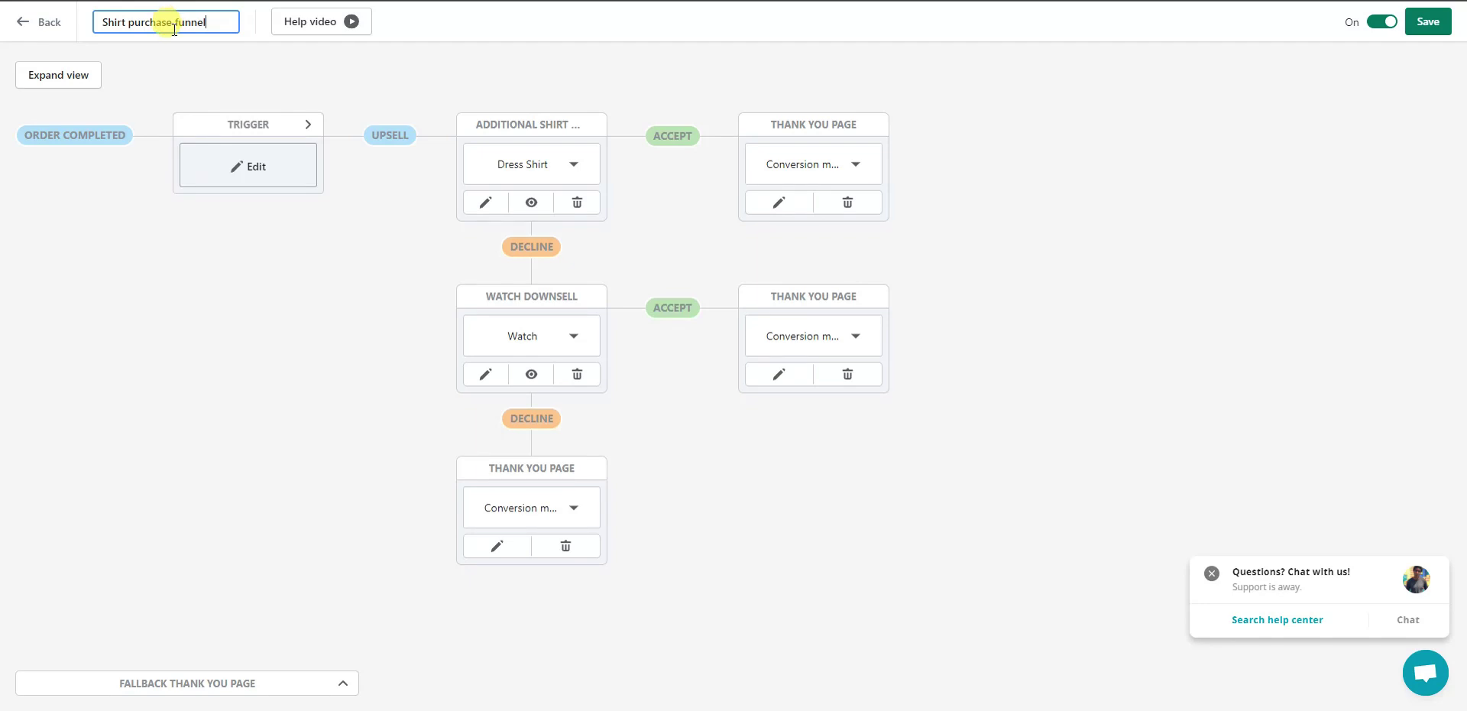
key("Return")
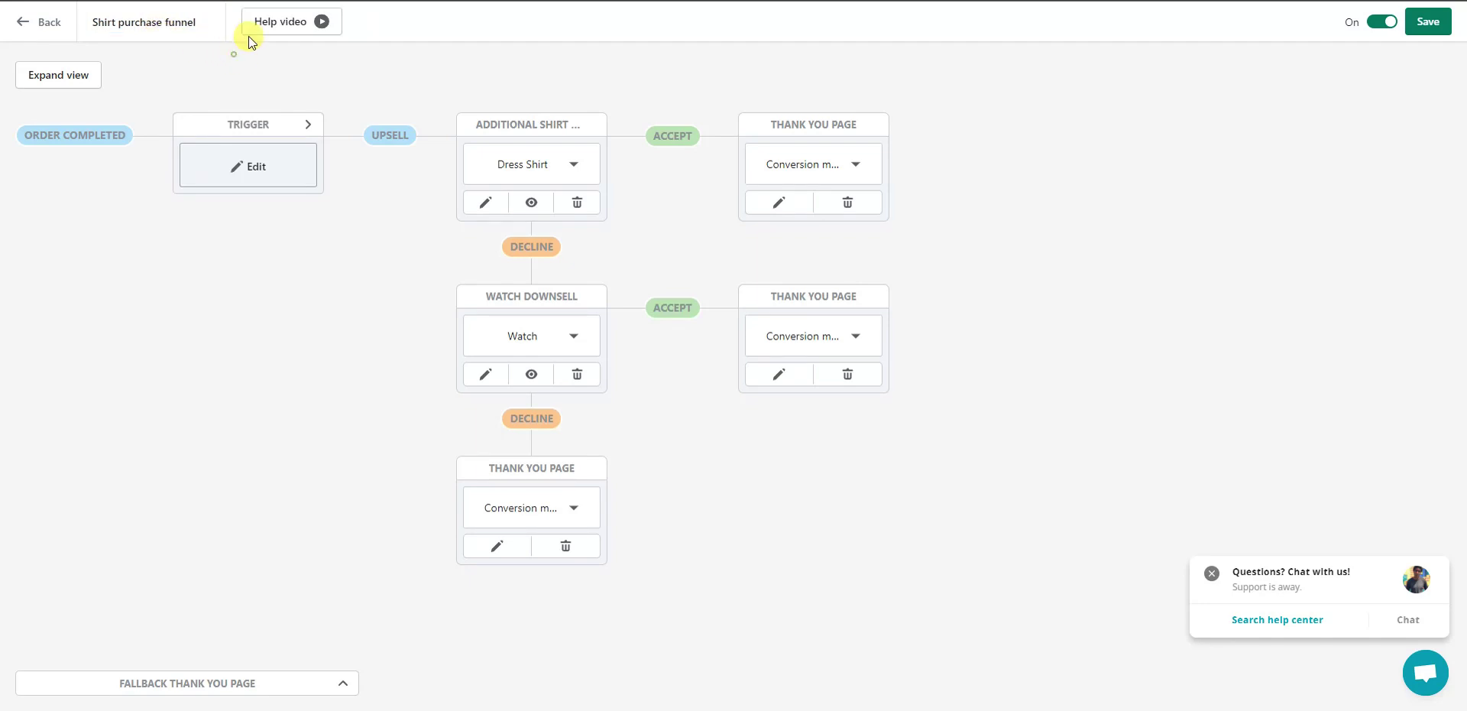
left_click(54, 35)
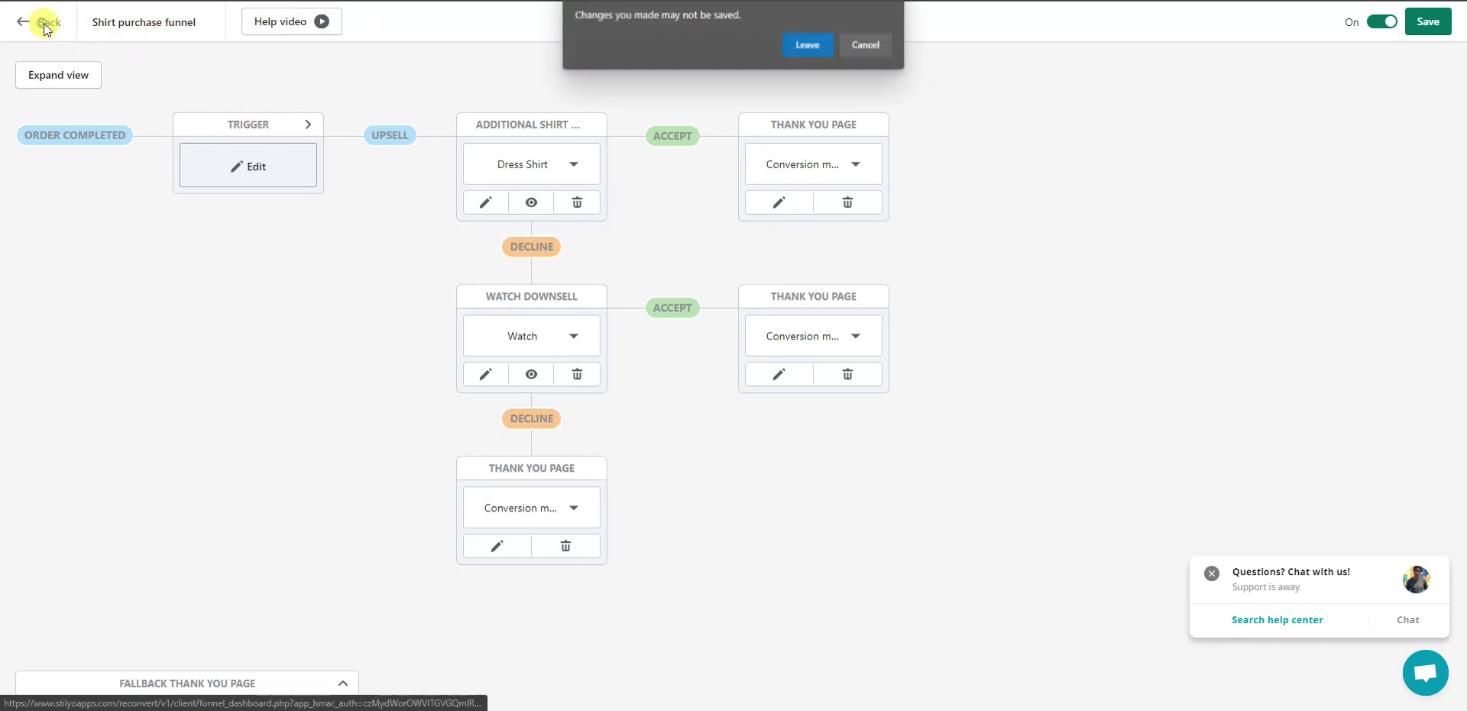
left_click(873, 40)
left_click(1428, 25)
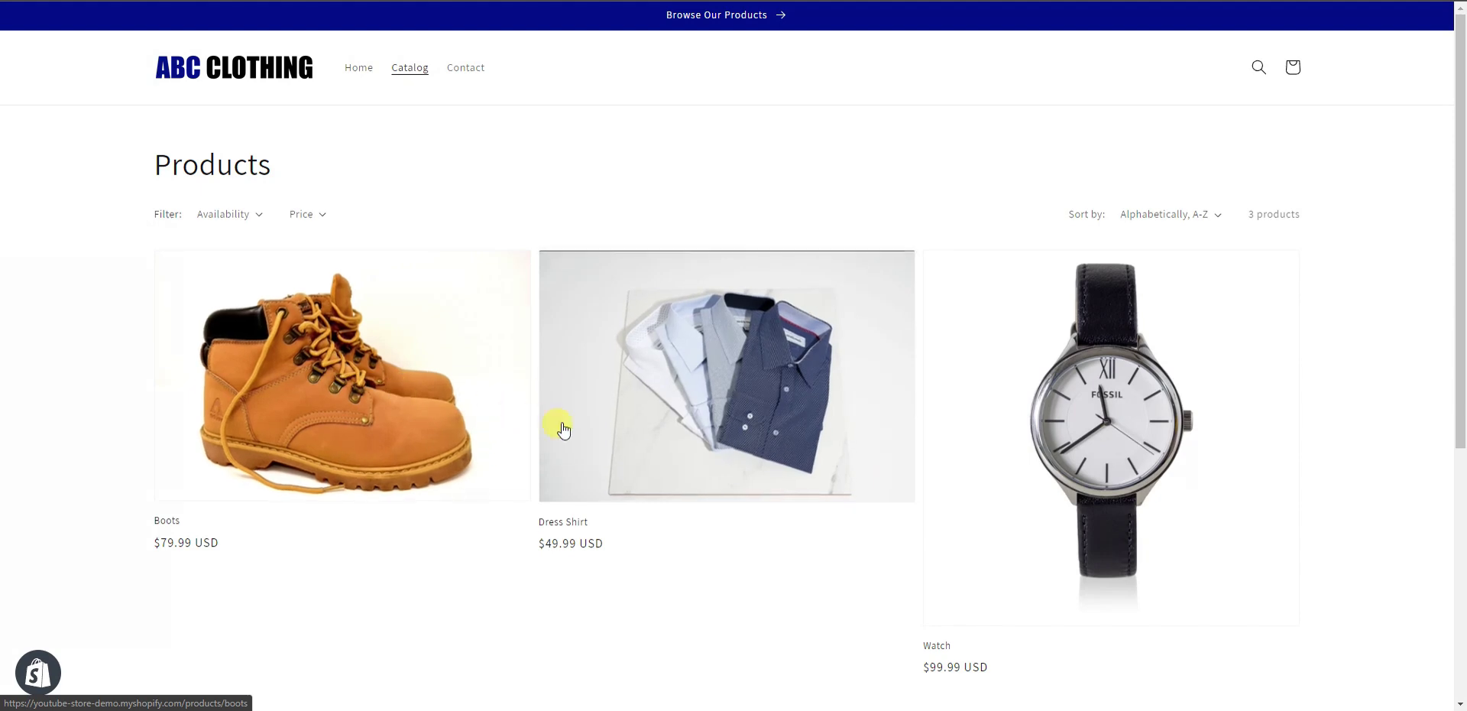
Step: Open the Boots product page in the storefront and review the list of post-purchase funnels in ReConvert
left_click(431, 450)
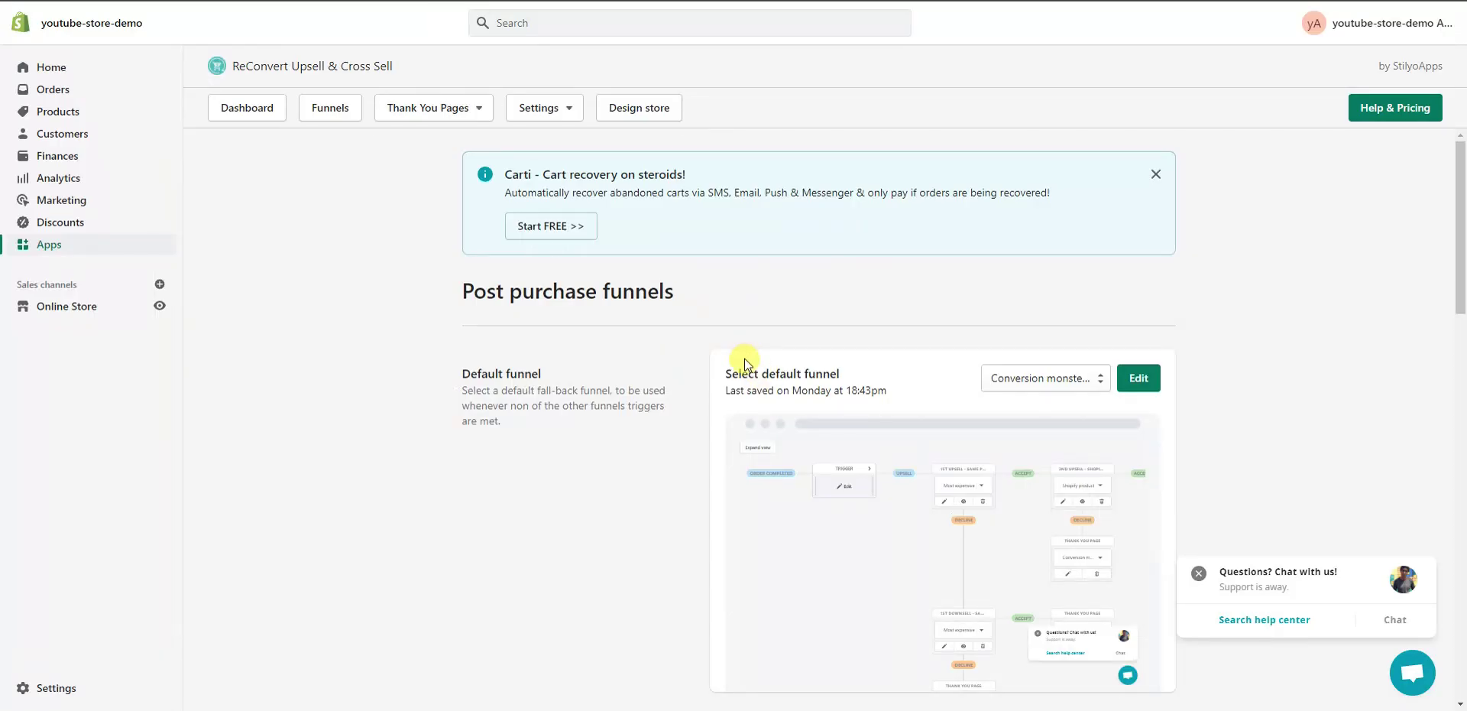
scroll(739, 358, "down", 2)
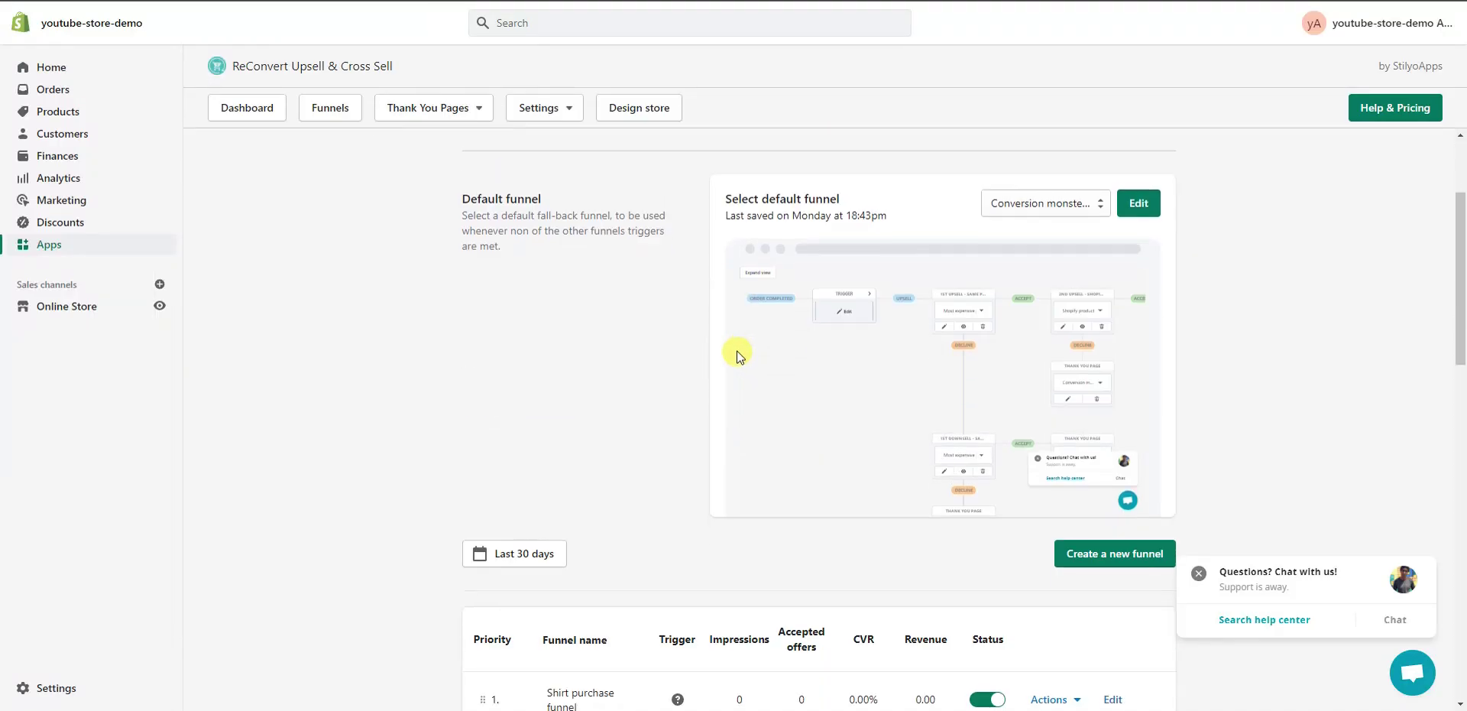
scroll(737, 356, "down", 3)
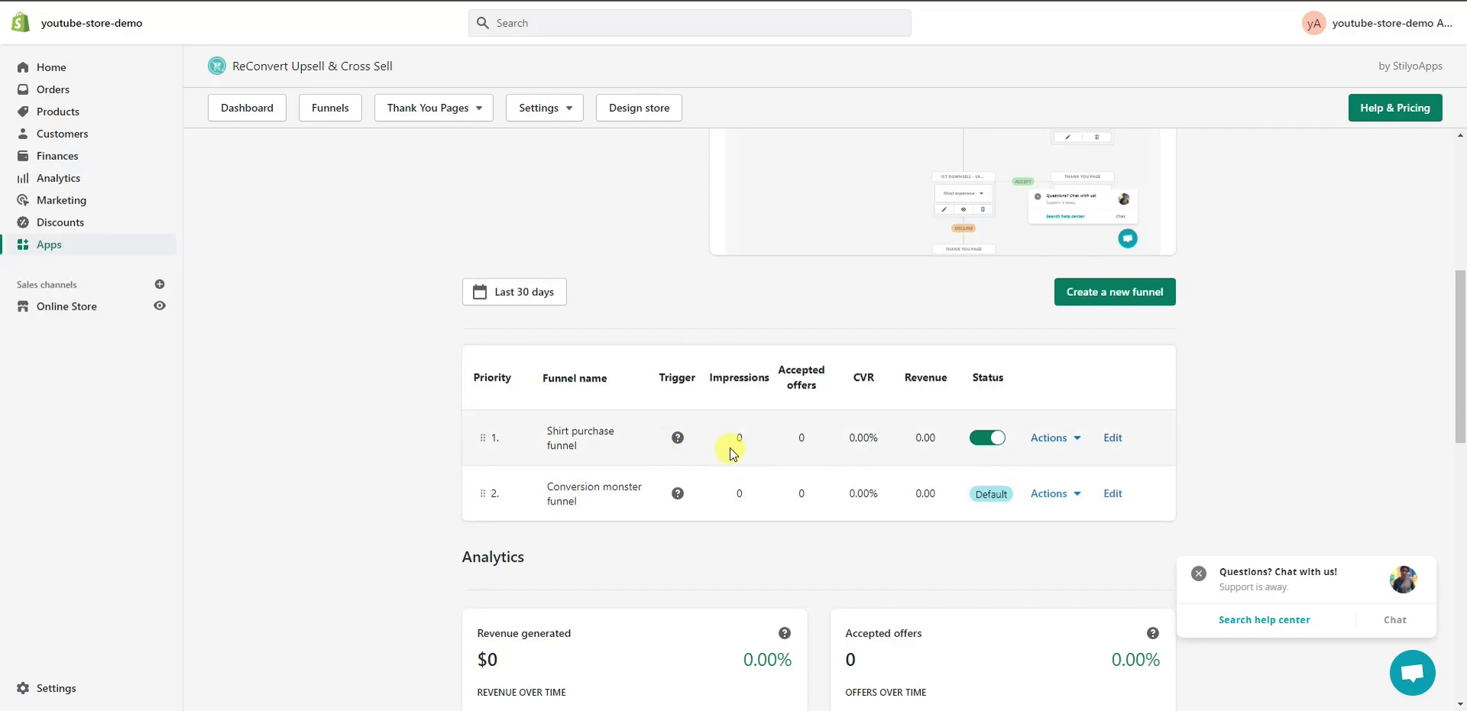
mouse_move(682, 445)
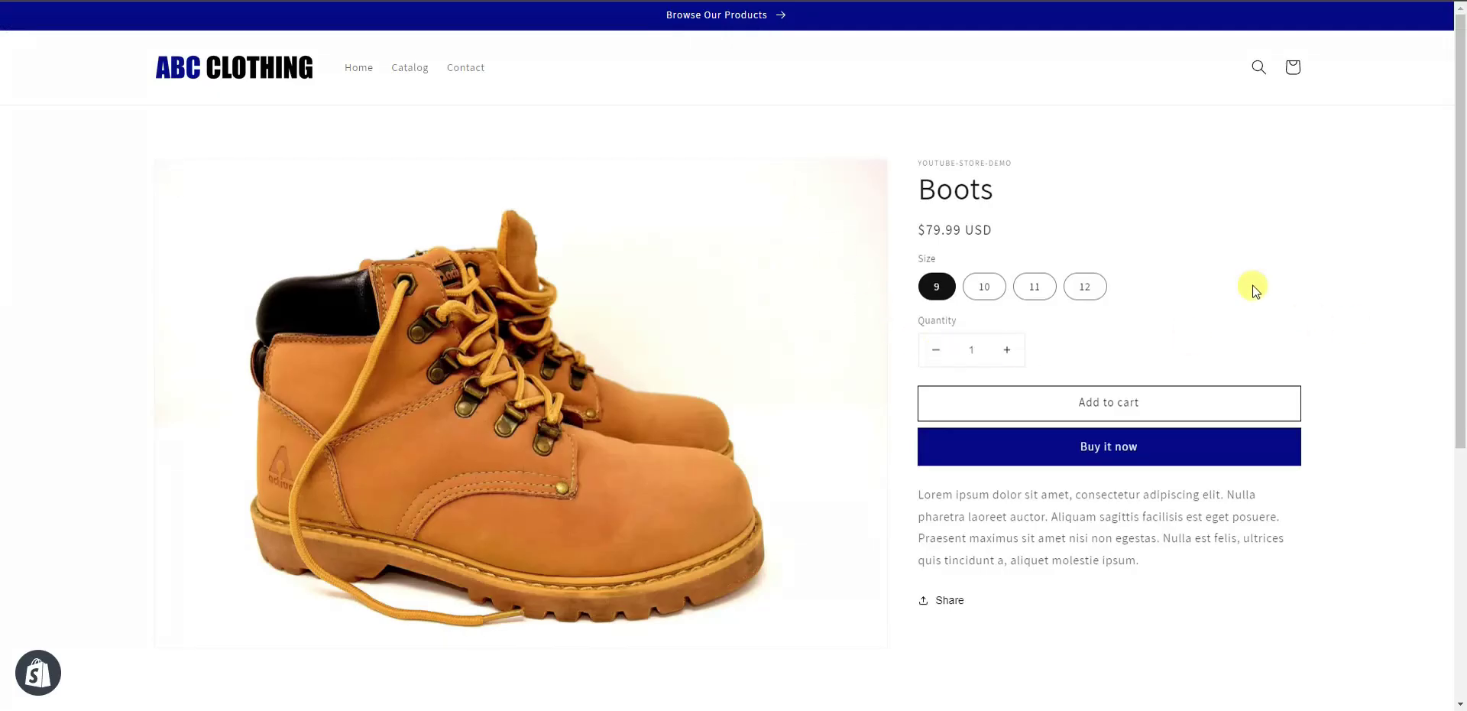
Step: Check out one pair of size 9 Boots in the storefront and pay for the test order
left_click(1153, 402)
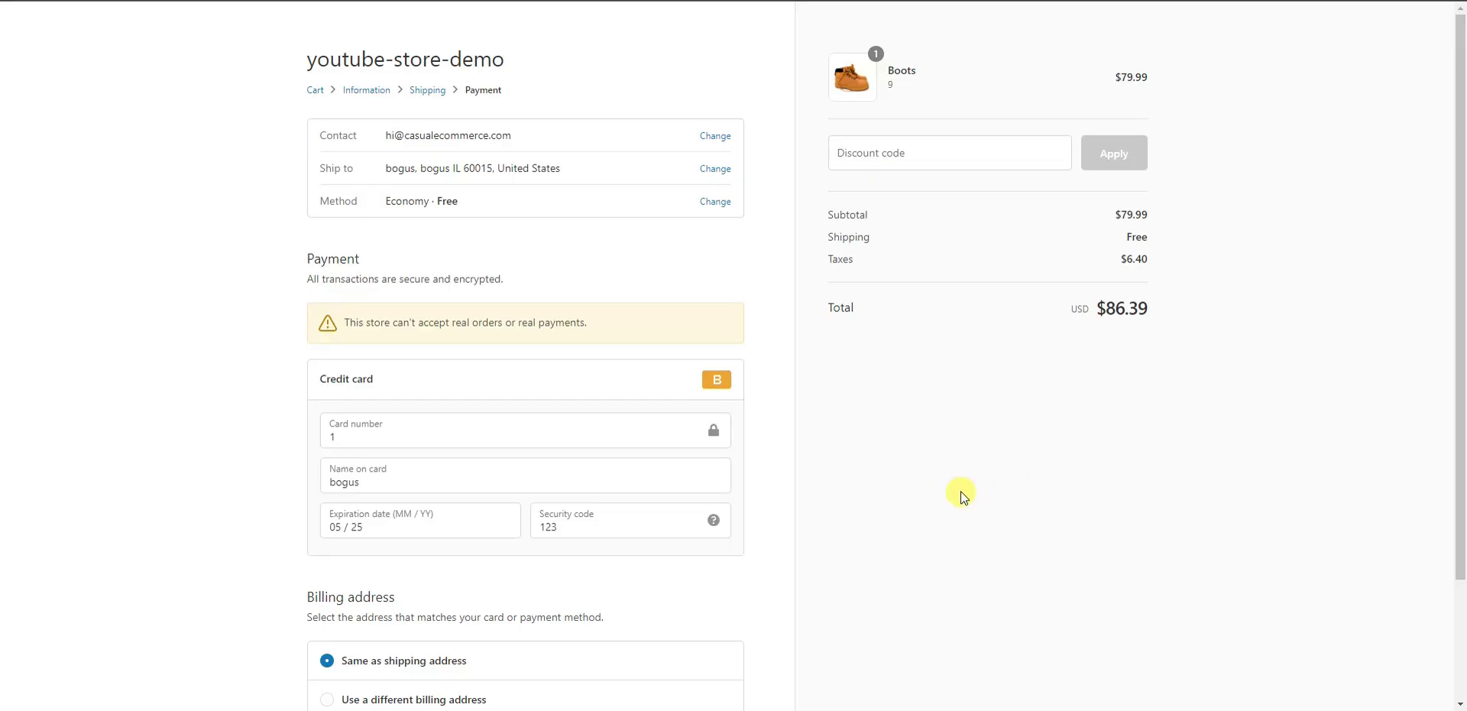
scroll(958, 492, "down", 3)
scroll(956, 494, "up", 2)
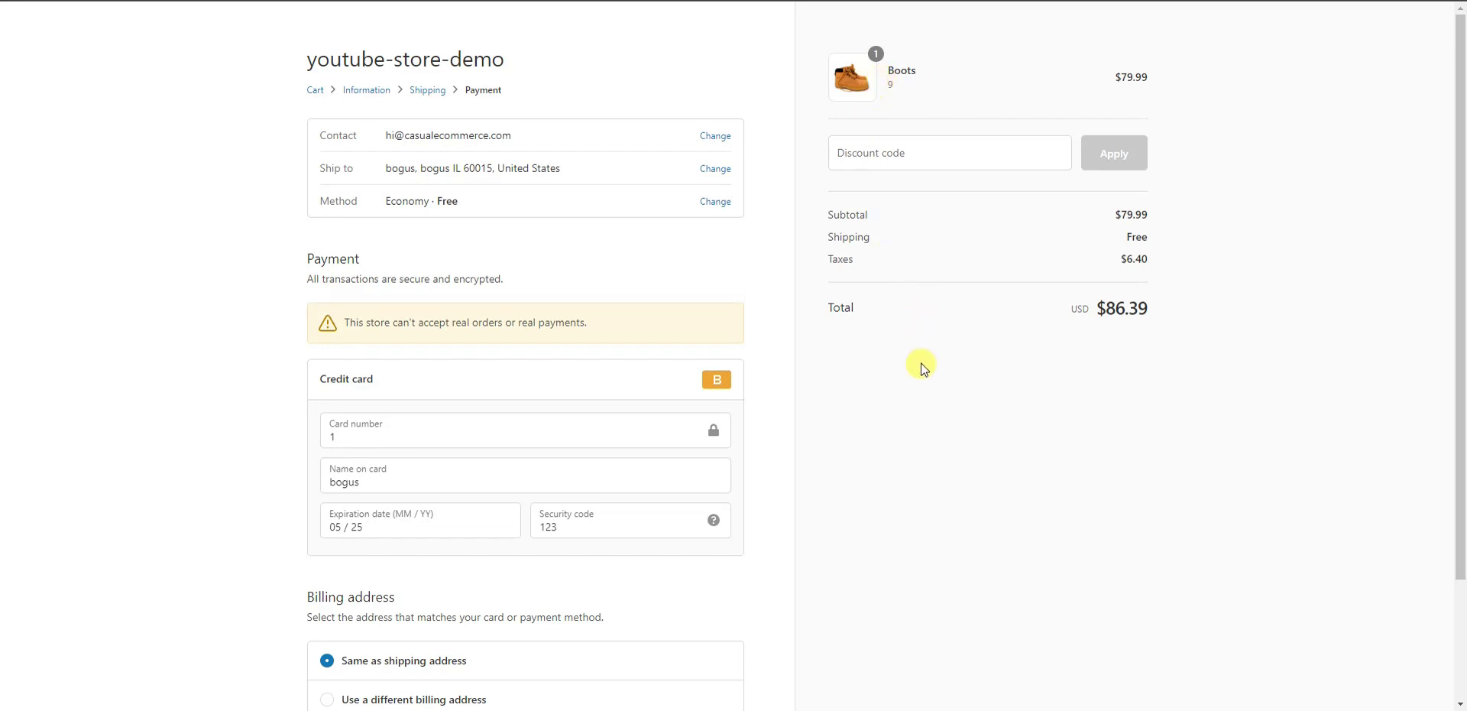
scroll(917, 408, "down", 2)
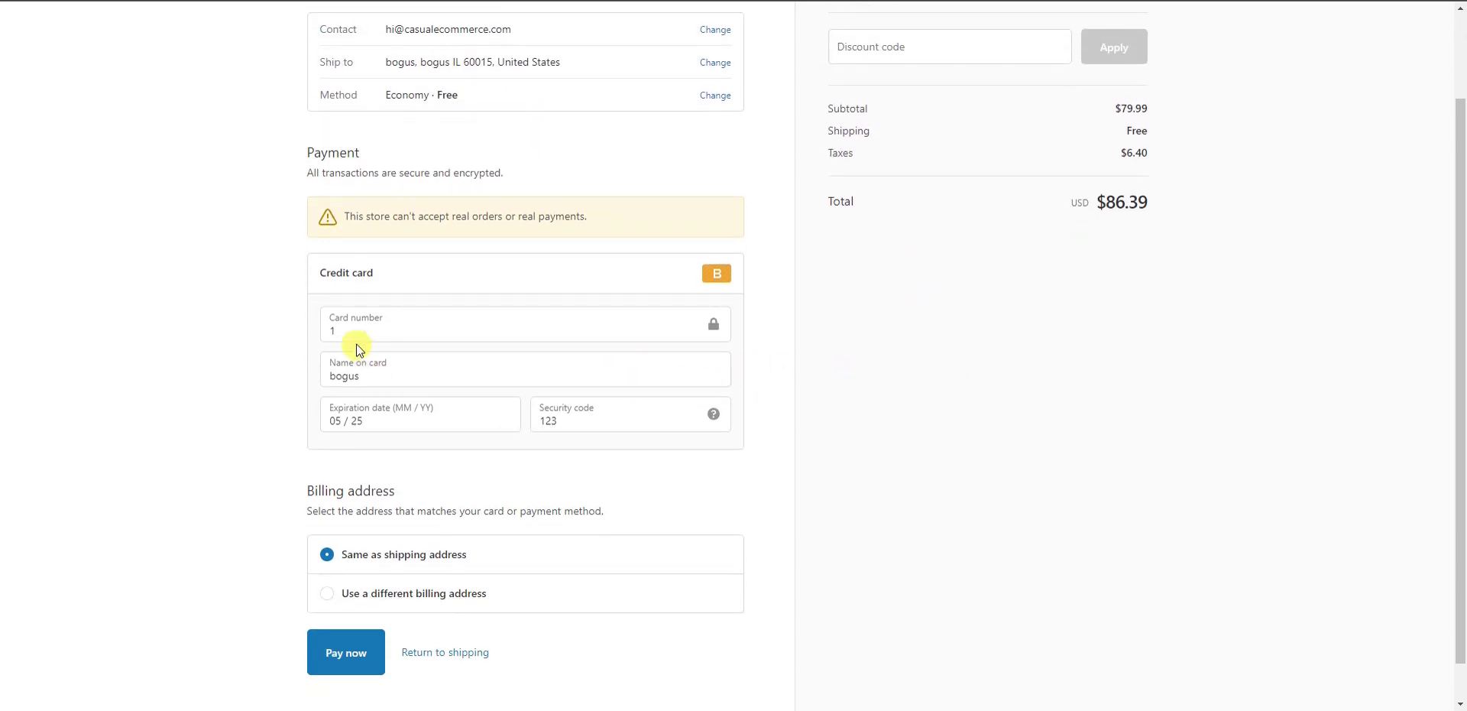
left_click(358, 650)
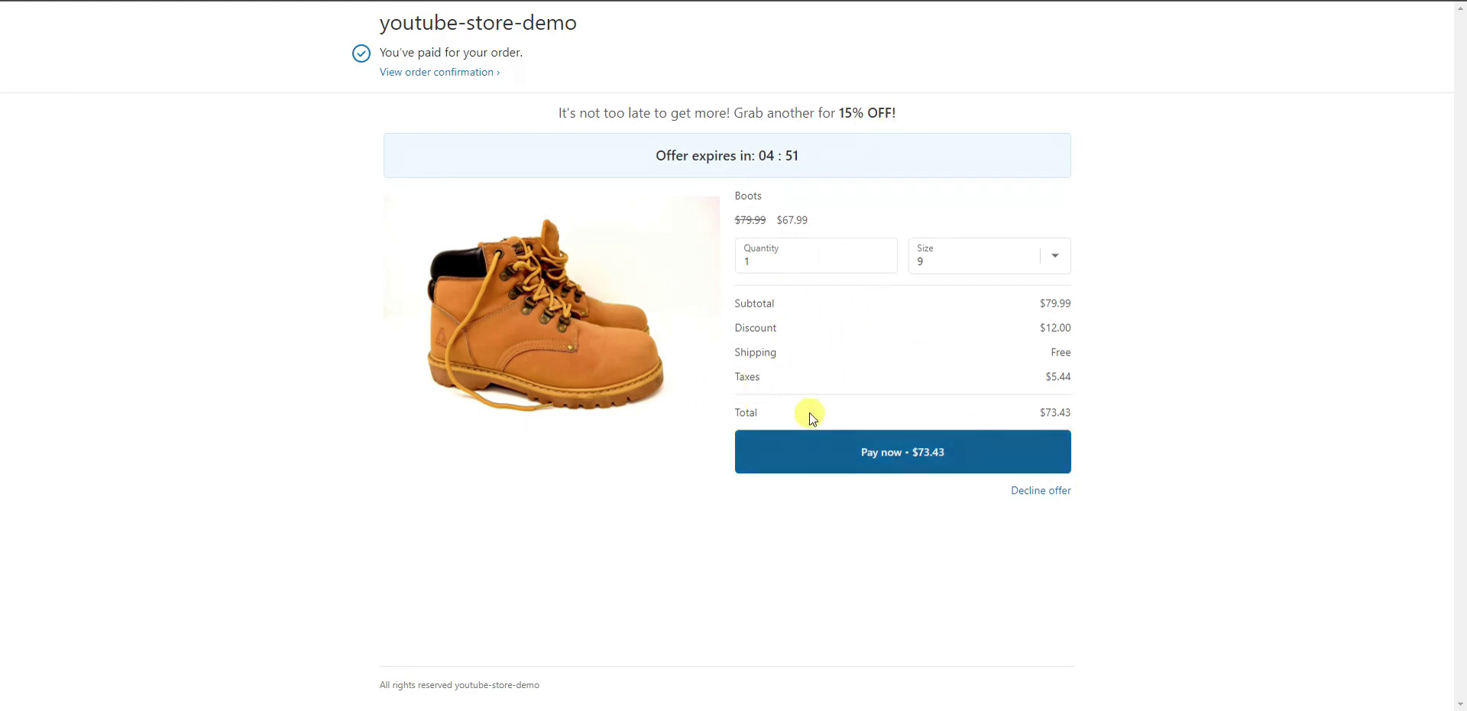
Step: Decline the 15% off Boots upsell and accept the 30% off Boots downsell
left_click(1063, 497)
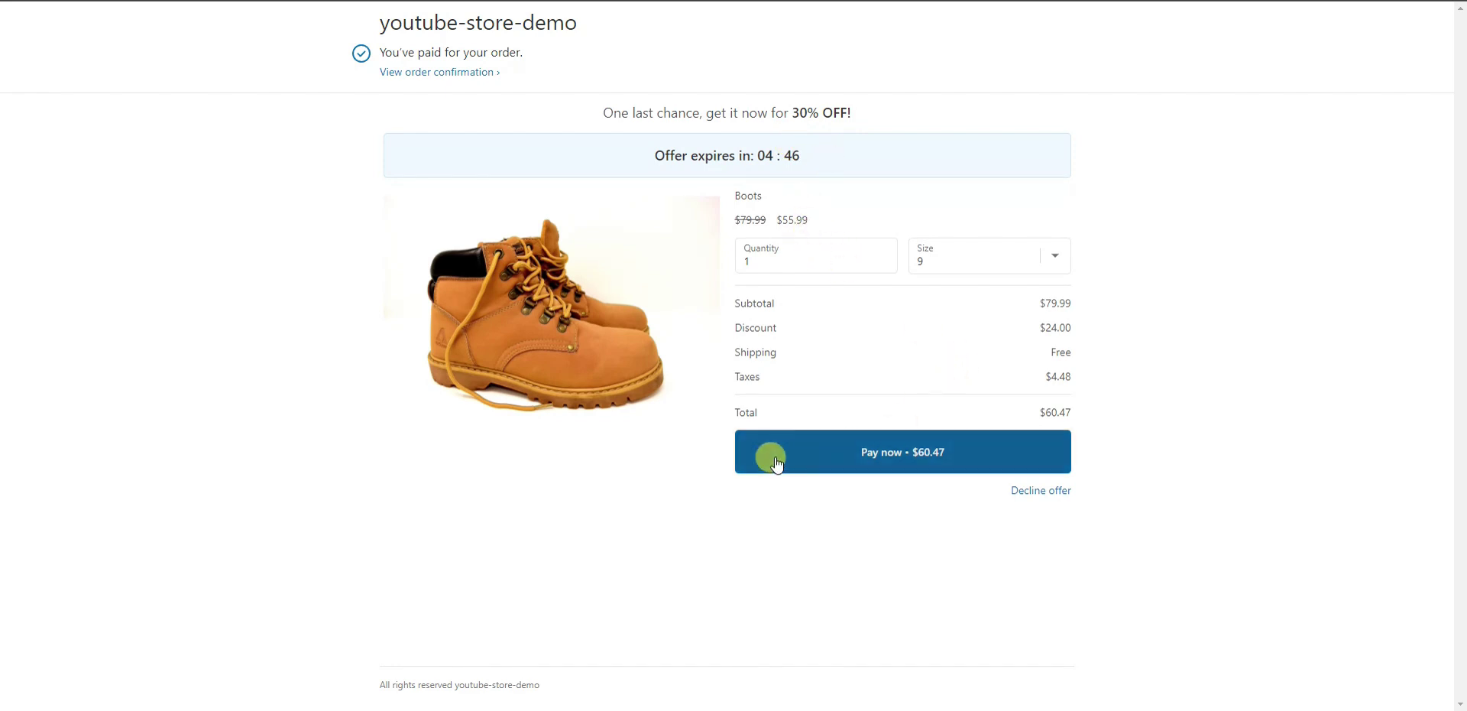
left_click(955, 460)
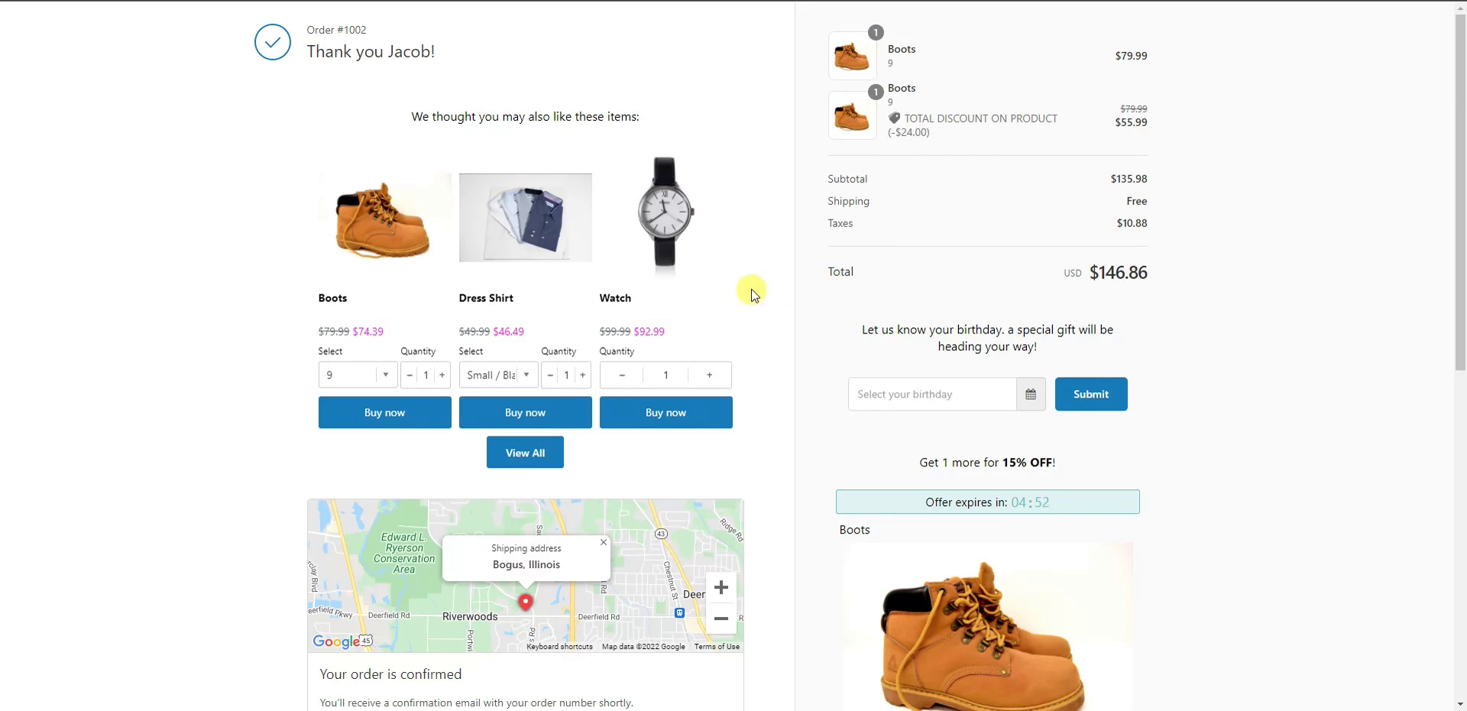
Step: Dismiss the one-time offer popup and examine the thank you page's product offers, order details and social sharing section
scroll(799, 337, "down", 1)
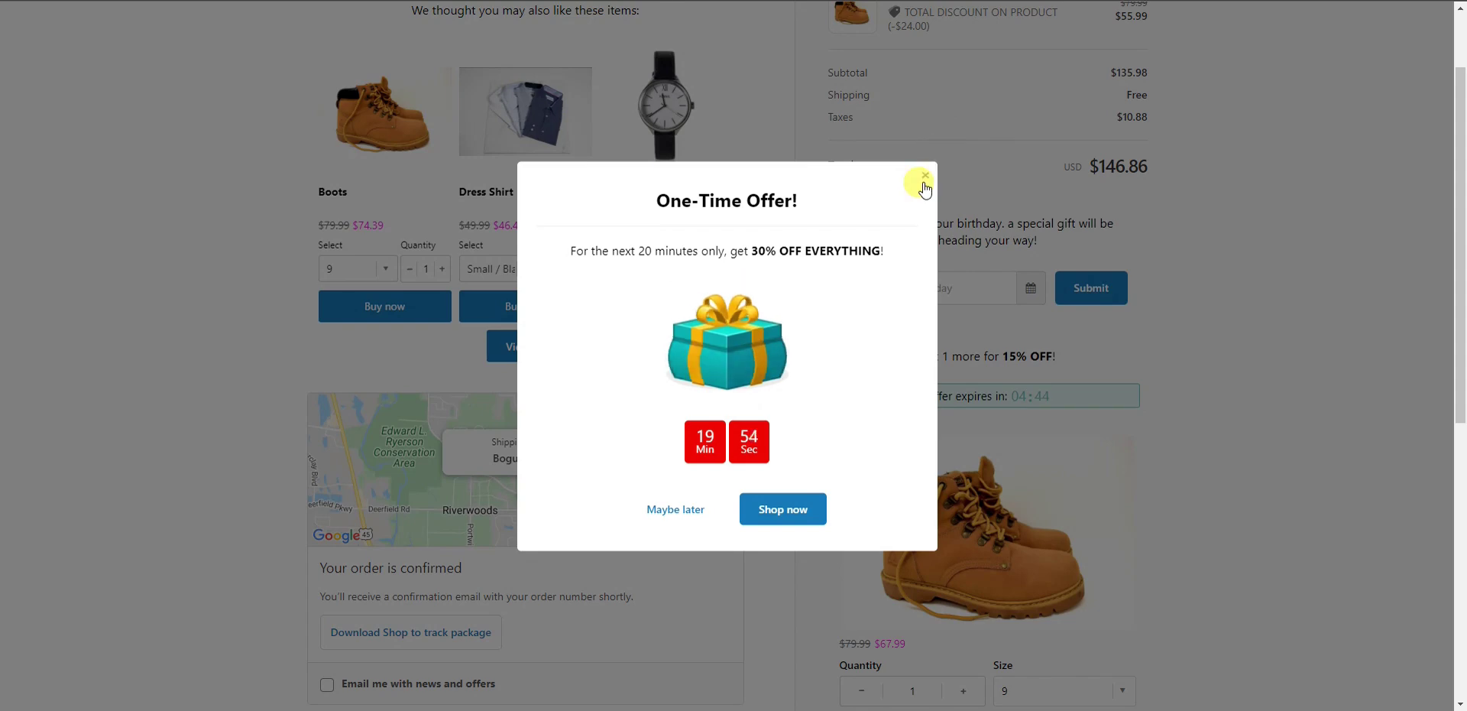
left_click(969, 188)
scroll(1150, 367, "down", 7)
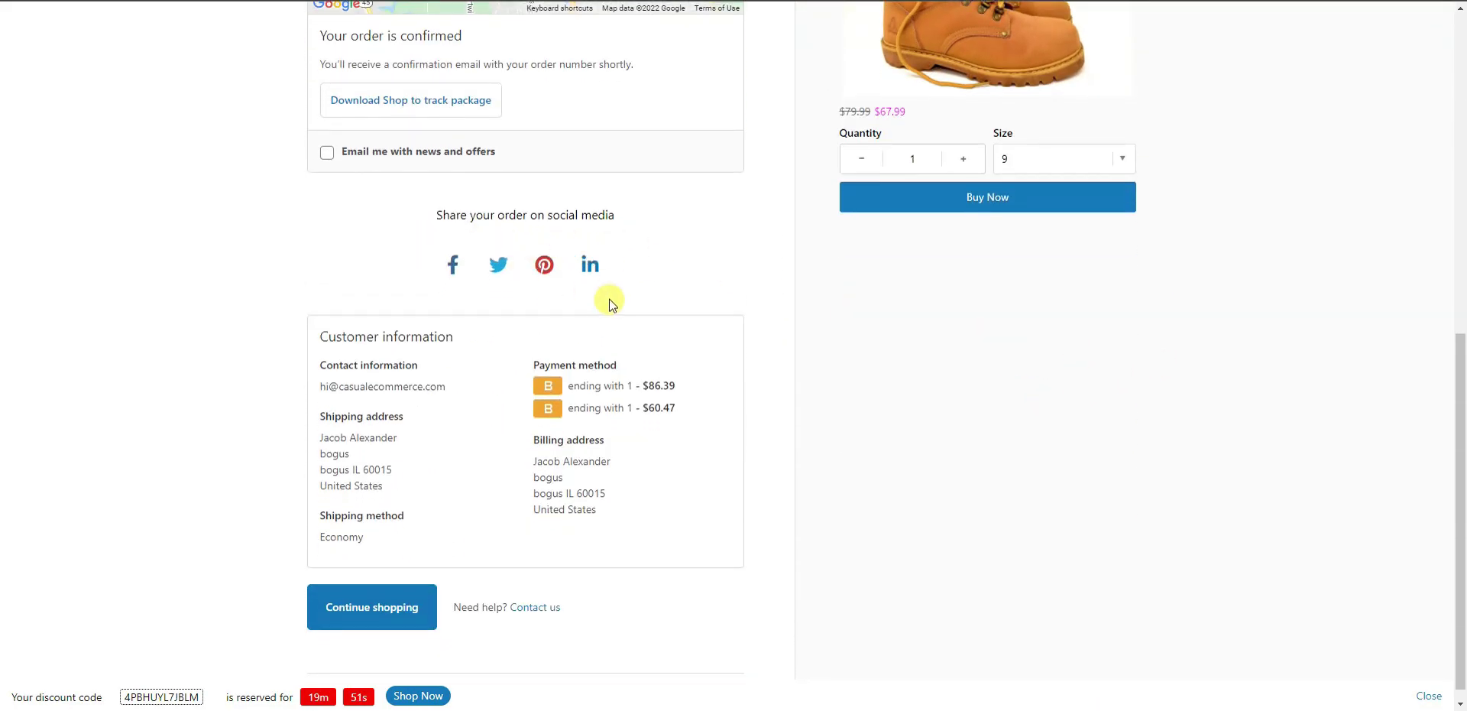
scroll(610, 304, "down", 1)
scroll(920, 382, "up", 8)
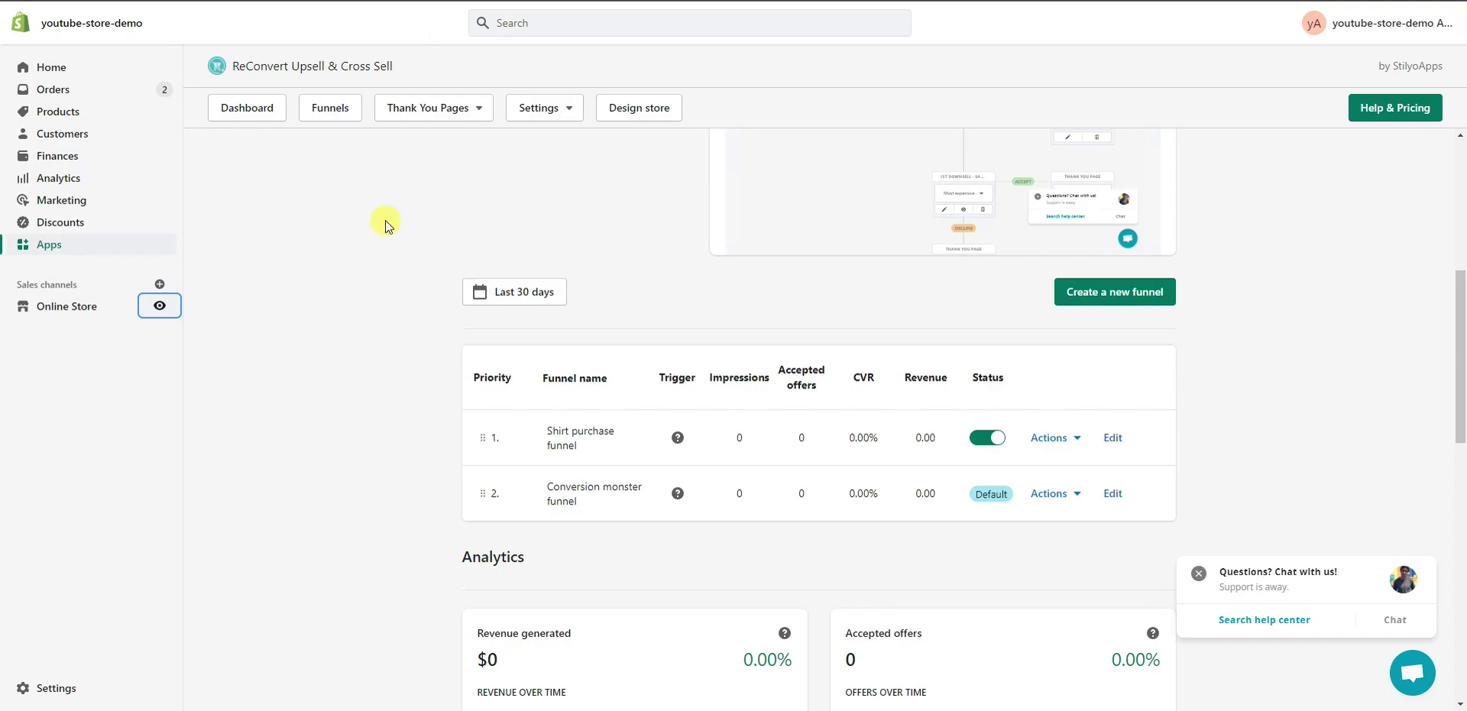
Step: Open the online store, check out one Small / Black Dress Shirt and pay for the test order
left_click(161, 306)
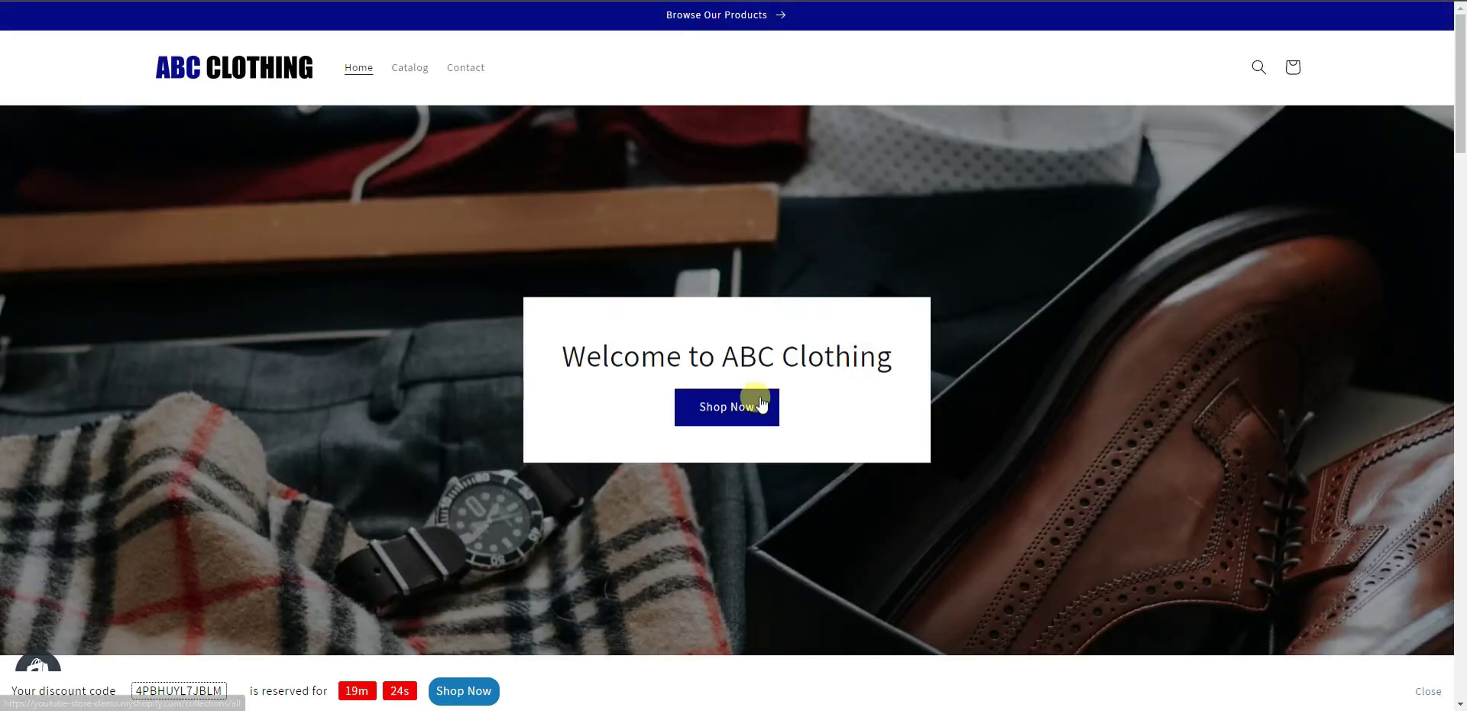
left_click(757, 401)
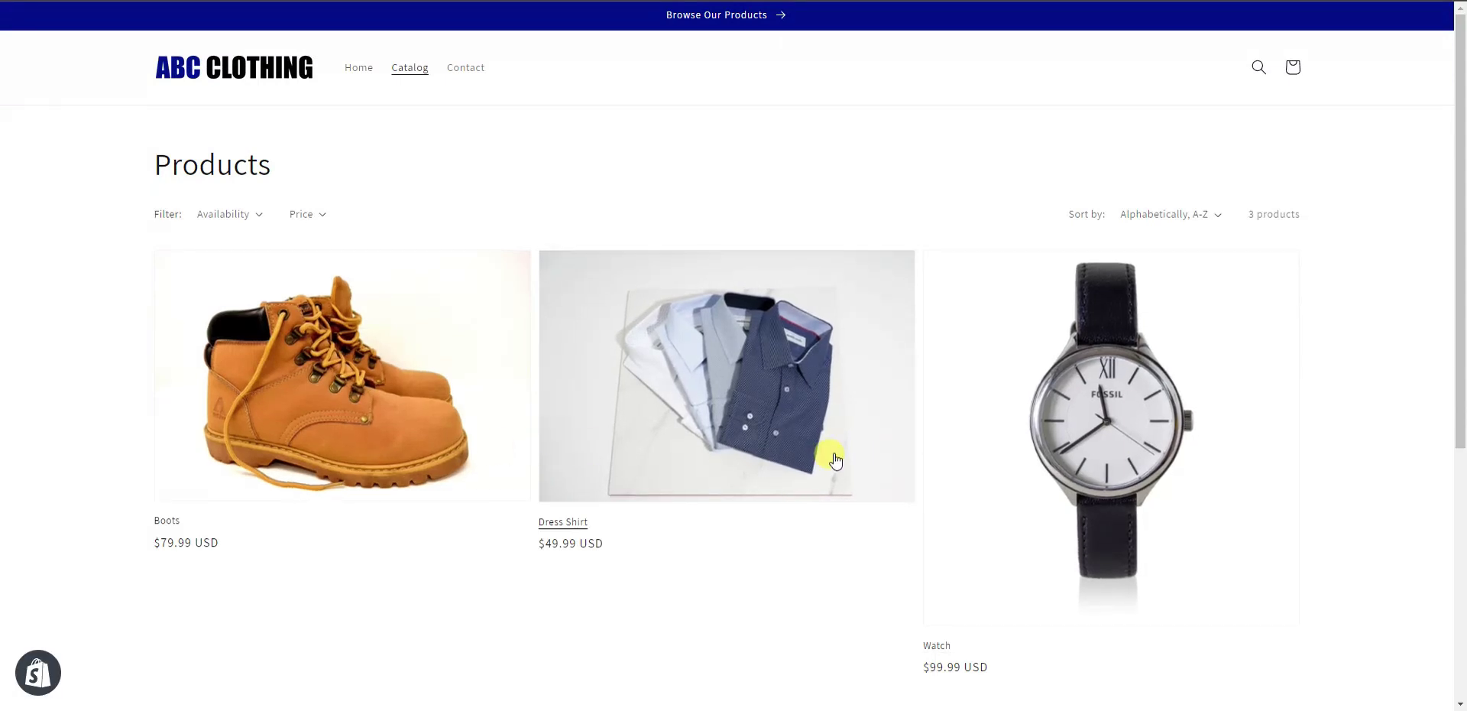
left_click(831, 451)
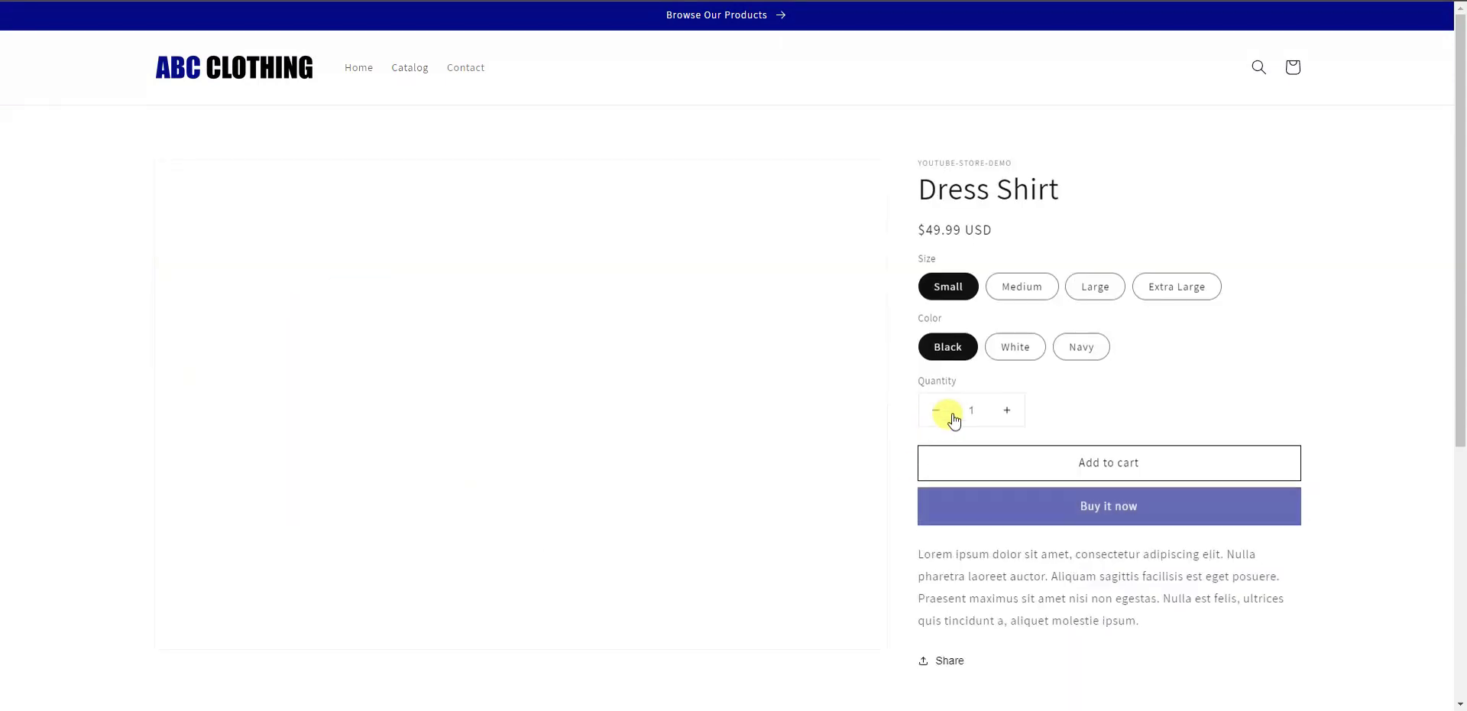
left_click(1152, 524)
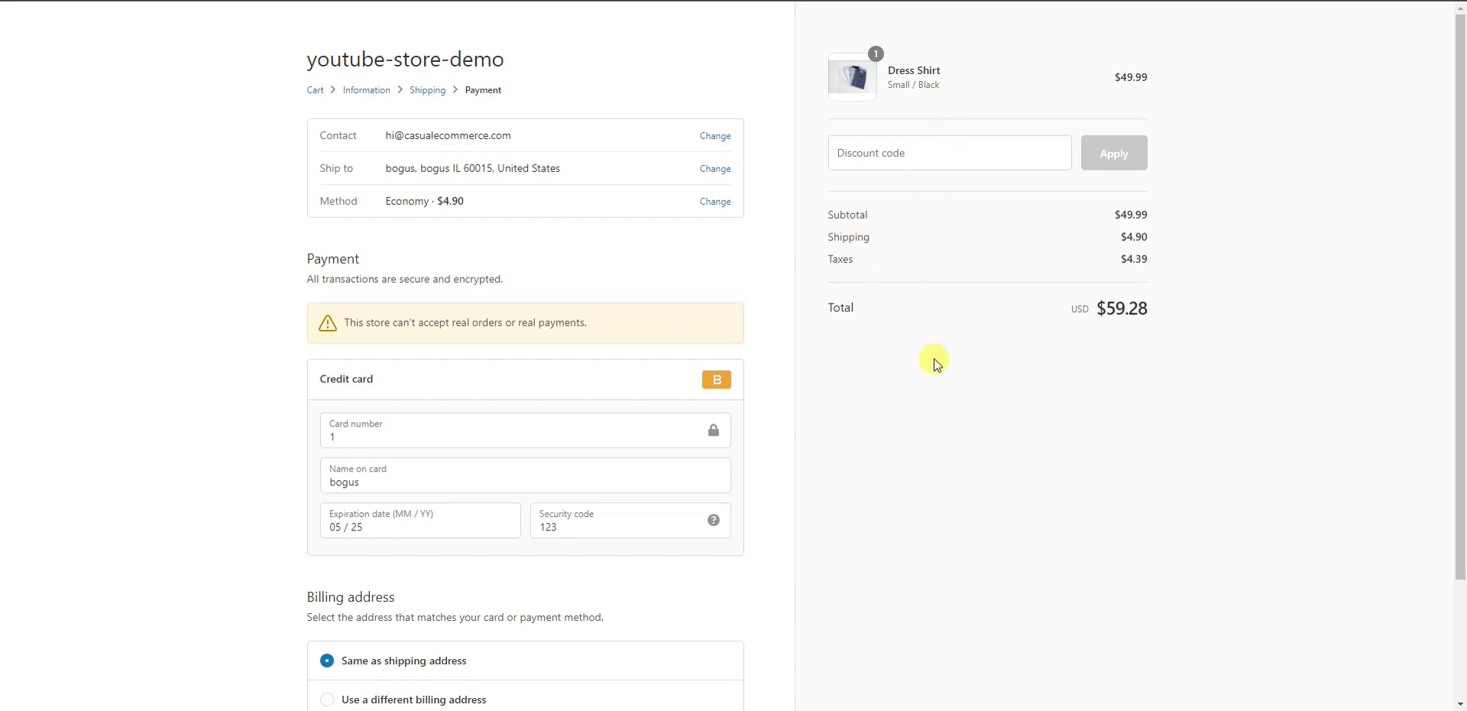
scroll(816, 396, "down", 2)
left_click(345, 608)
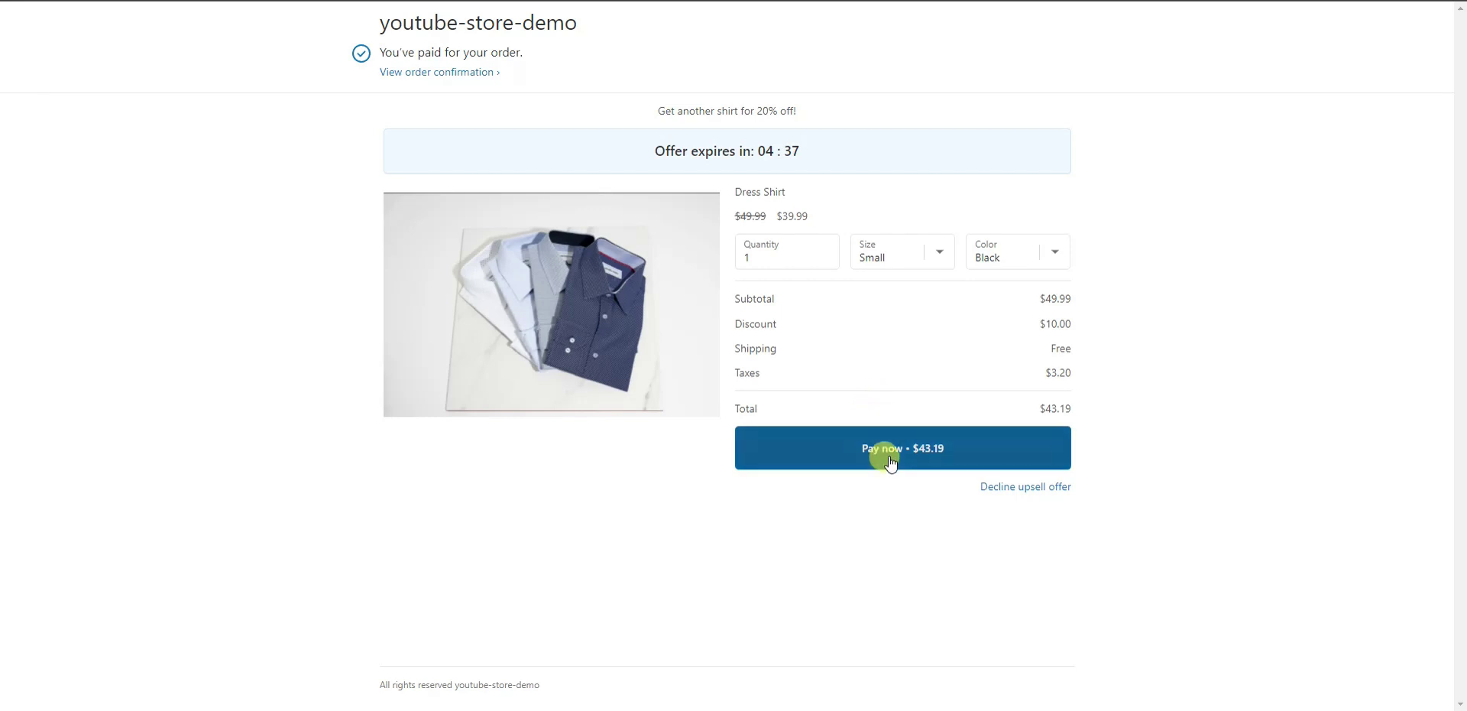
Step: Decline the additional shirt upsell and accept the discounted watch downsell
left_click(1050, 487)
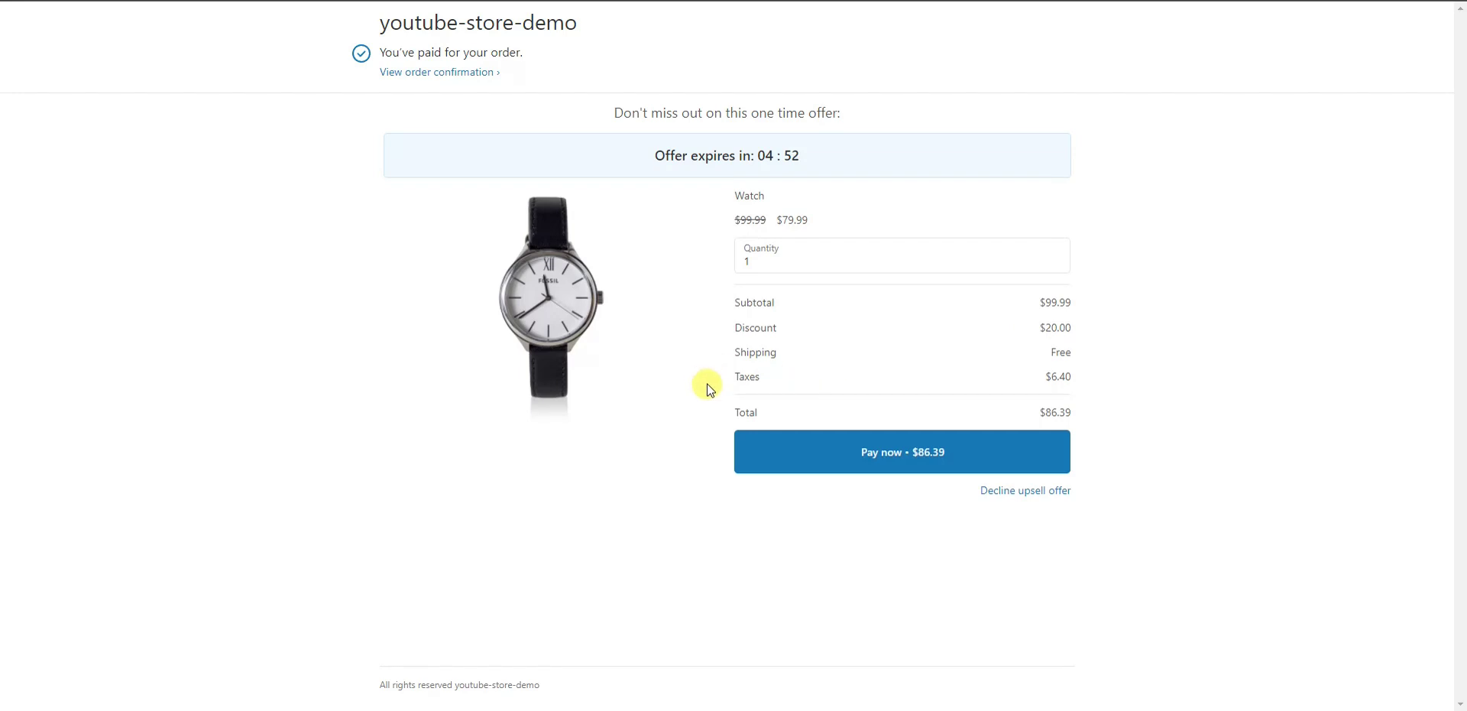
left_click(969, 466)
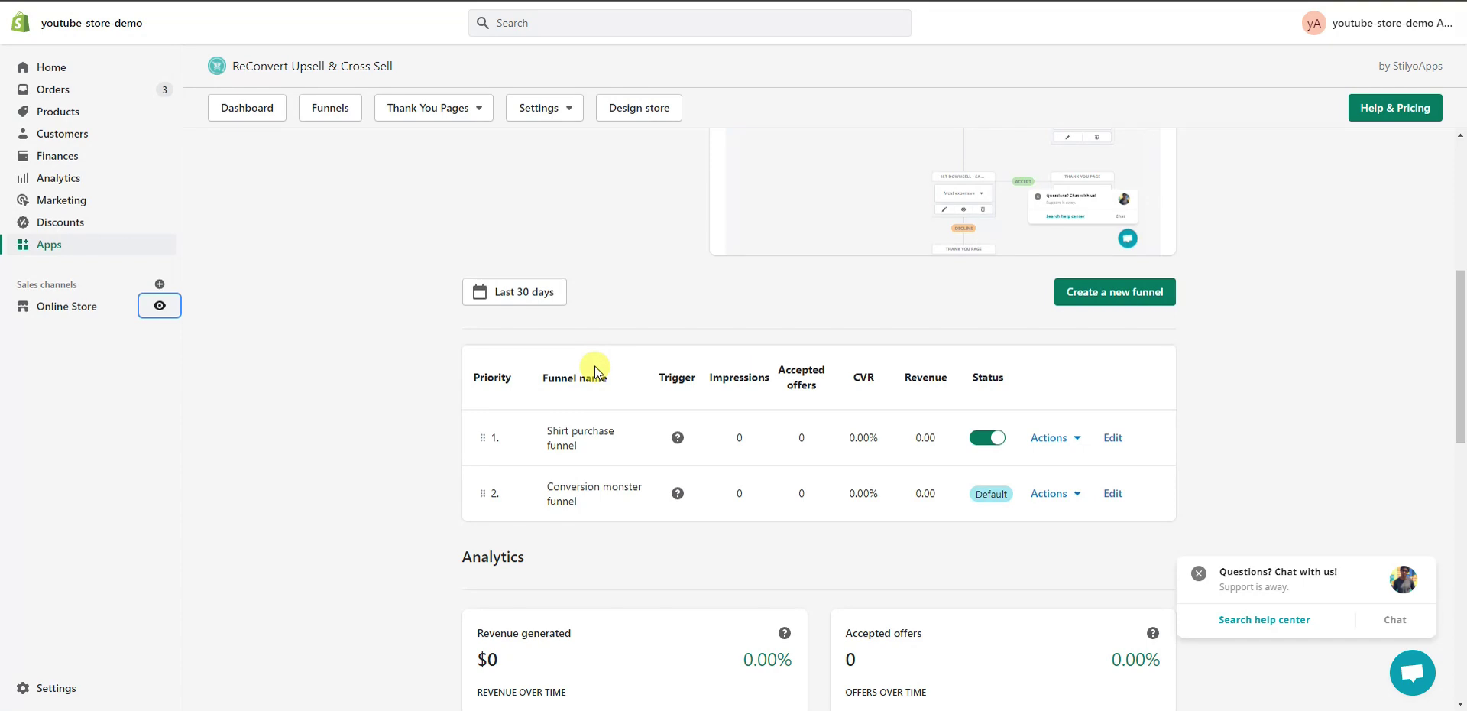
Step: Open the ReConvert dashboard in the Shopify admin to view the app's revenue and accepted offers
scroll(595, 365, "up", 5)
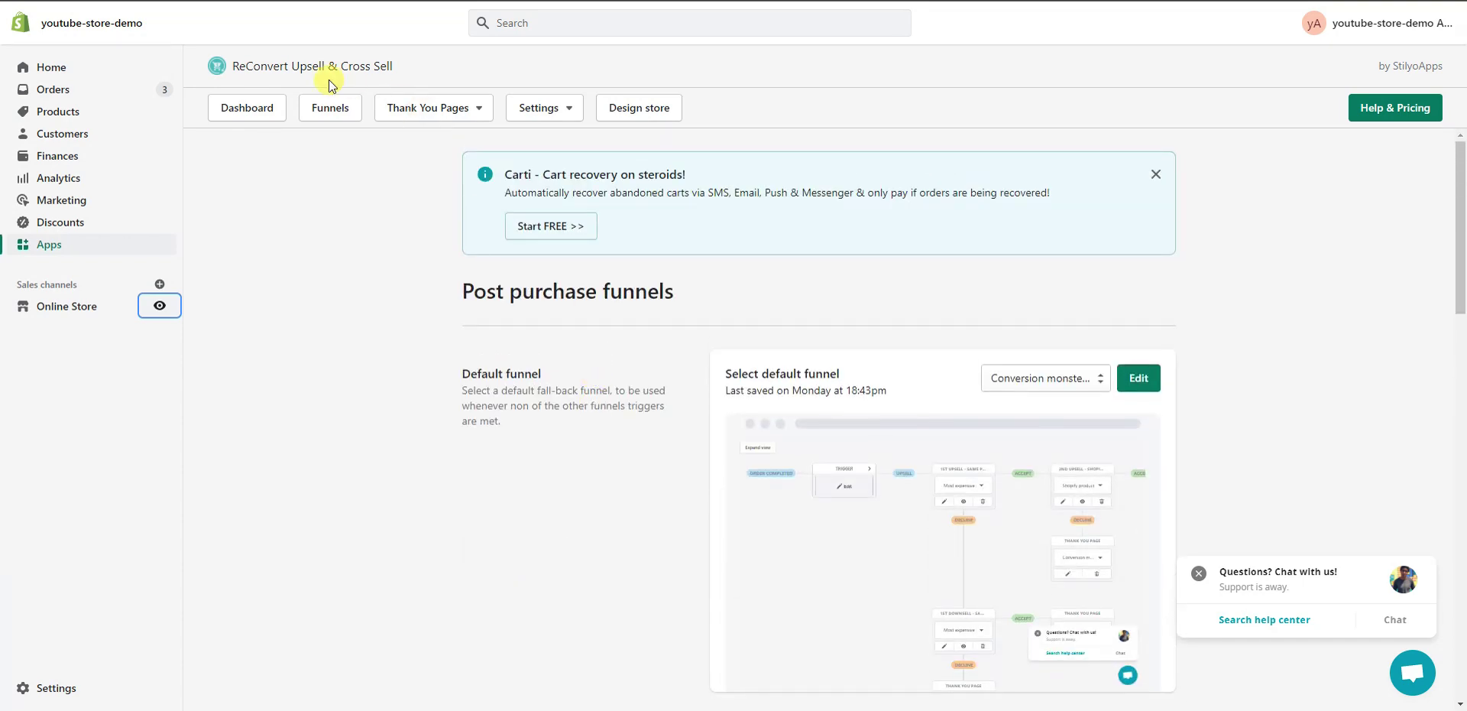
left_click(253, 113)
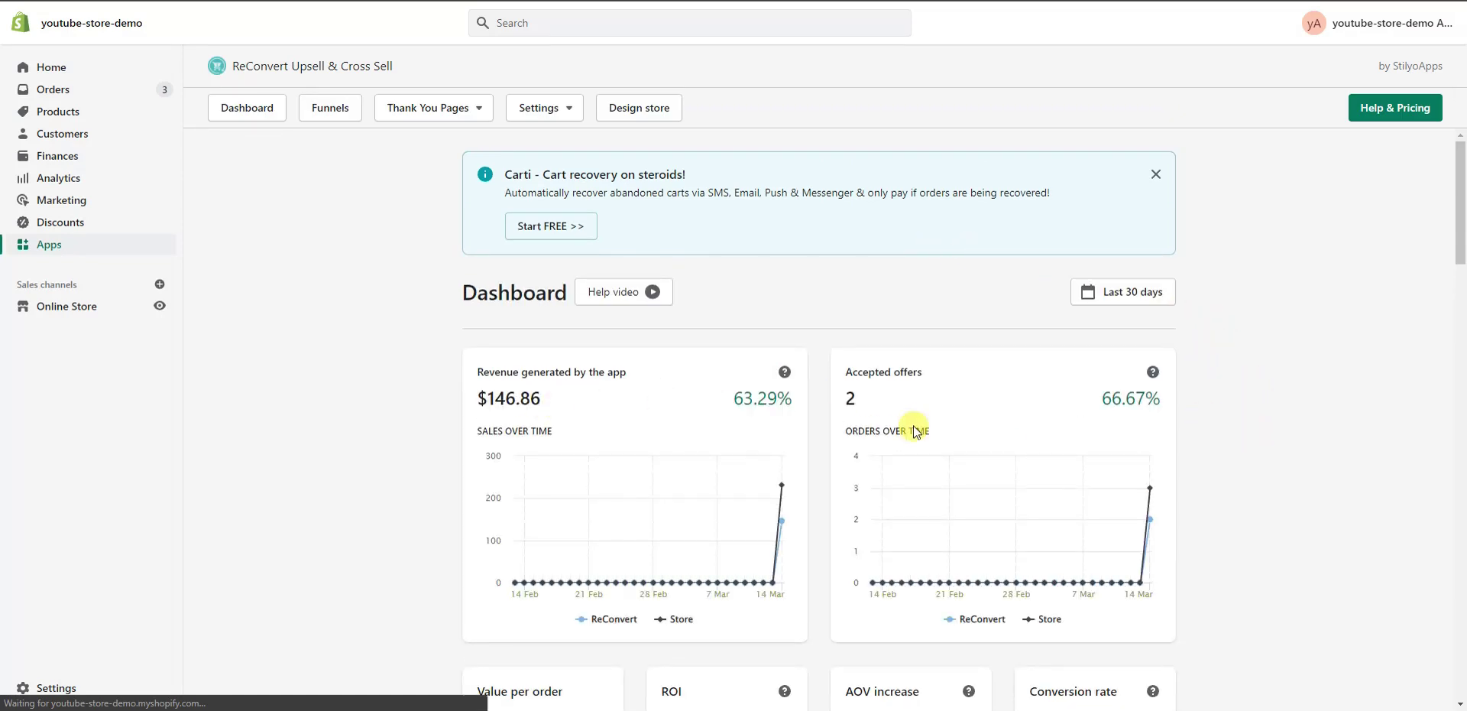
Step: Examine the dashboard's revenue and accepted offers charts, order metrics and the top funnels table
scroll(757, 424, "down", 1)
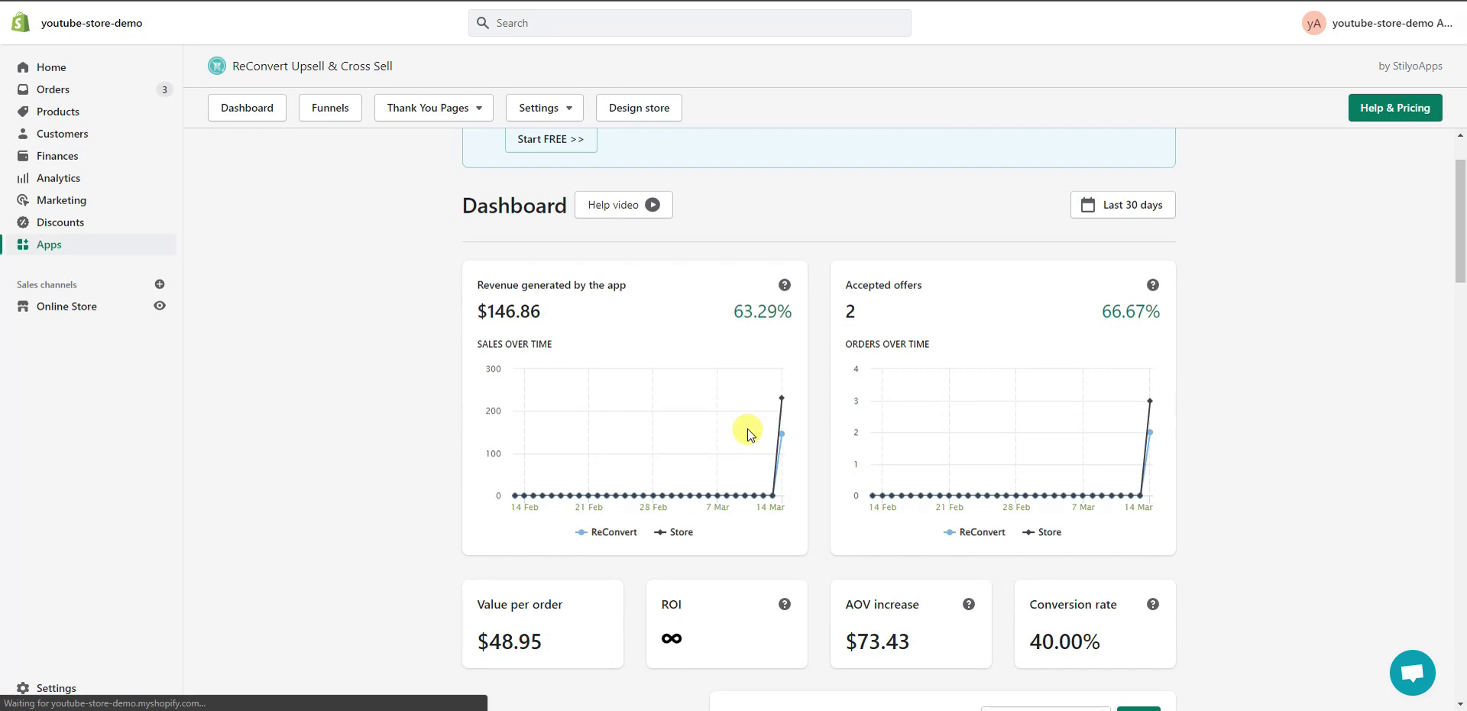
scroll(795, 454, "down", 1)
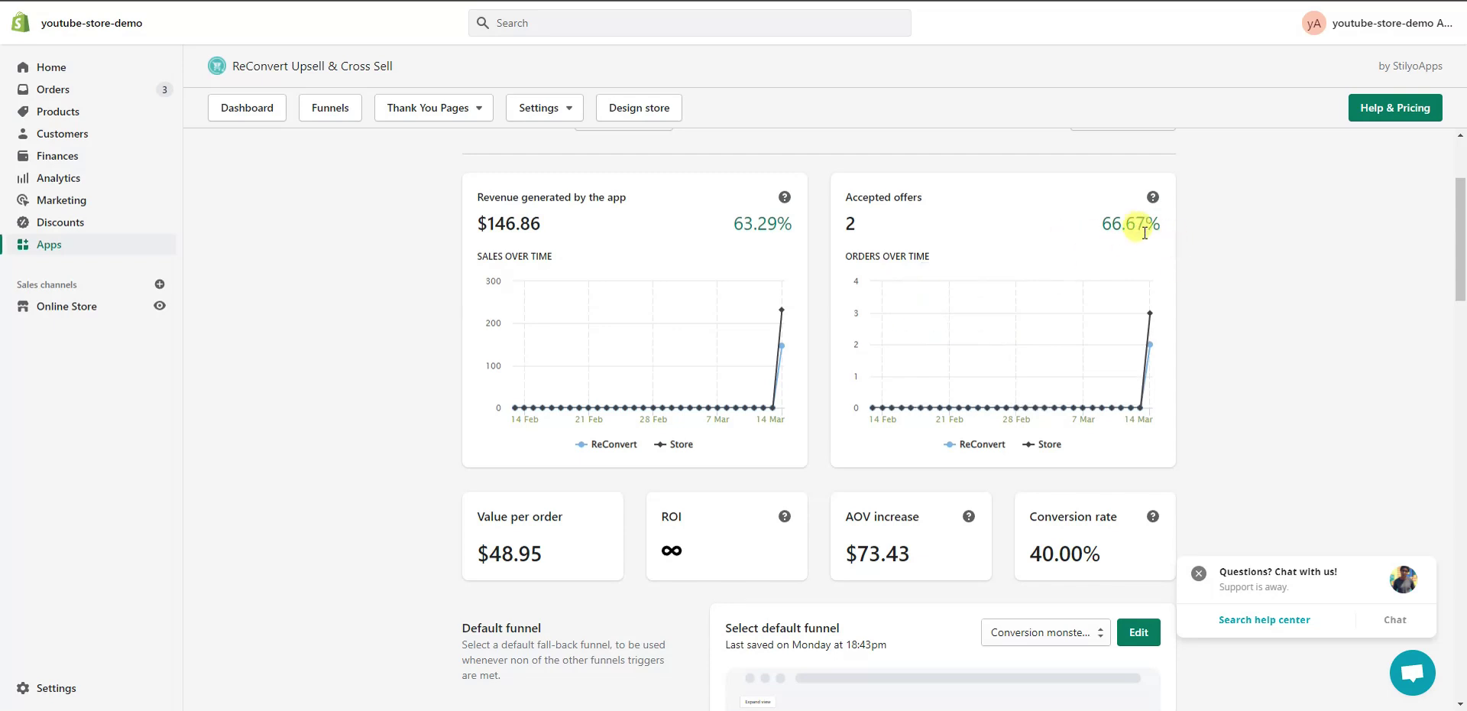
scroll(1226, 350, "down", 1)
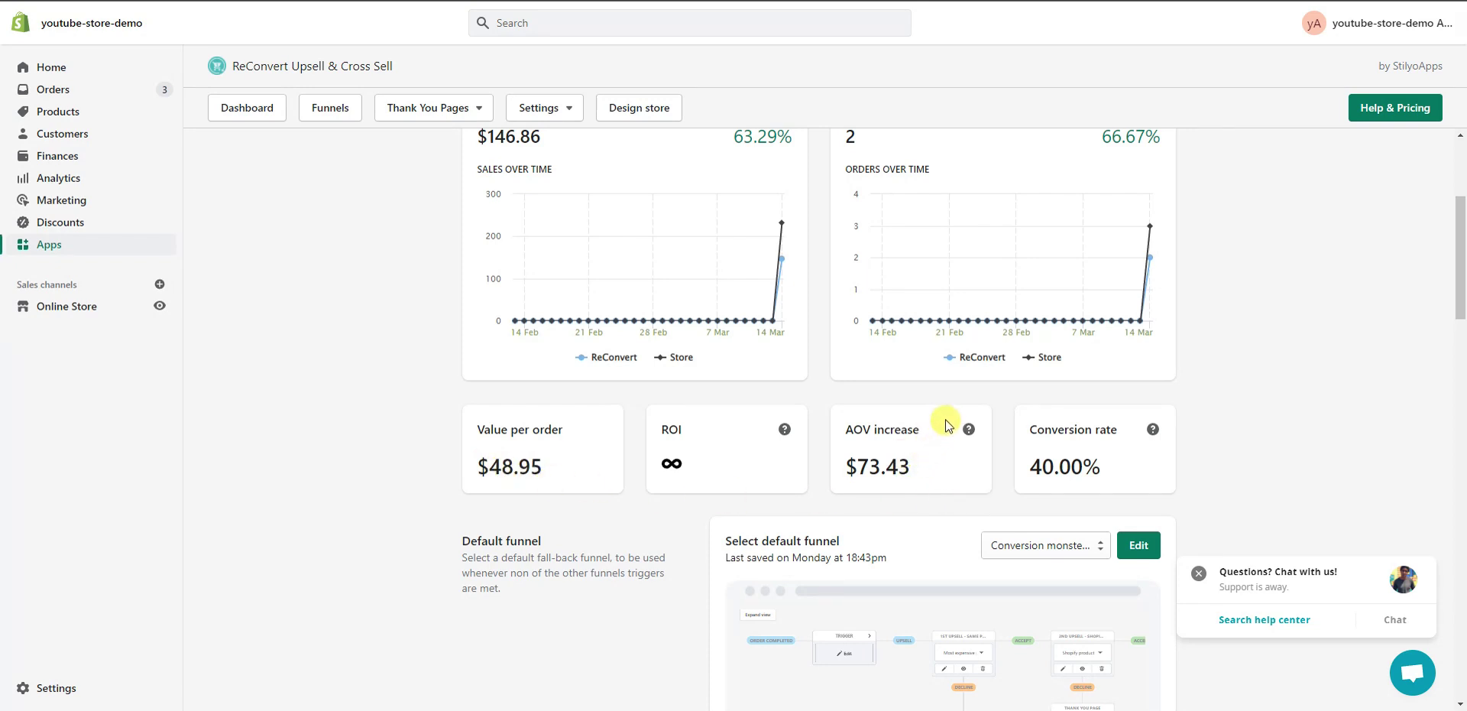
scroll(1159, 442, "up", 1)
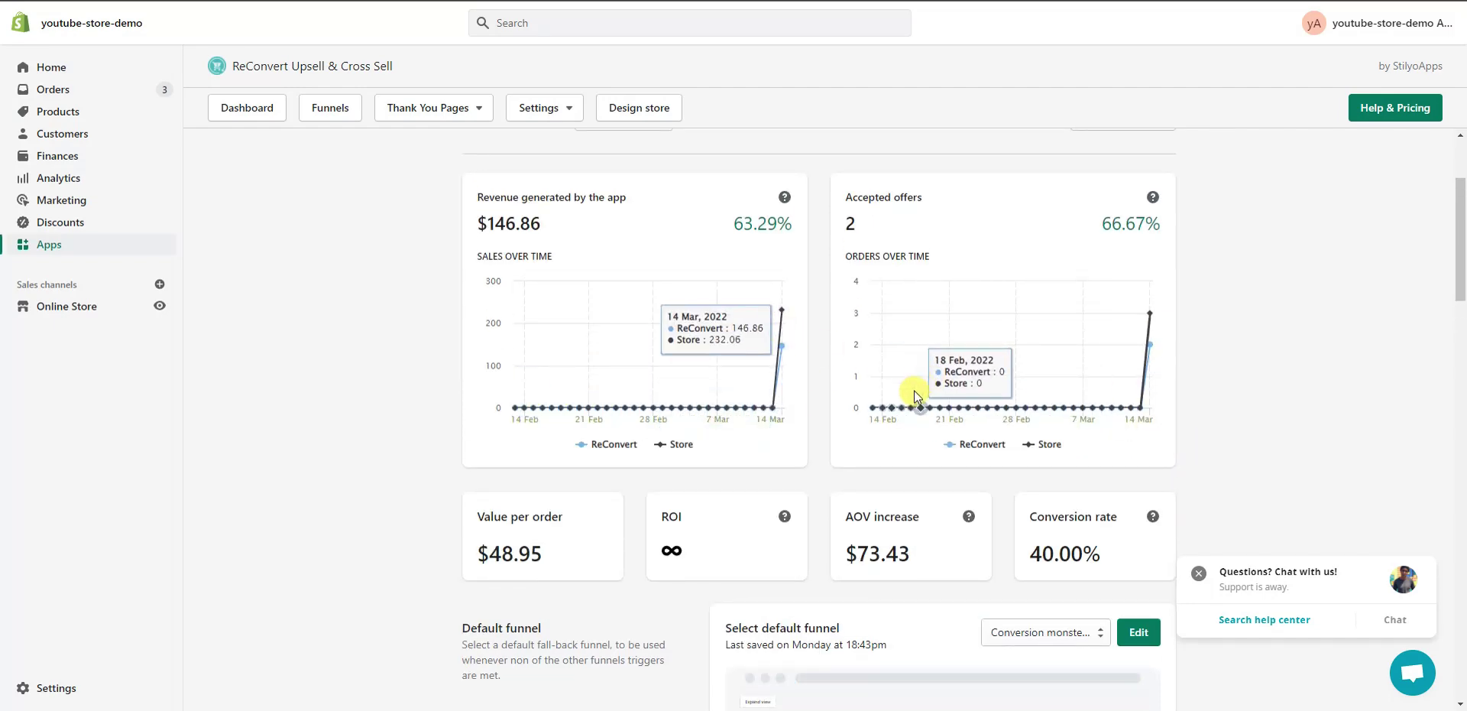
scroll(914, 400, "down", 4)
scroll(915, 396, "down", 4)
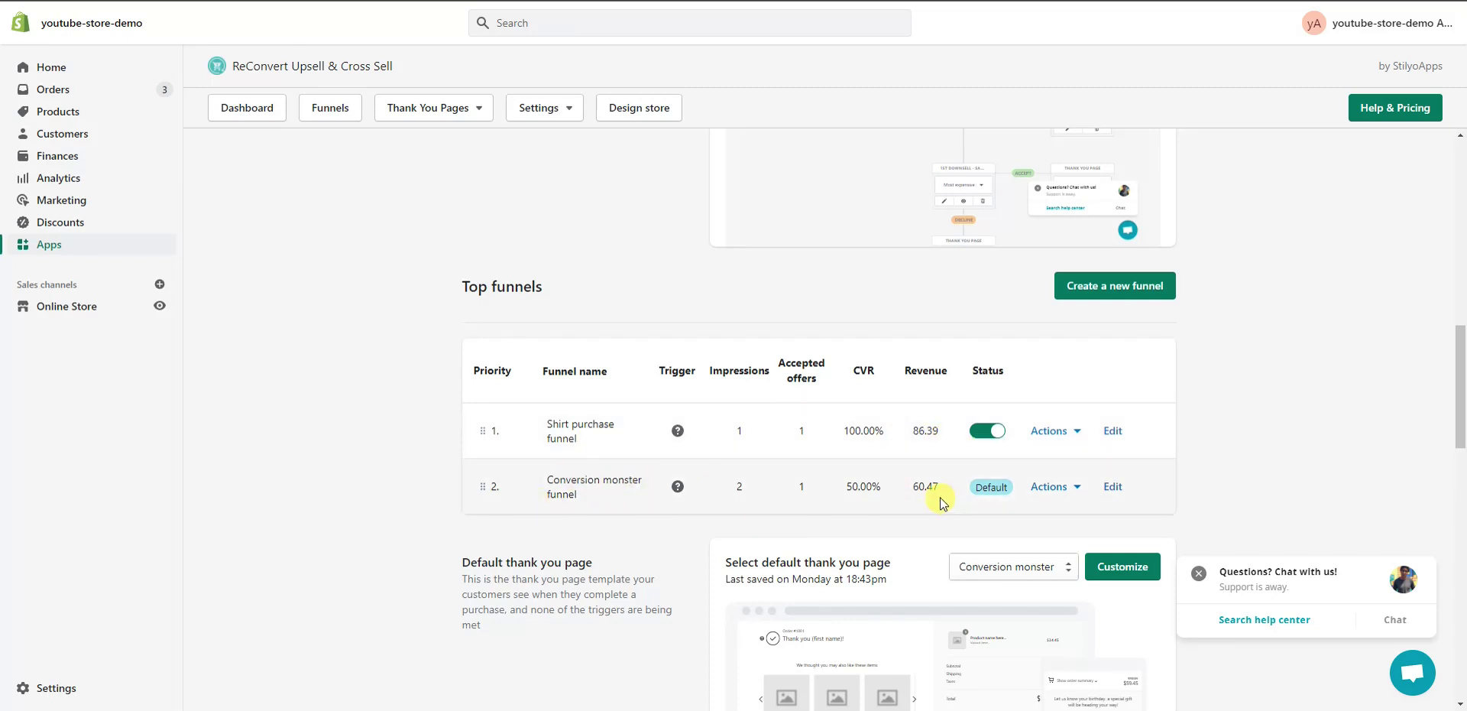
Step: Review the top thank you pages table and the latest activity report on the dashboard
scroll(930, 492, "down", 7)
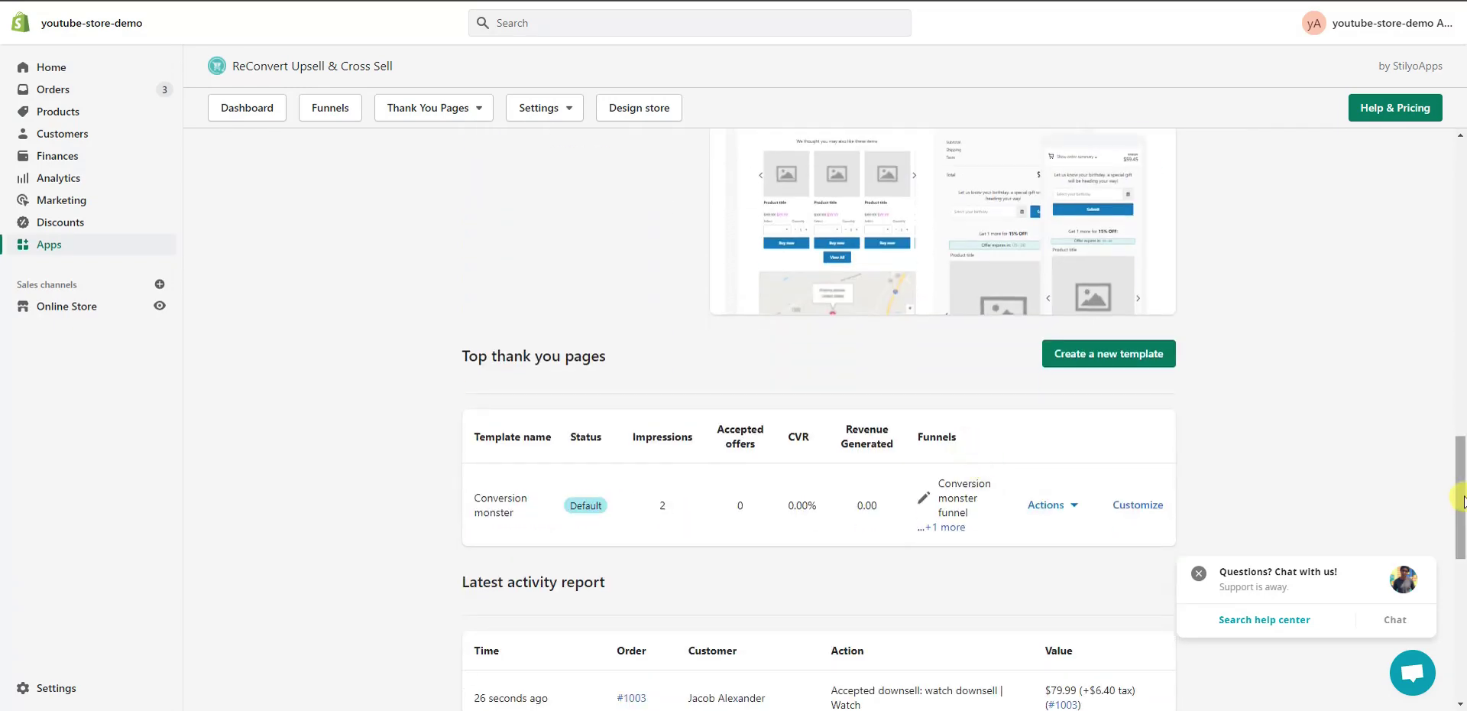
left_click_drag(1460, 501, 1460, 565)
scroll(656, 491, "up", 4)
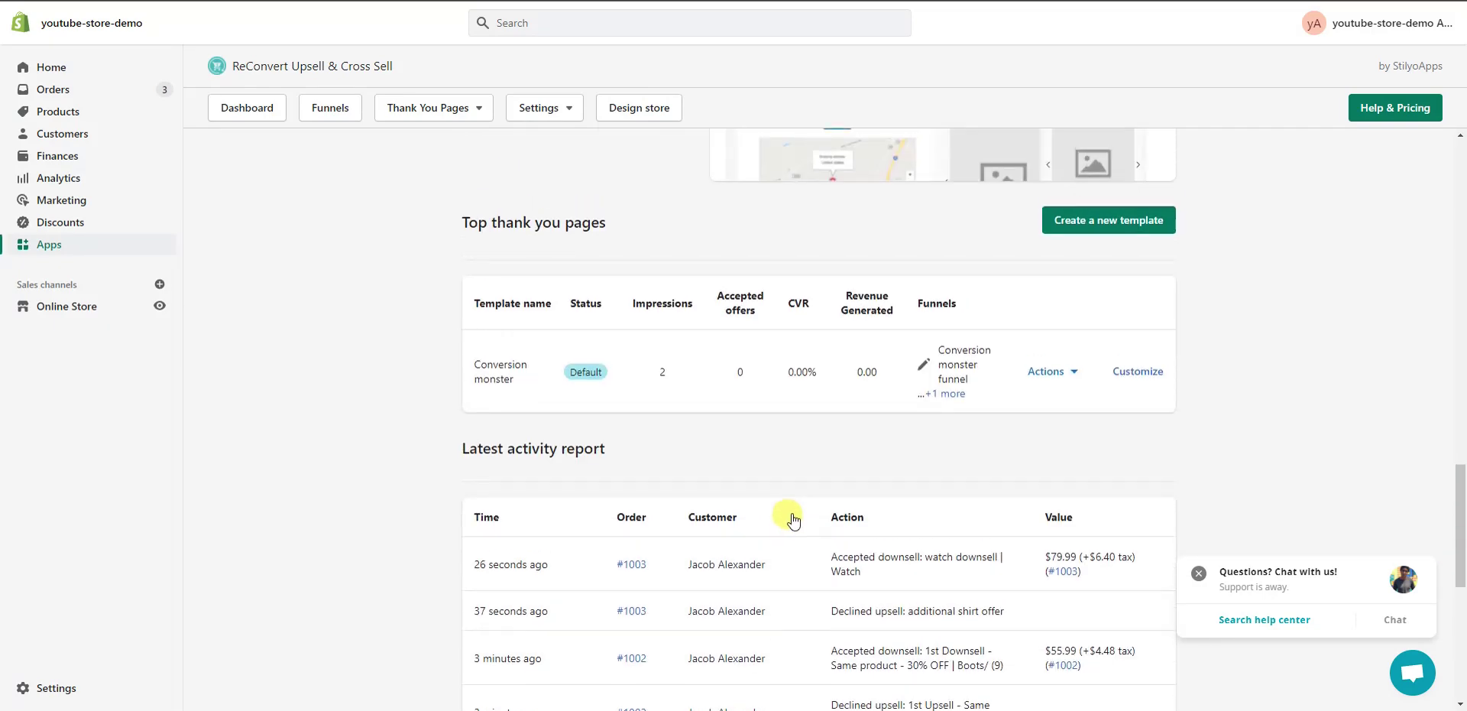
left_click(582, 512)
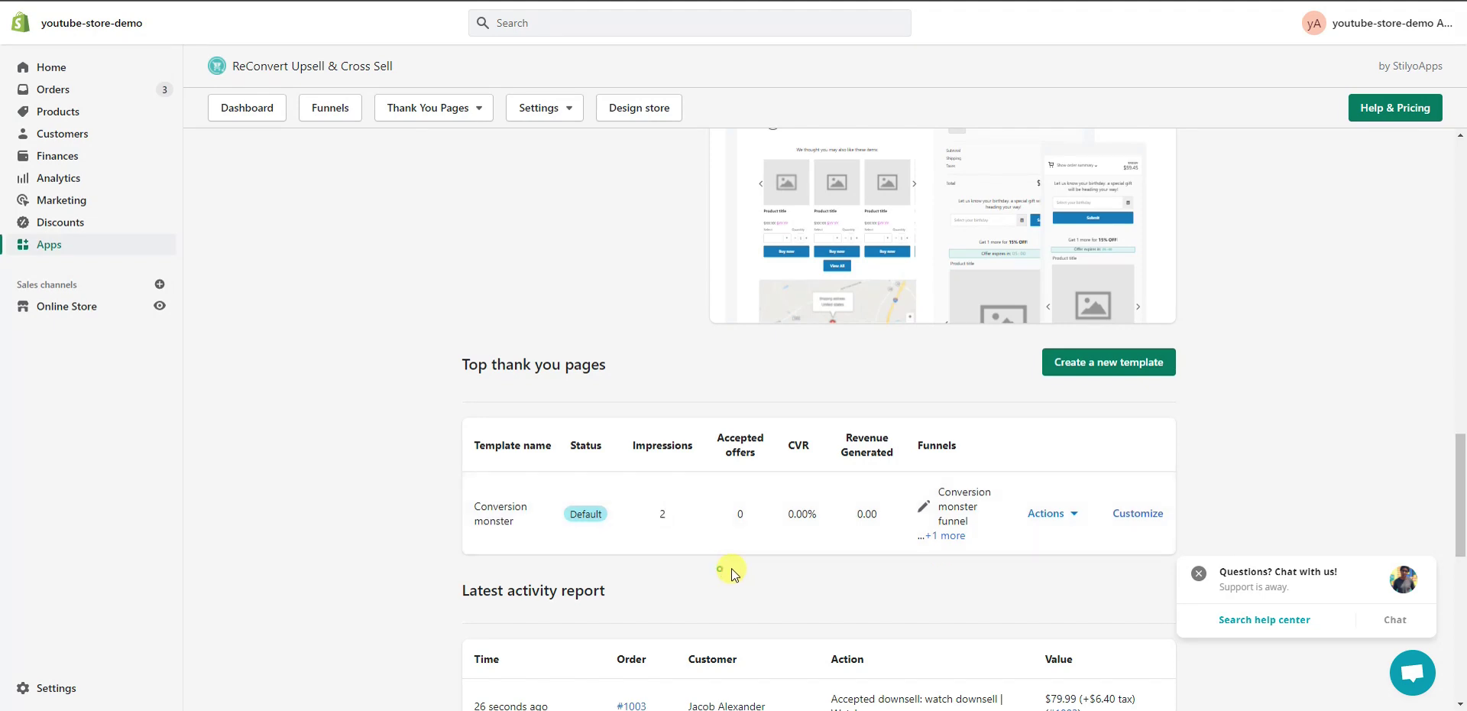
left_click_drag(1450, 523, 1380, 189)
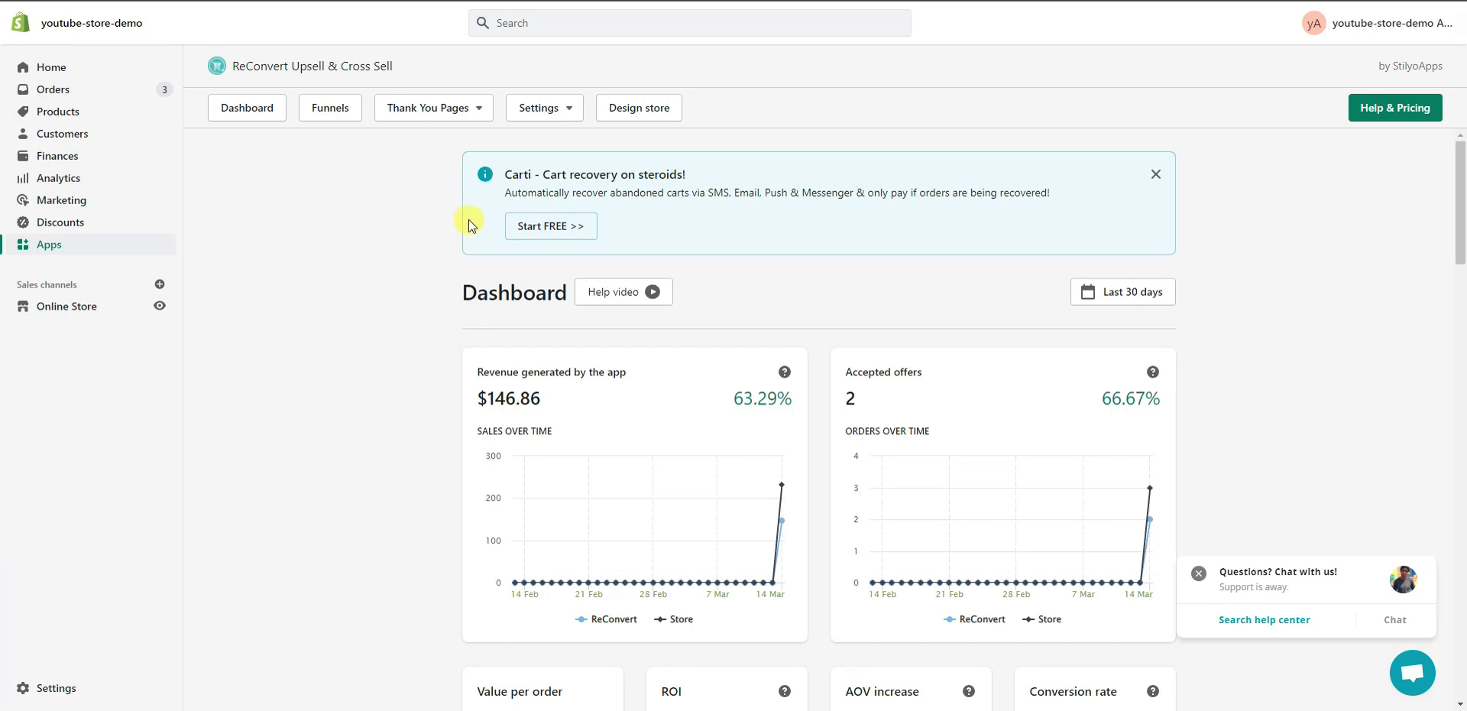
Step: Open the thank you pages overview and start customizing the default Conversion monster template
left_click(470, 113)
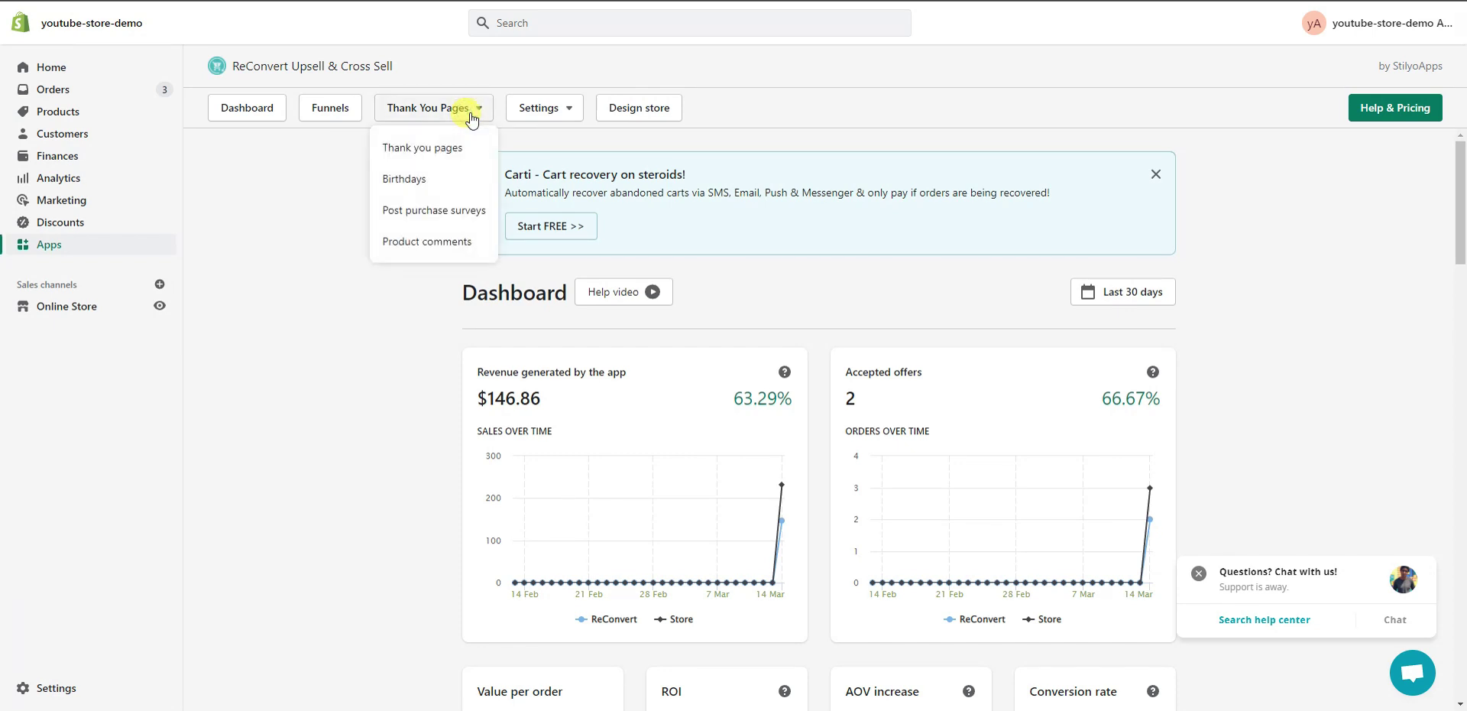
left_click(459, 149)
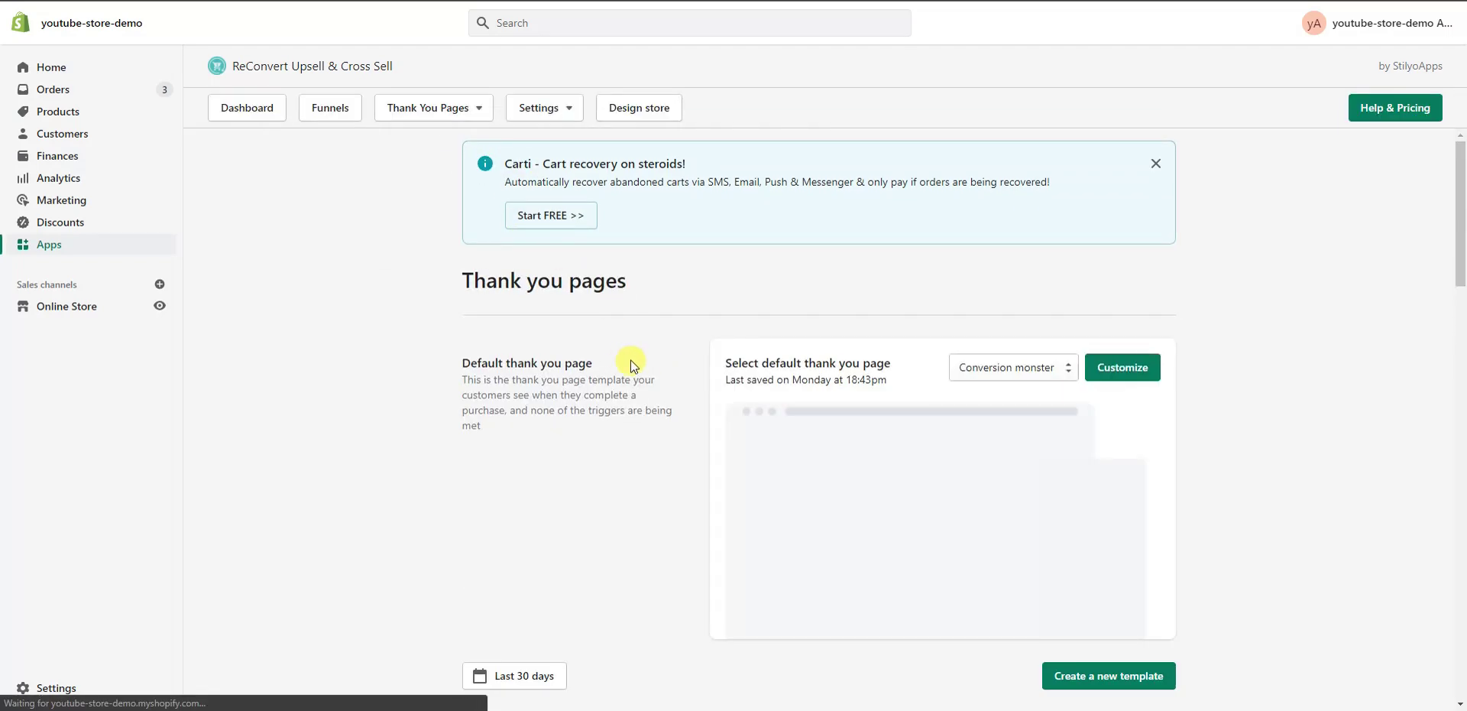
scroll(1322, 474, "down", 3)
scroll(1293, 450, "down", 1)
scroll(1291, 452, "up", 2)
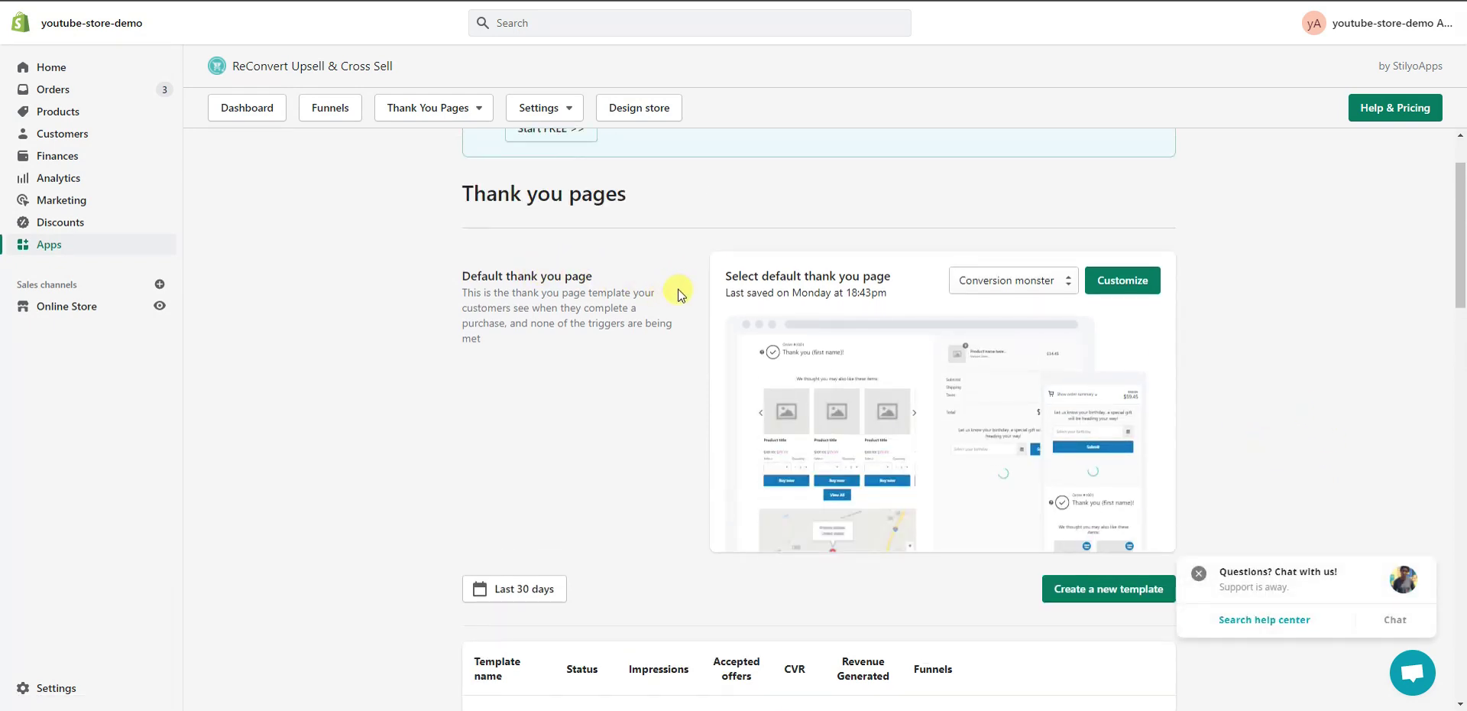
scroll(639, 321, "down", 4)
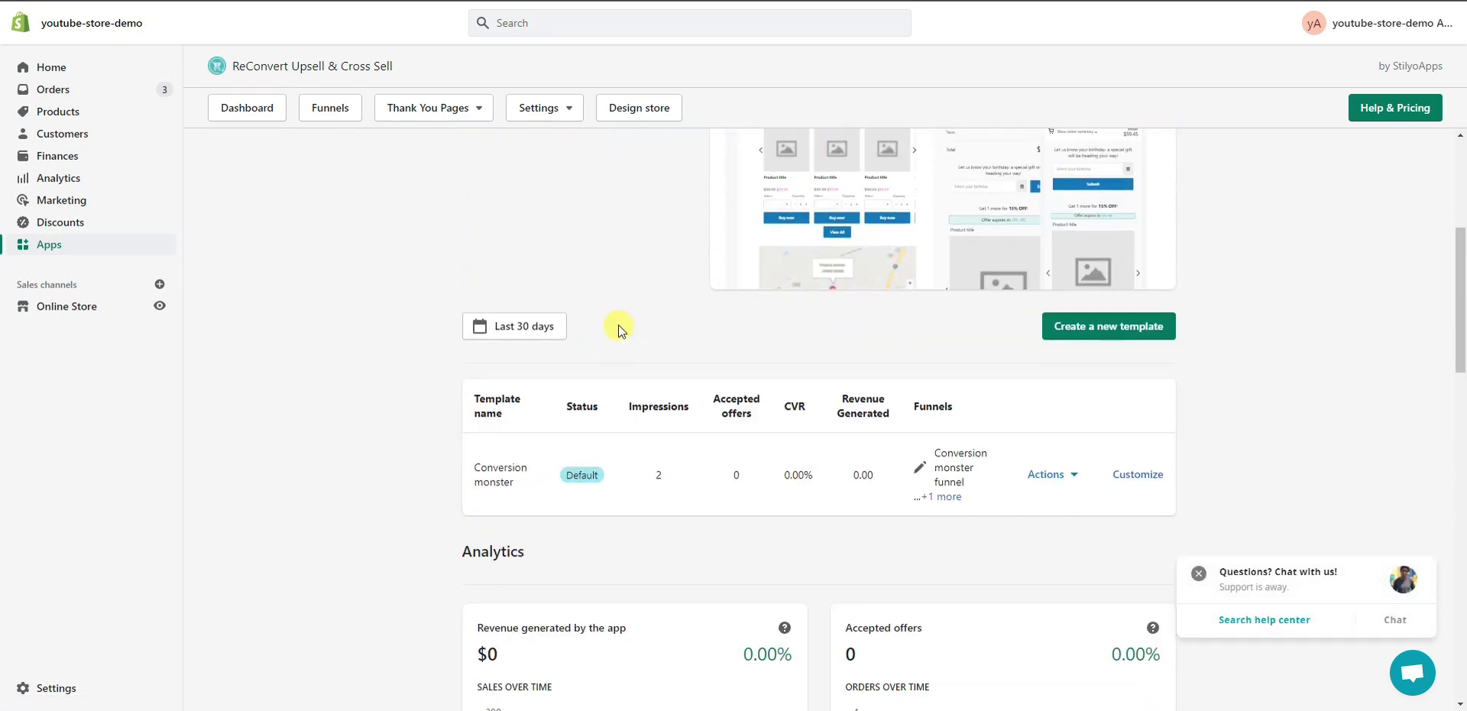
scroll(1100, 344, "up", 5)
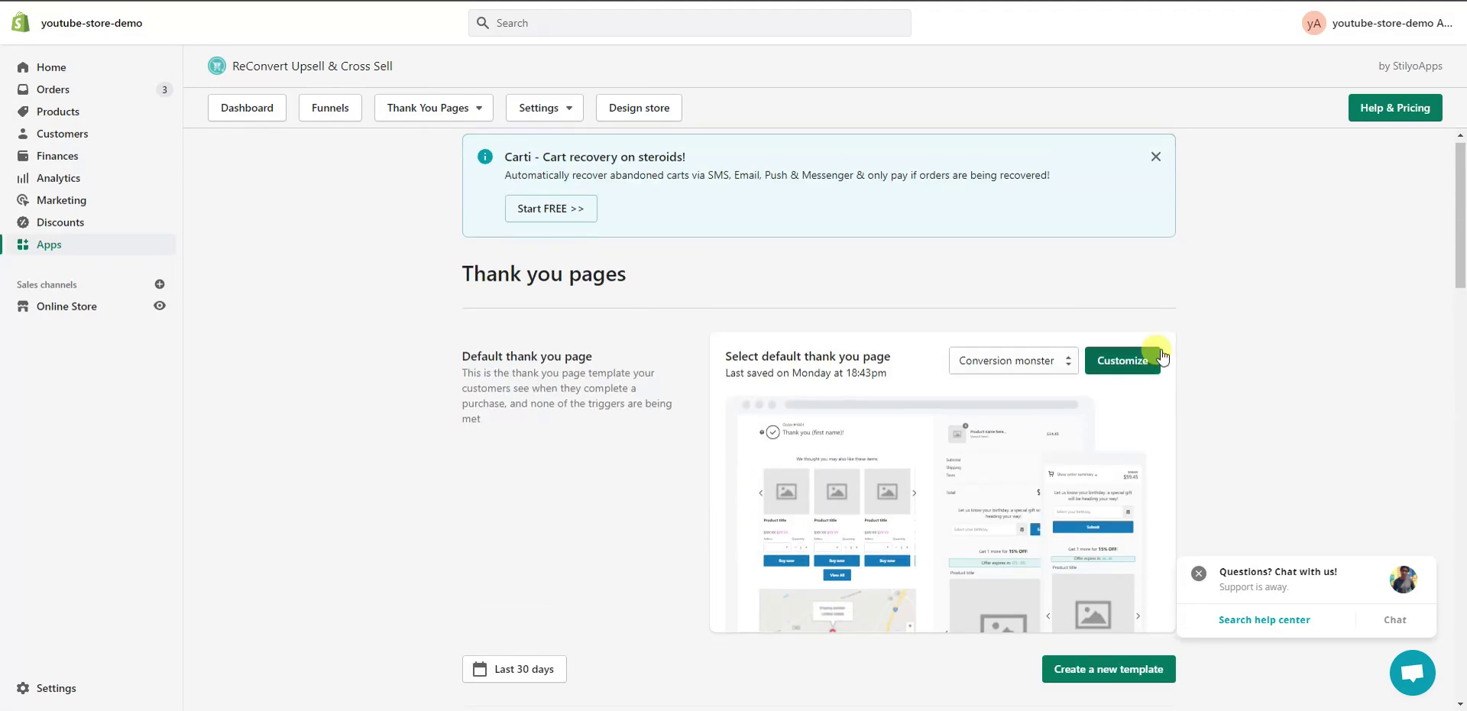
scroll(1162, 356, "down", 1)
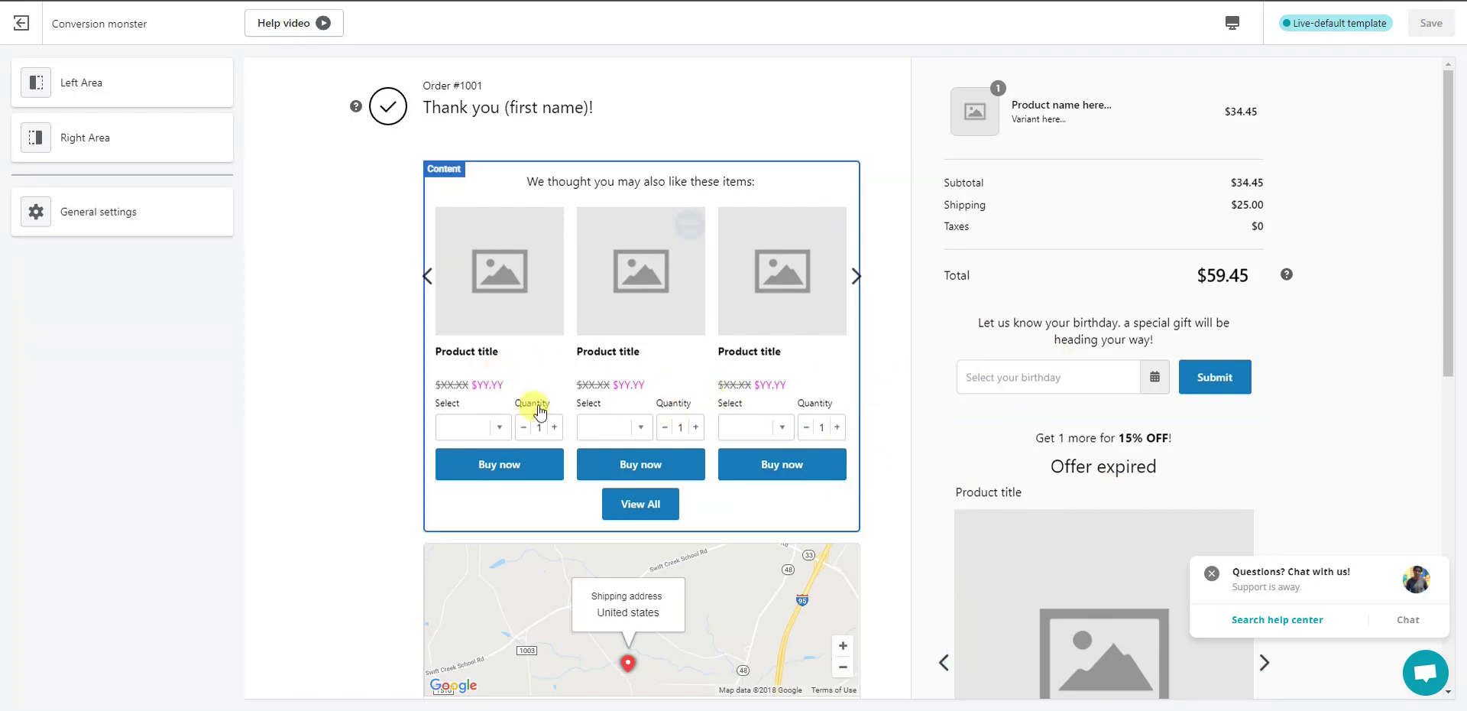
Step: Open the template's Left Area and review its sections in the page preview
left_click(158, 90)
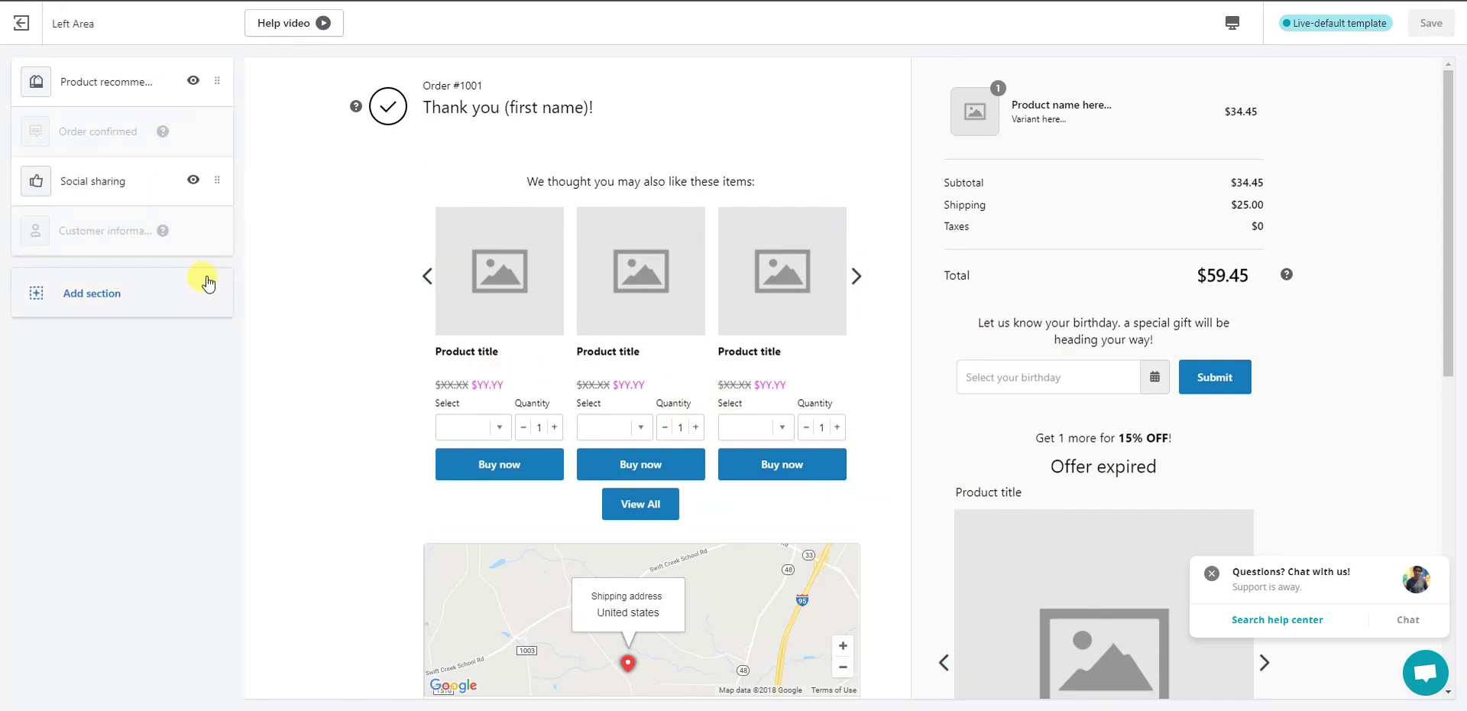
scroll(376, 235, "down", 4)
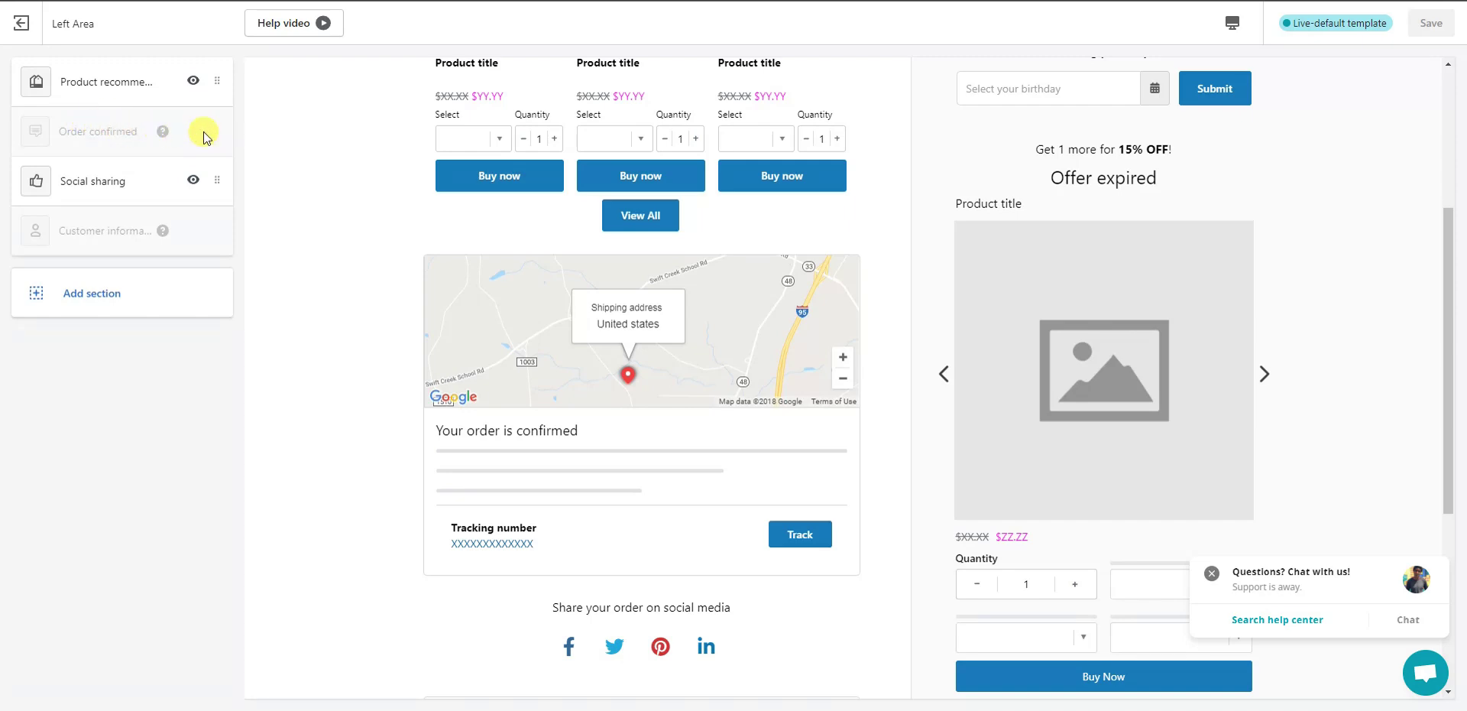
scroll(513, 334, "down", 5)
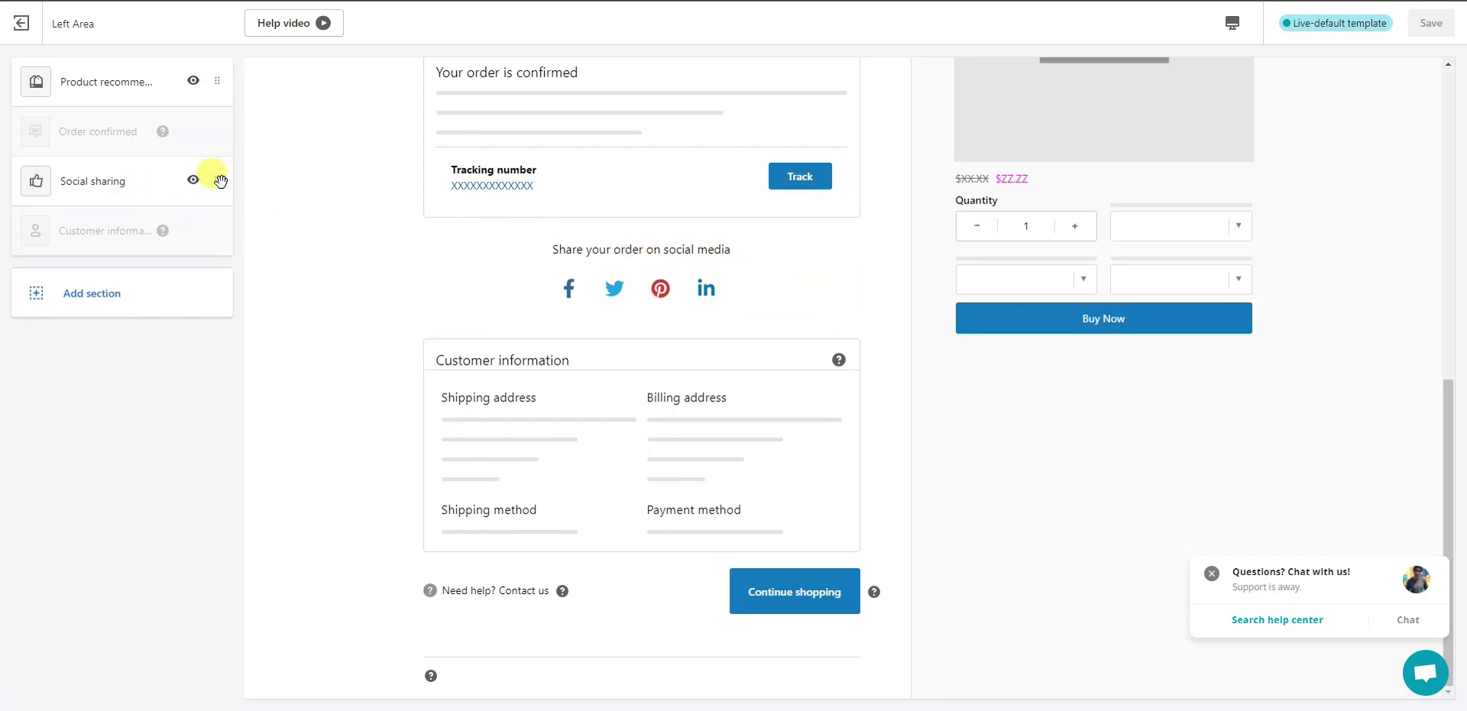
Step: Move the Social sharing section below Customer information and back above it
left_click_drag(217, 180, 212, 231)
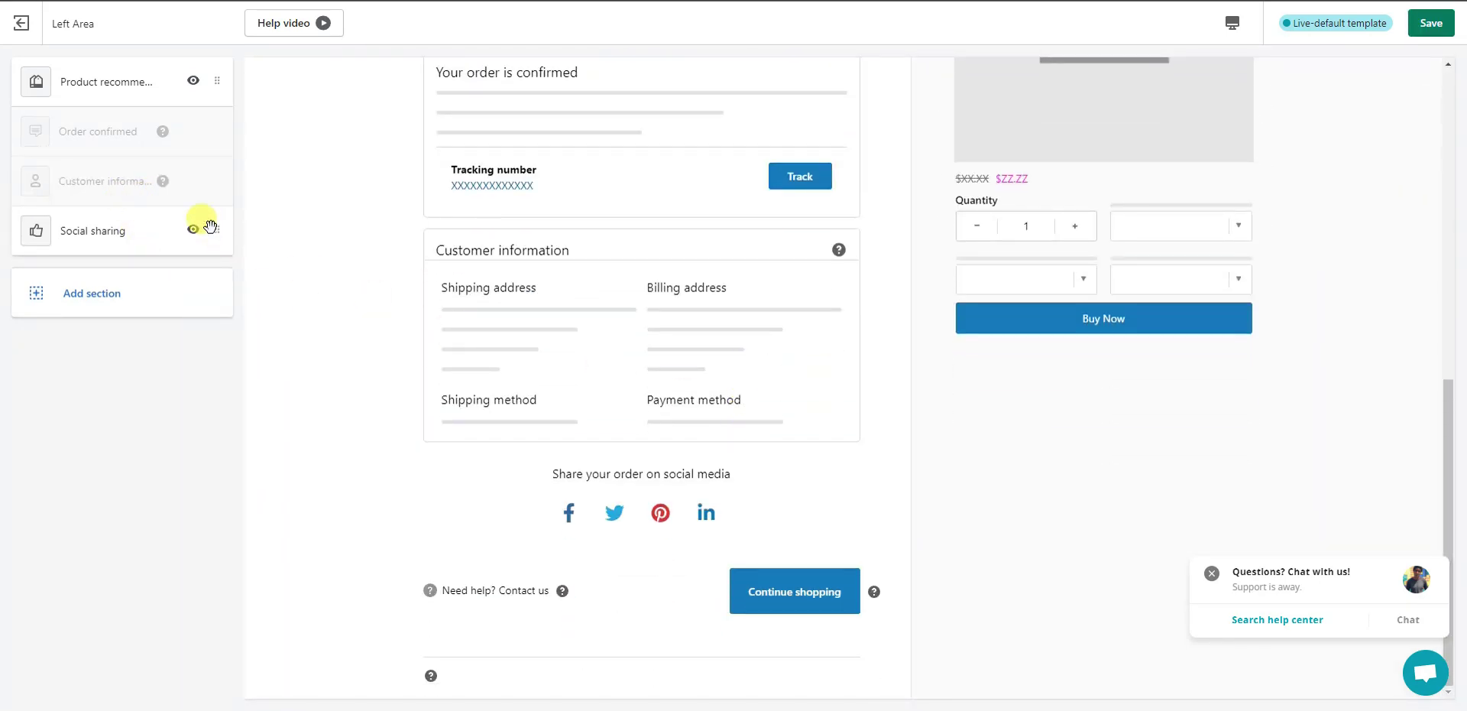
left_click_drag(222, 231, 223, 181)
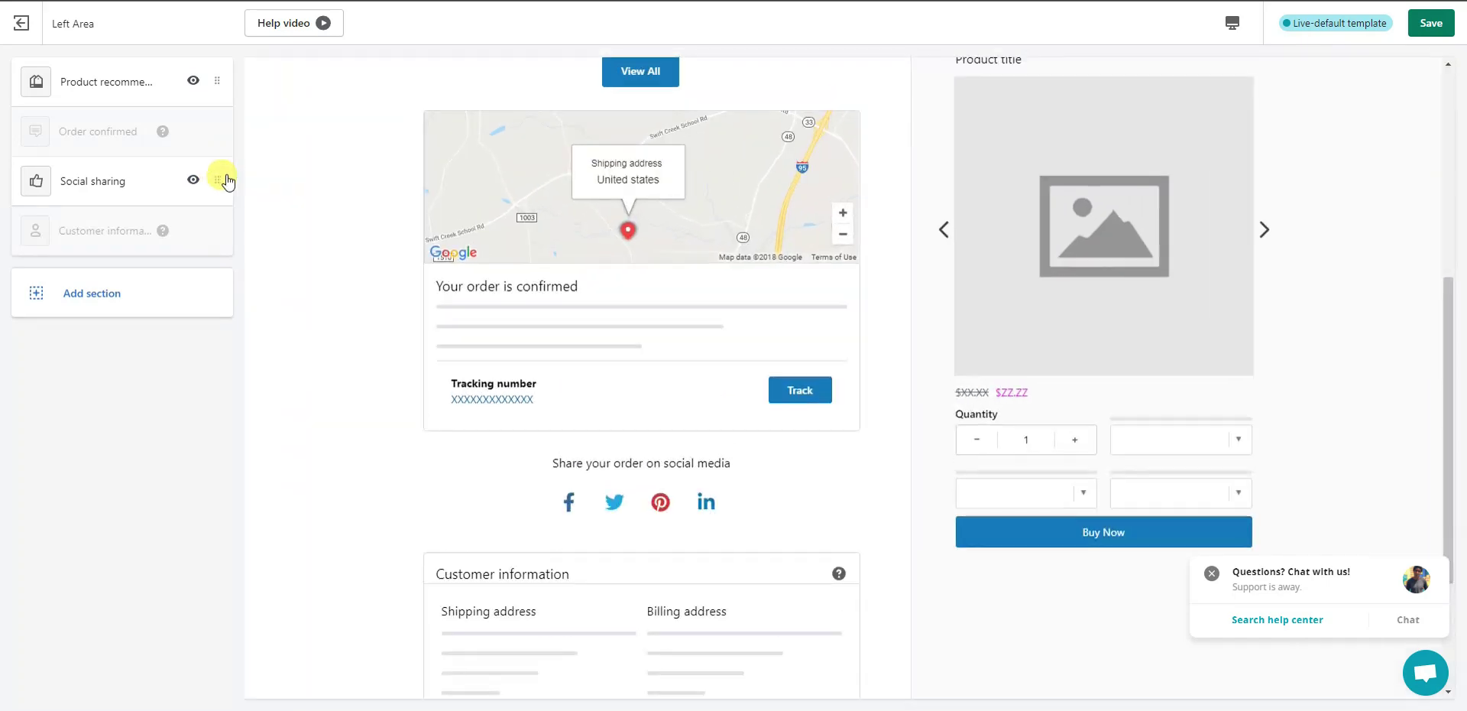
Step: Move the Product recommendations section below the Order confirmed section in the Left Area
scroll(568, 191, "up", 3)
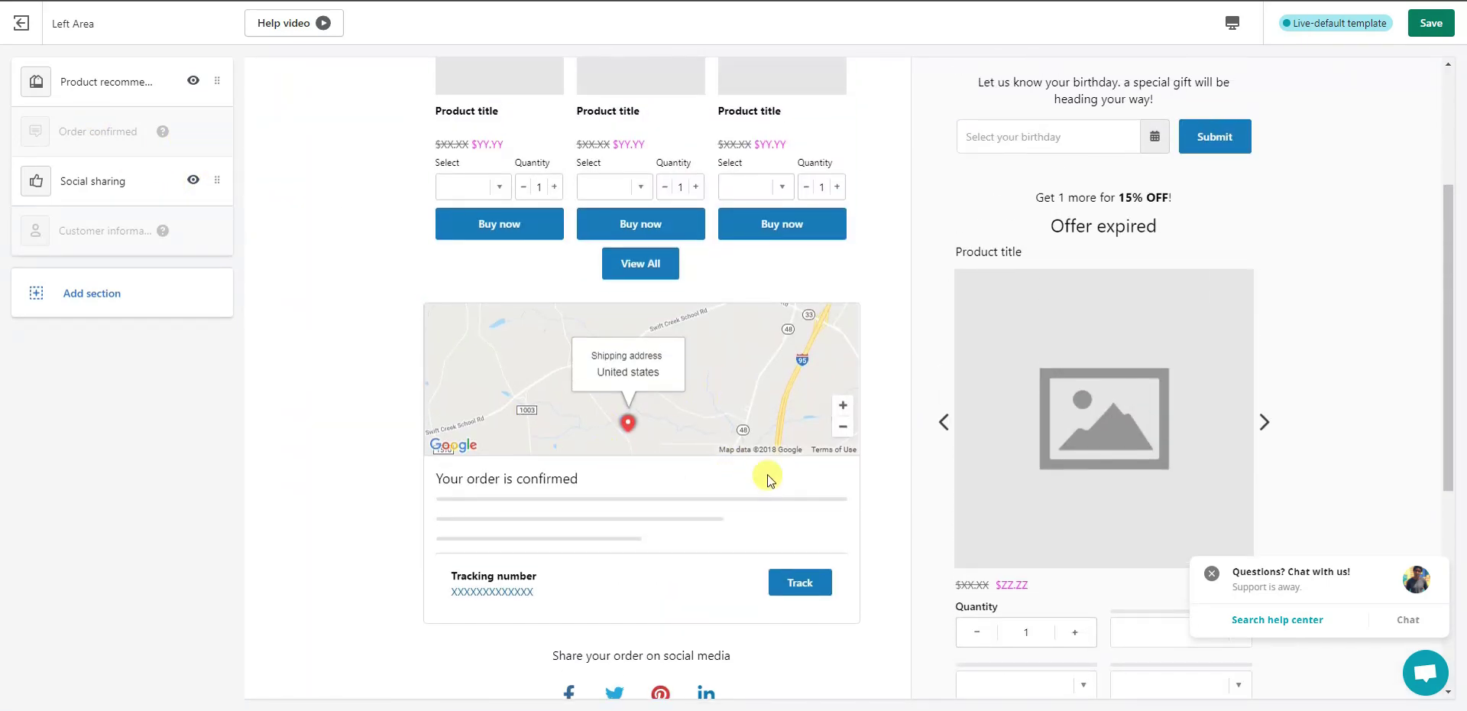
scroll(730, 482, "up", 3)
scroll(727, 471, "down", 3)
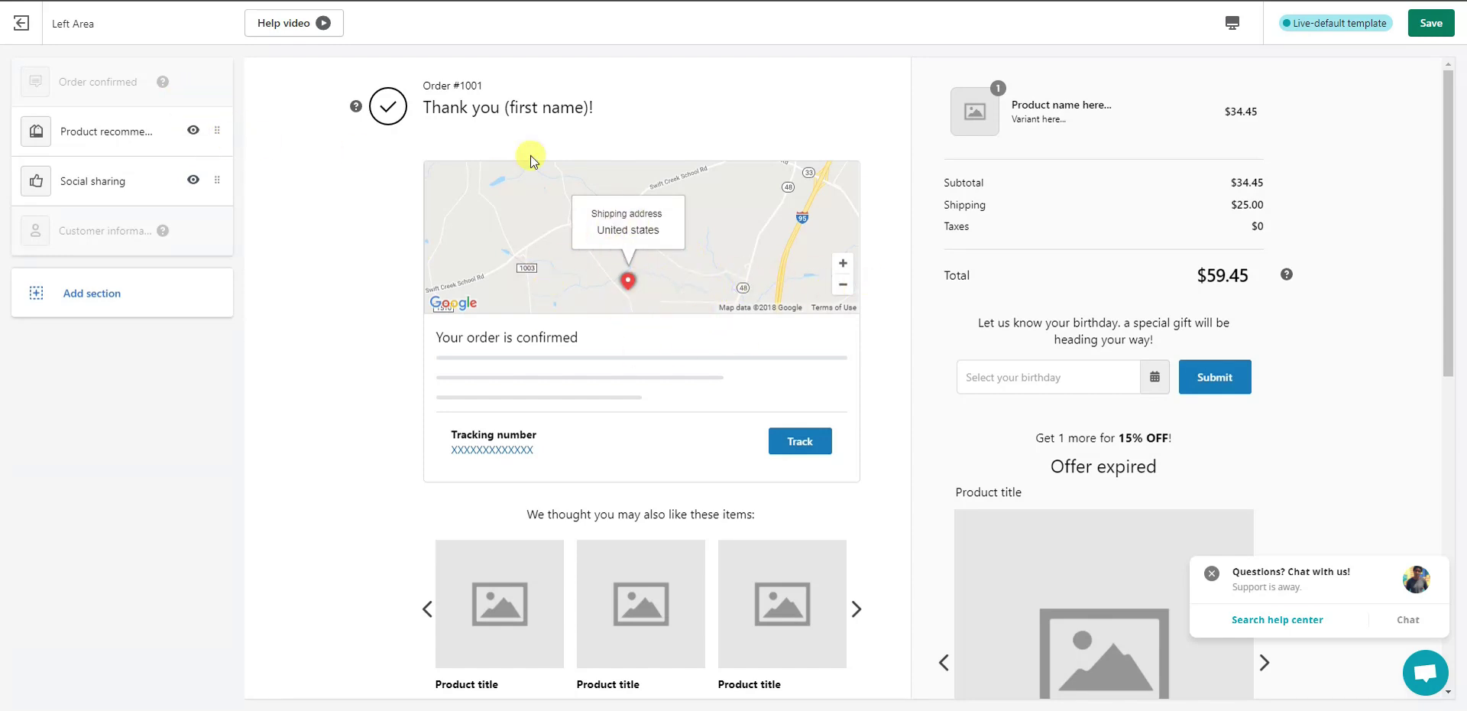
Step: Open the template's Right Area and try to move the Birthday collector section above the Order summary
left_click(44, 33)
left_click(172, 137)
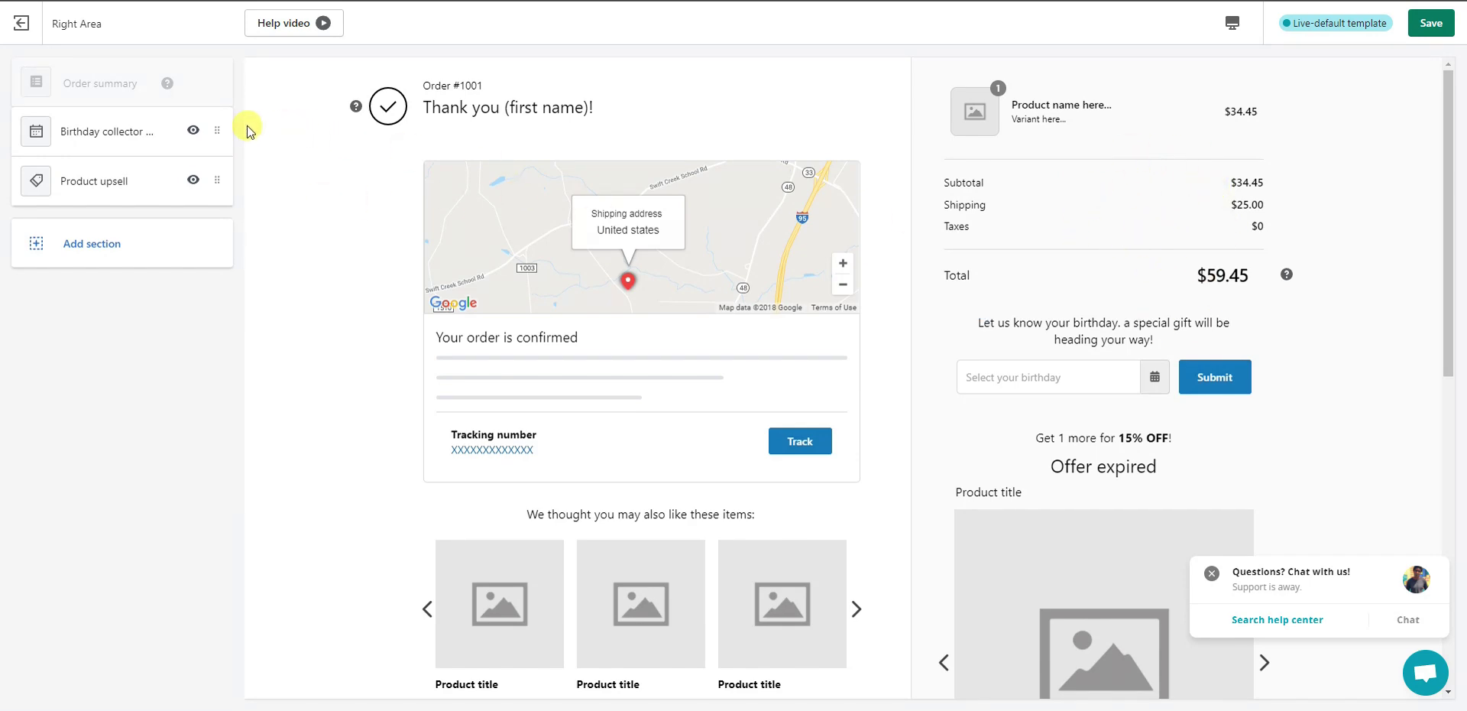
left_click_drag(218, 128, 224, 65)
left_click_drag(220, 130, 220, 71)
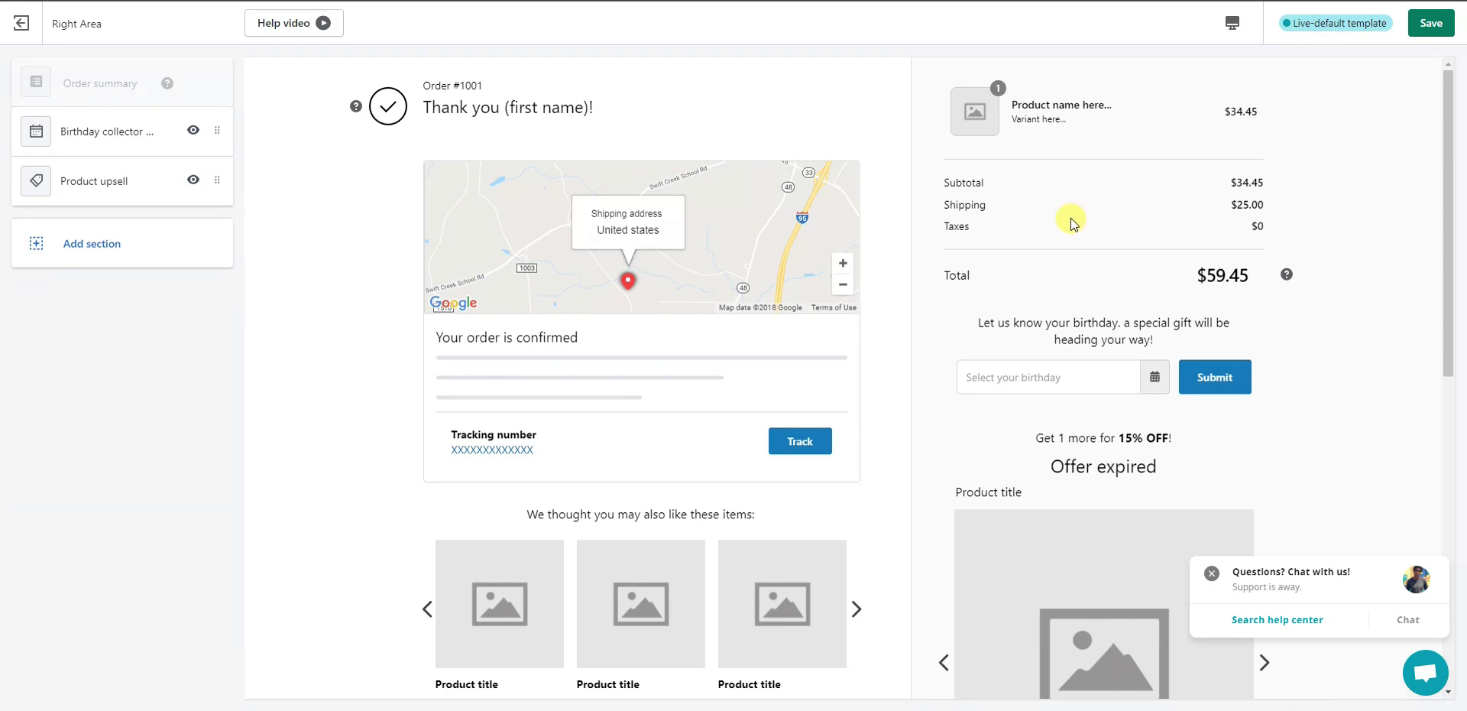
Step: Return to the Left Area and examine the rearranged section order in the thank you page preview
left_click(20, 23)
scroll(940, 317, "down", 4)
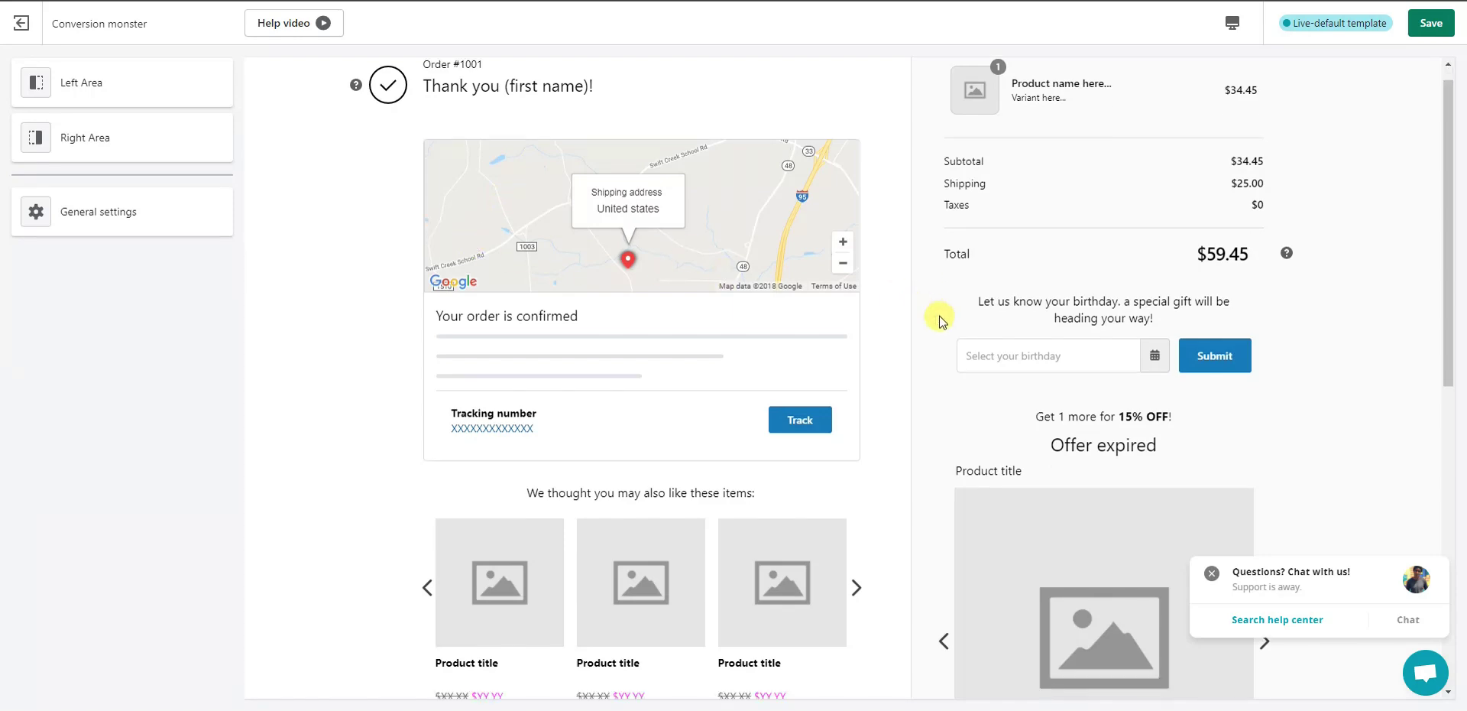
scroll(967, 306, "up", 4)
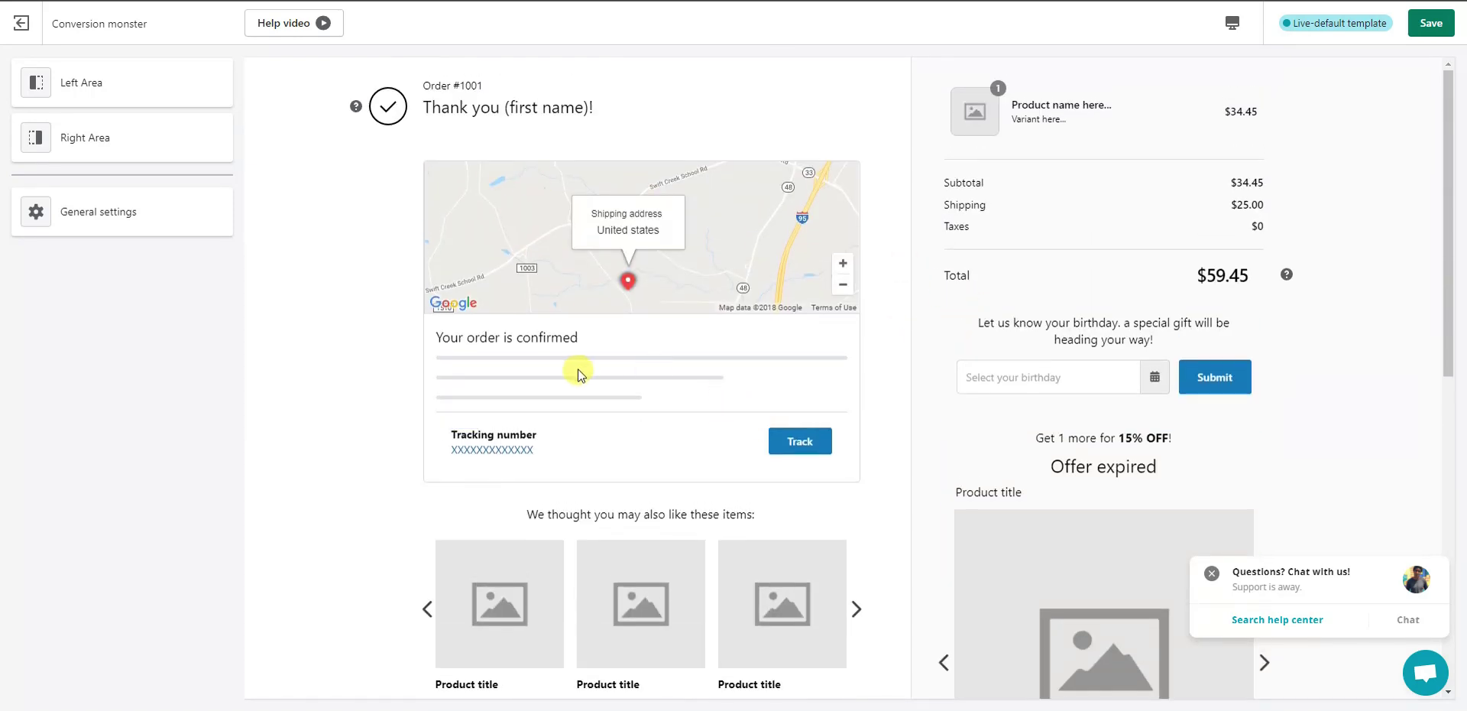
left_click(230, 87)
scroll(566, 336, "down", 4)
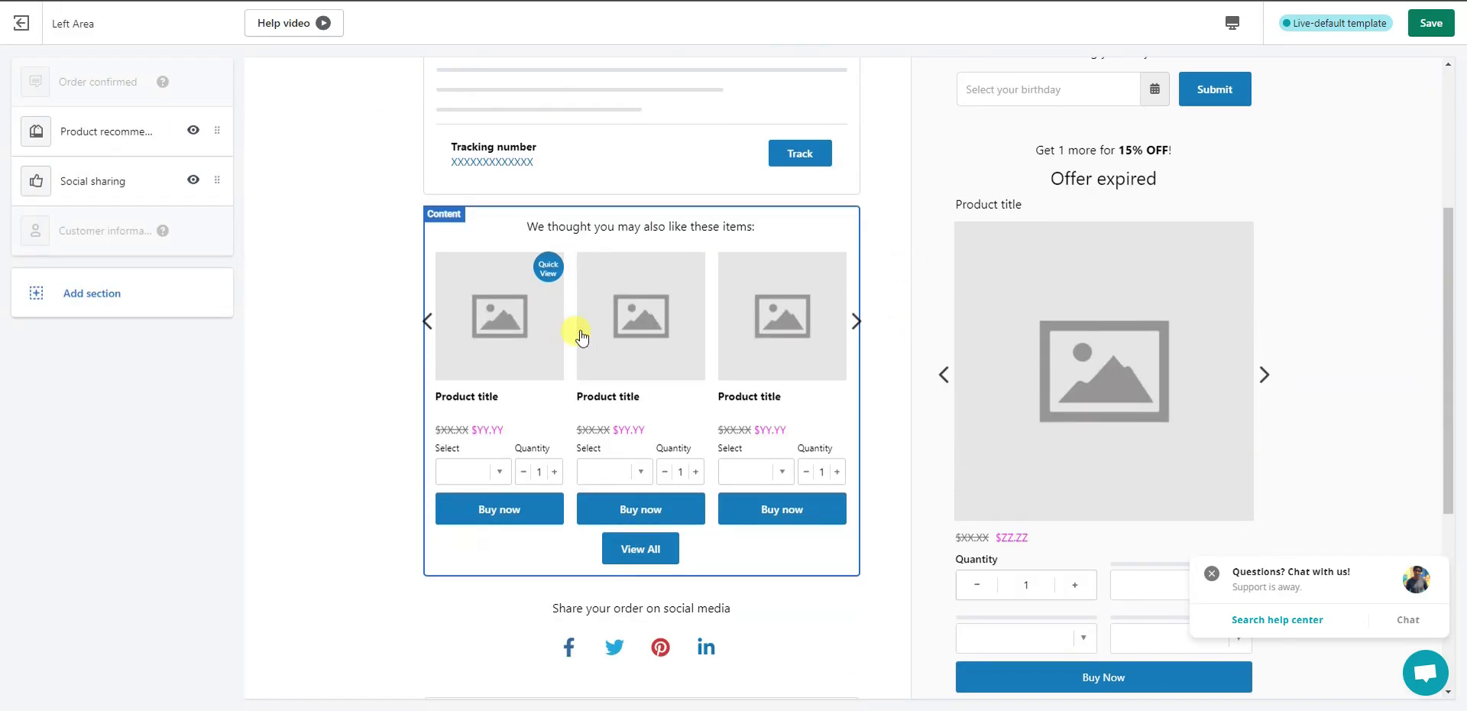
scroll(665, 362, "down", 5)
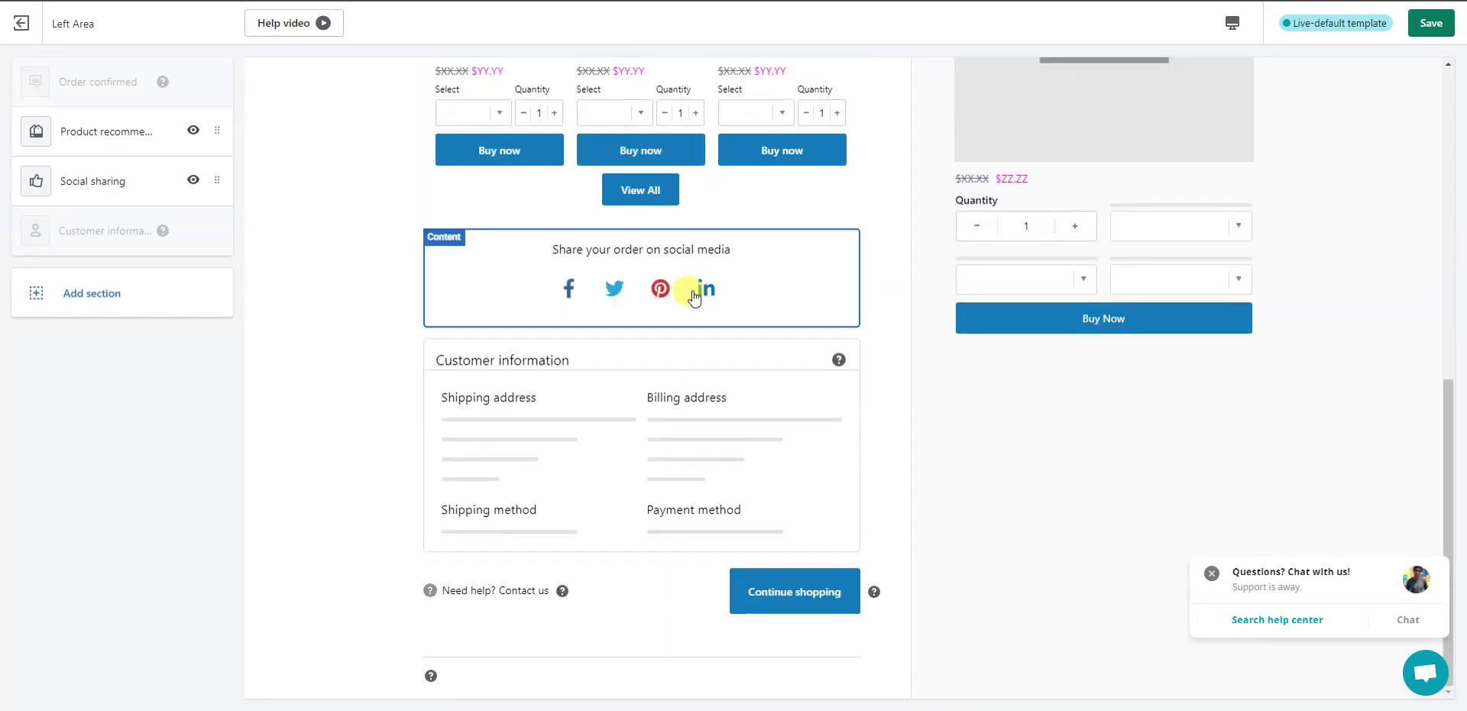
scroll(698, 288, "up", 5)
scroll(696, 294, "up", 4)
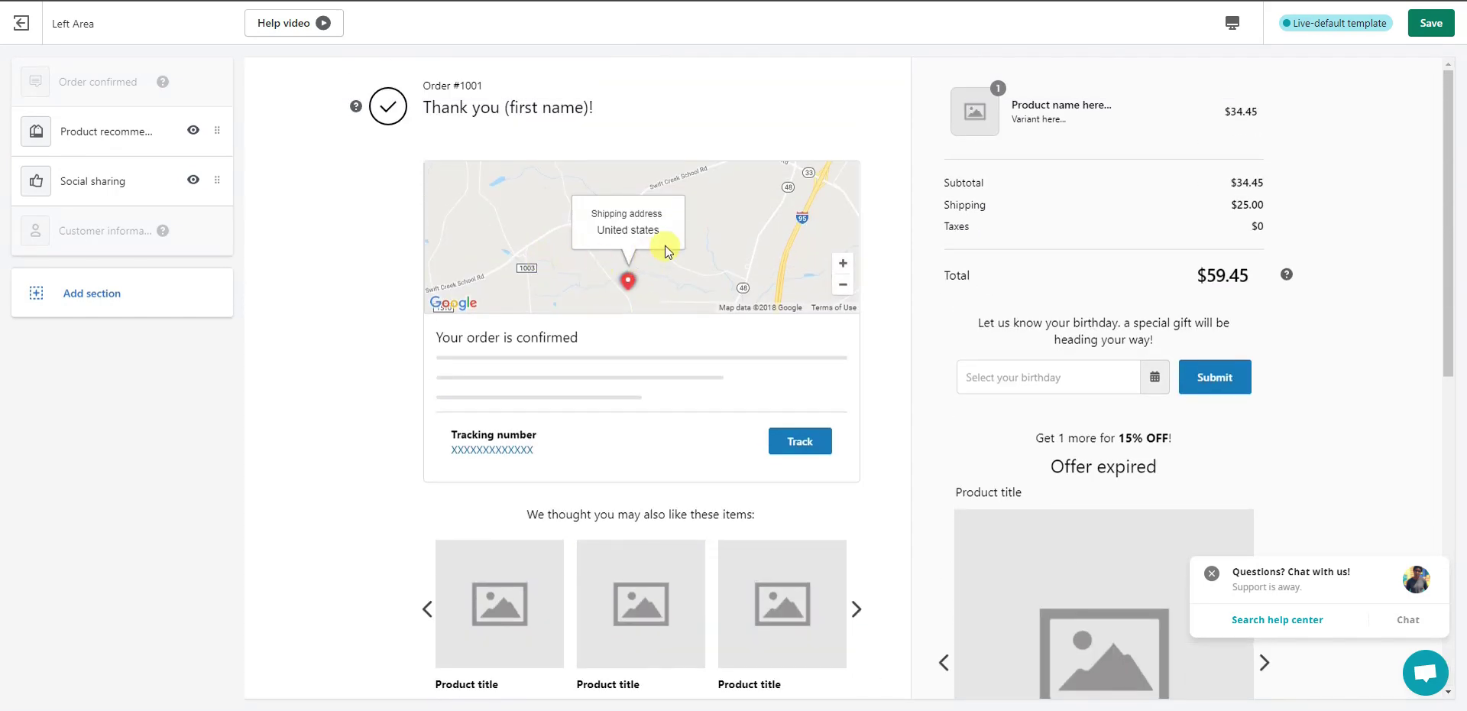
Step: Open the Left Area's list of addable sections and preview the Birthday collector widget, Call to action and Collection list sections
left_click(93, 295)
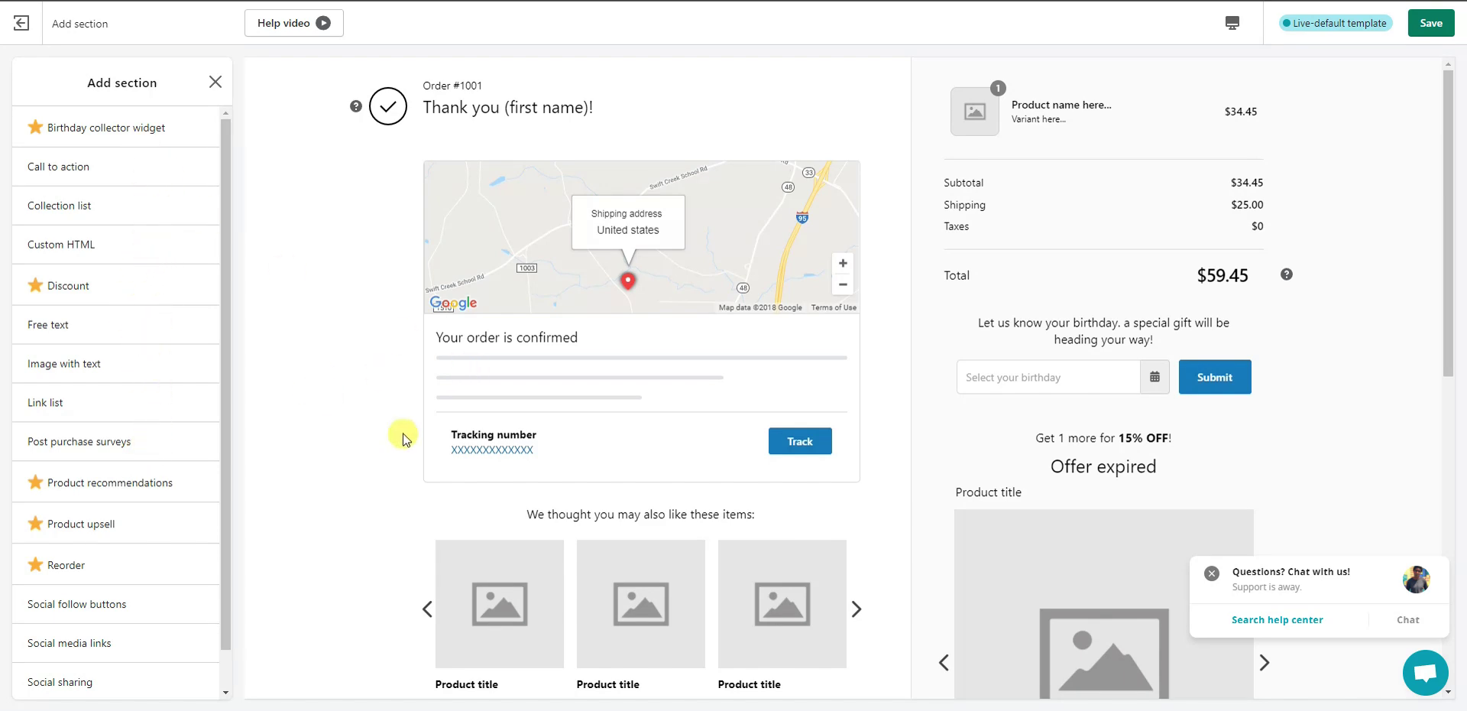
scroll(593, 478, "down", 10)
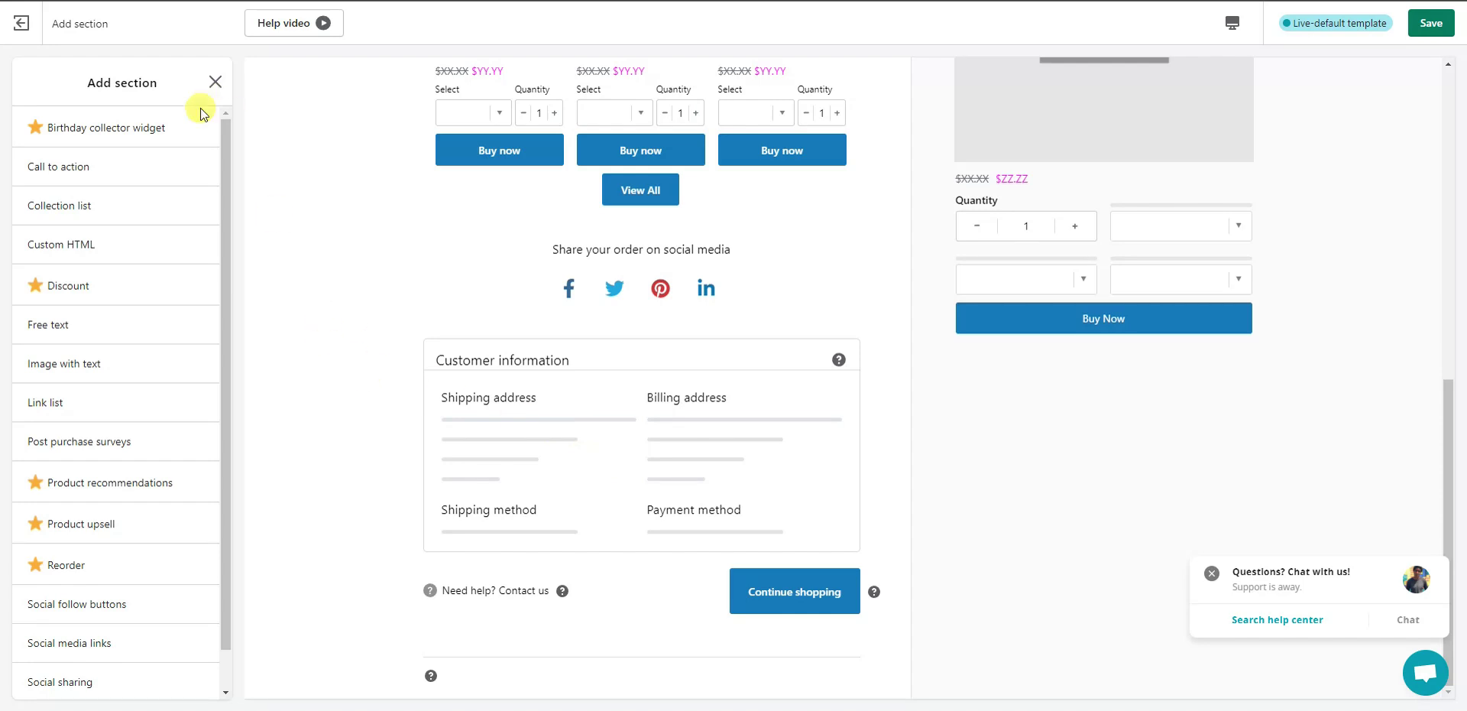
mouse_move(134, 136)
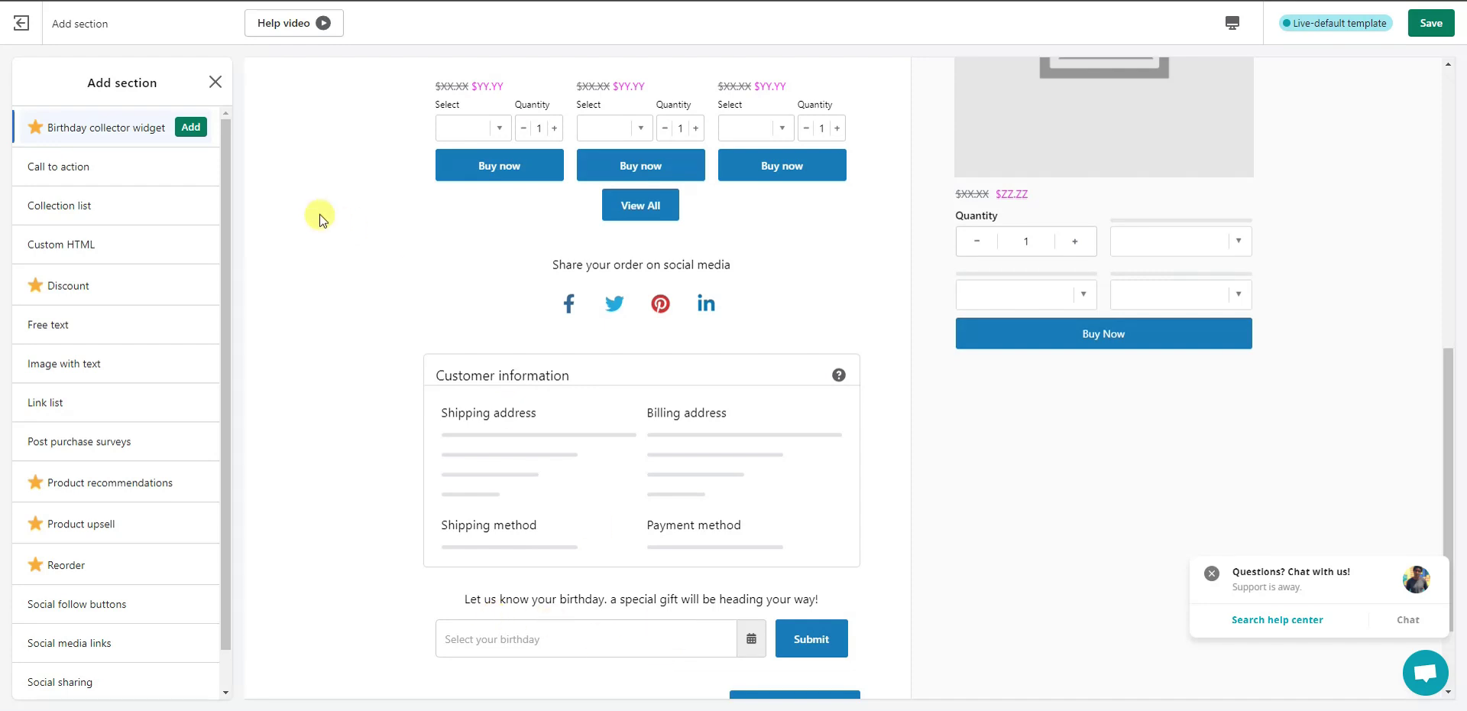
left_click(91, 170)
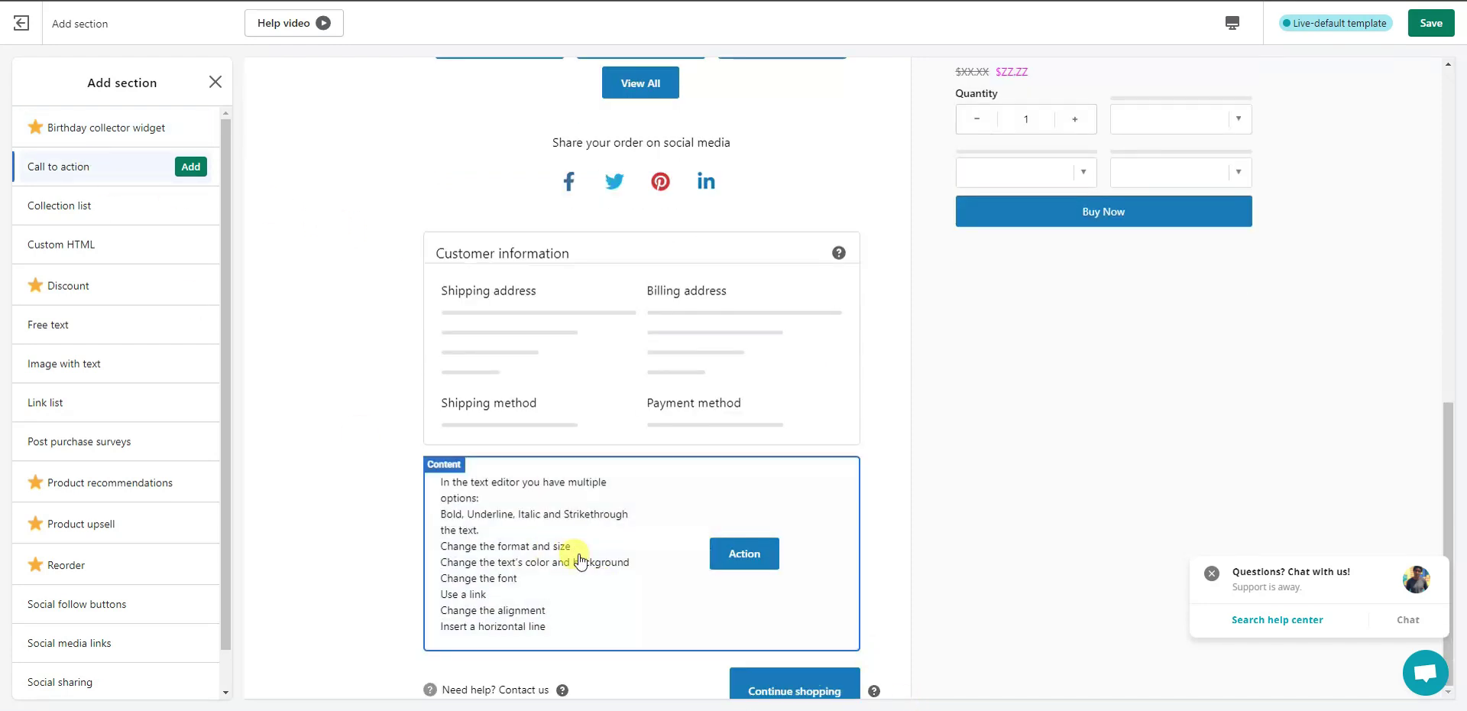
left_click(116, 203)
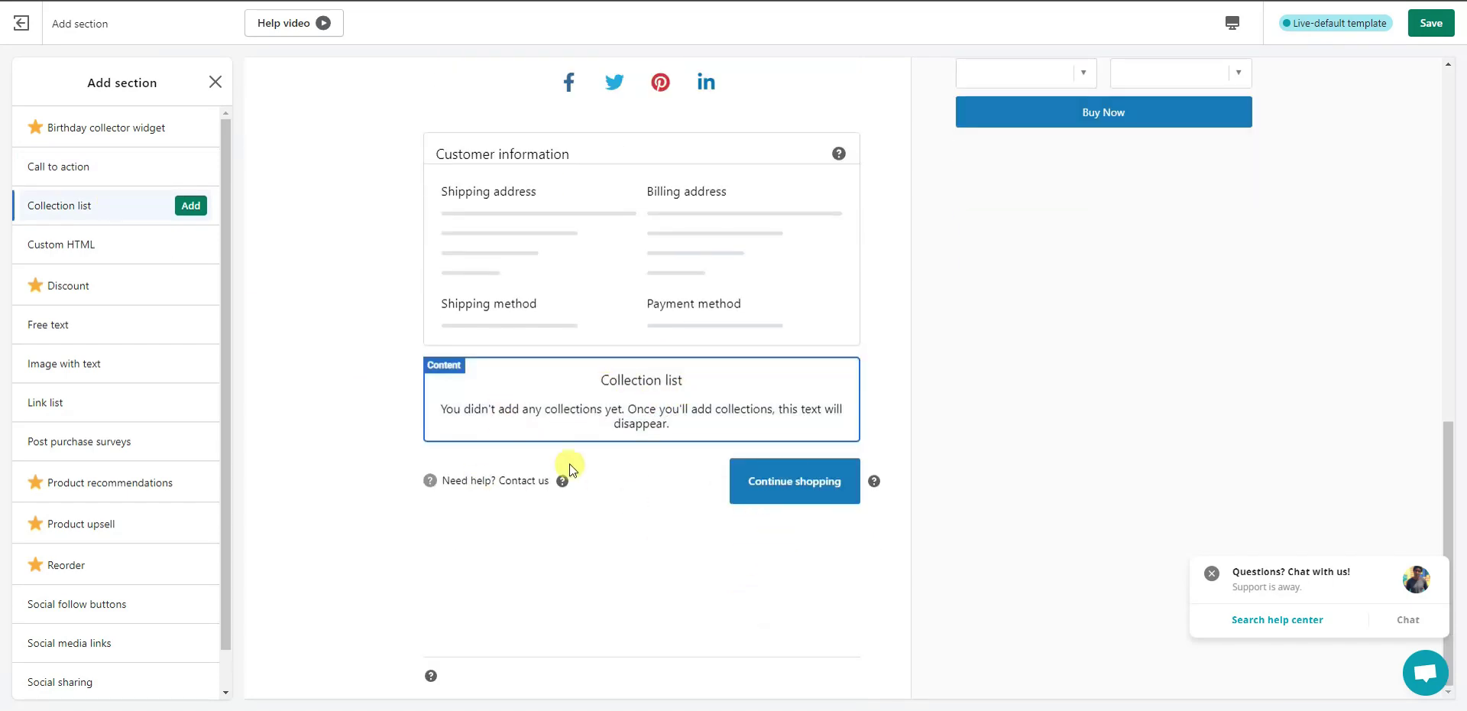
scroll(675, 396, "up", 3)
scroll(746, 621, "down", 2)
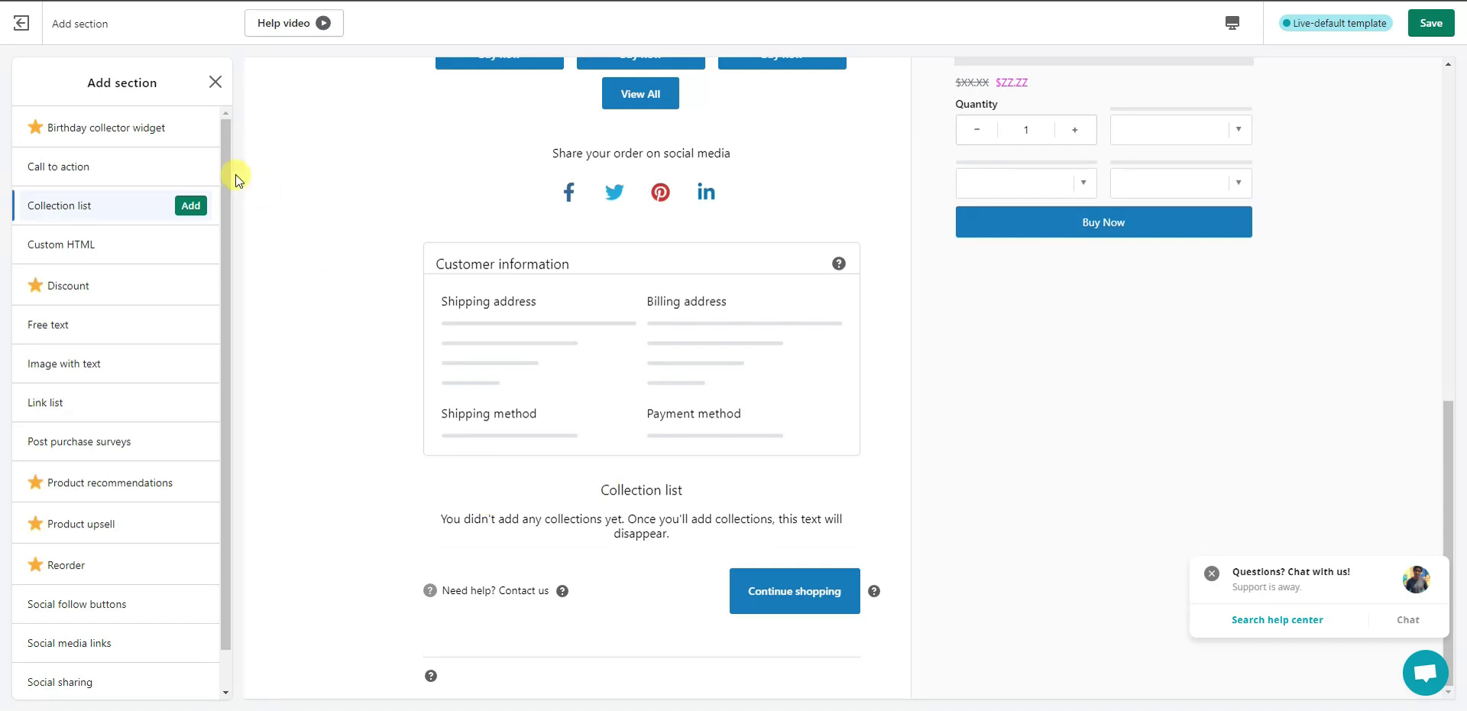
Step: Preview the Custom HTML, Discount, Free text, Image with text and Link list sections on the thank you page
mouse_move(96, 245)
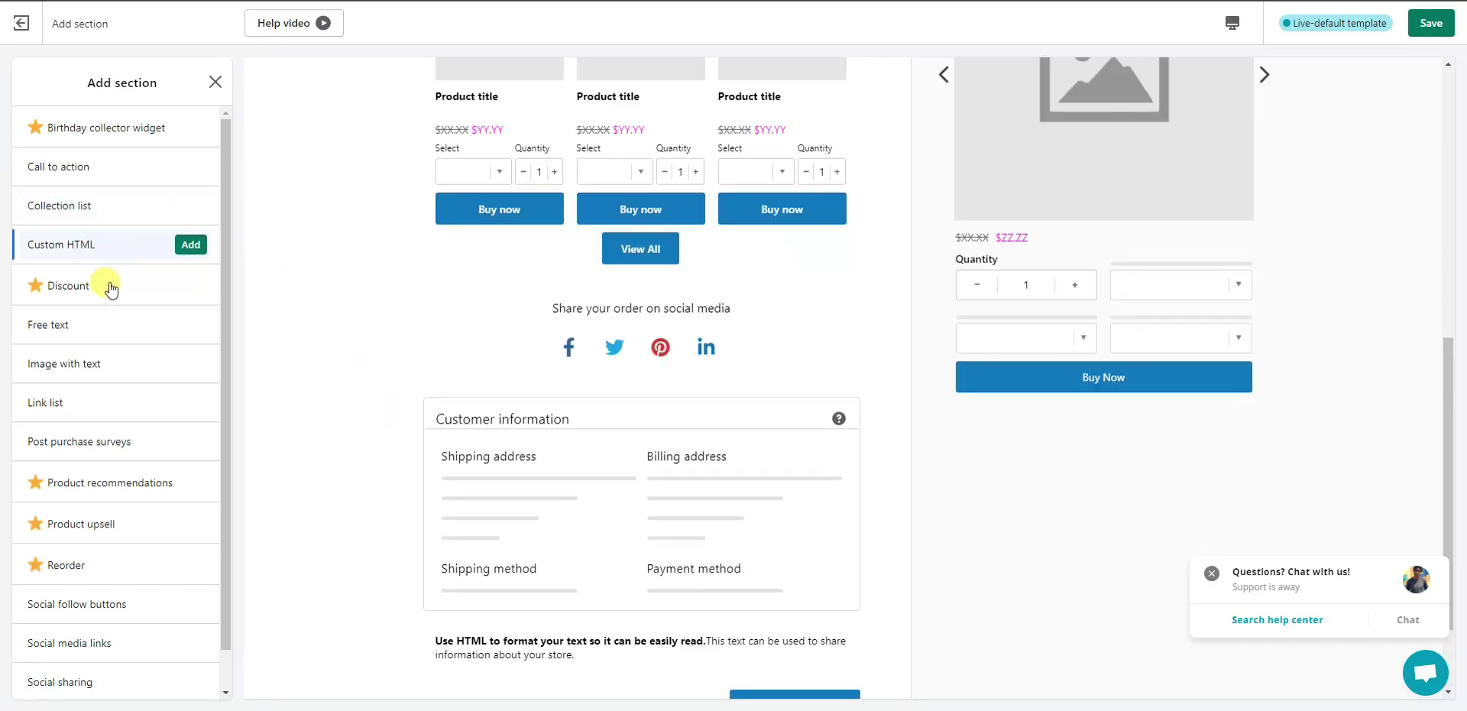
mouse_move(112, 289)
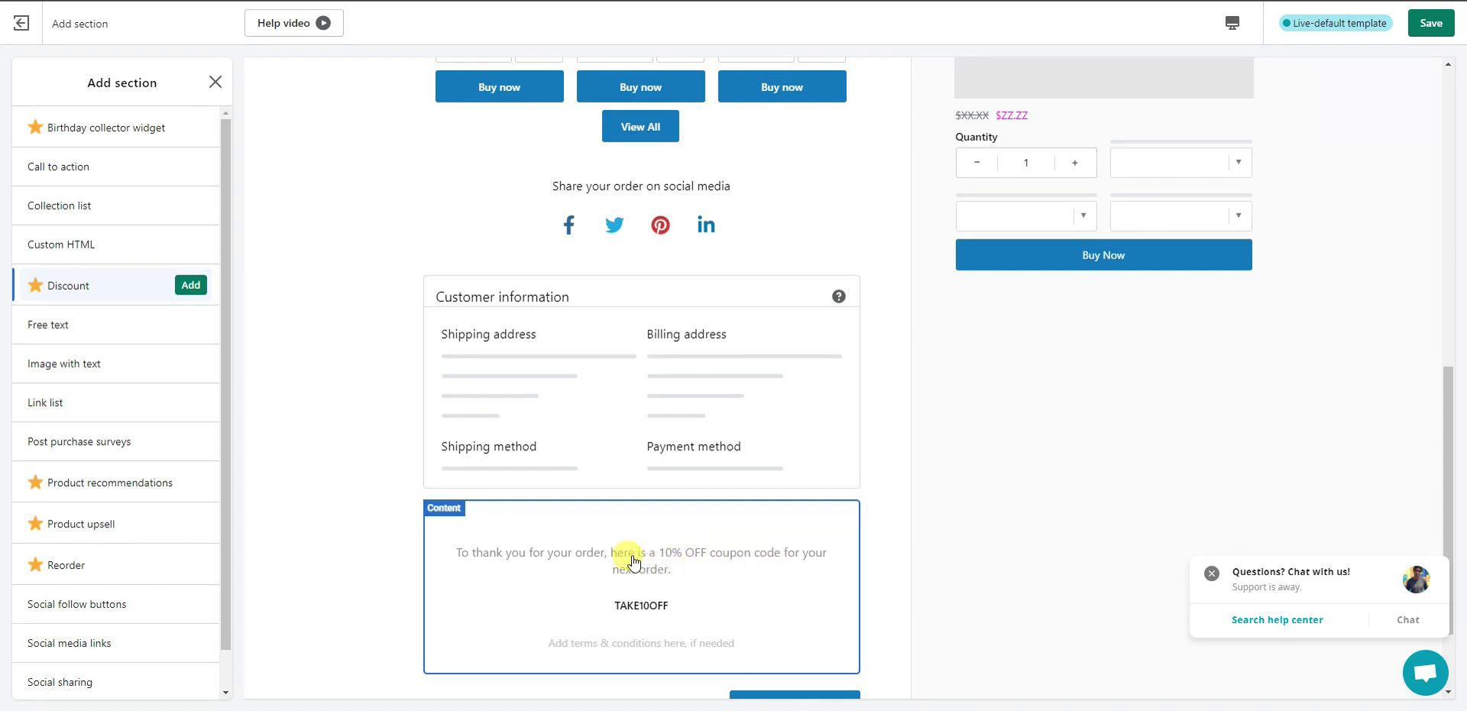
left_click(122, 325)
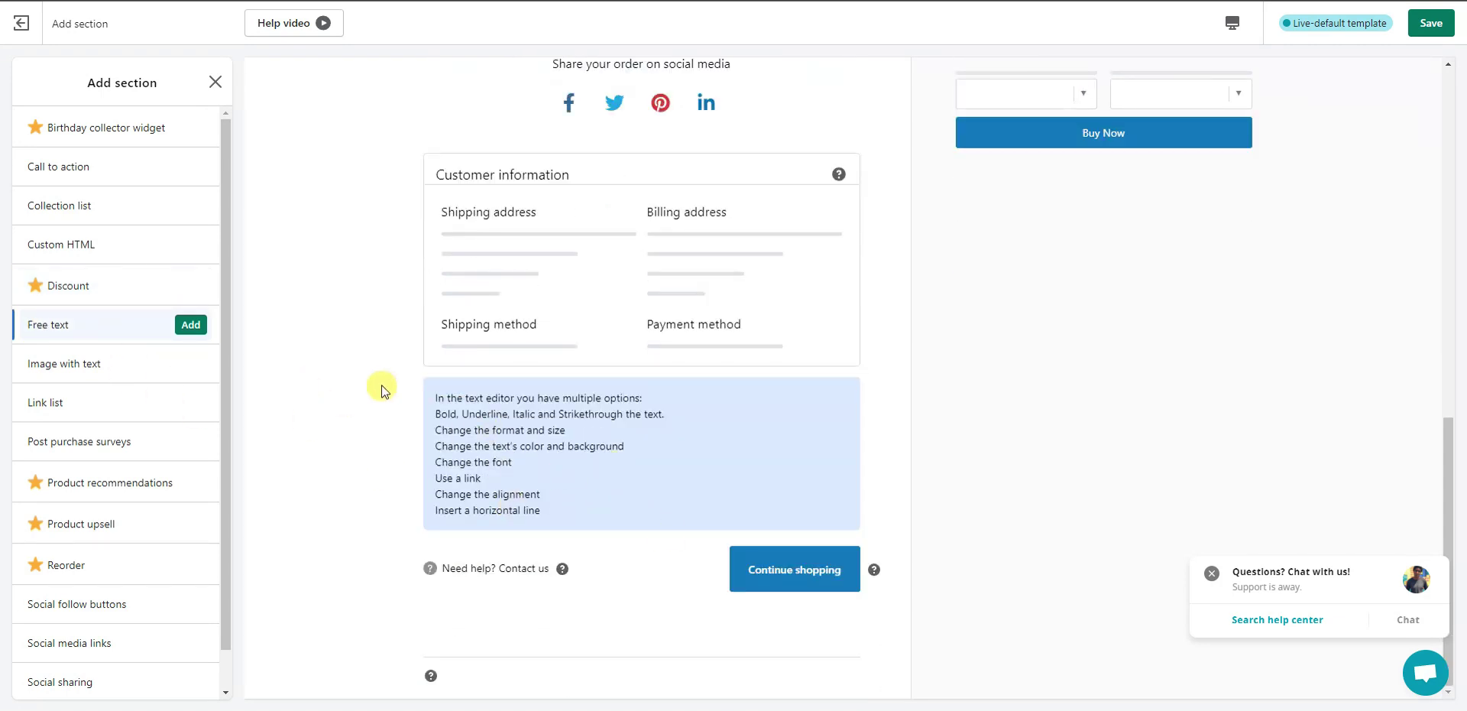
scroll(458, 420, "up", 2)
left_click(109, 364)
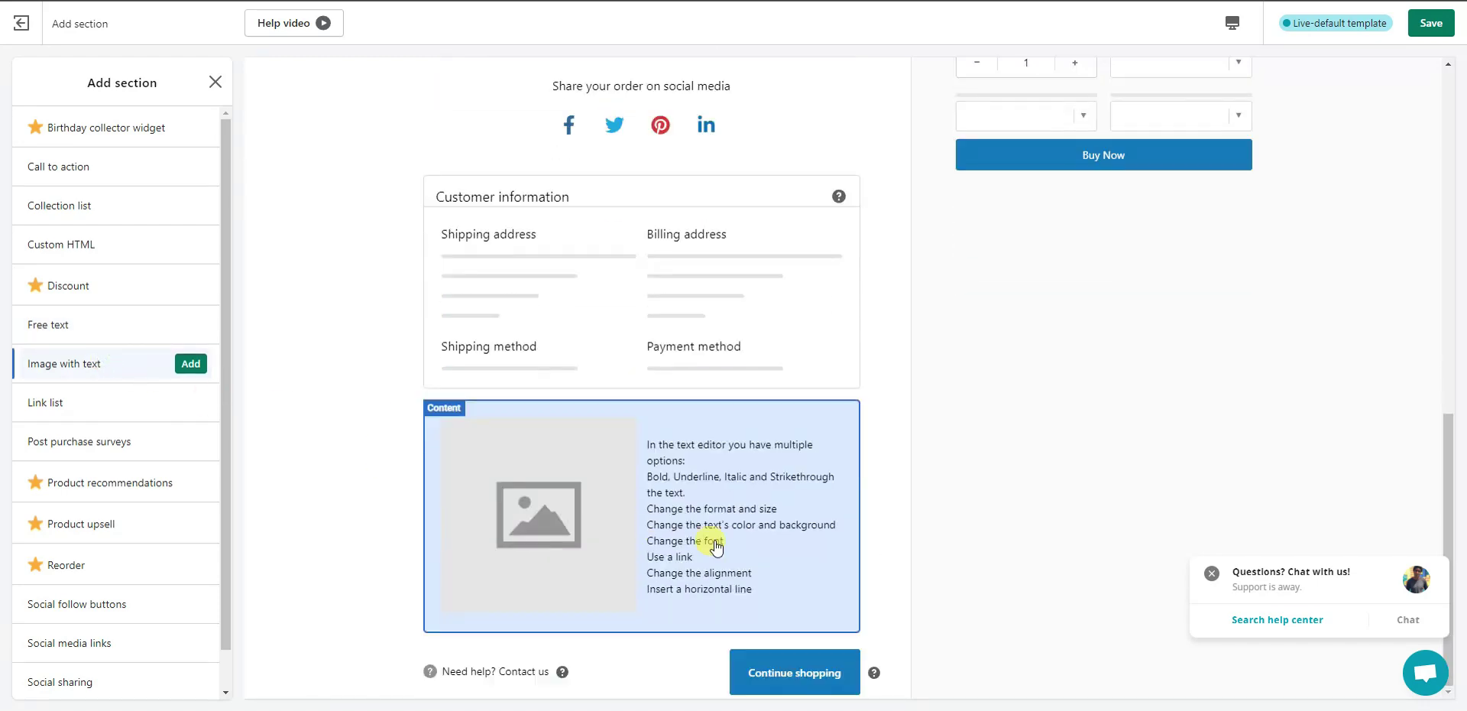
left_click(44, 401)
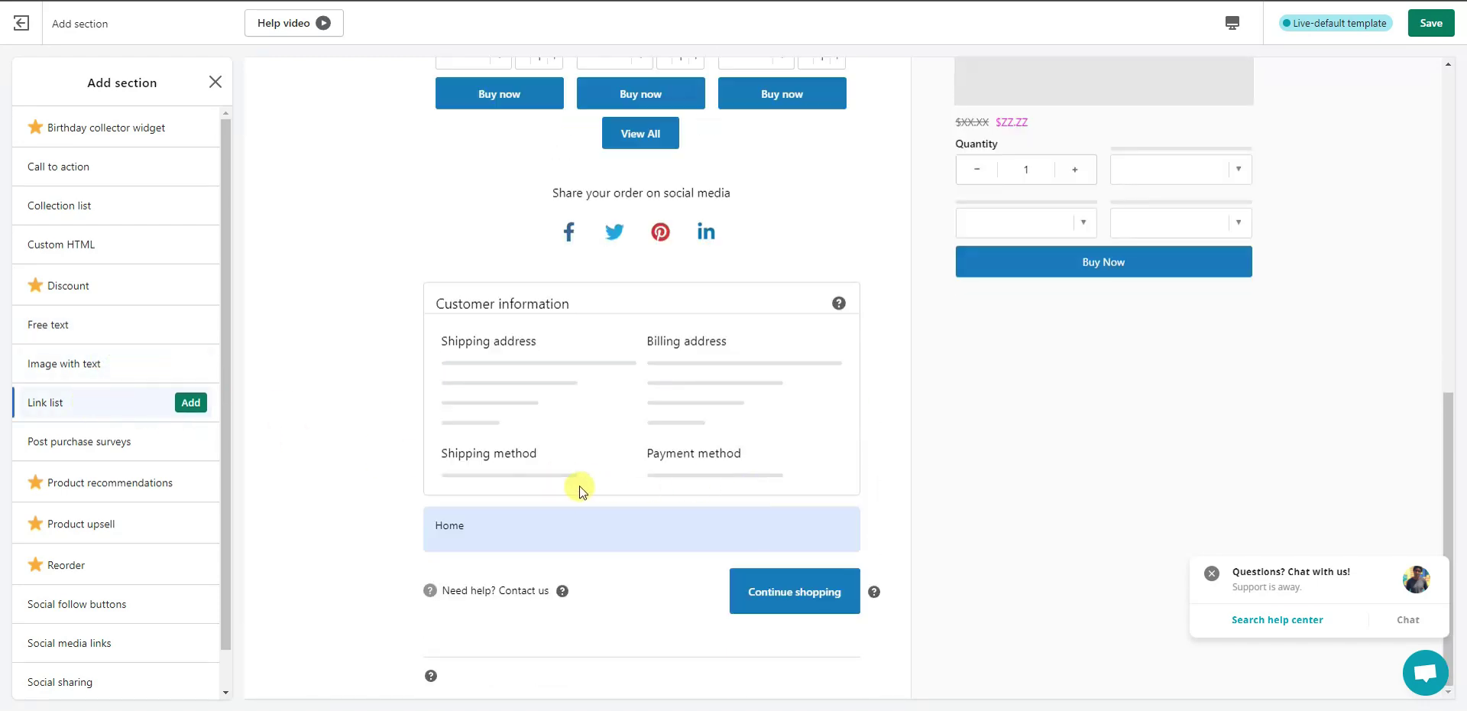
Step: Preview the Post purchase surveys, Product recommendations, Product upsell and Reorder sections on the thank you page
left_click(41, 439)
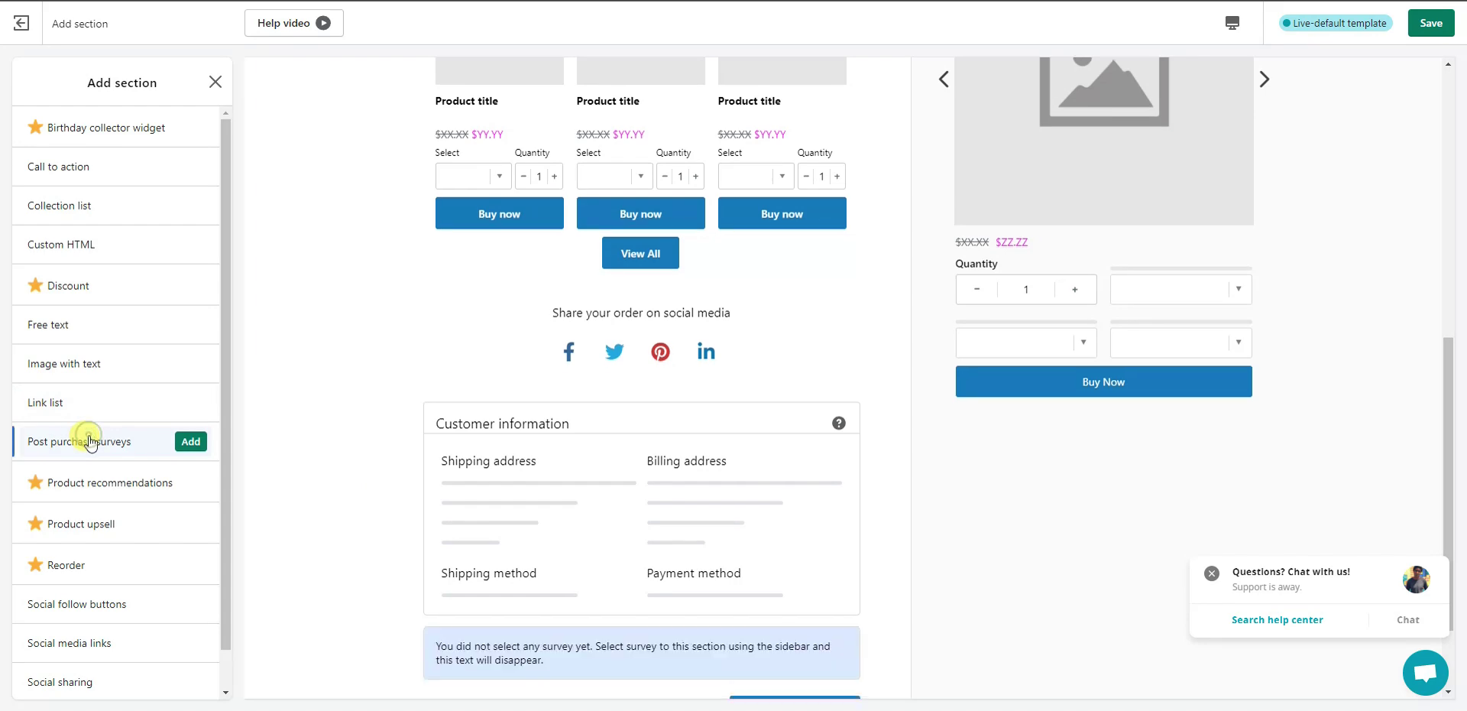
scroll(708, 555, "up", 2)
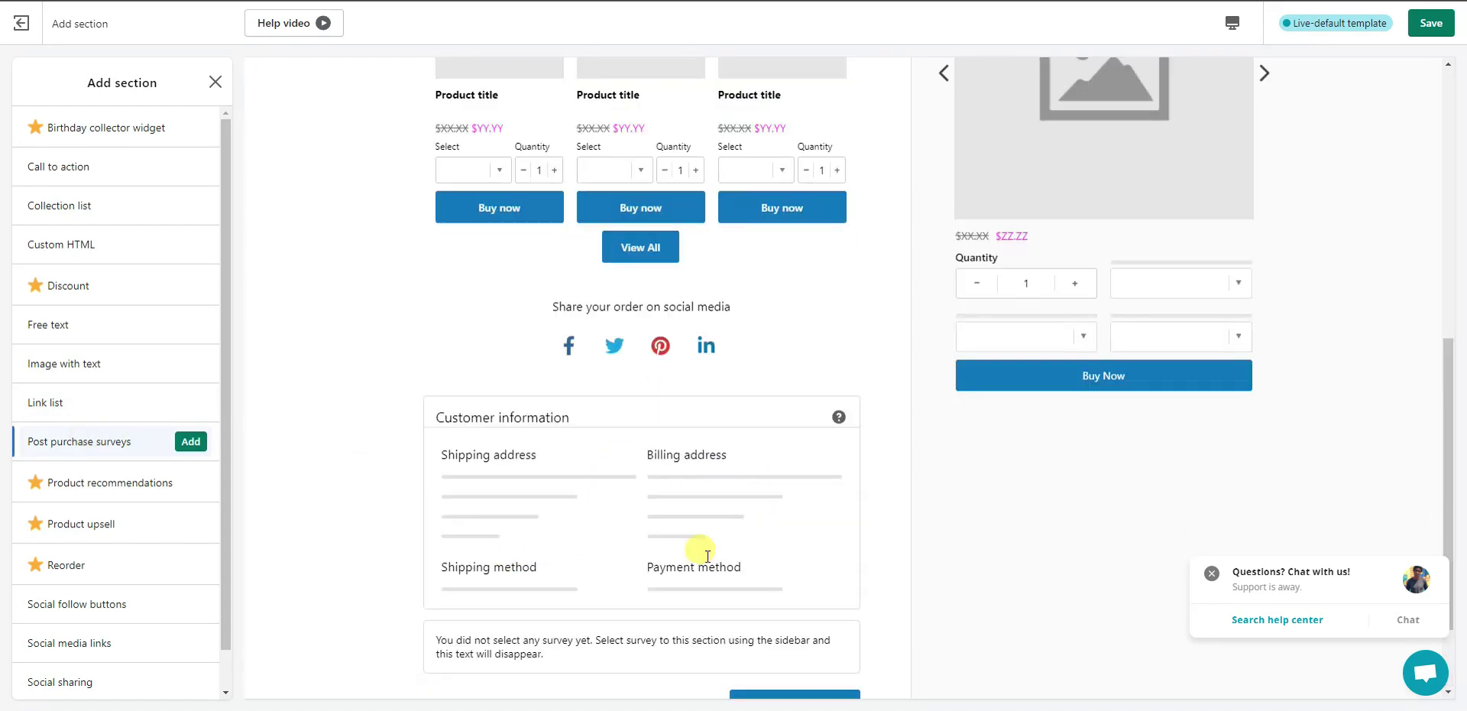
scroll(661, 598, "down", 2)
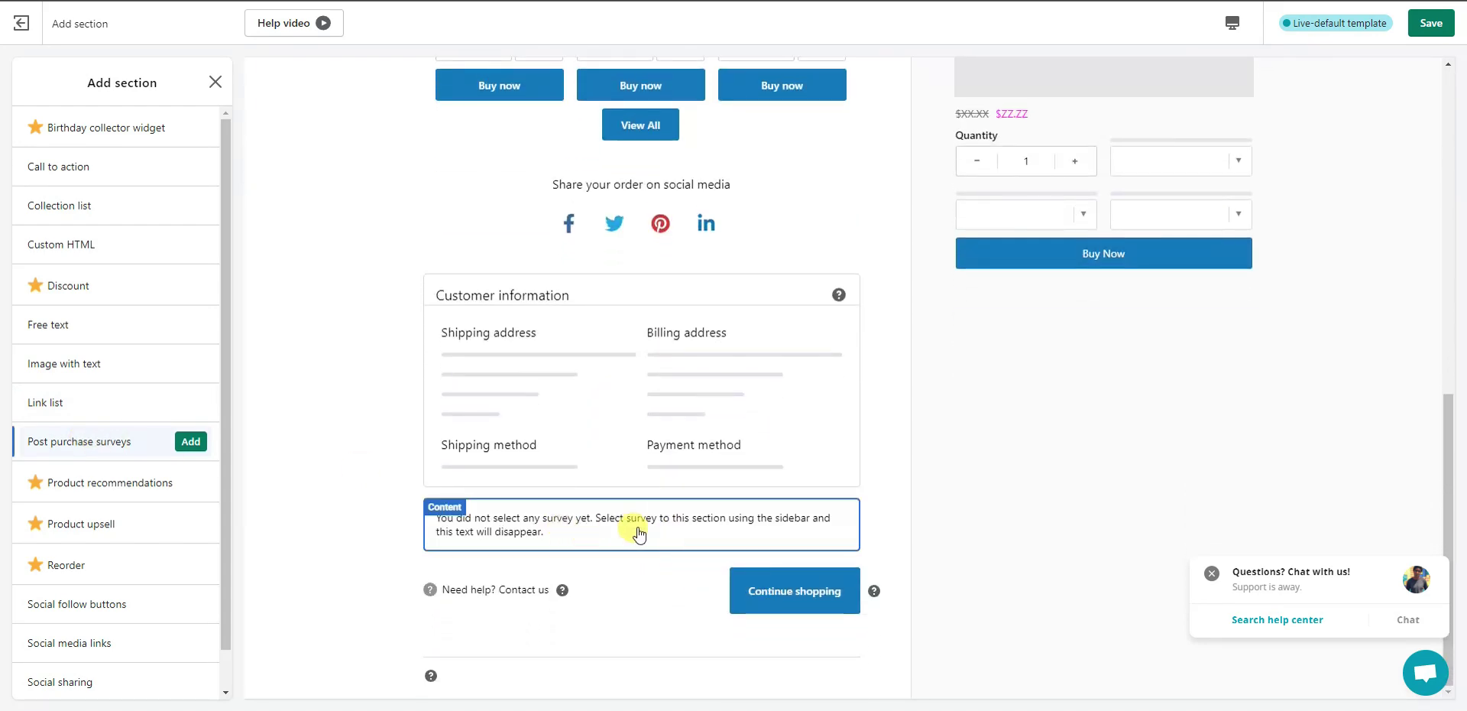
scroll(70, 427, "down", 1)
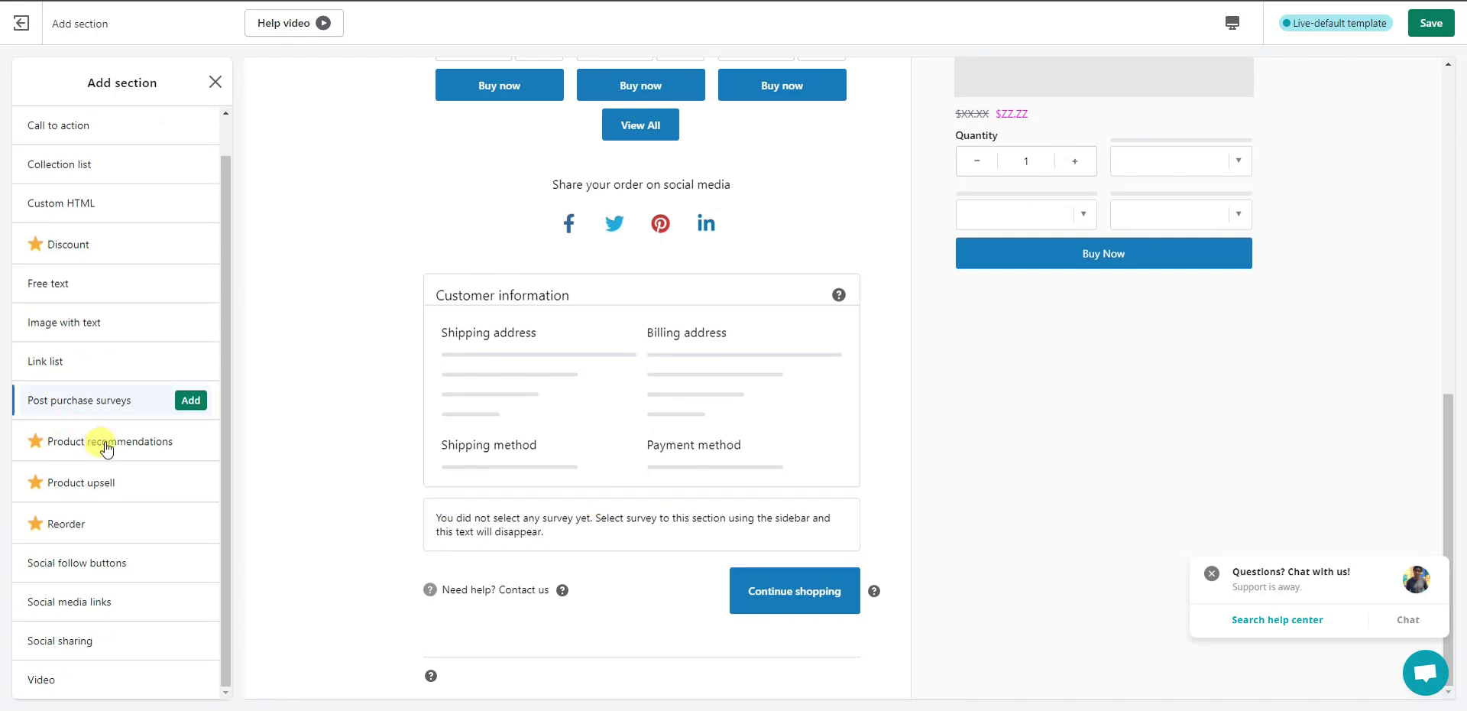
mouse_move(104, 449)
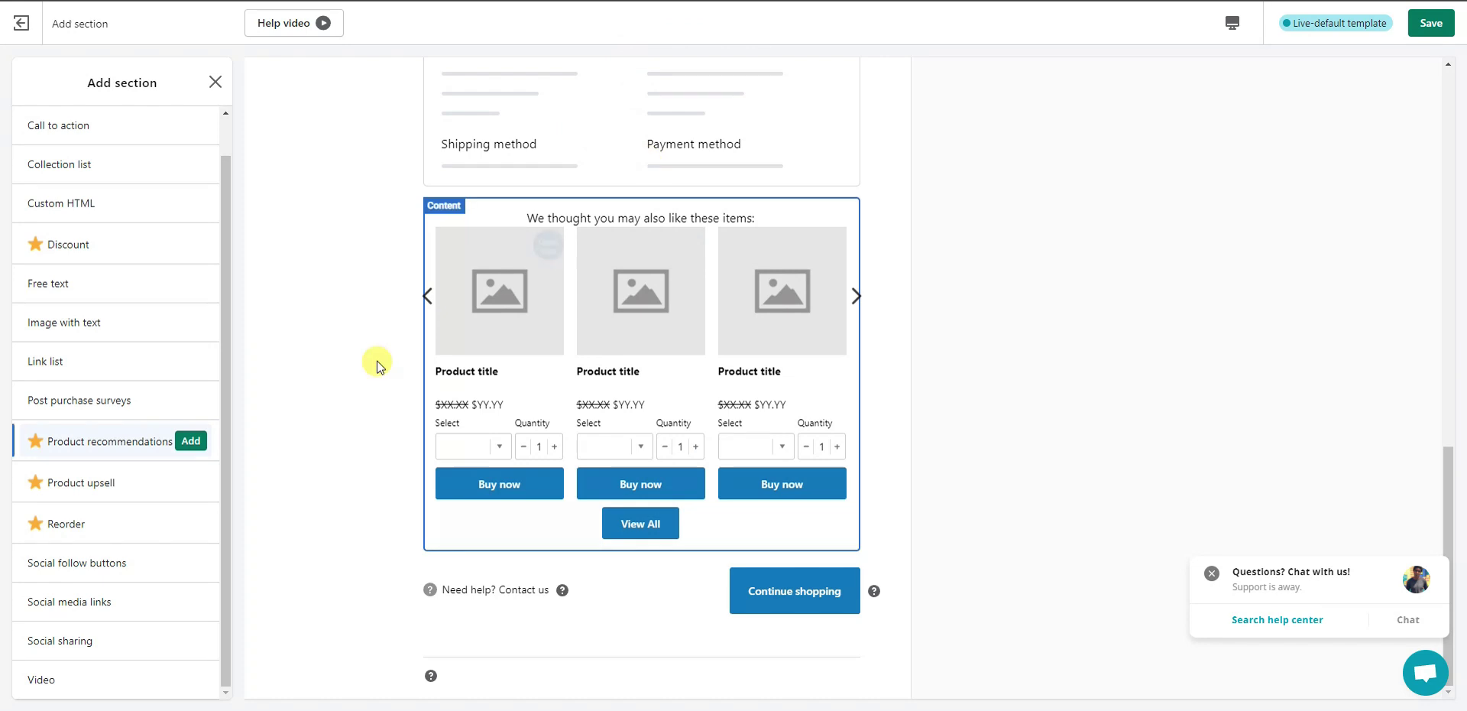
mouse_move(218, 483)
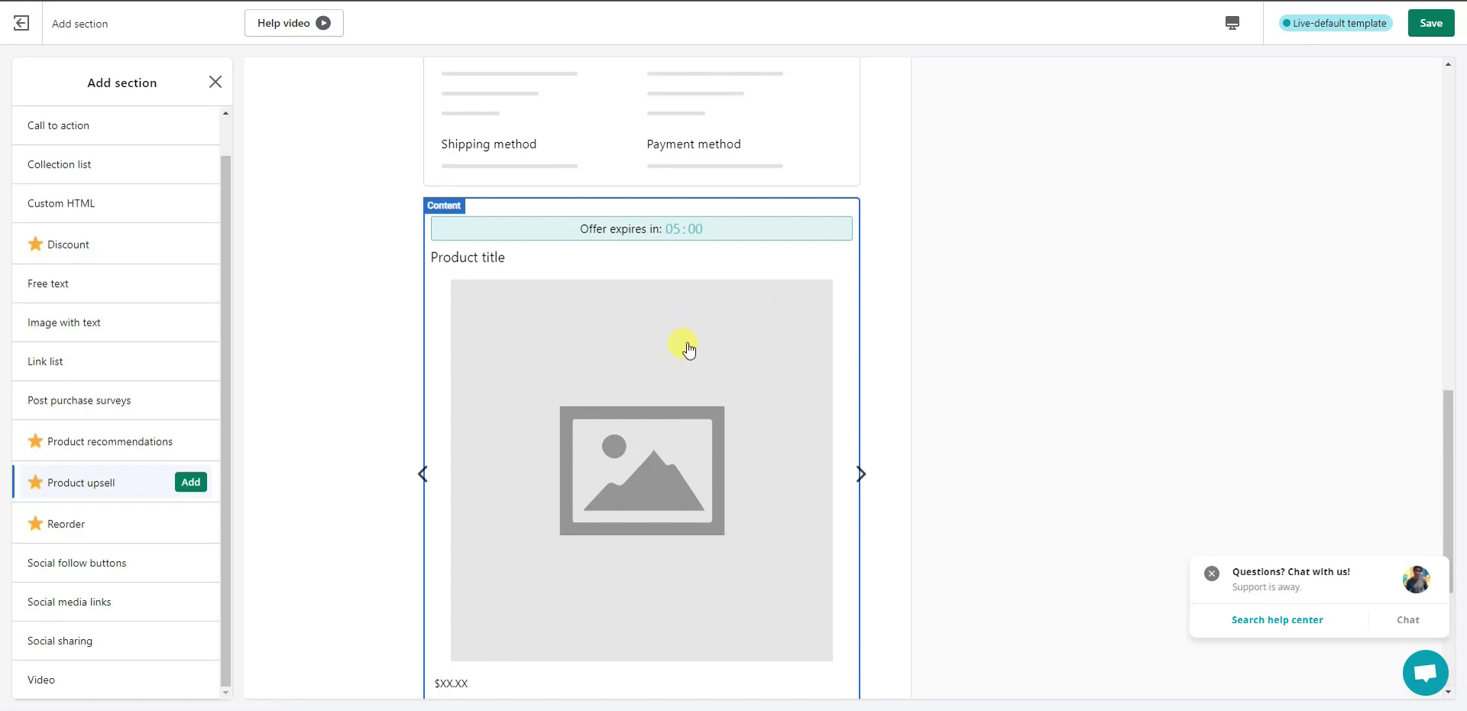
left_click(102, 525)
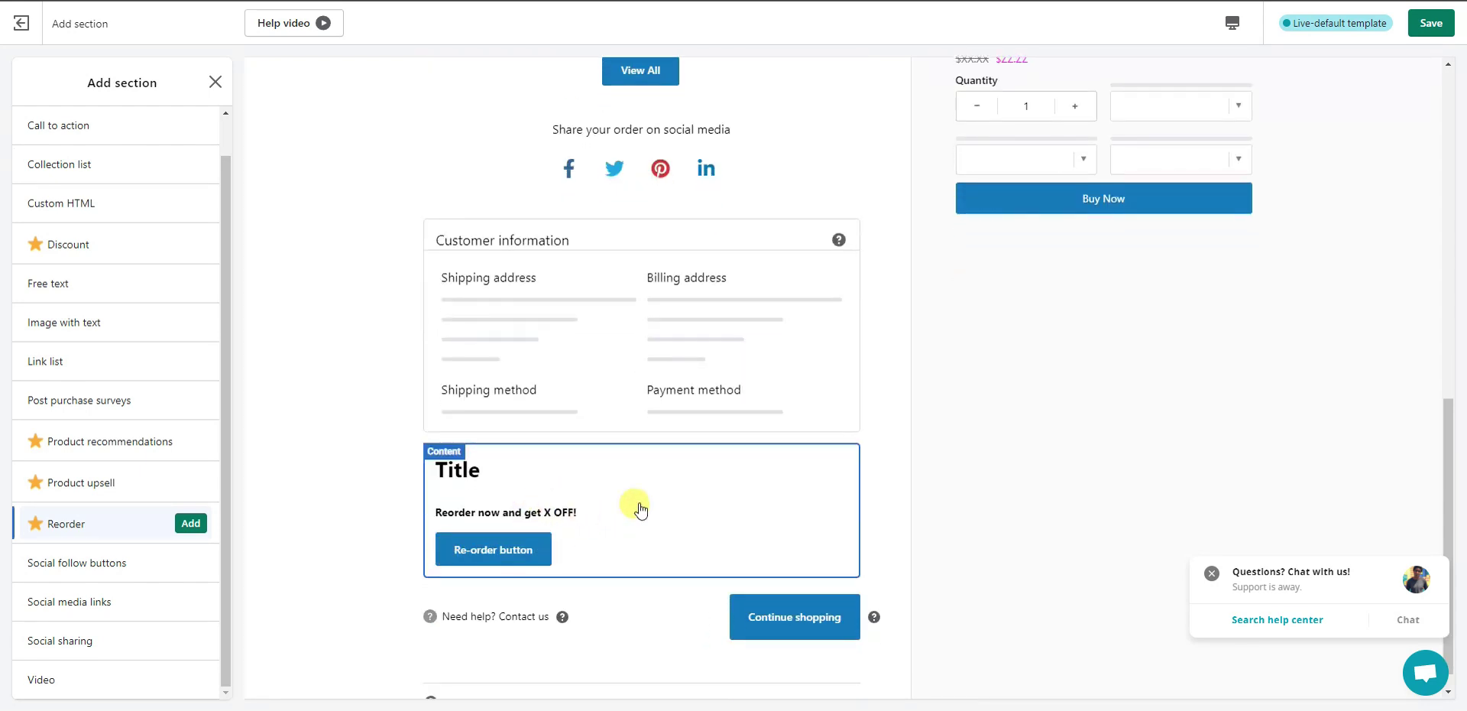
Step: Preview the Social follow buttons, Social media links, Social sharing and Video sections, and close the section list without adding any
left_click(149, 563)
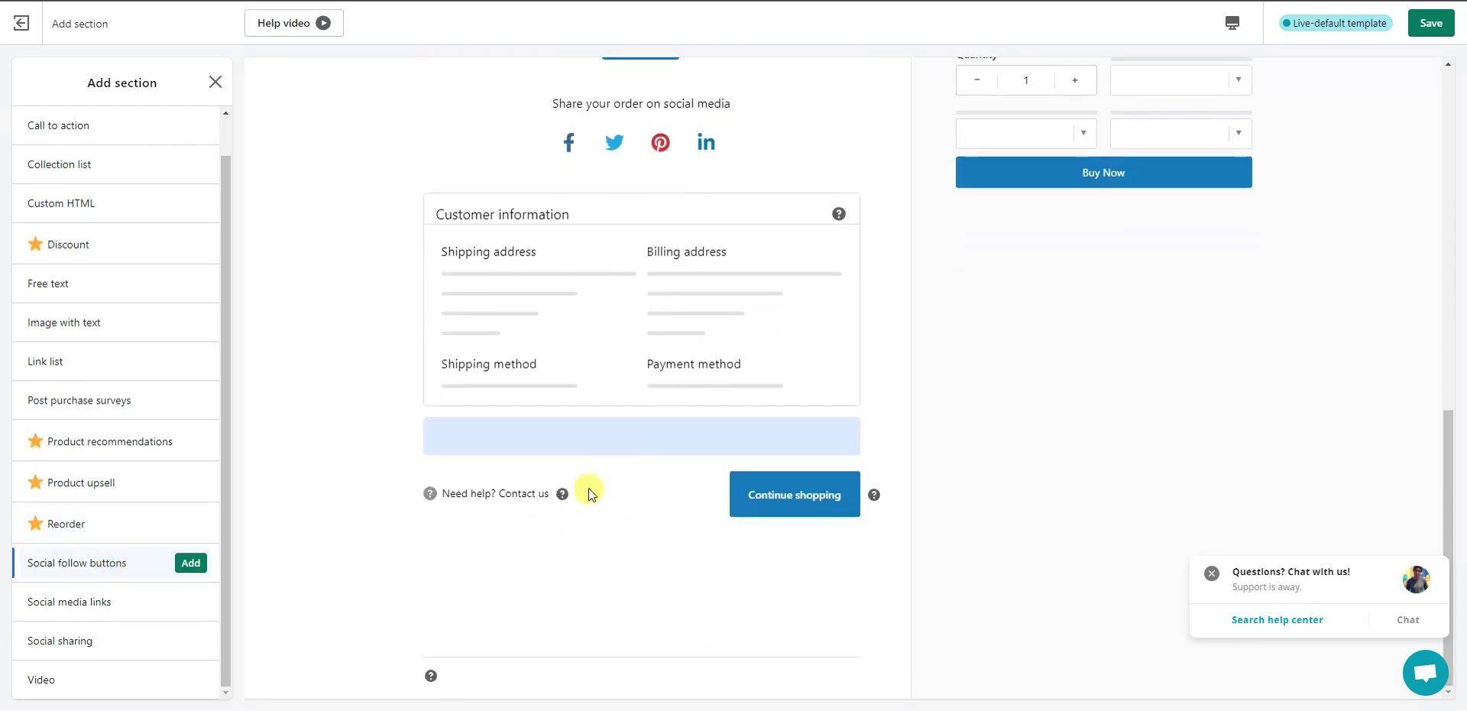
left_click(115, 602)
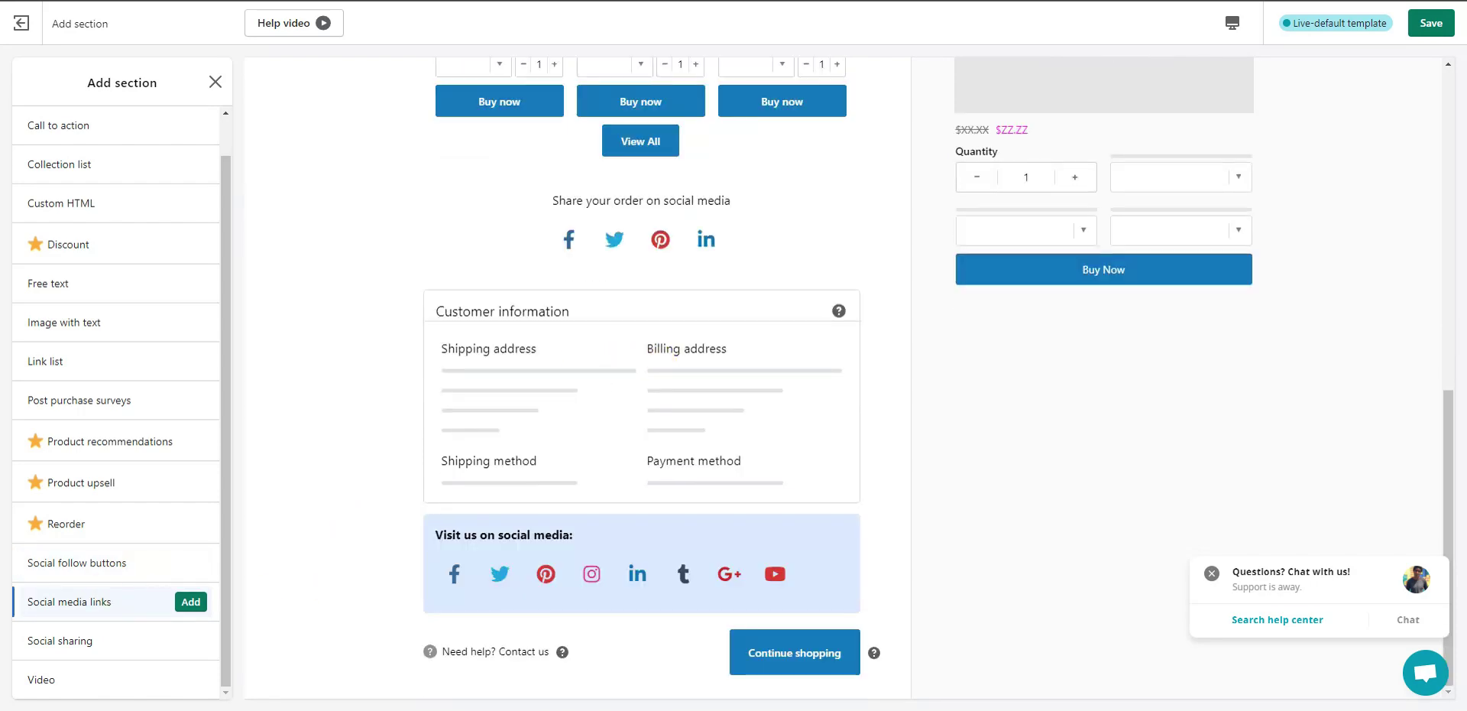
left_click(114, 639)
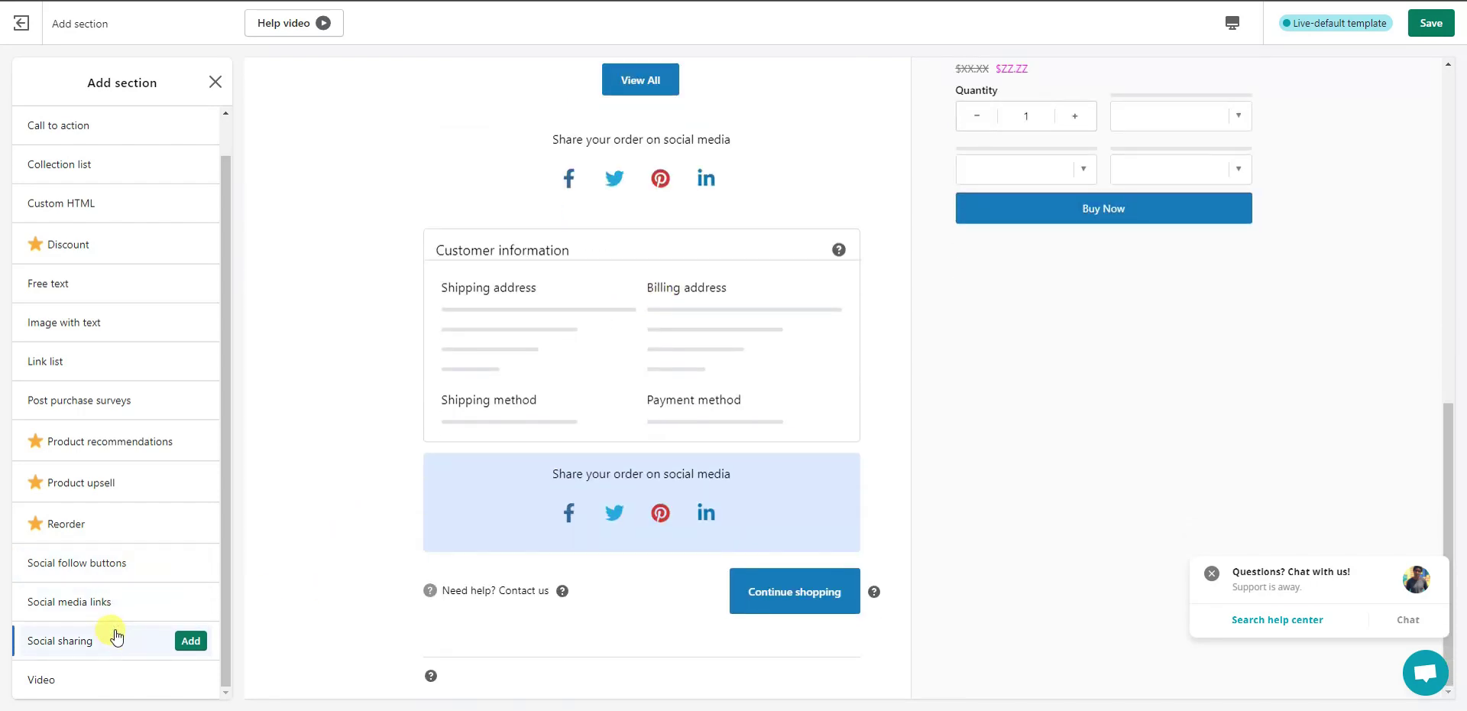
left_click(93, 679)
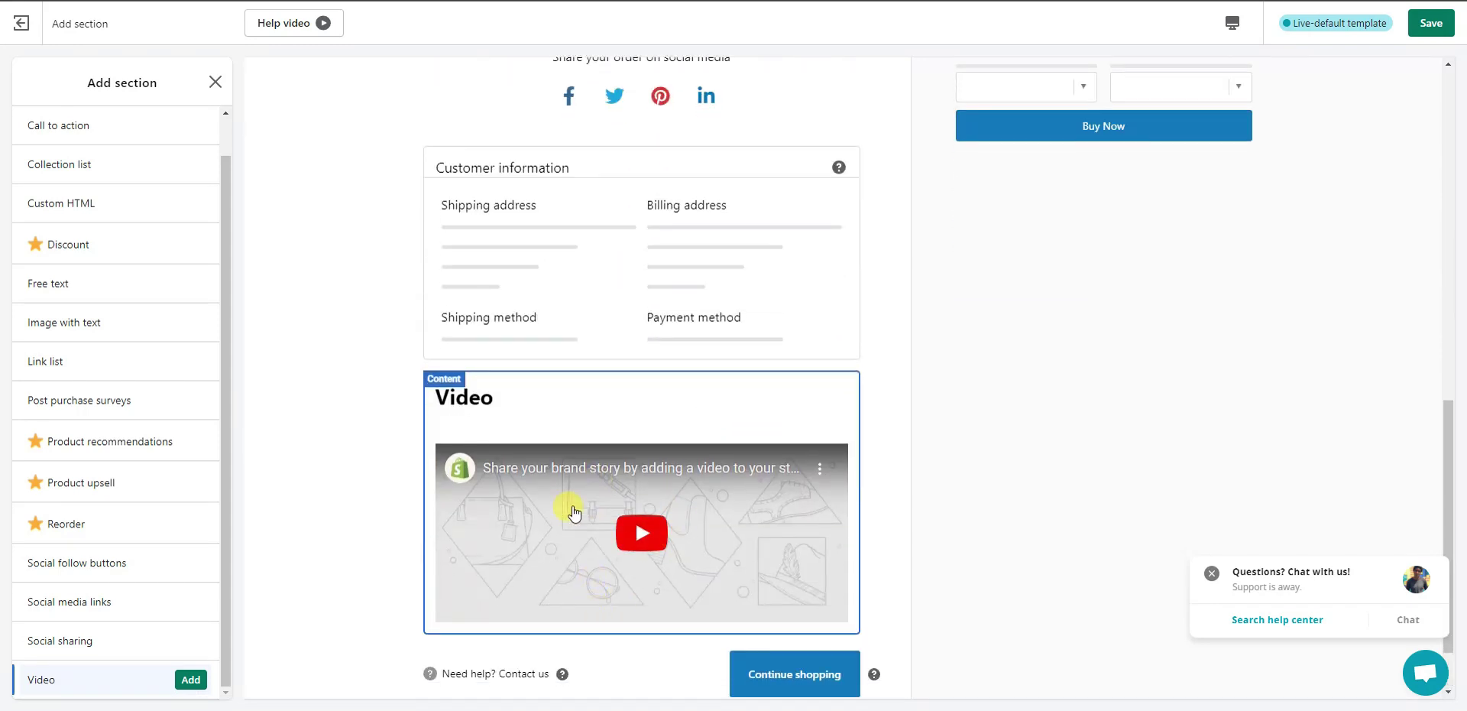
scroll(183, 543, "up", 1)
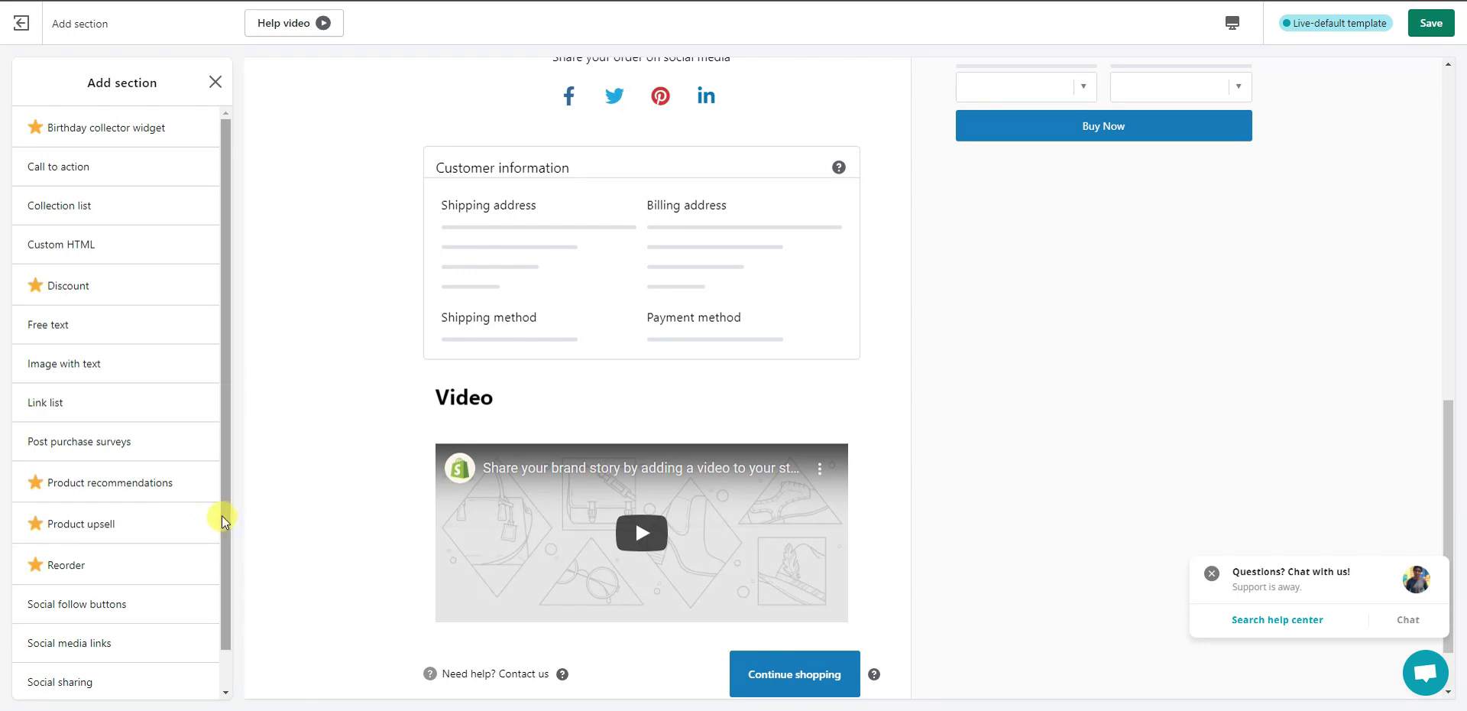
scroll(143, 578, "down", 1)
scroll(143, 577, "down", 1)
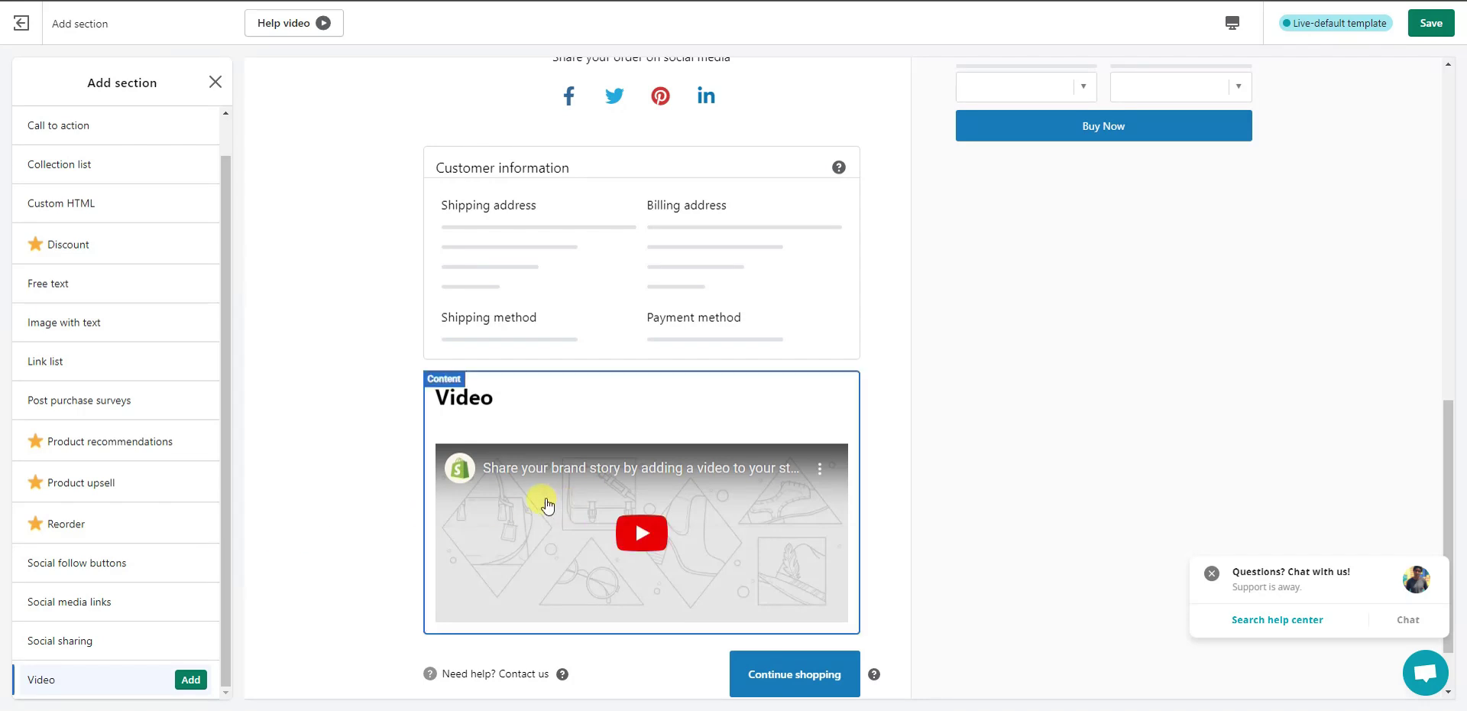
left_click(215, 82)
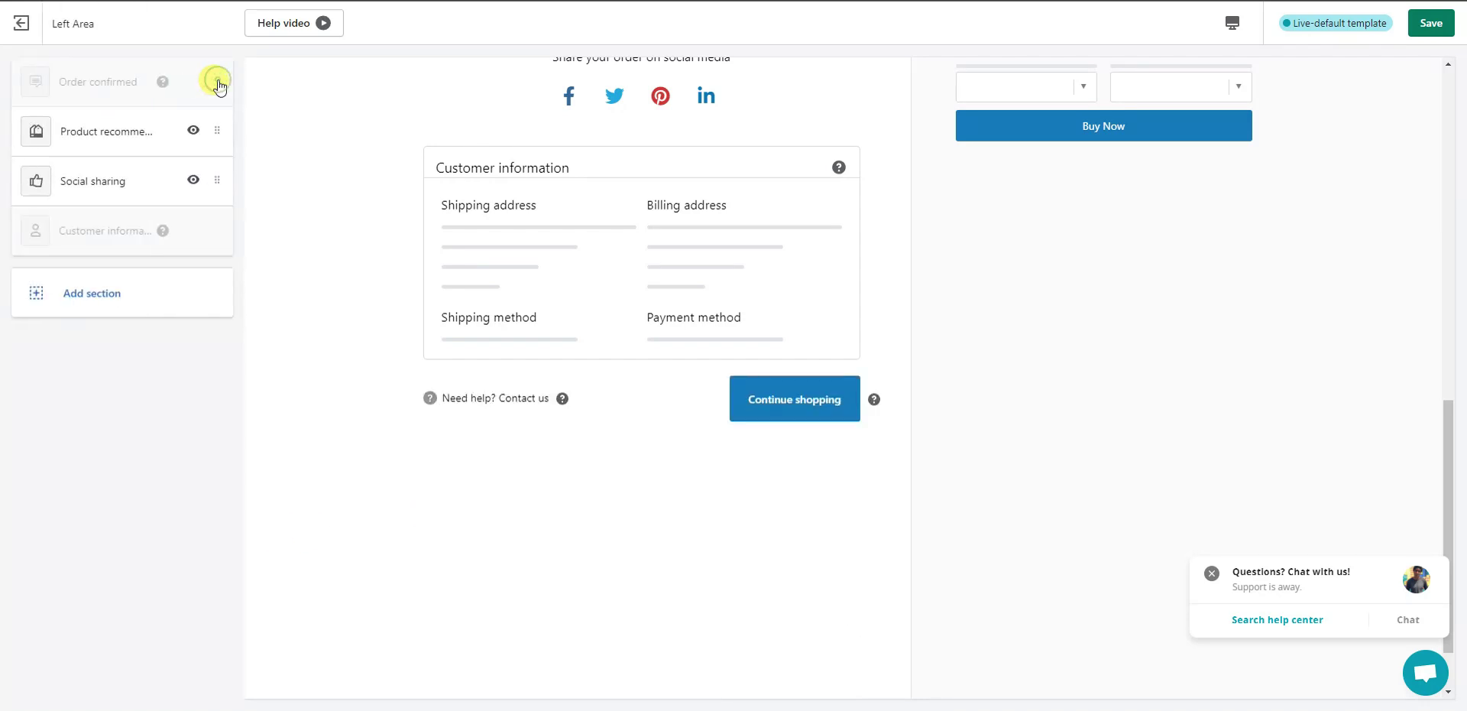
Step: Examine the thank you page preview from the customer information up to the order confirmation and order summary
scroll(662, 456, "up", 6)
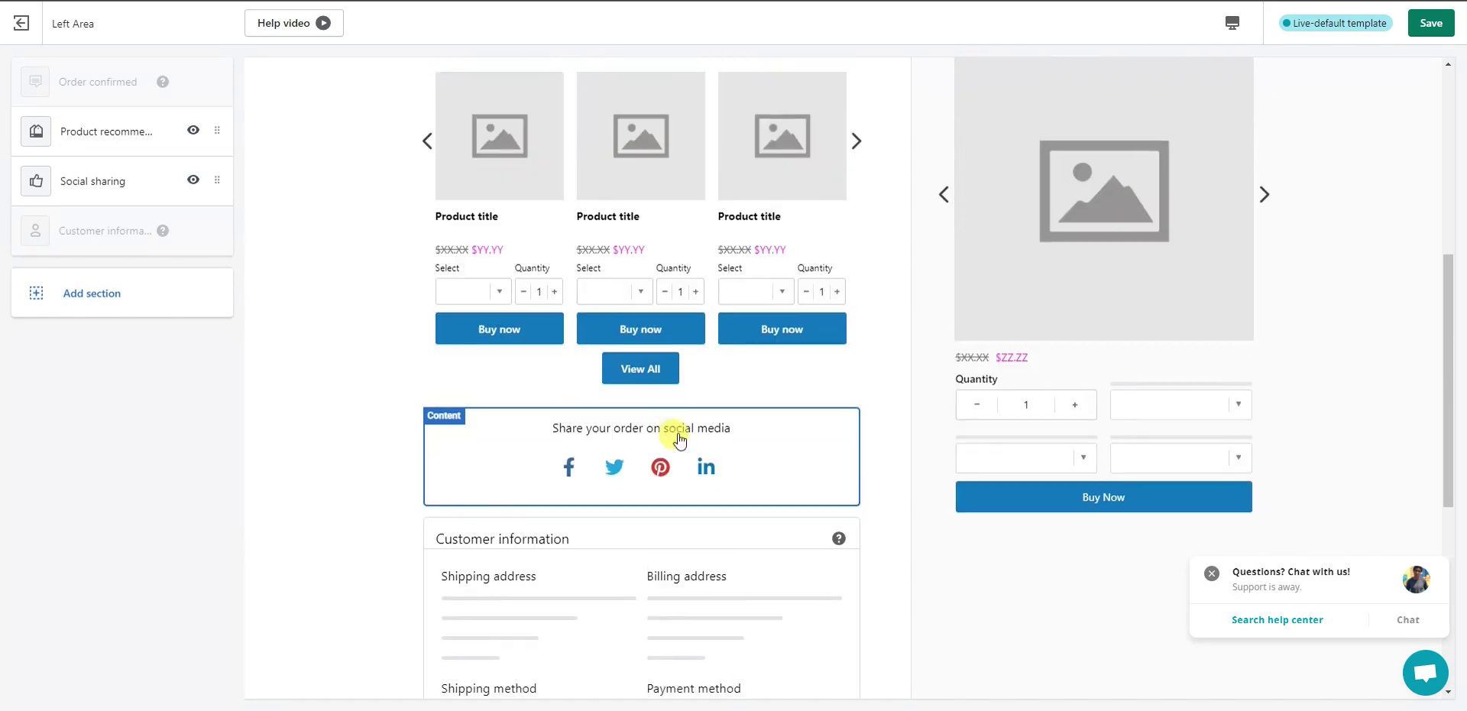
scroll(676, 437, "up", 5)
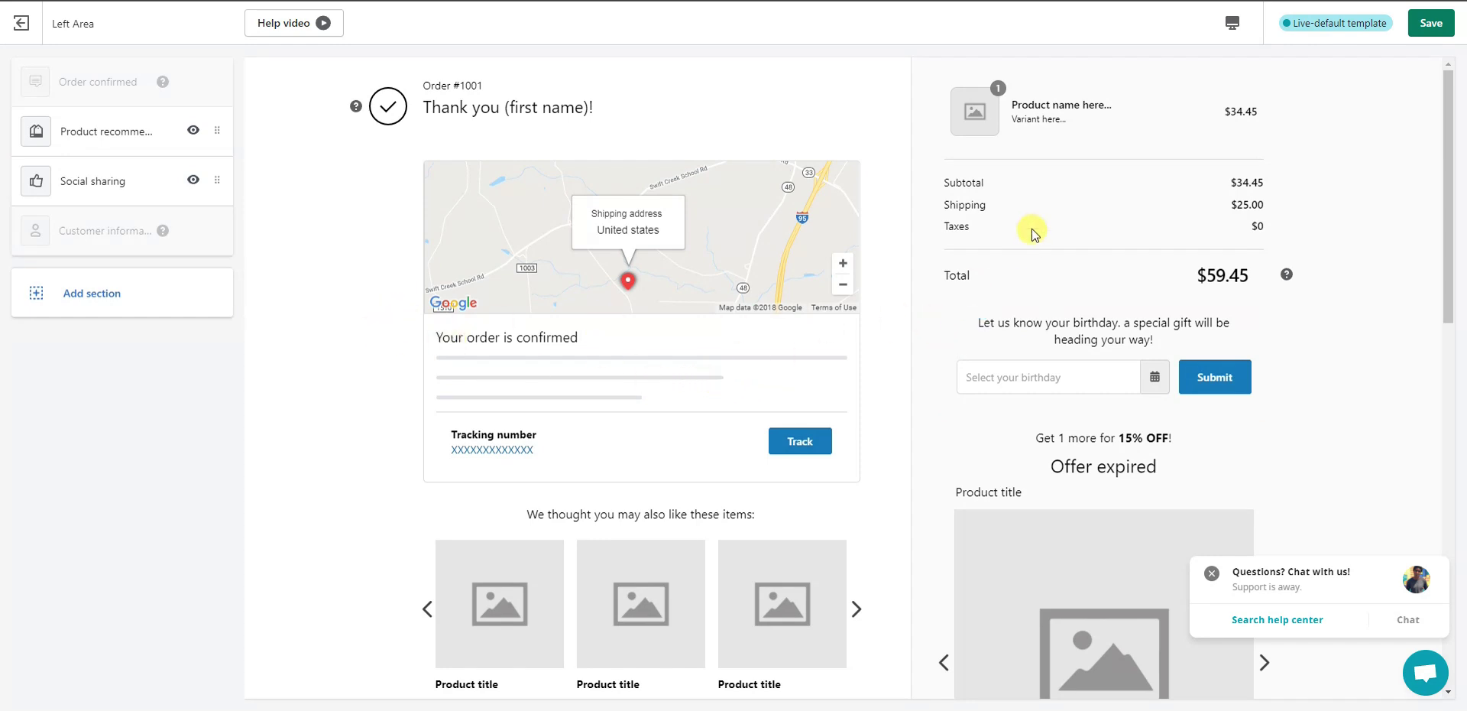
scroll(1017, 493, "down", 3)
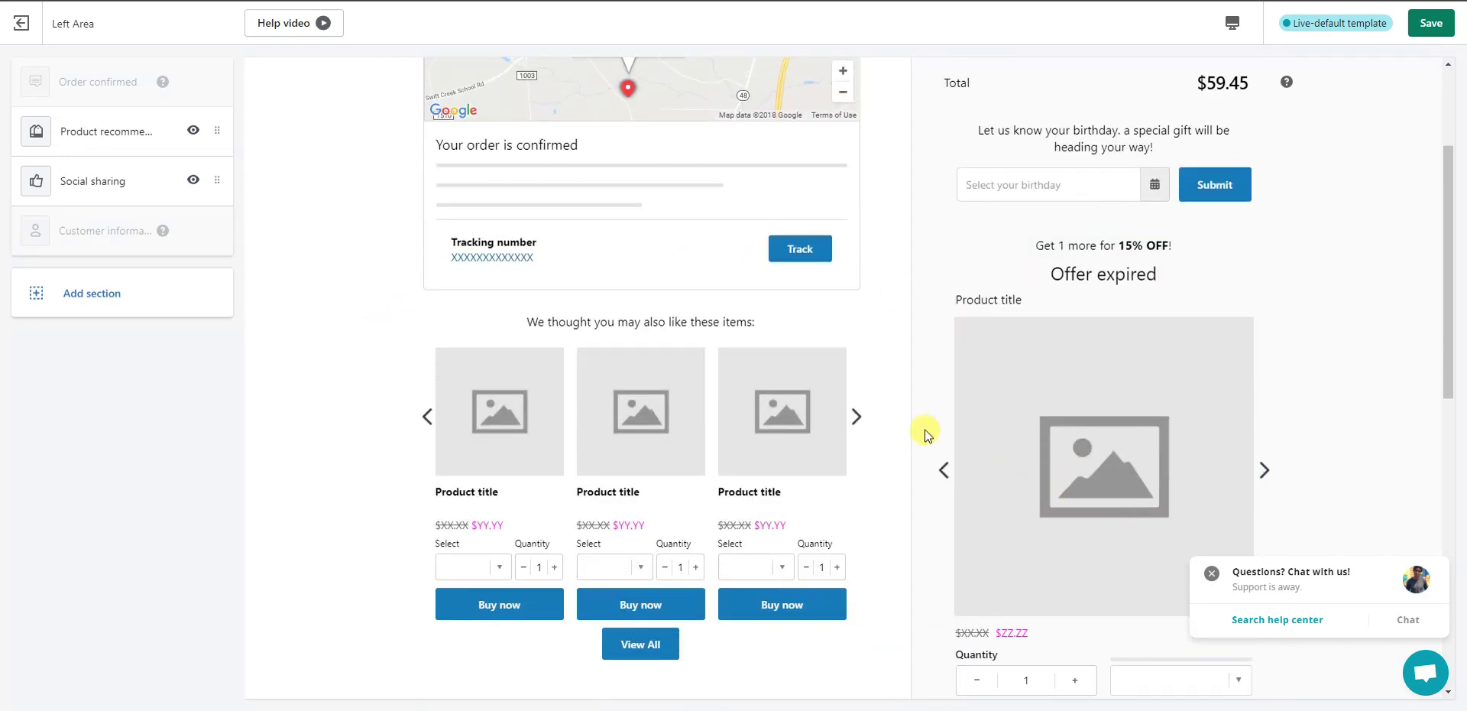
scroll(687, 420, "up", 3)
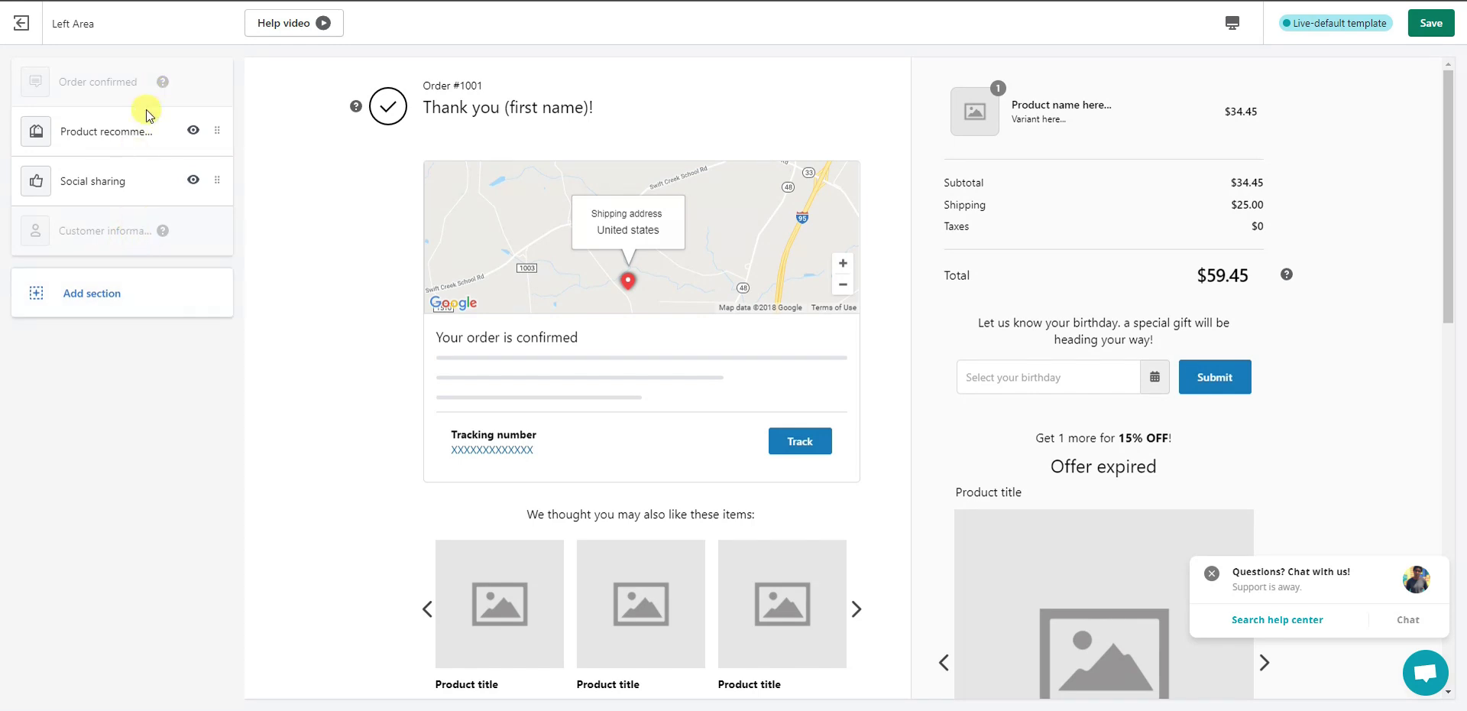
Step: Switch to the template's Right Area and open the settings of its Birthday collector section
left_click(22, 23)
left_click(170, 153)
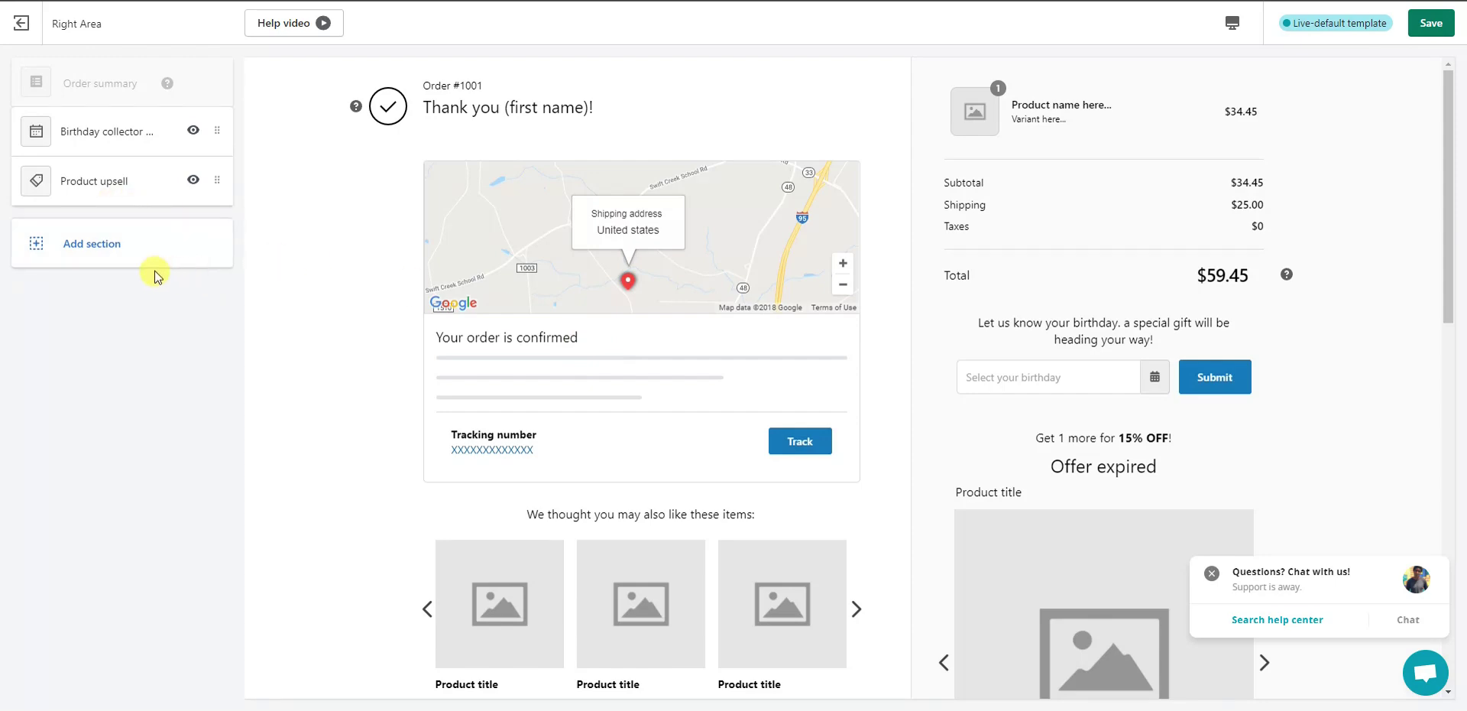
left_click(123, 133)
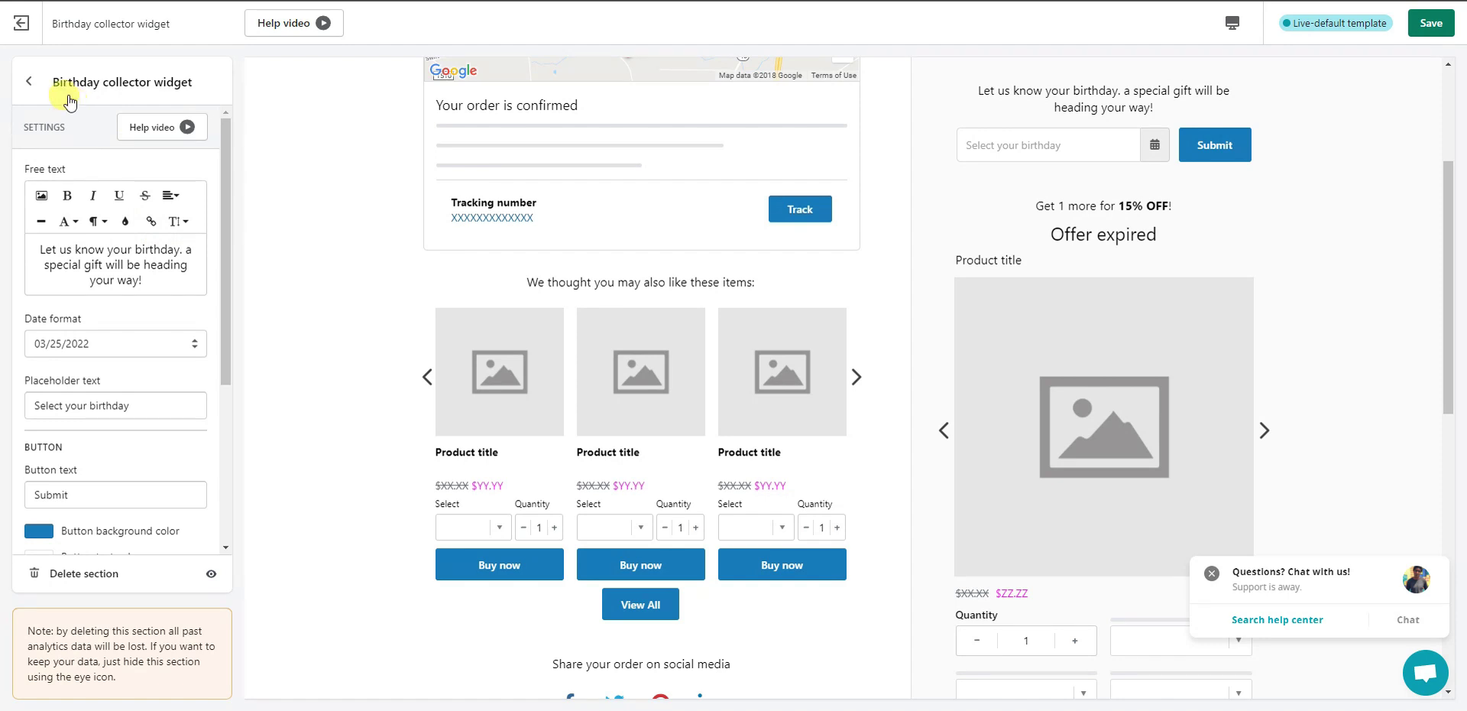
left_click(29, 81)
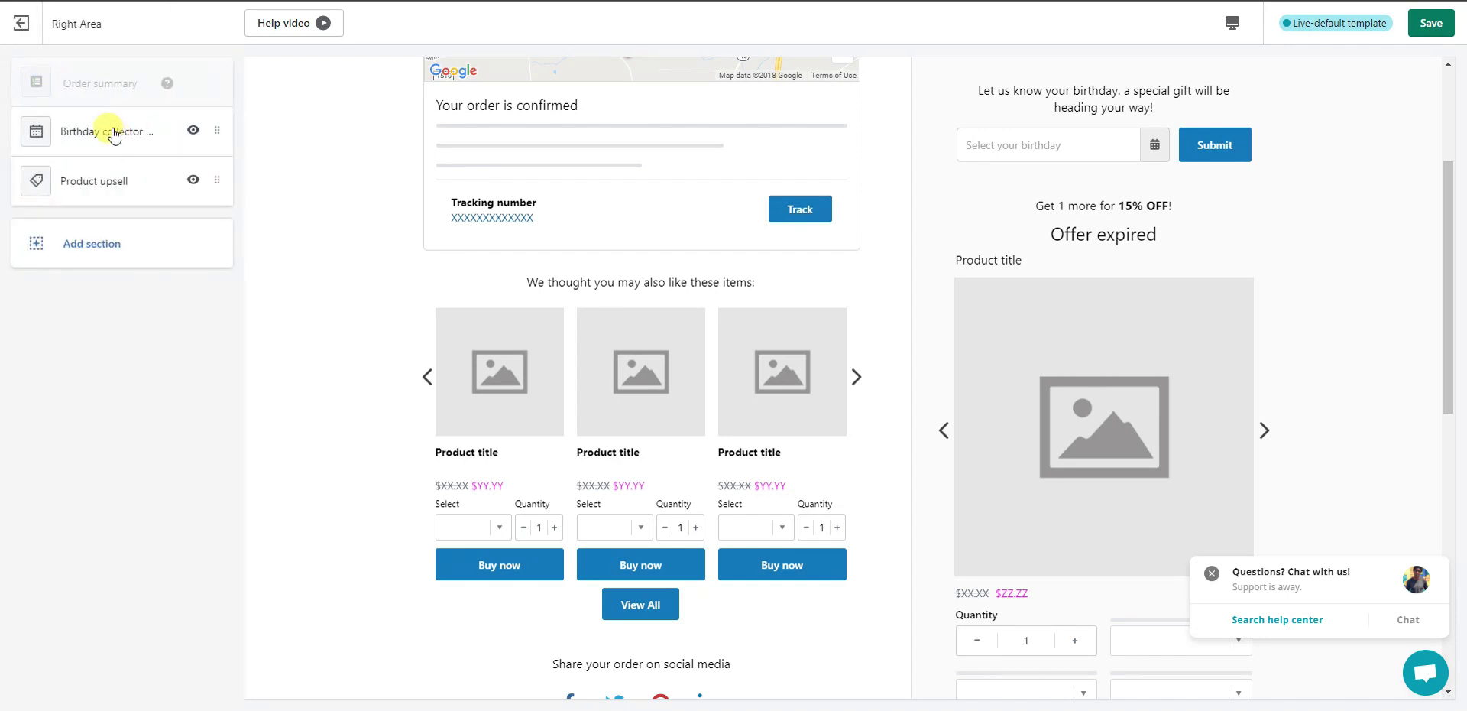
left_click(115, 134)
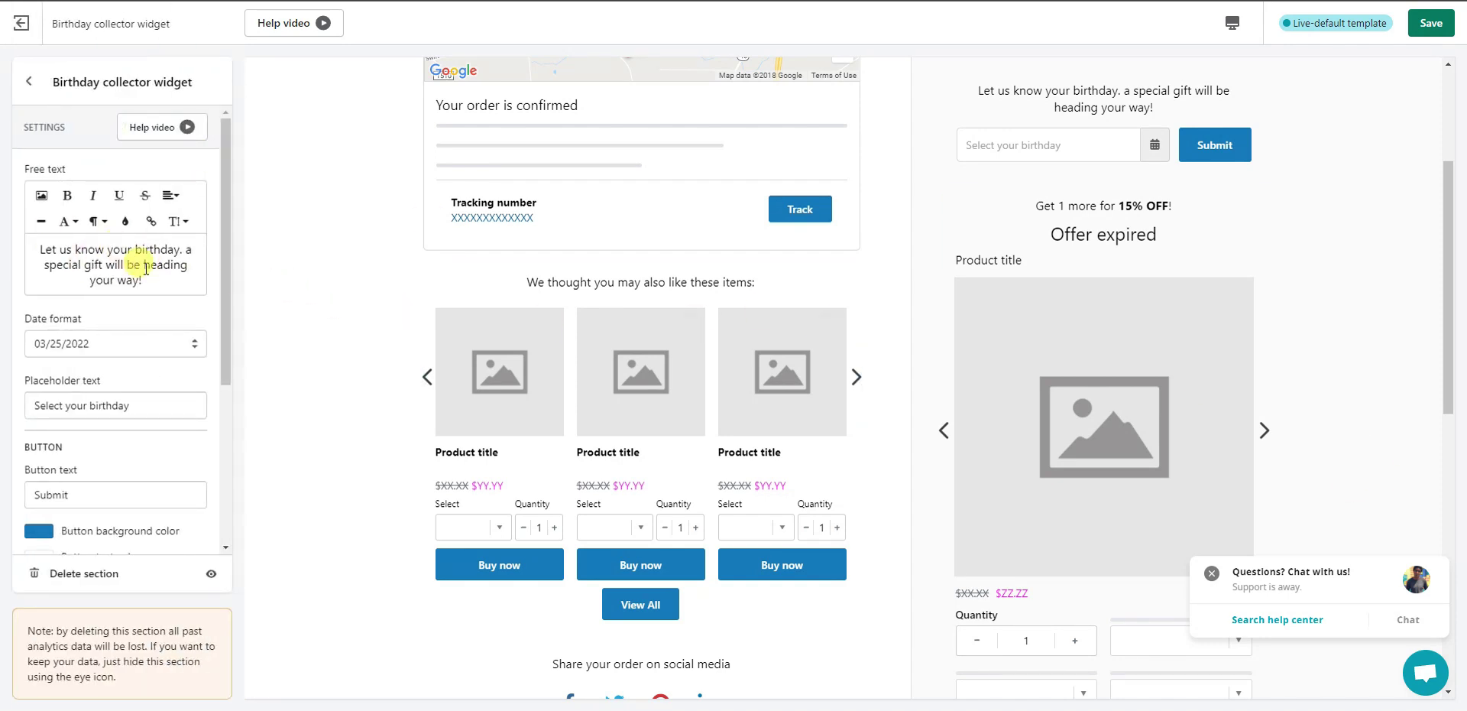
Step: Examine the Birthday collector widget's free text, date format, placeholder, button, thank you message and error message settings
left_click_drag(173, 274, 24, 255)
left_click(188, 272)
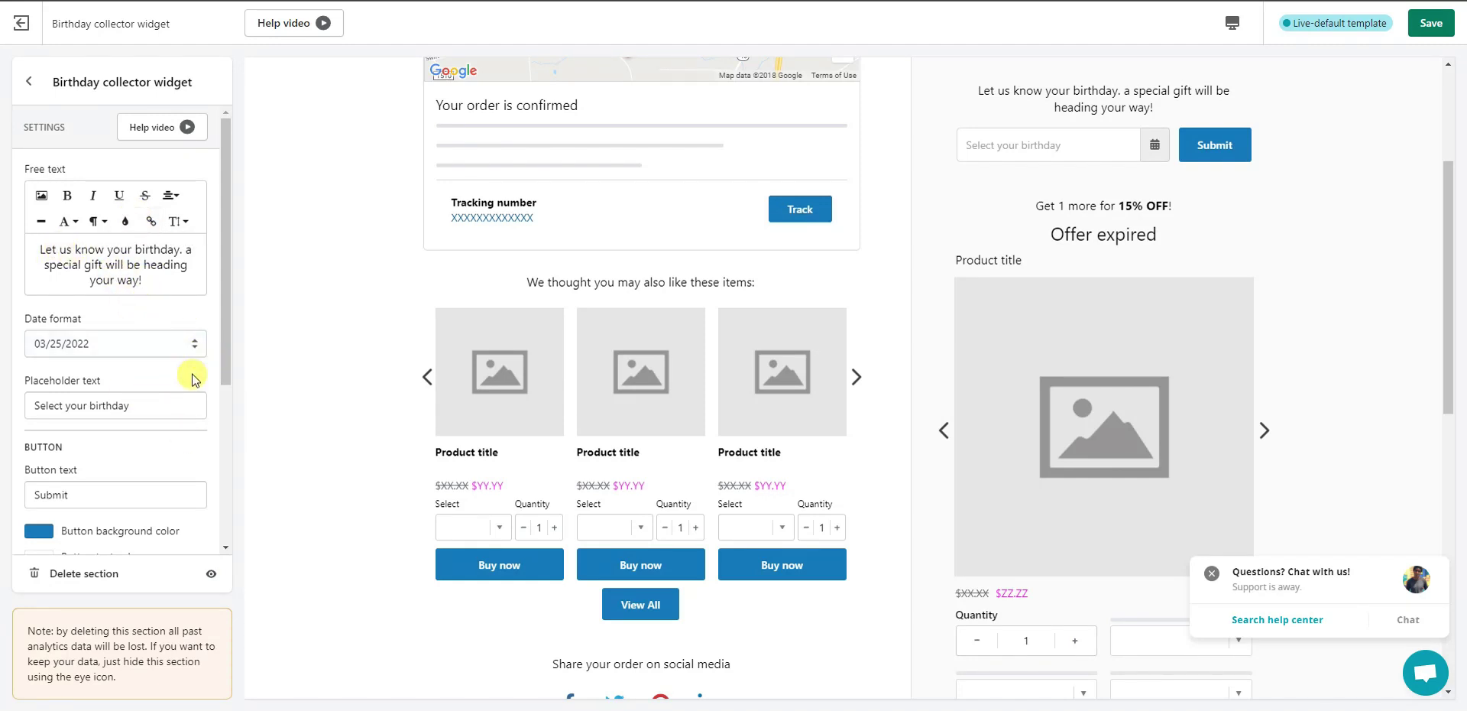
scroll(176, 374, "down", 5)
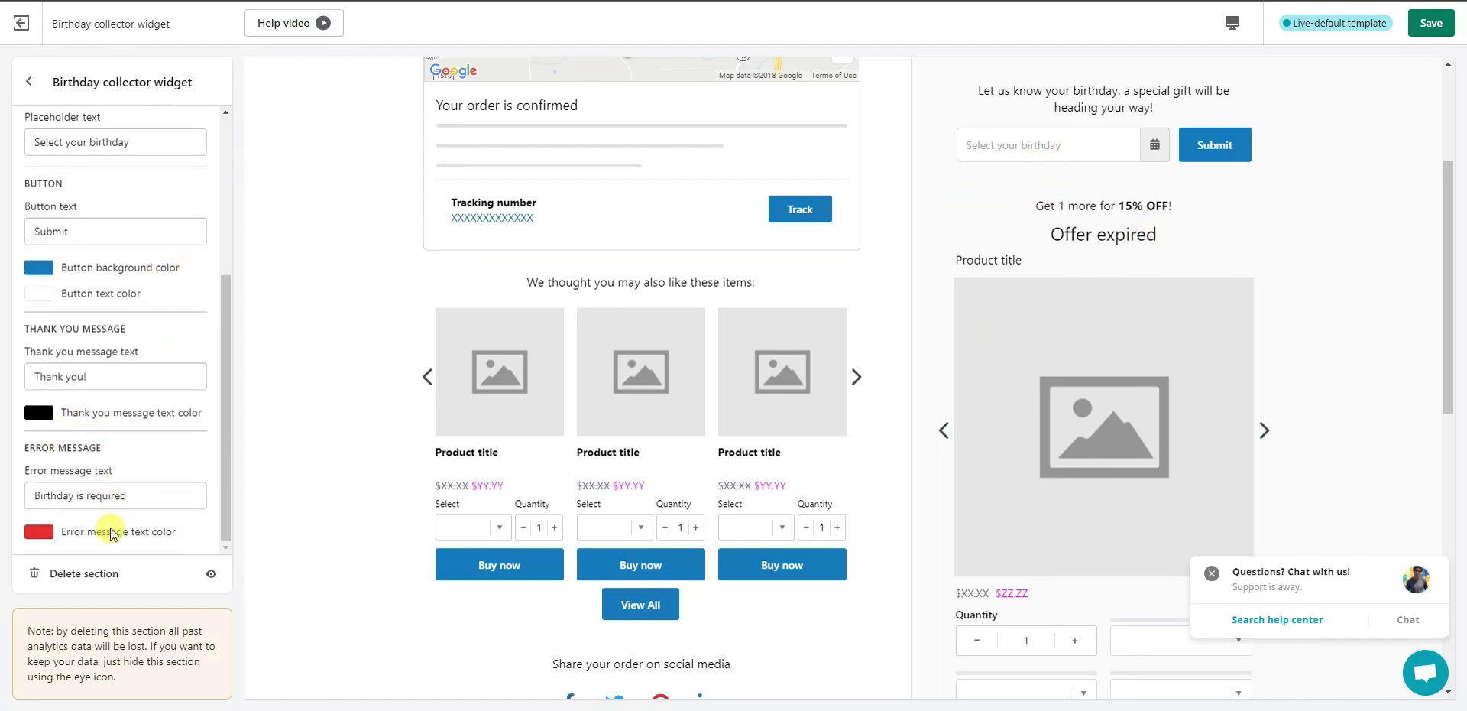
Step: Delete the Birthday collector widget section from the template's Right Area
left_click(69, 576)
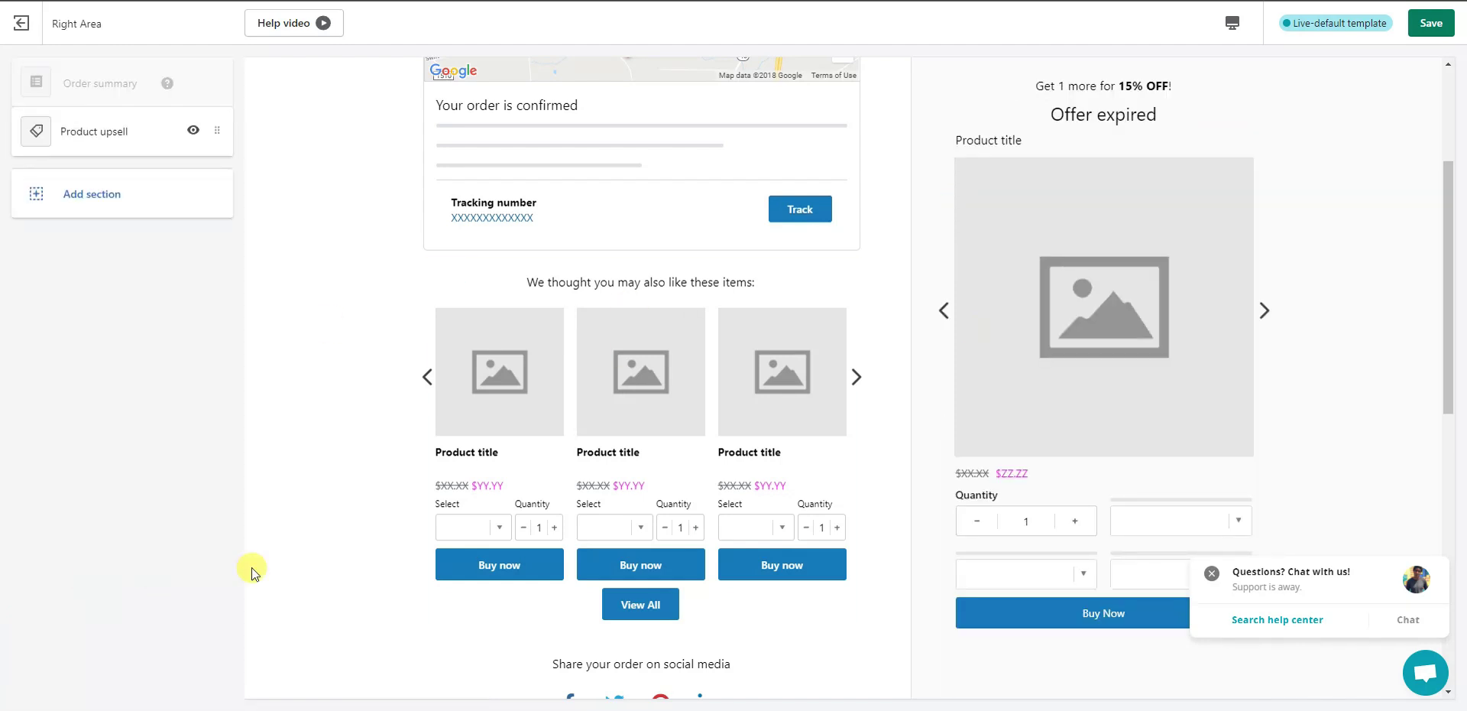
scroll(1116, 405, "up", 3)
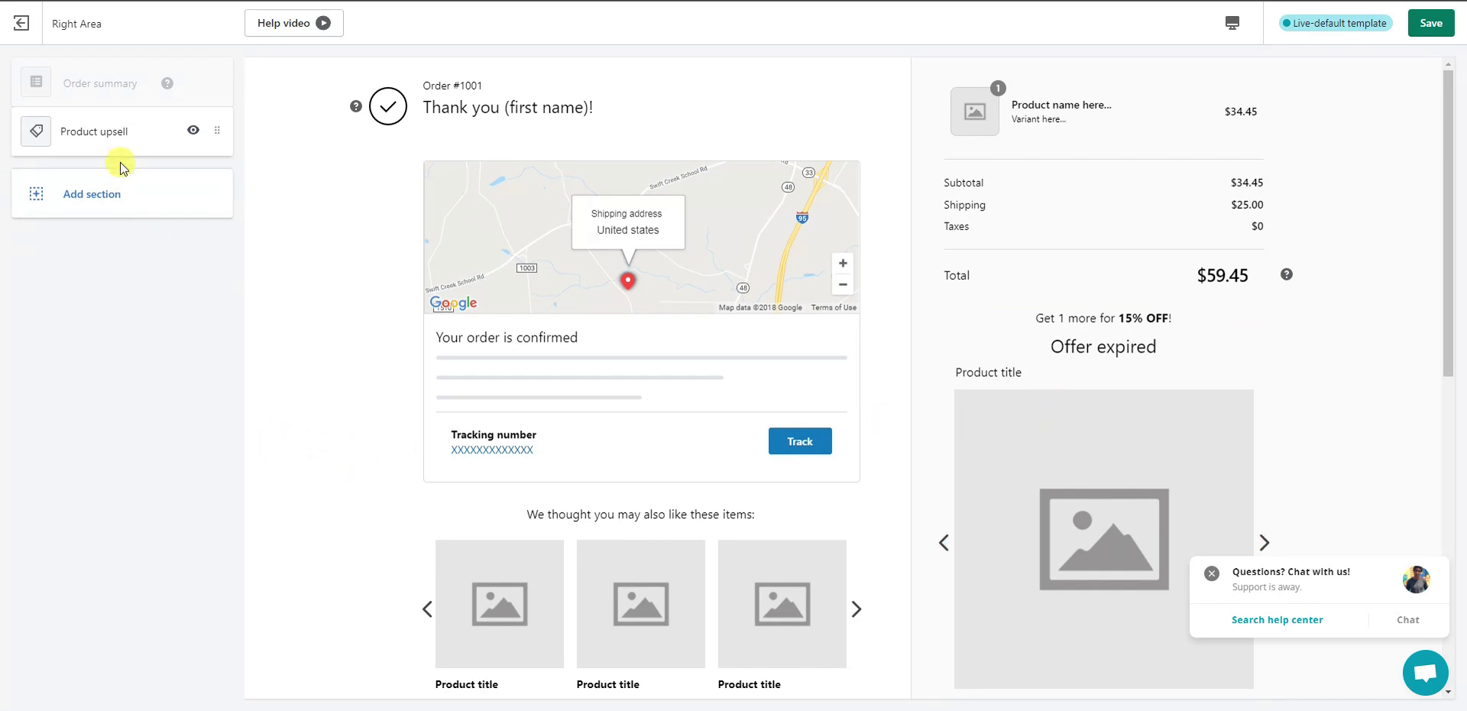
Step: Look through the Right Area's Product upsell settings, including its Buttons options, and return to the template's main section list
left_click(117, 139)
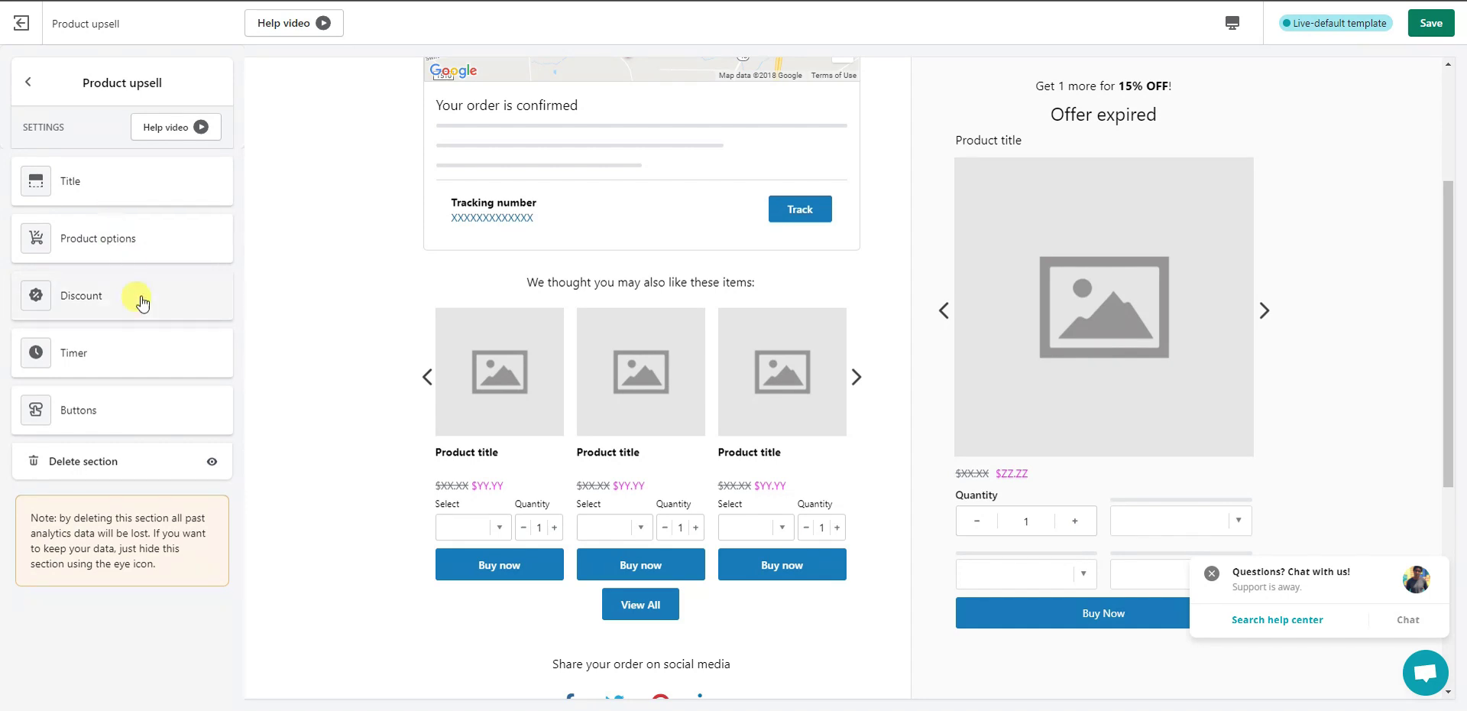
left_click(135, 393)
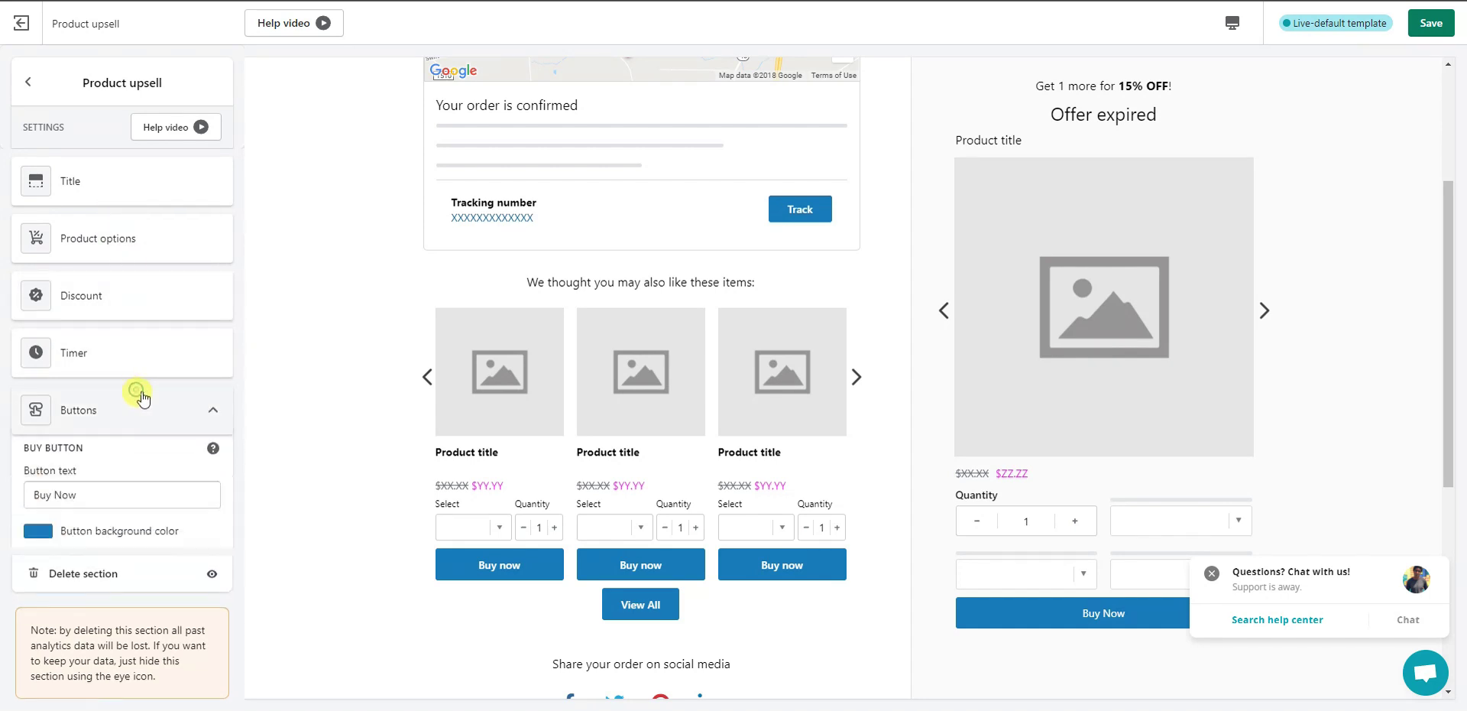
left_click(203, 419)
left_click(28, 81)
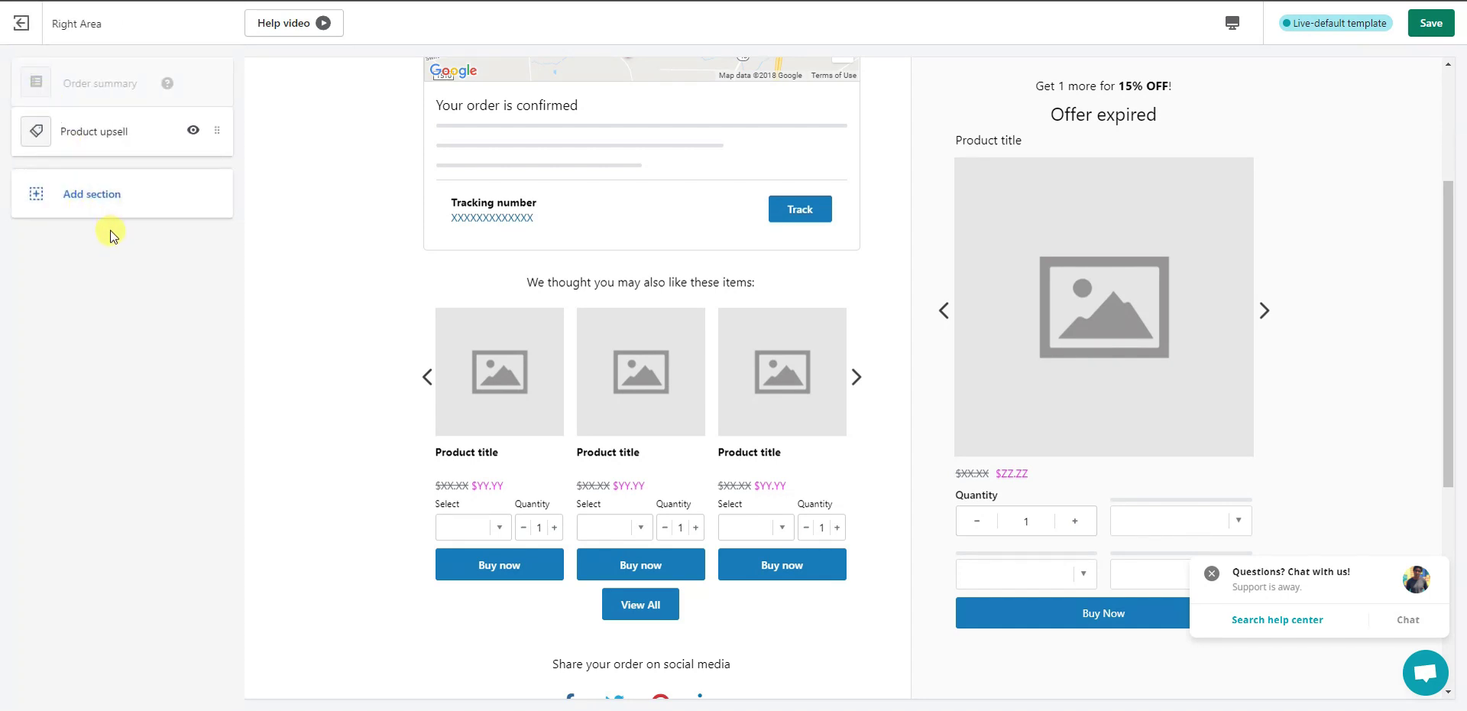
left_click(46, 23)
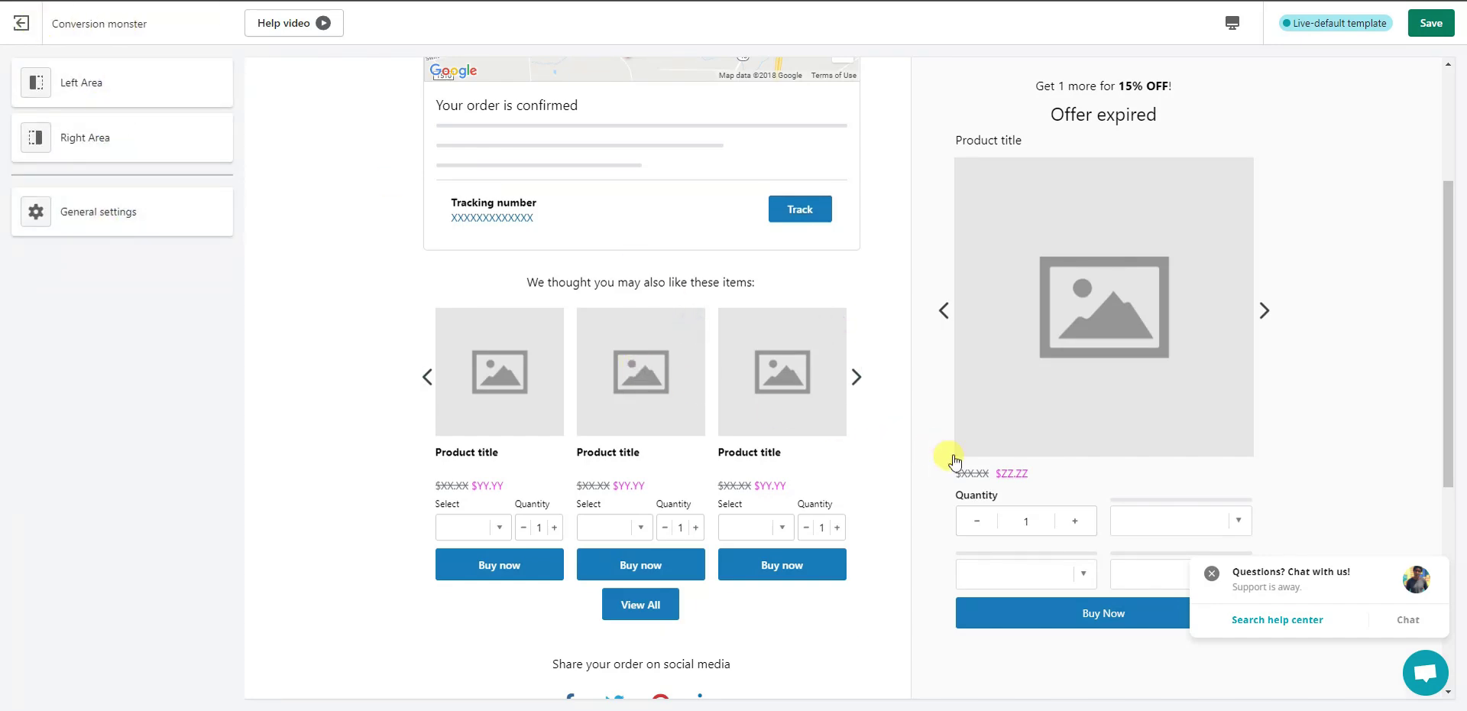
Step: Examine the Order tracking and Header options in the template's General settings
scroll(963, 463, "up", 3)
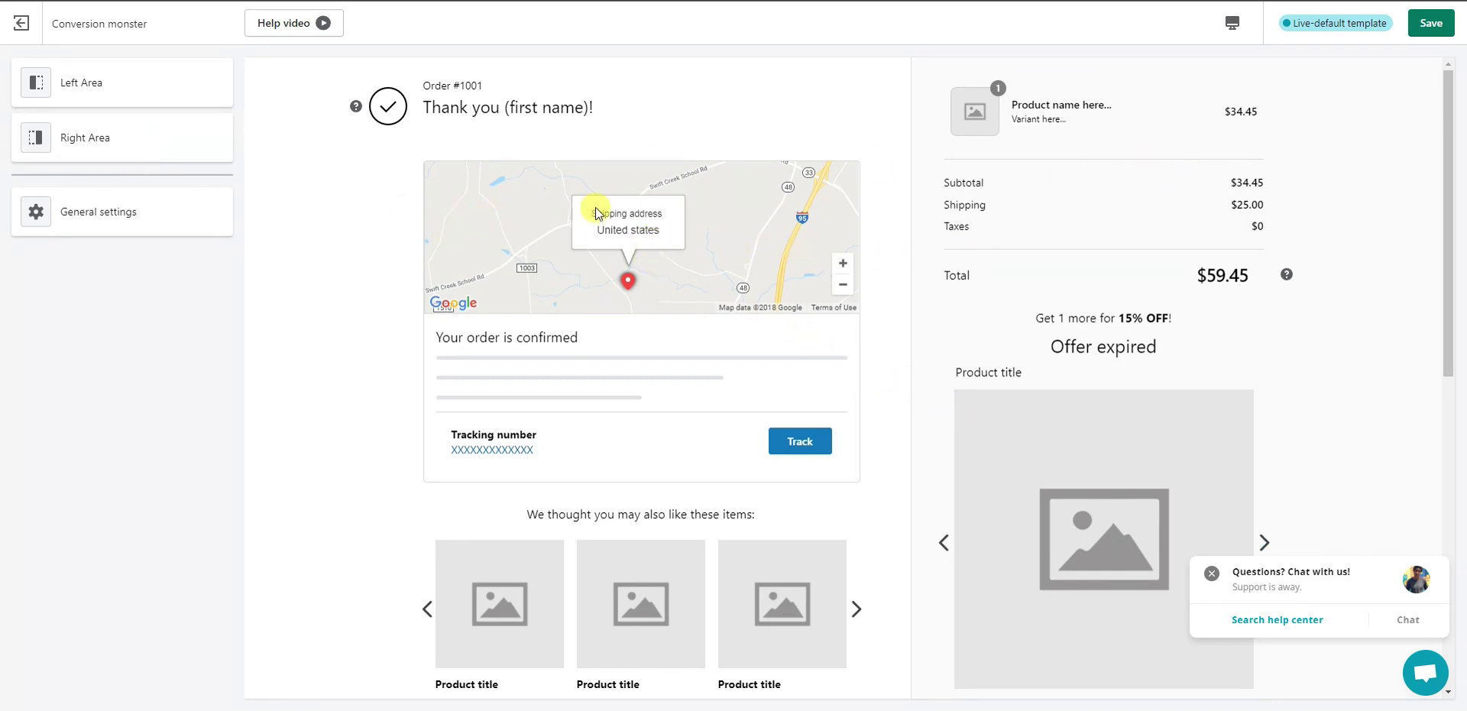
left_click(165, 223)
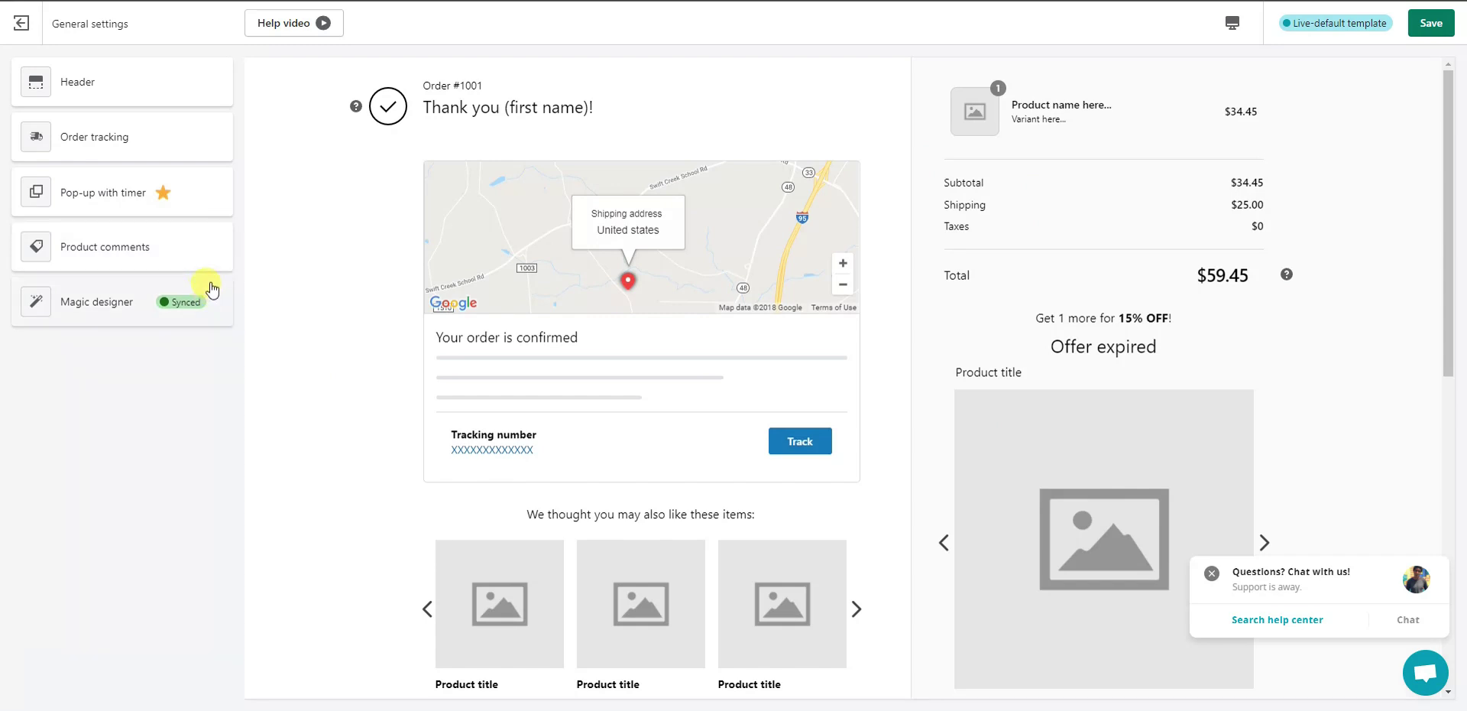
left_click(140, 149)
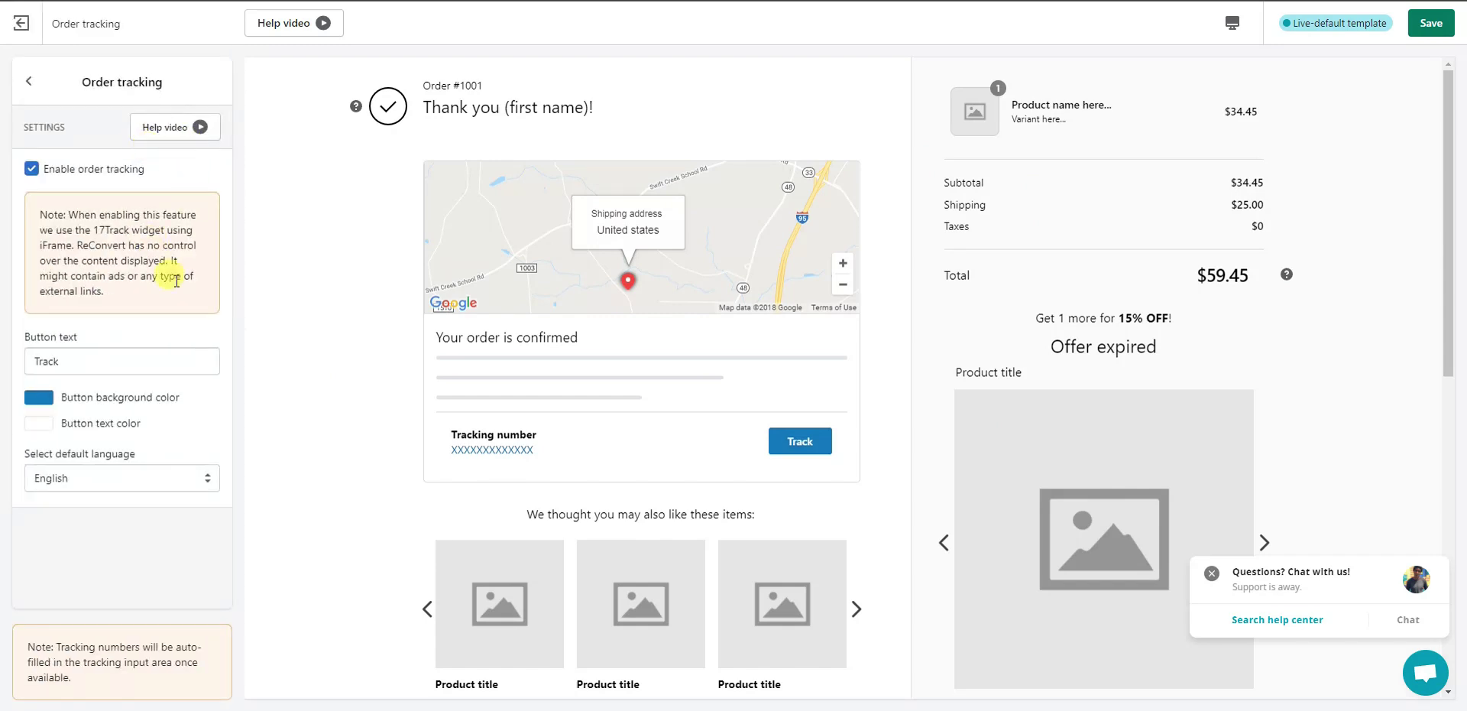
left_click(38, 68)
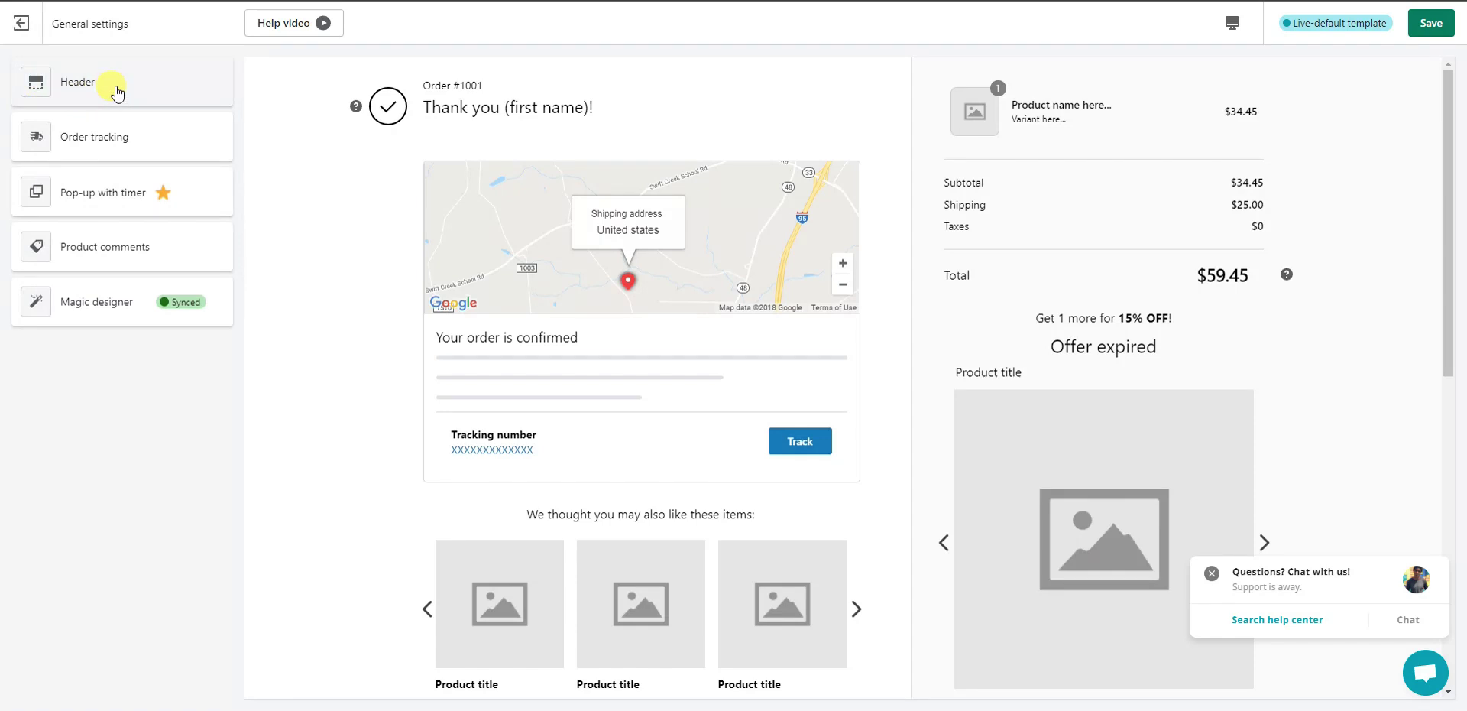
left_click(116, 82)
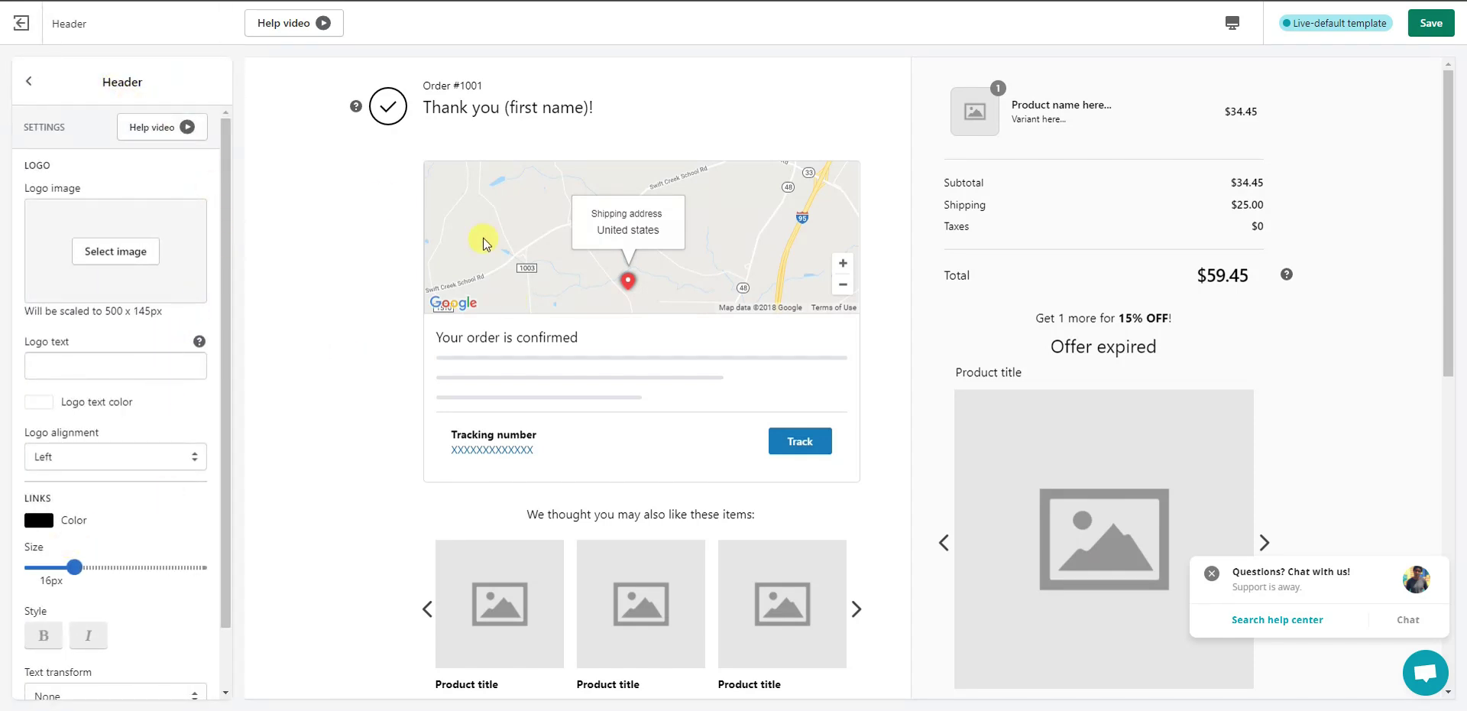
left_click(40, 82)
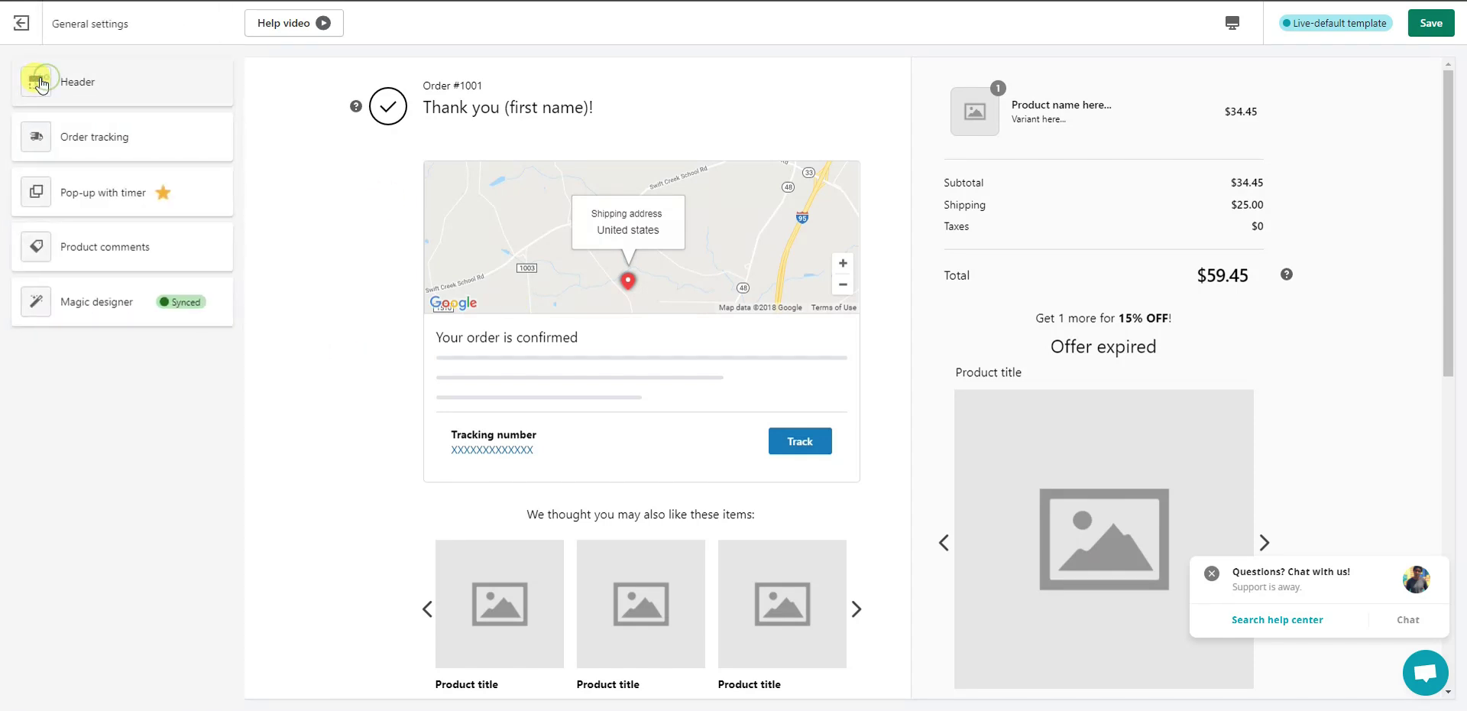
Step: Save the live Conversion monster template and exit the editor to the Thank you pages overview
left_click(29, 32)
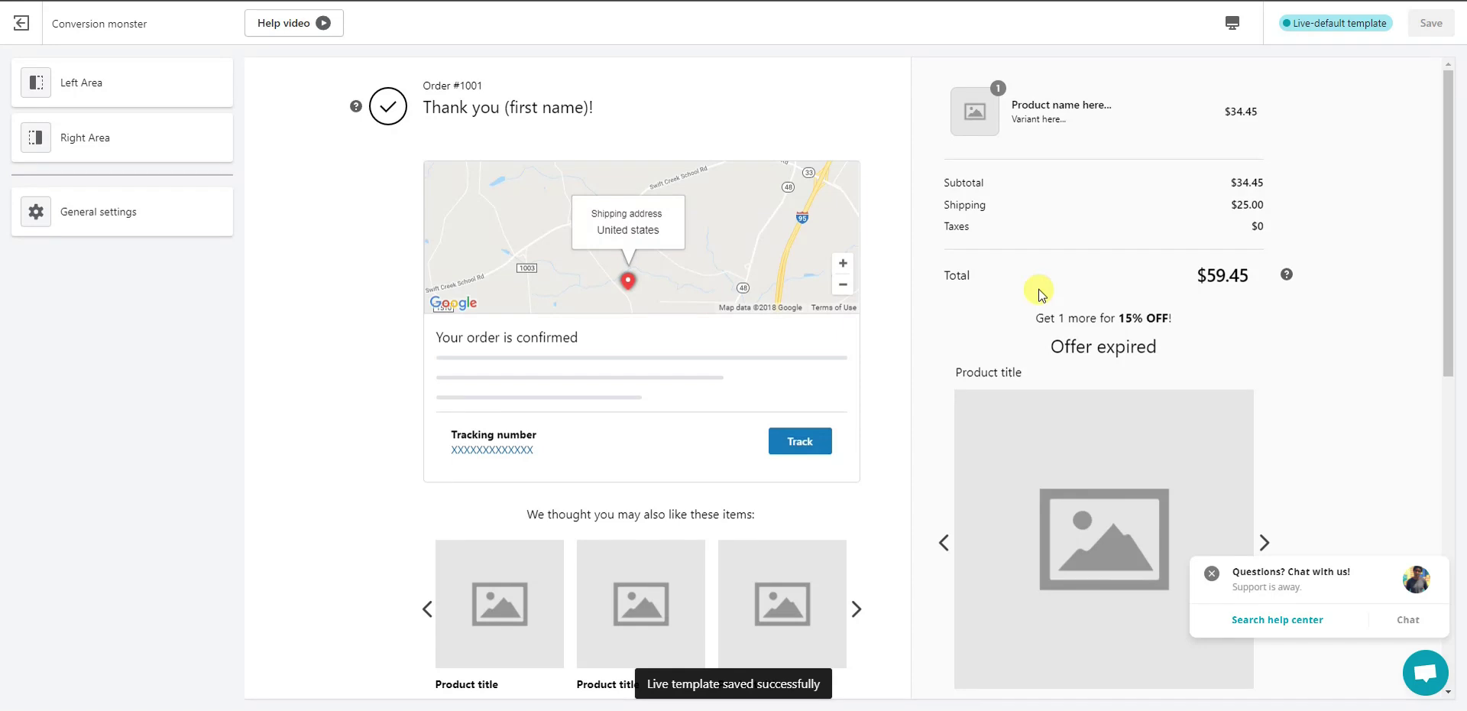
left_click(34, 23)
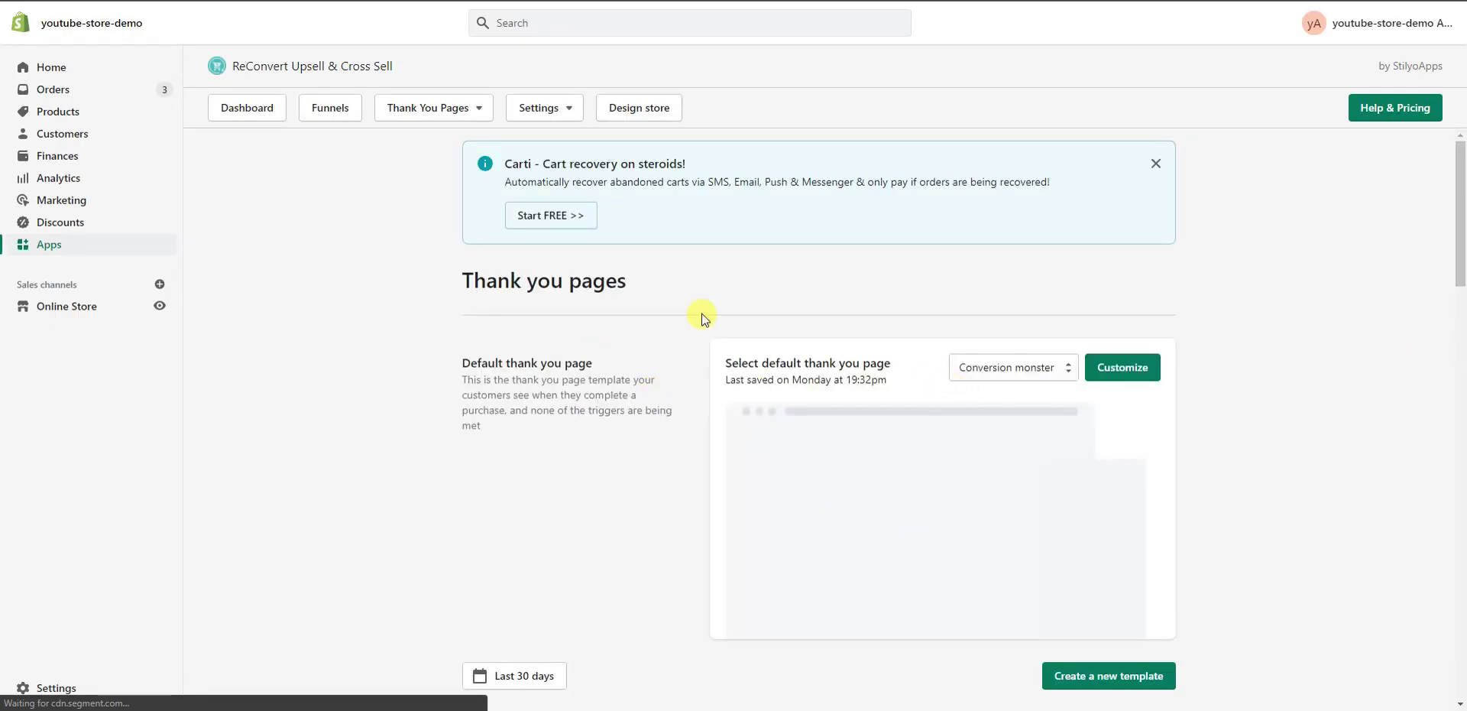
Step: Examine the Thank you pages overview's template table, analytics charts, metrics and element wise data
scroll(682, 411, "down", 3)
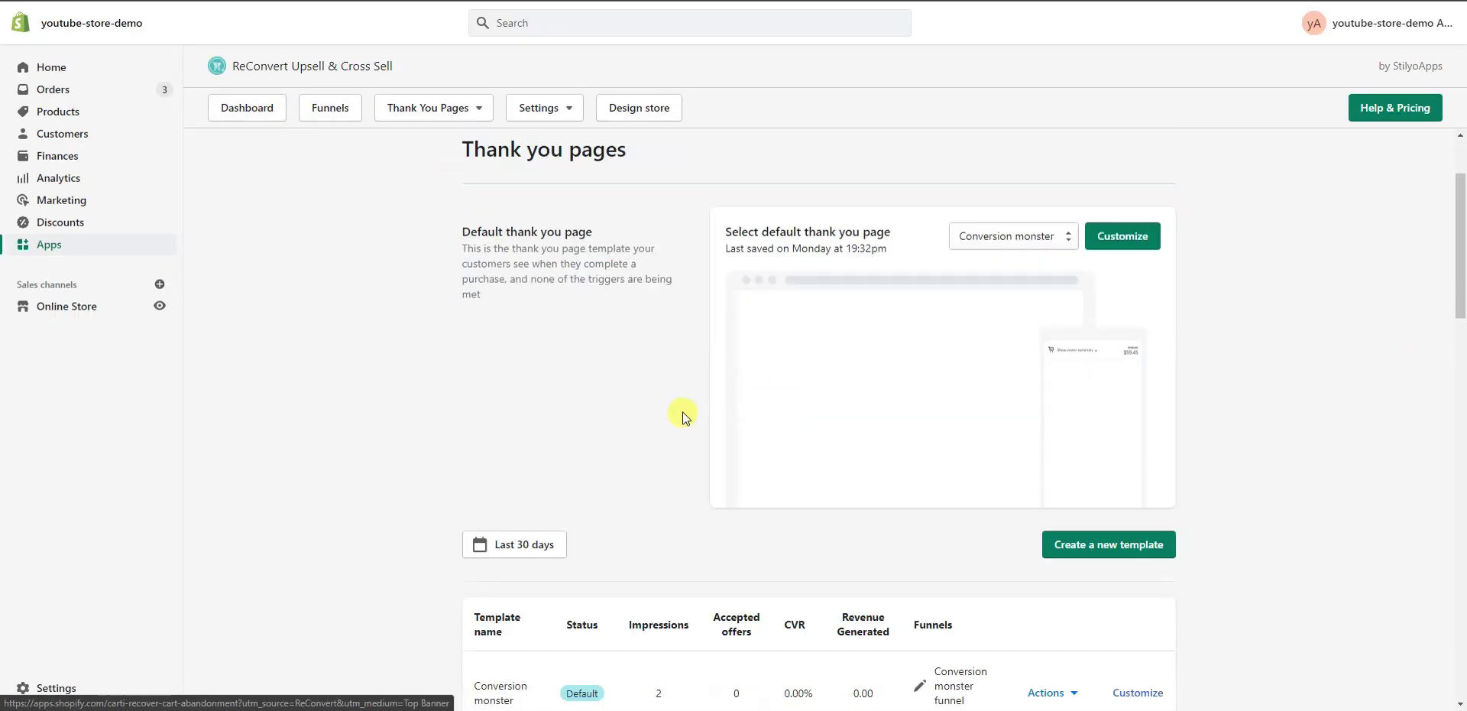
scroll(681, 411, "down", 3)
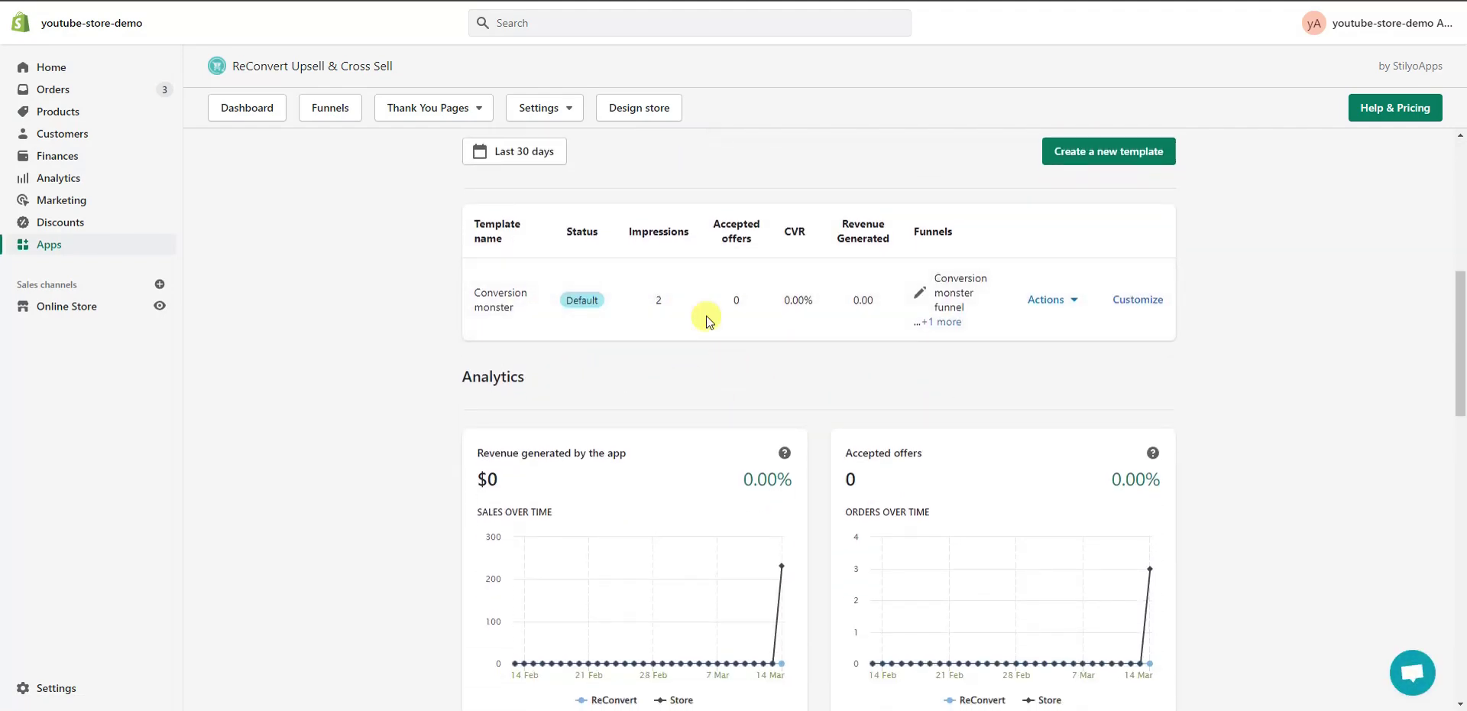
scroll(457, 295, "down", 3)
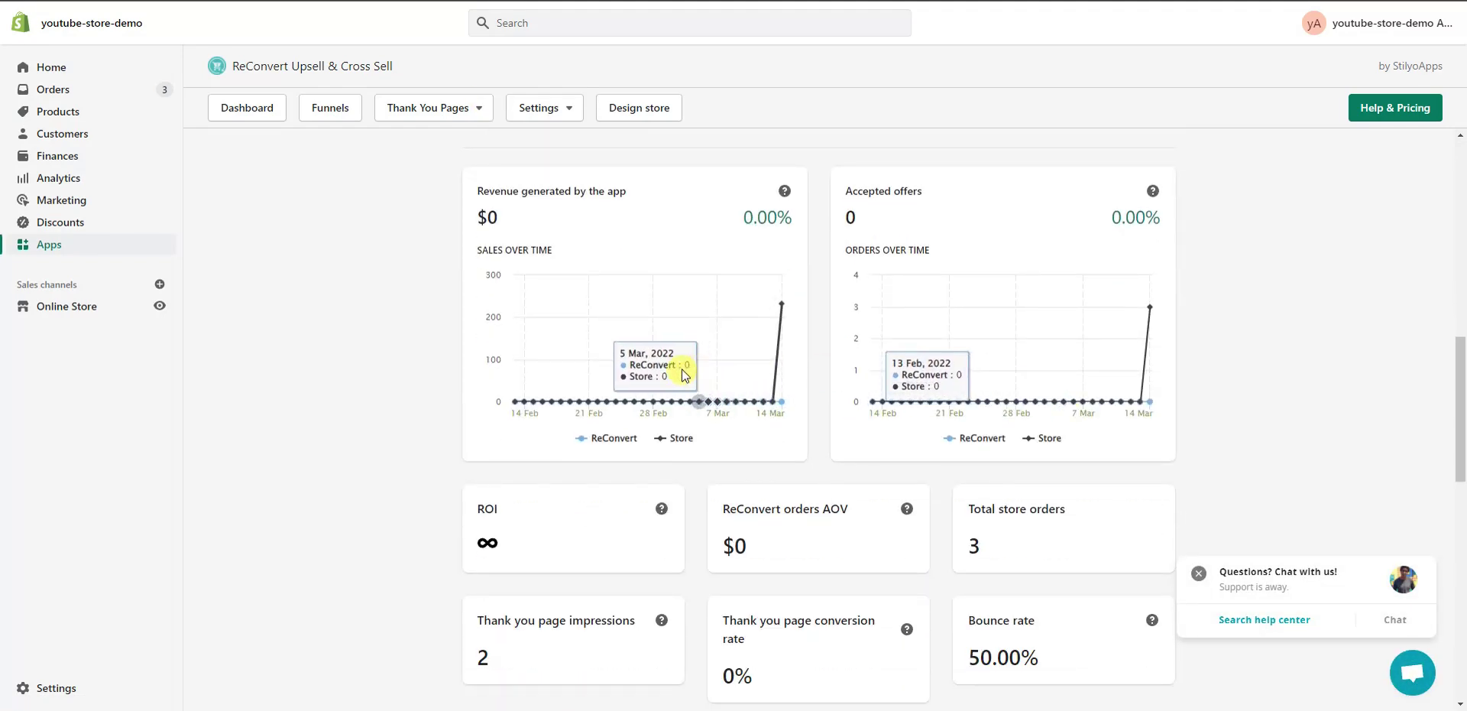
scroll(1024, 412, "down", 6)
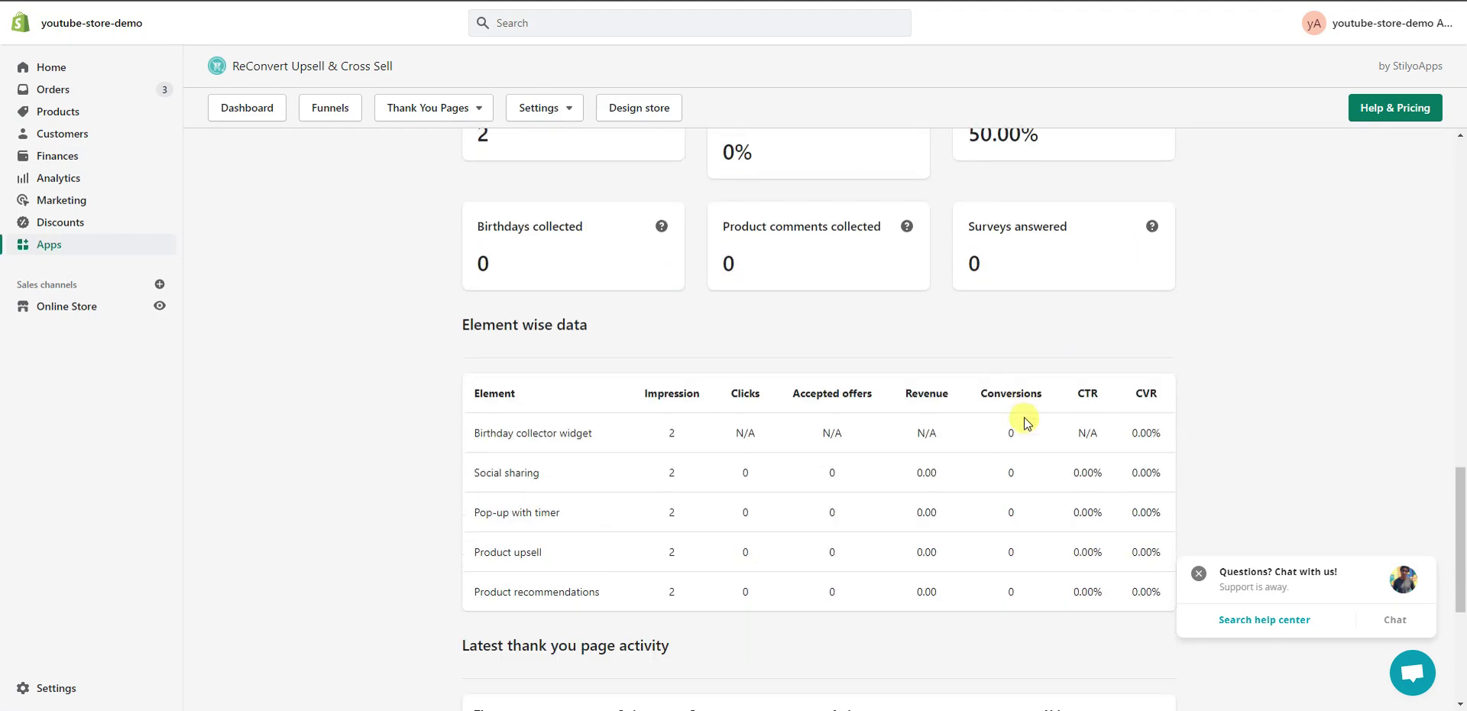
scroll(1235, 442, "up", 10)
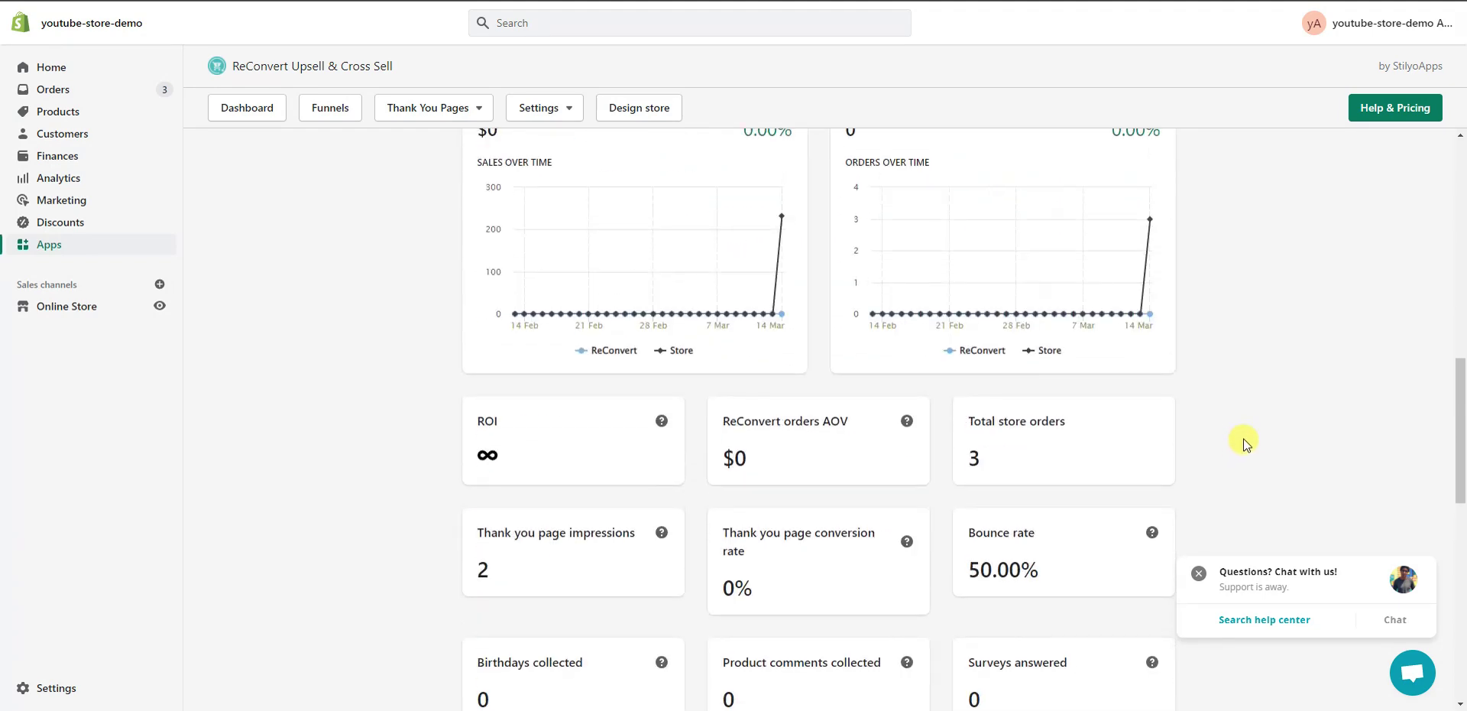
scroll(1242, 434, "up", 3)
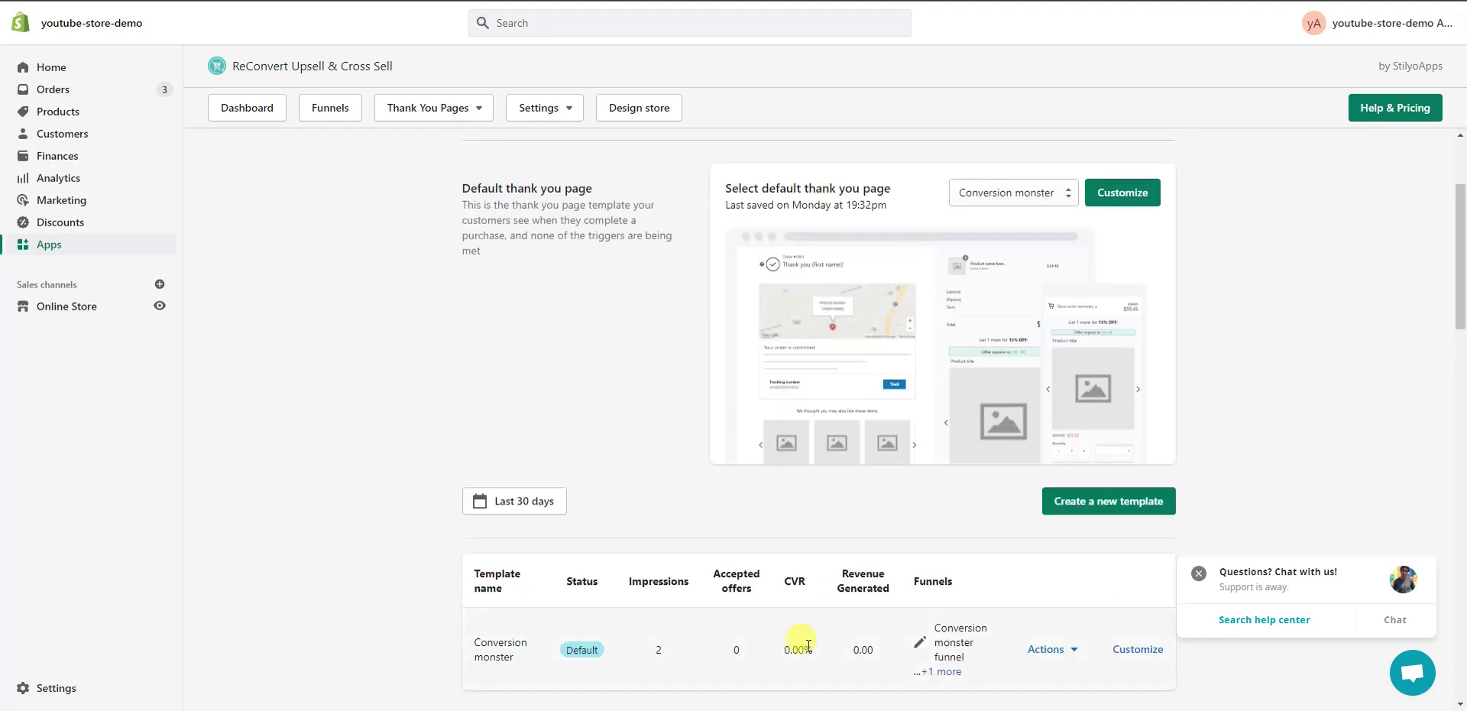
scroll(672, 458, "up", 2)
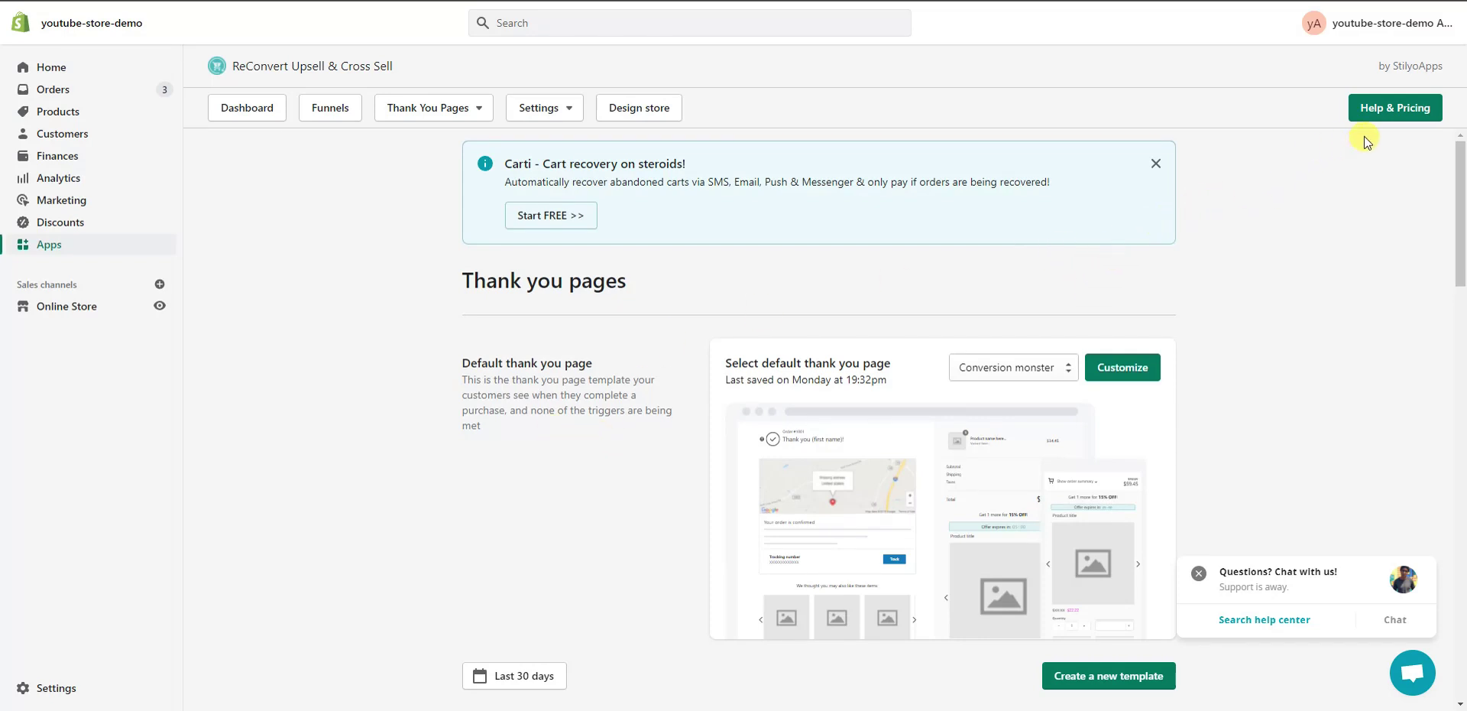
Step: Open Help & Pricing and examine ReConvert's pricing terms and the monthly order volume pricing table
left_click(1392, 111)
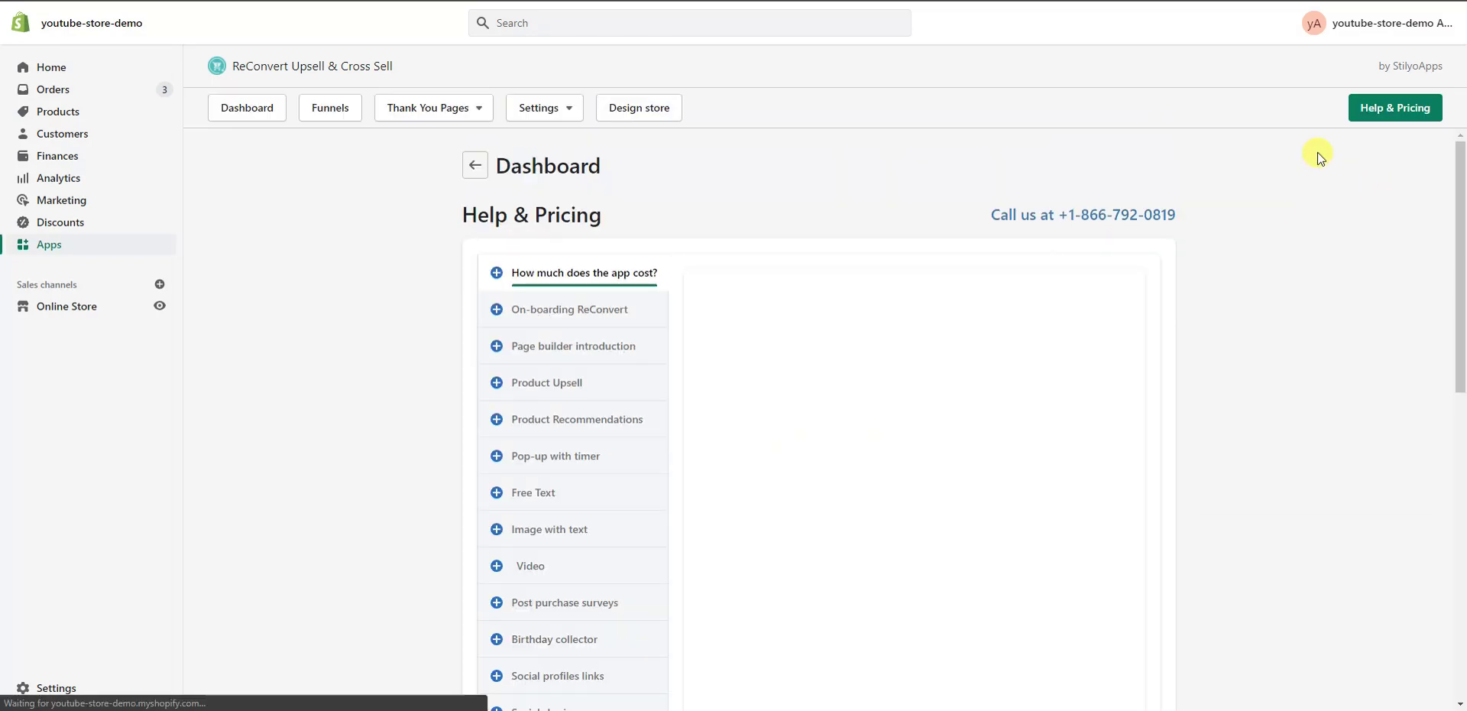
scroll(1088, 517, "down", 2)
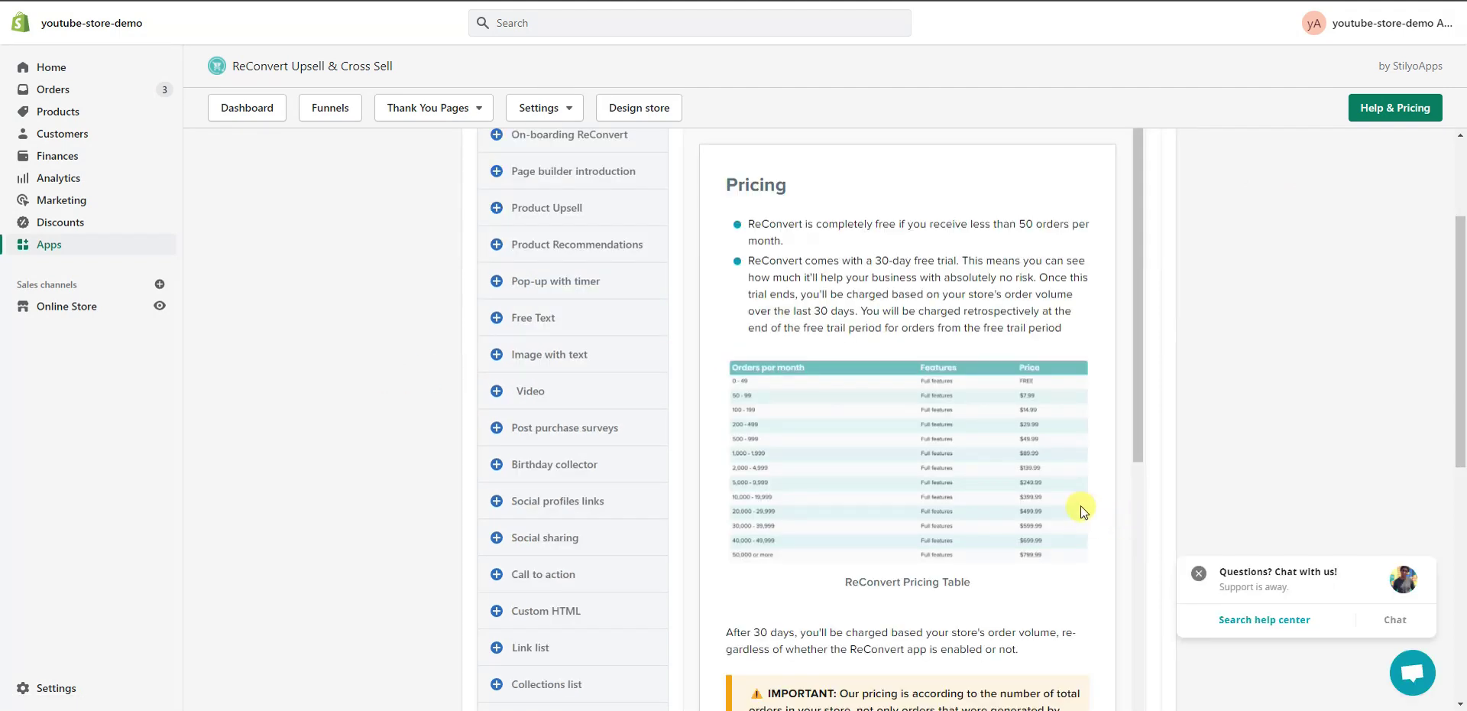
scroll(1081, 510, "down", 3)
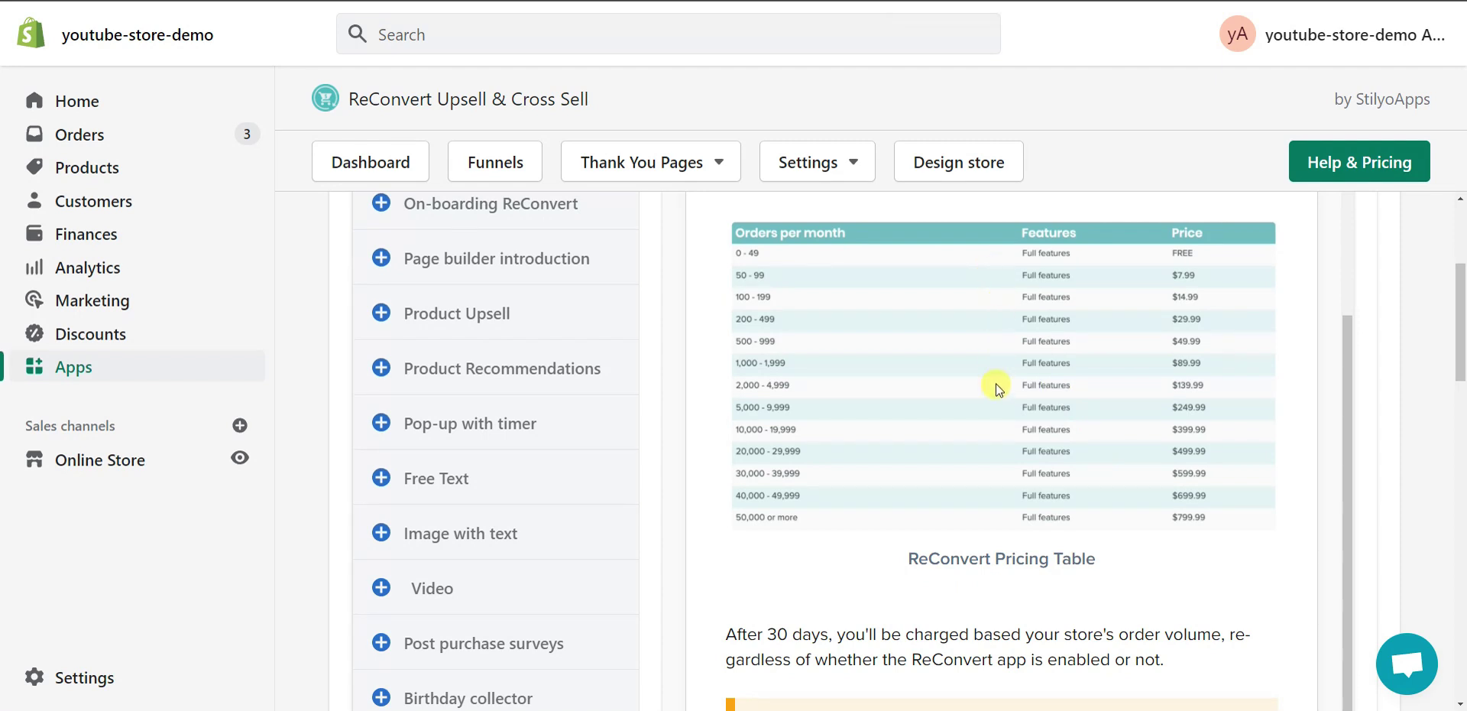
scroll(885, 416, "up", 1)
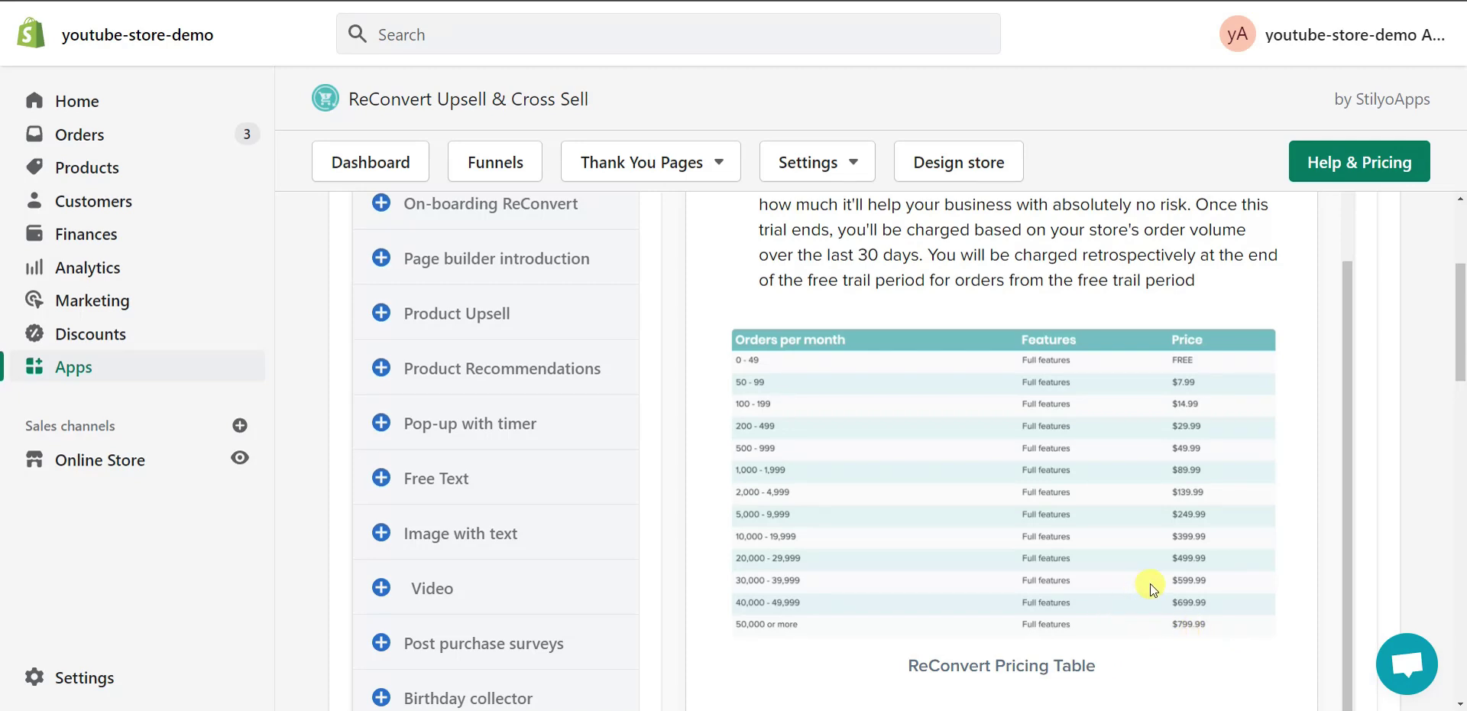
key("ctrl+minus")
key("ctrl+minus")
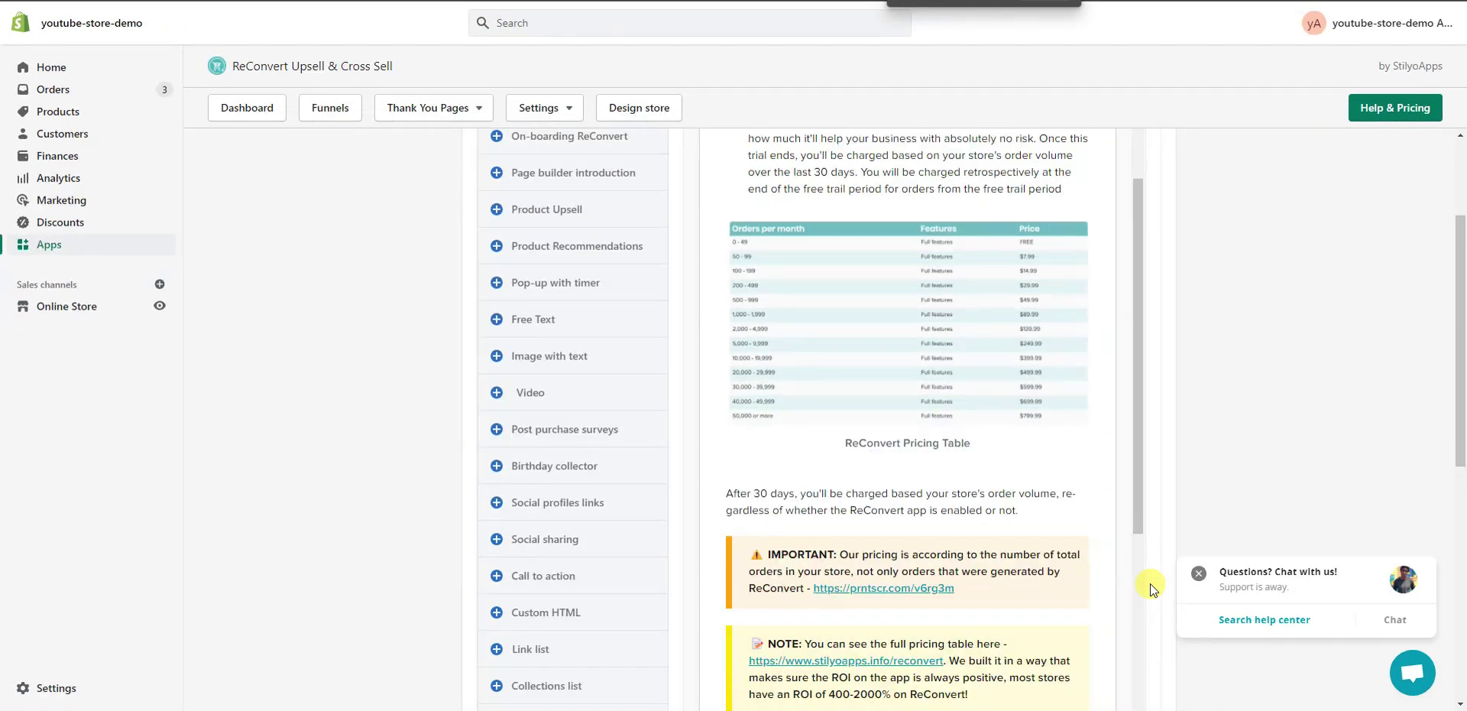
scroll(1062, 562, "up", 2)
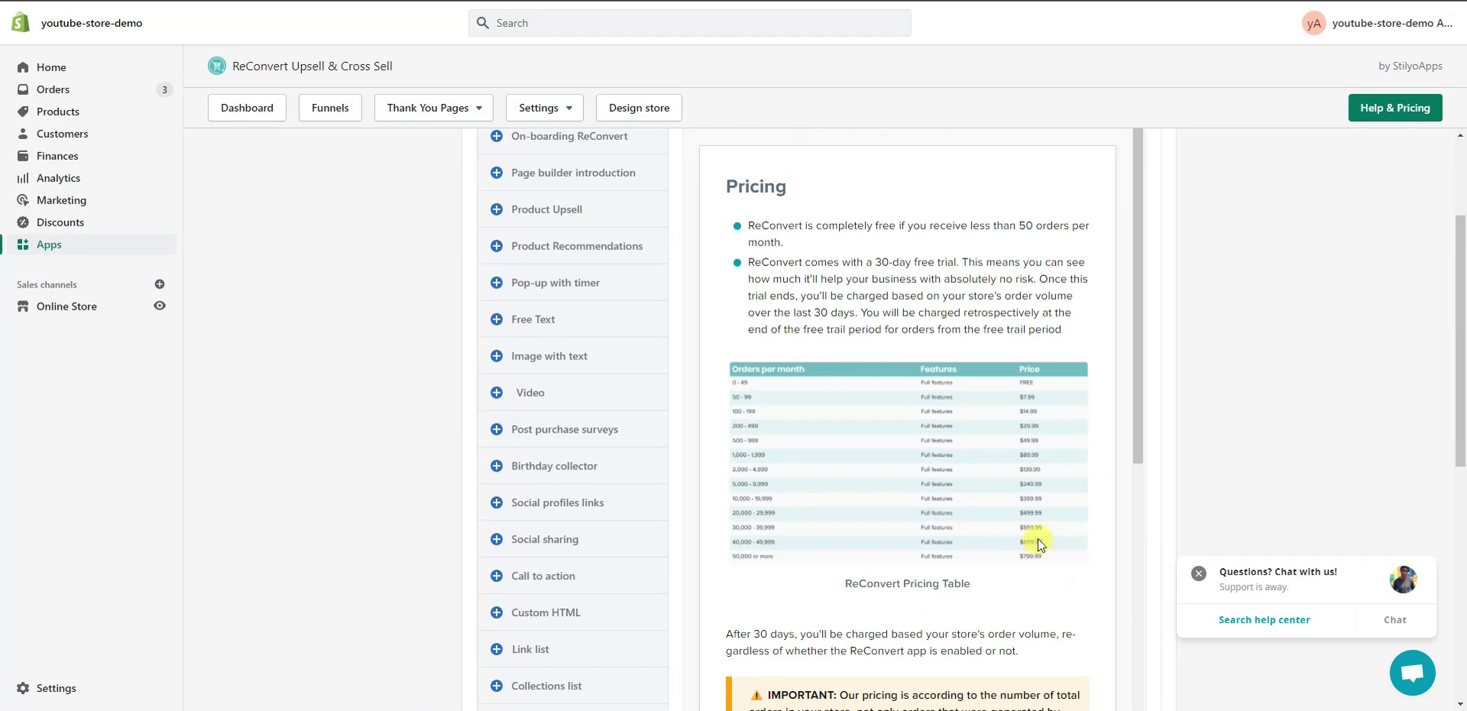
scroll(1031, 520, "up", 3)
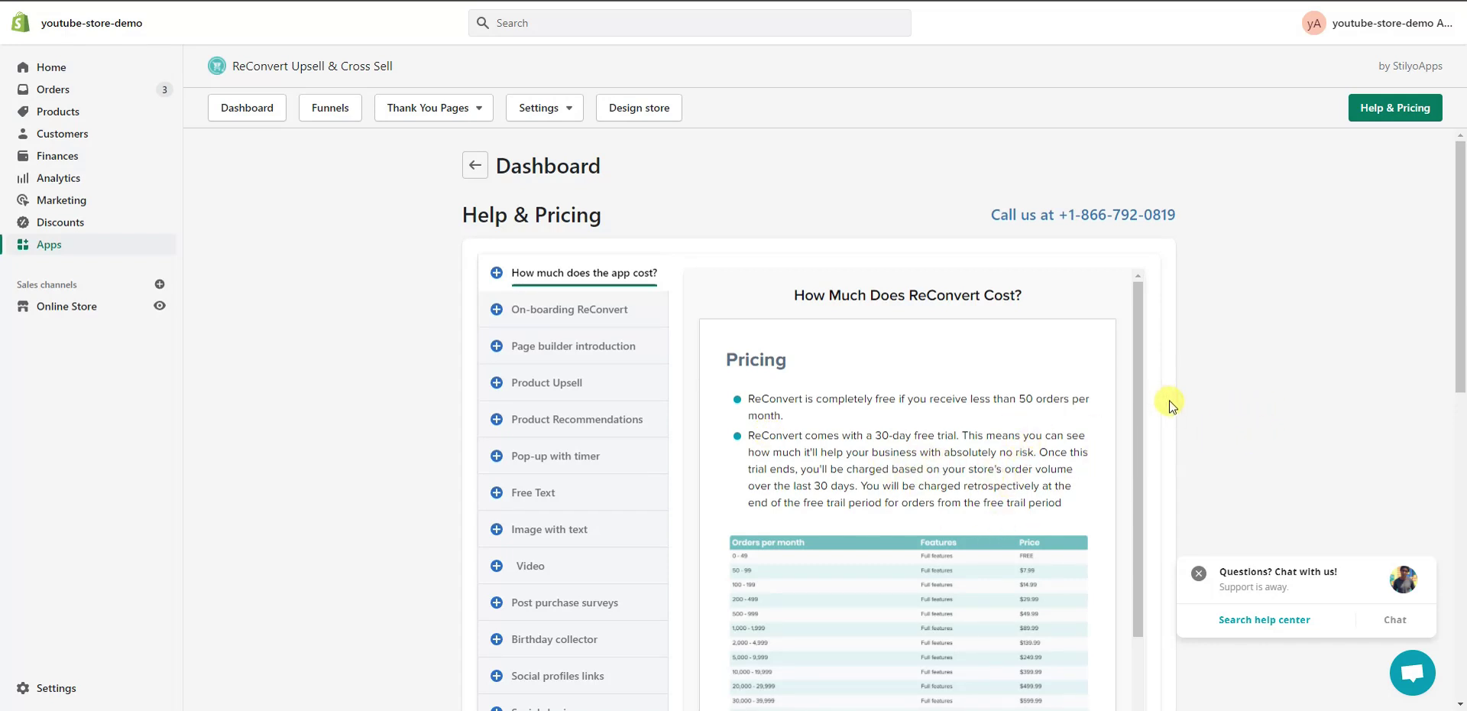
Step: Dismiss the support chat prompt and return to the ReConvert Dashboard
left_click(1415, 676)
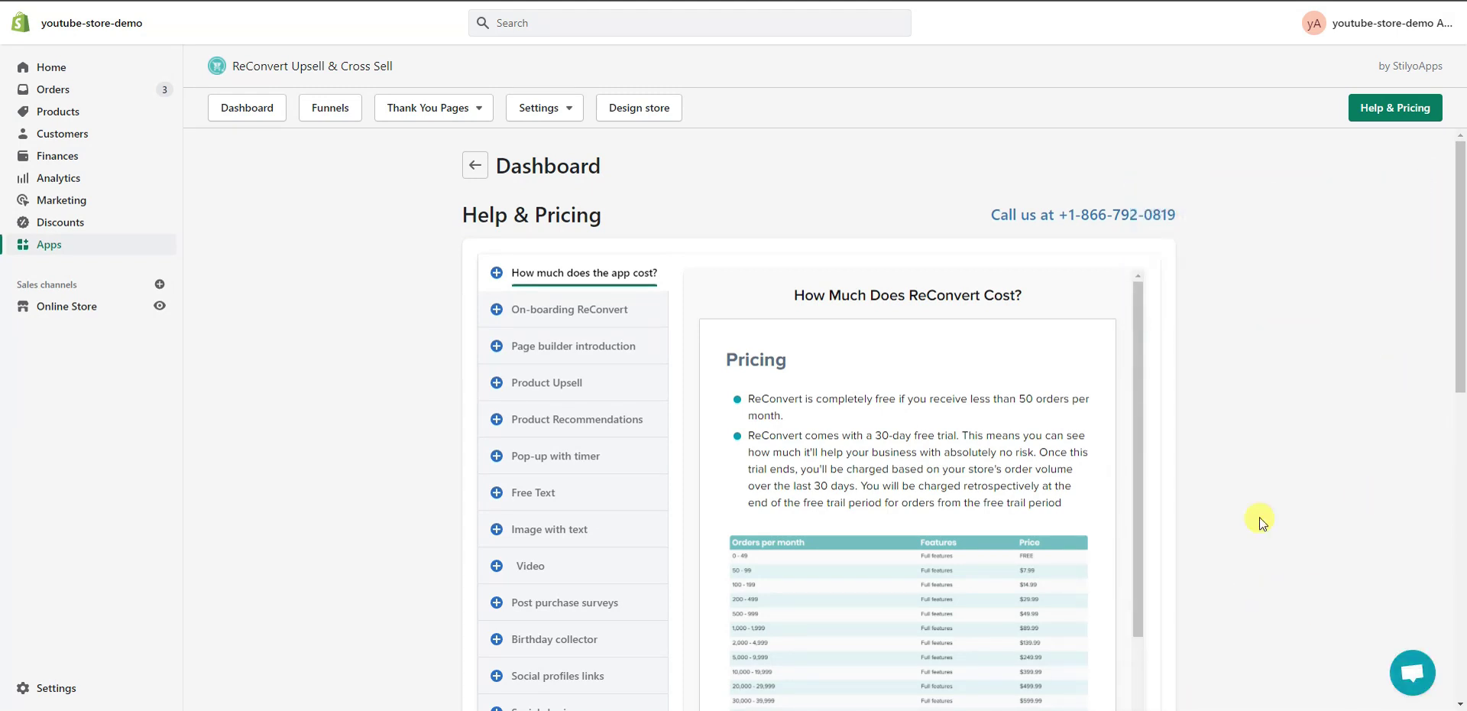
key("alt+Left")
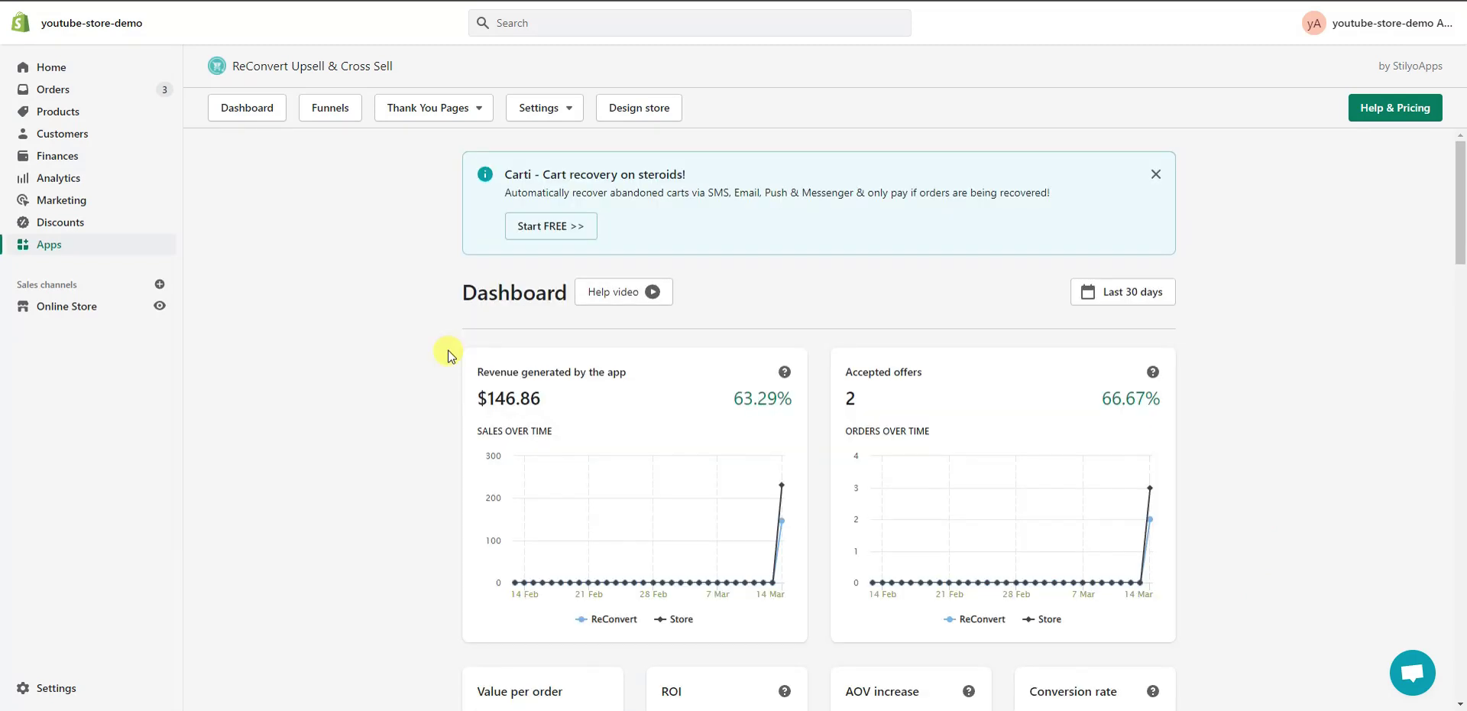